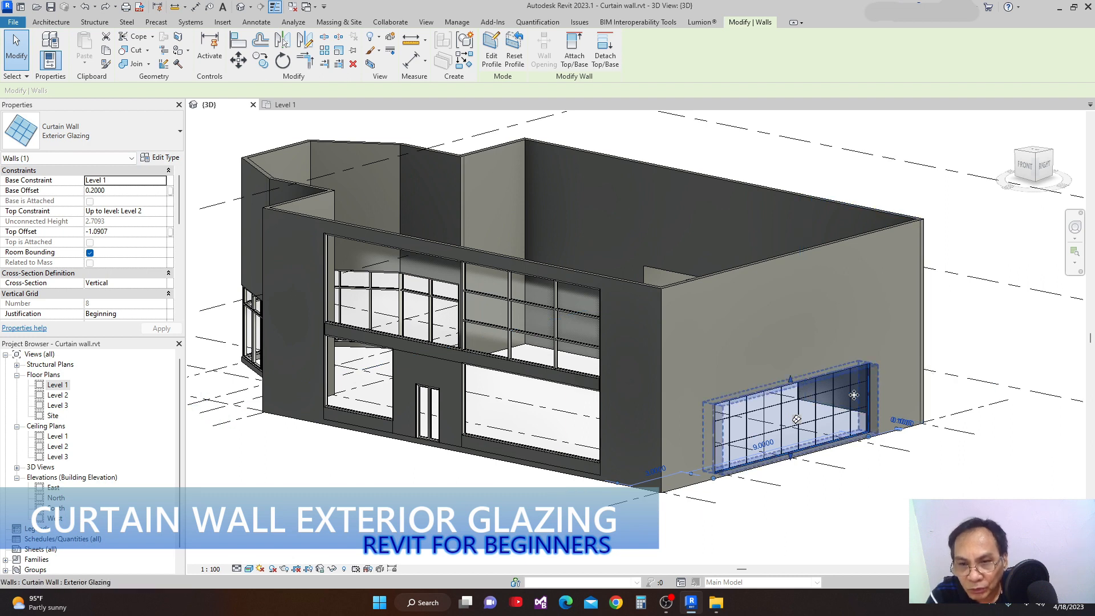
# Stretch the top of the exterior glazing curtain wall upward on the building's side wall and set its top offset to 3.4.
pyautogui.moveTo(790, 380); pyautogui.dragTo(785, 286)
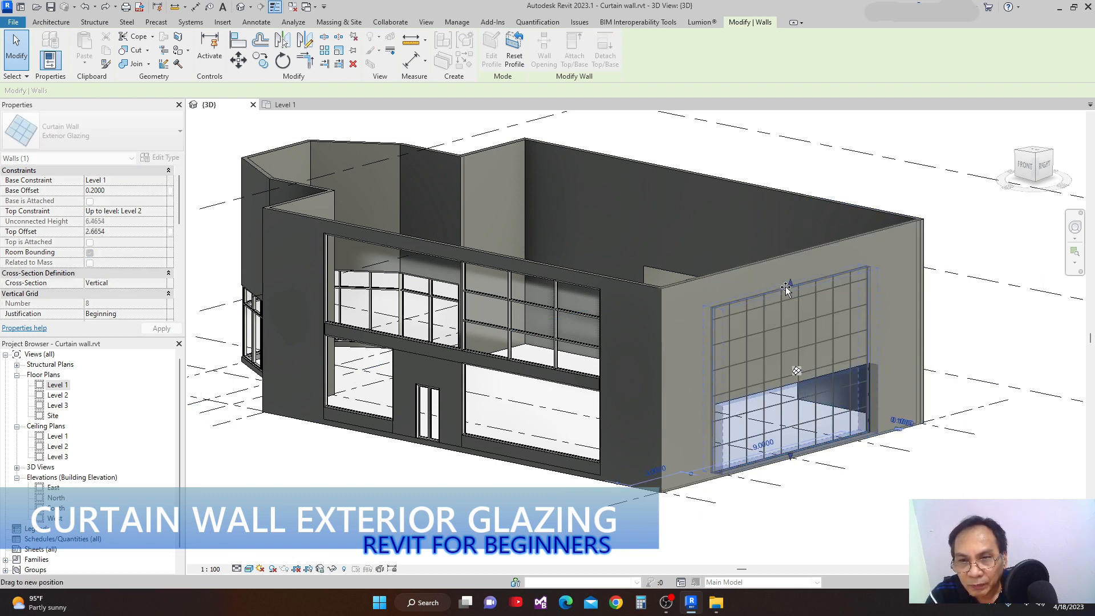
pyautogui.moveTo(786, 289); pyautogui.dragTo(786, 289)
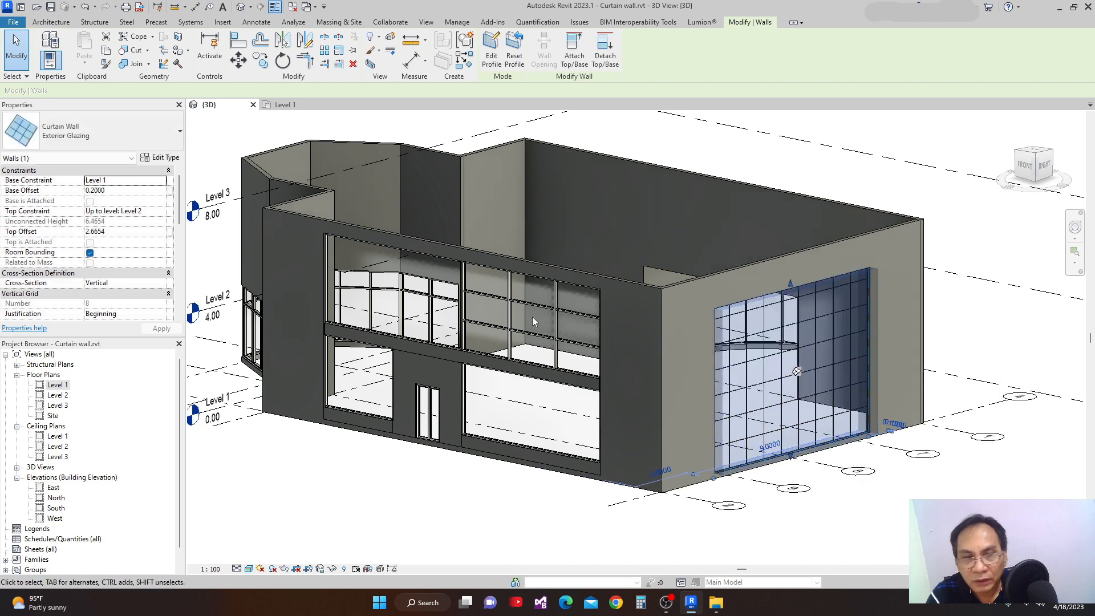
pyautogui.click(118, 232)
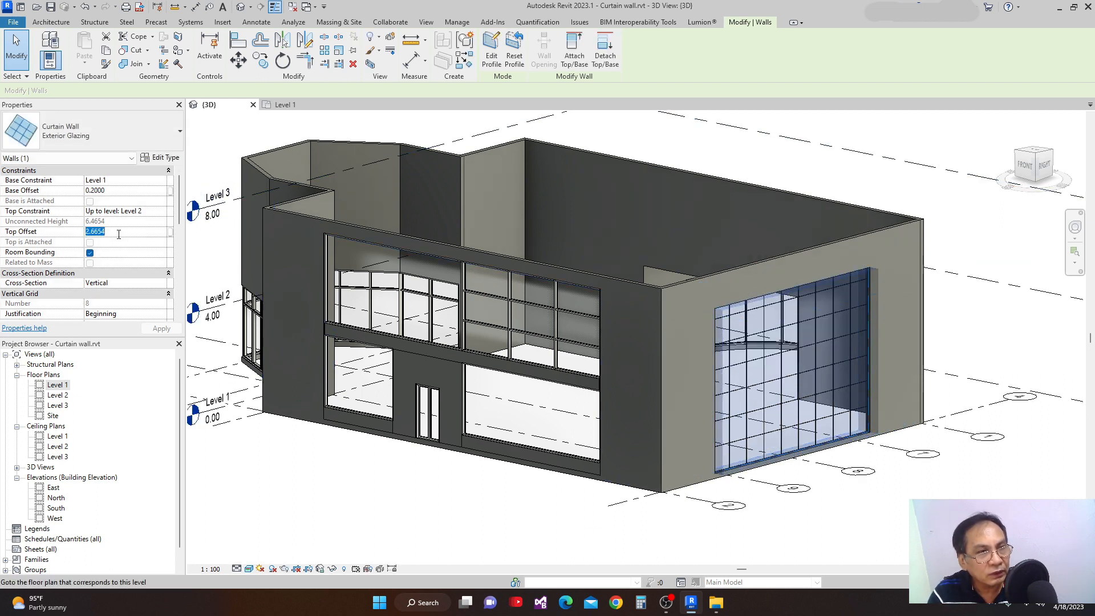
pyautogui.write('3.4')
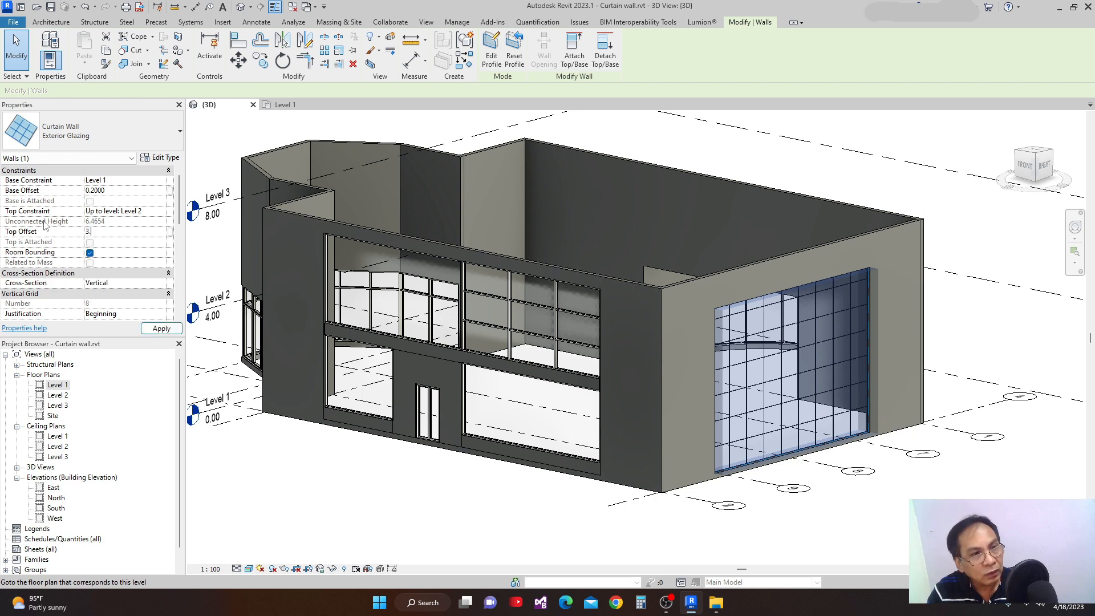
pyautogui.click(148, 335)
pyautogui.moveTo(938, 396); pyautogui.dragTo(850, 404, button='middle')
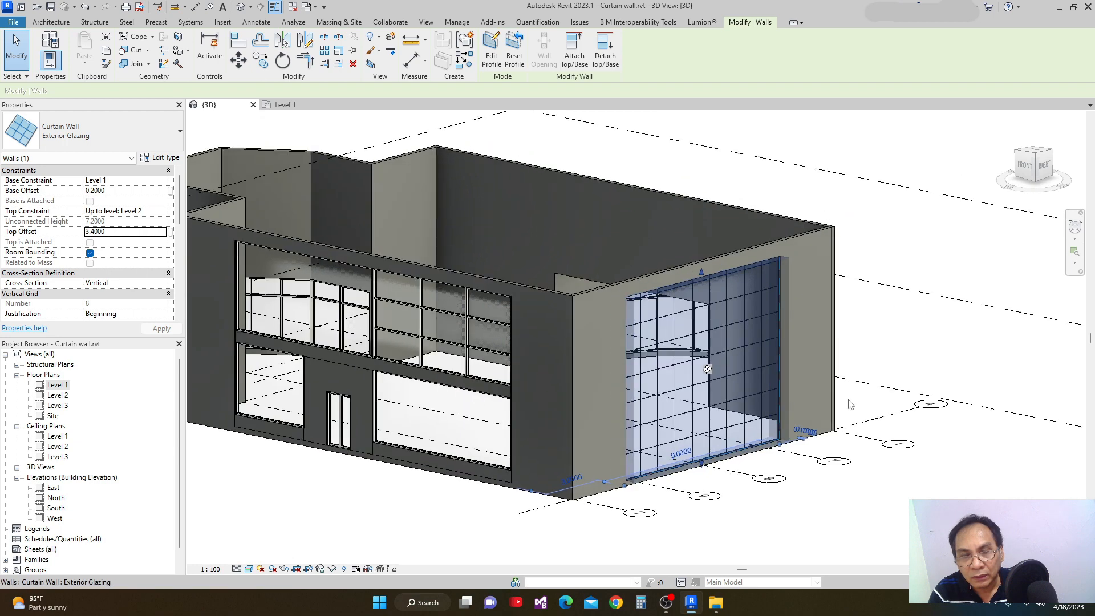
pyautogui.scroll(2, 850, 403)
pyautogui.scroll(2, 835, 444)
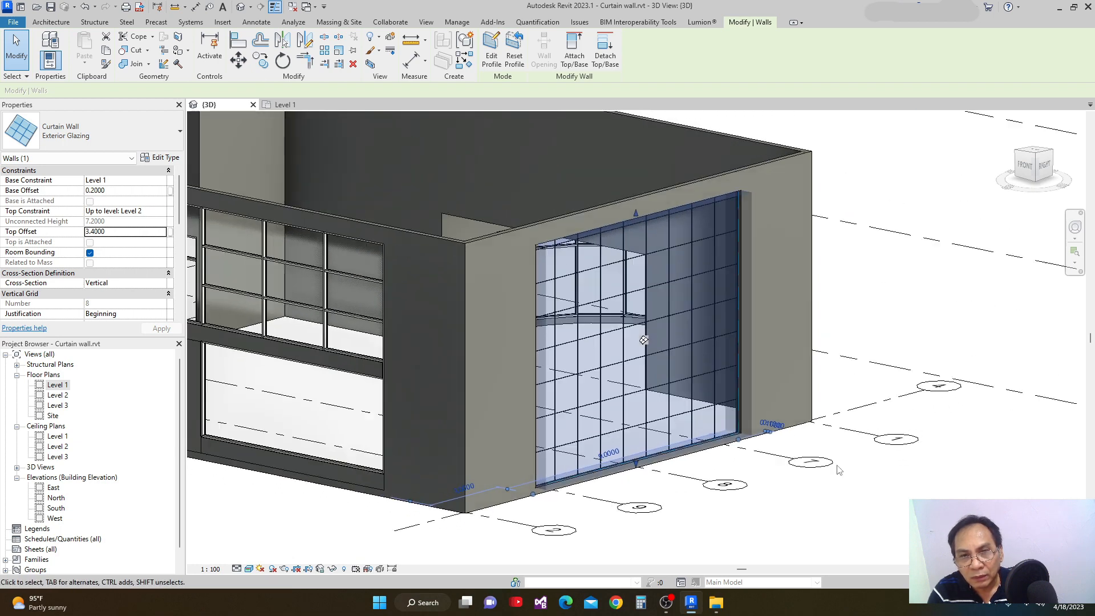
pyautogui.click(876, 505)
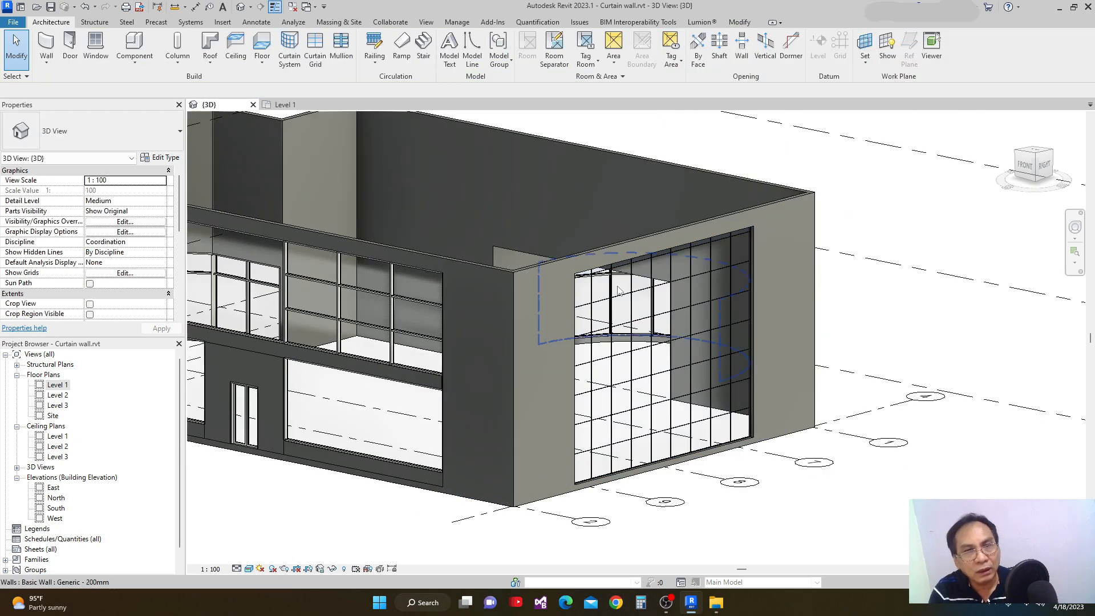
# Switch to the Level 1 floor plan and open the East elevation from its elevation marker.
pyautogui.scroll(-3, 456, 193)
pyautogui.scroll(2, 440, 186)
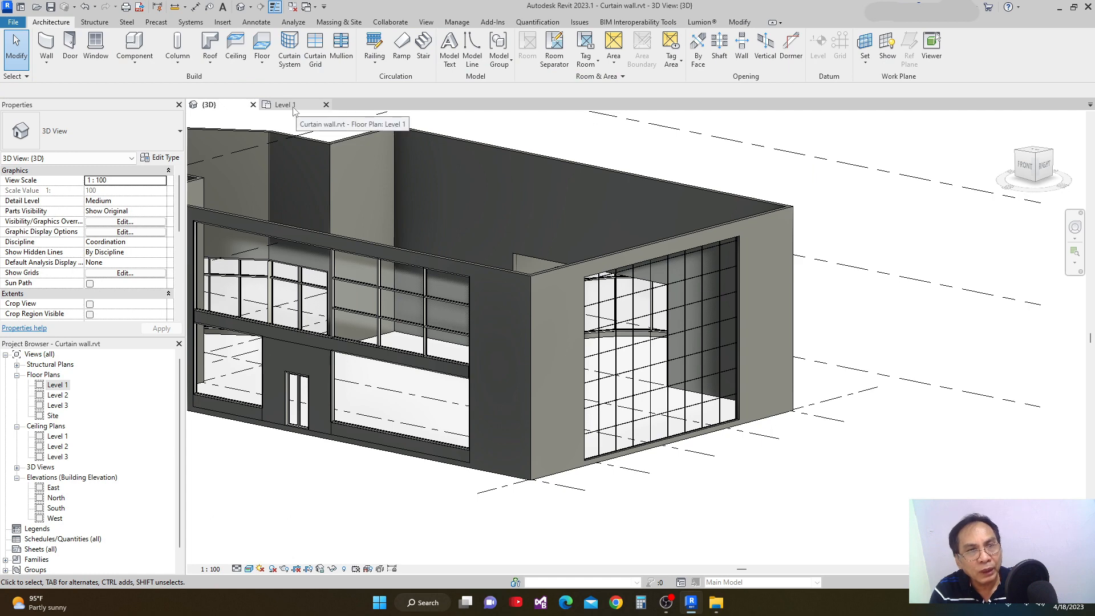
pyautogui.click(285, 105)
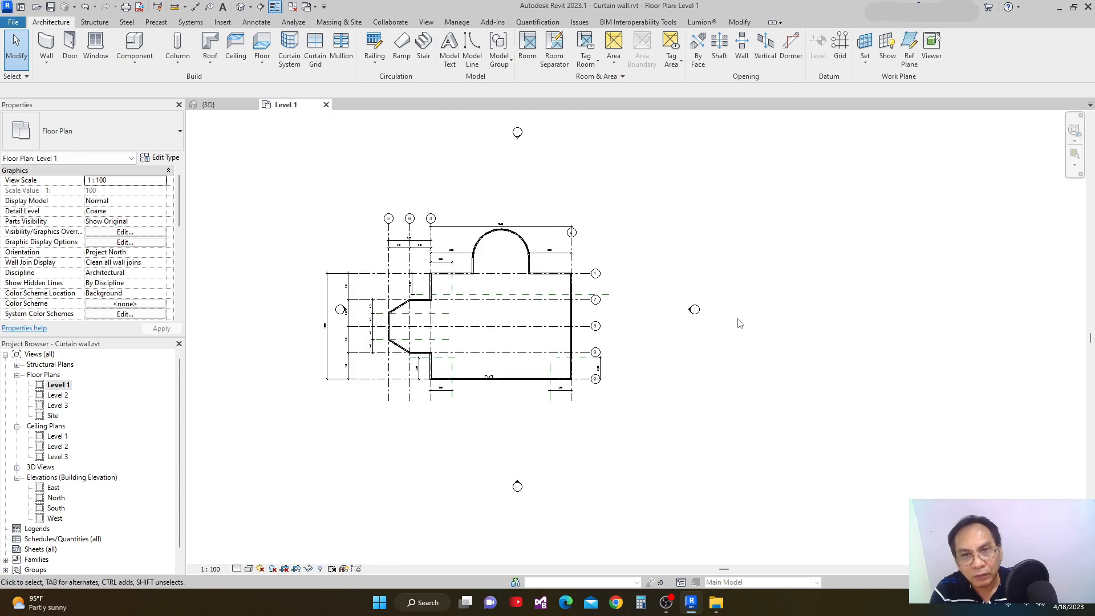
pyautogui.scroll(1, 735, 323)
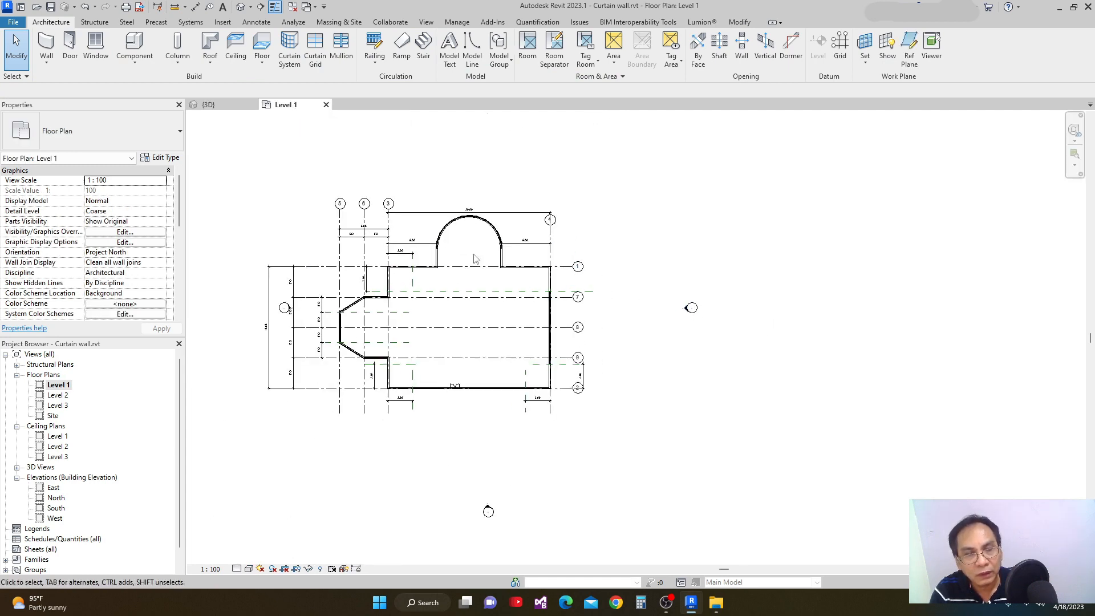
pyautogui.moveTo(721, 356); pyautogui.dragTo(771, 384, button='middle')
pyautogui.scroll(-1, 771, 384)
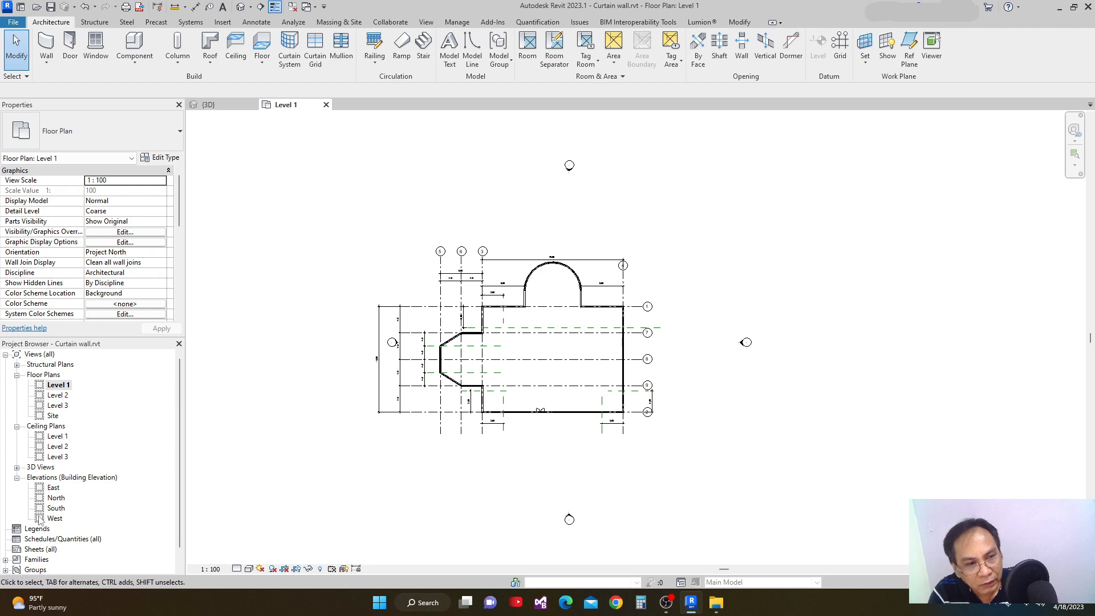
pyautogui.doubleClick(744, 345)
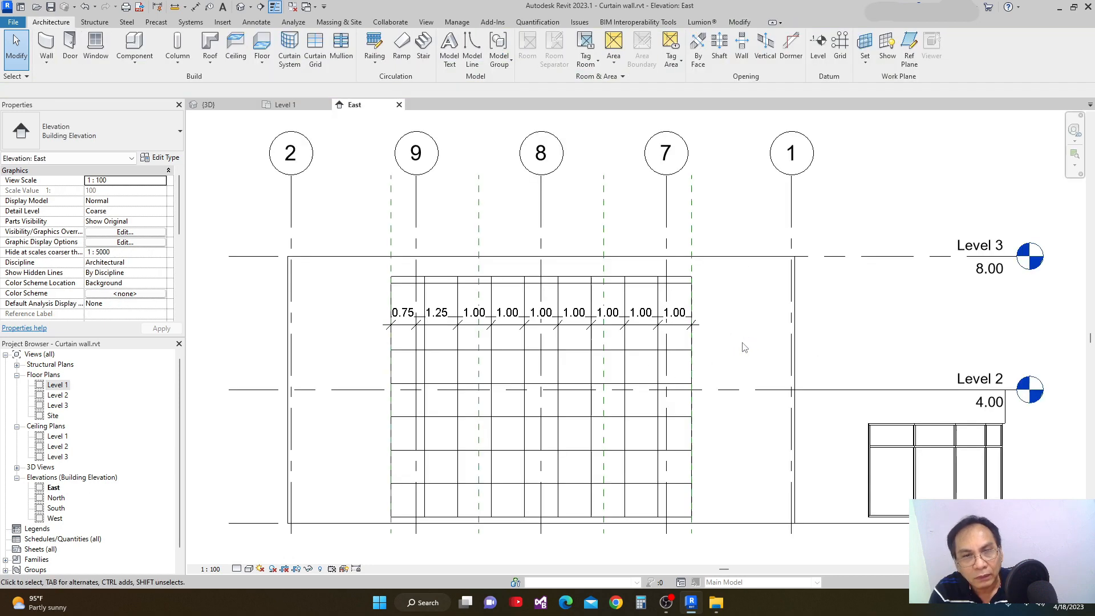
# Delete the dimension string running across the curtain wall's vertical grid lines in the East elevation.
pyautogui.moveTo(664, 367); pyautogui.dragTo(660, 341, button='middle')
pyautogui.scroll(-2, 660, 340)
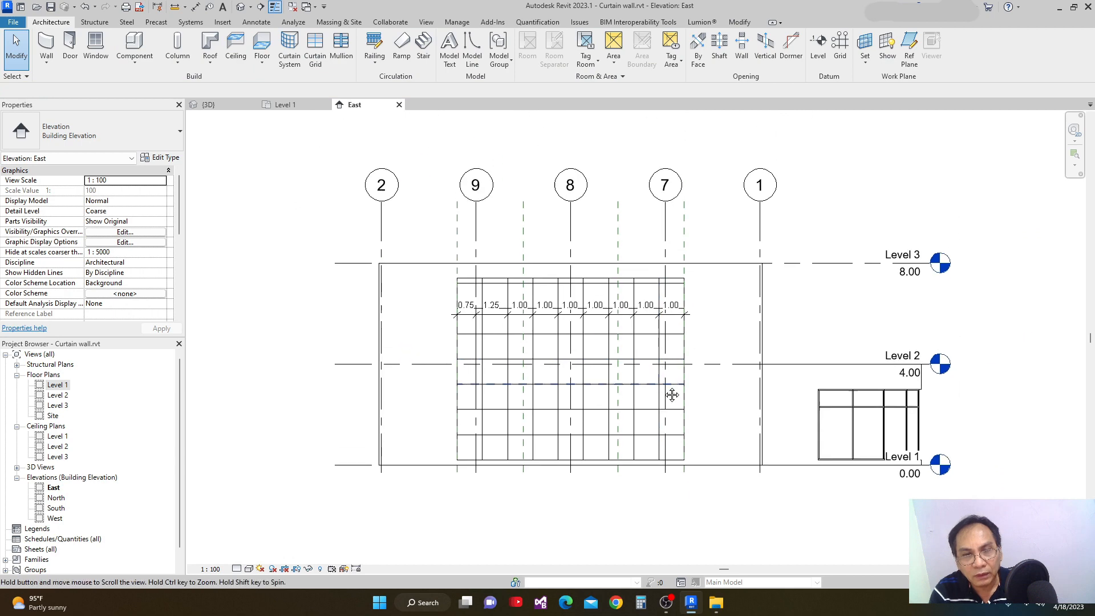
pyautogui.click(552, 321)
pyautogui.press('Escape')
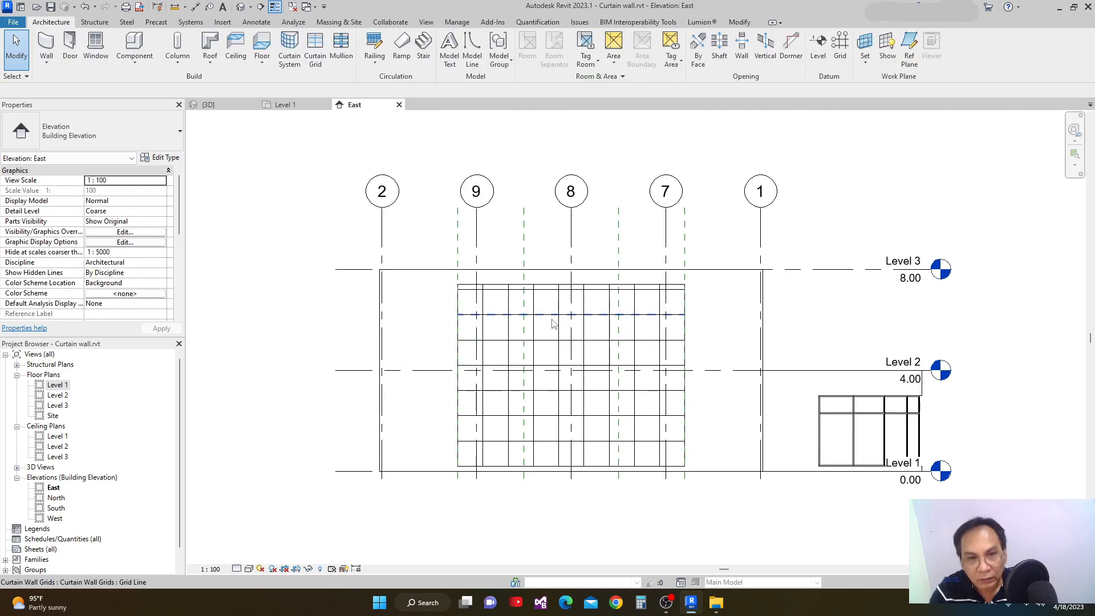
# Change the vertical grid layout of the curtain wall's Exterior Glazing type to Fixed Number and apply it.
pyautogui.scroll(-1, 612, 390)
pyautogui.moveTo(612, 389); pyautogui.dragTo(648, 421, button='middle')
pyautogui.scroll(4, 567, 325)
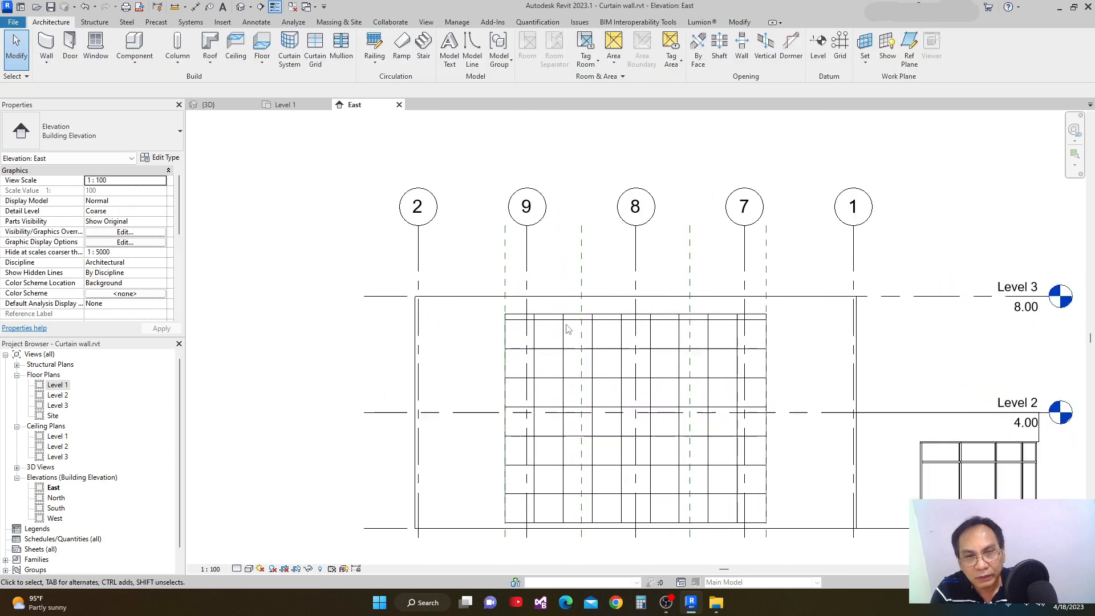
pyautogui.scroll(-2, 509, 299)
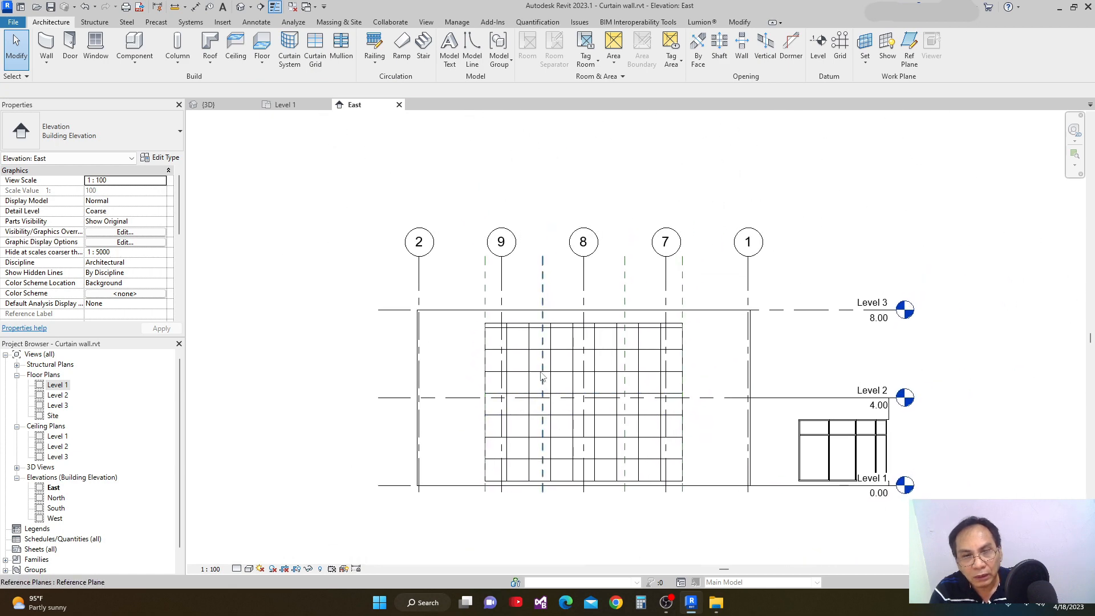
pyautogui.click(497, 331)
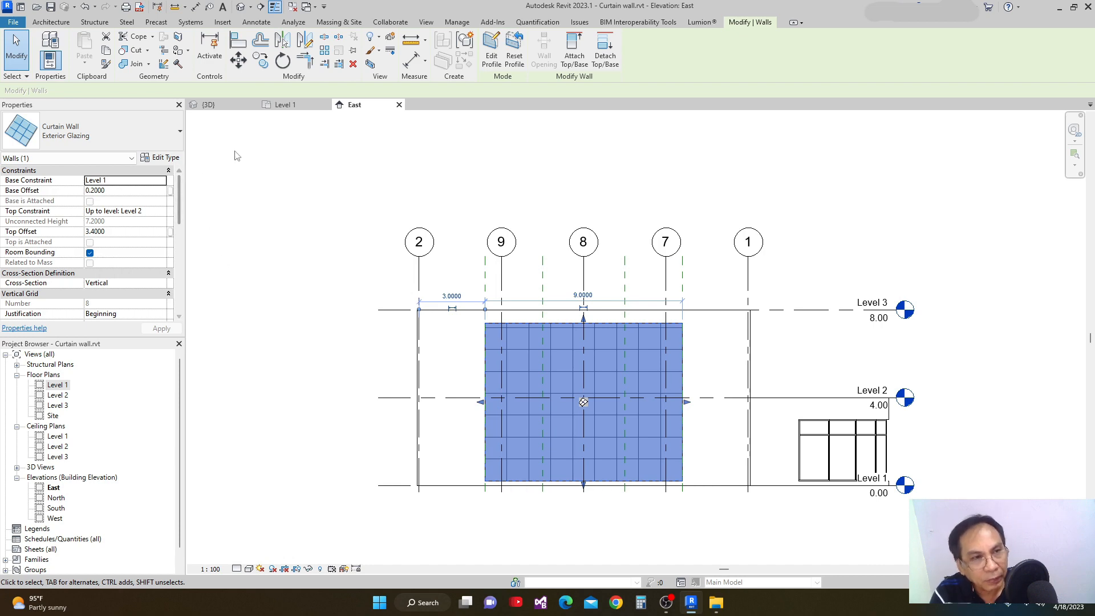
pyautogui.click(171, 161)
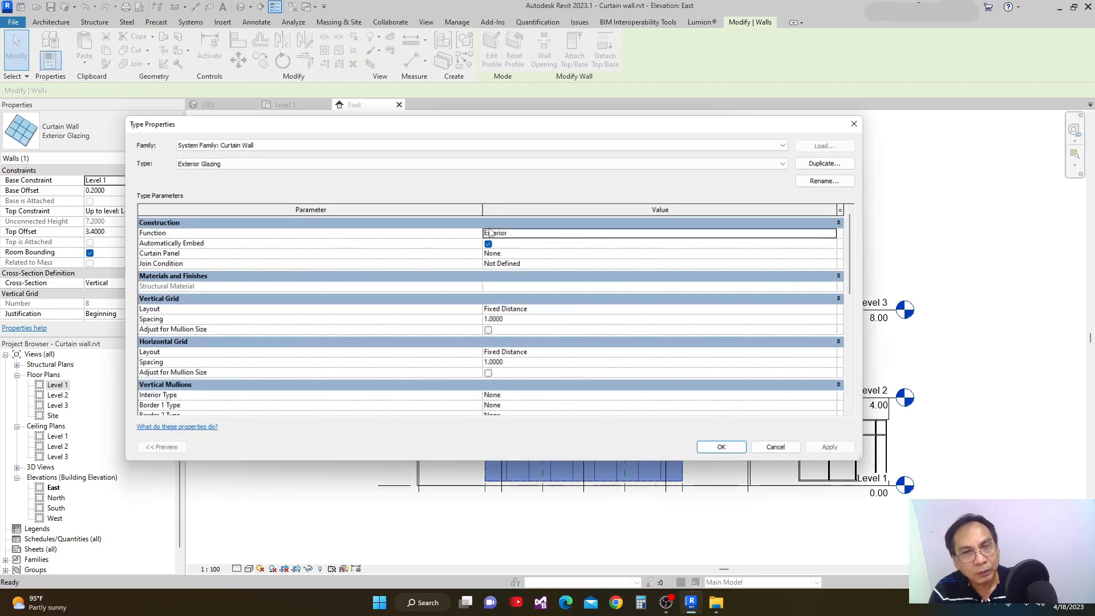
pyautogui.moveTo(721, 139); pyautogui.dragTo(661, 103)
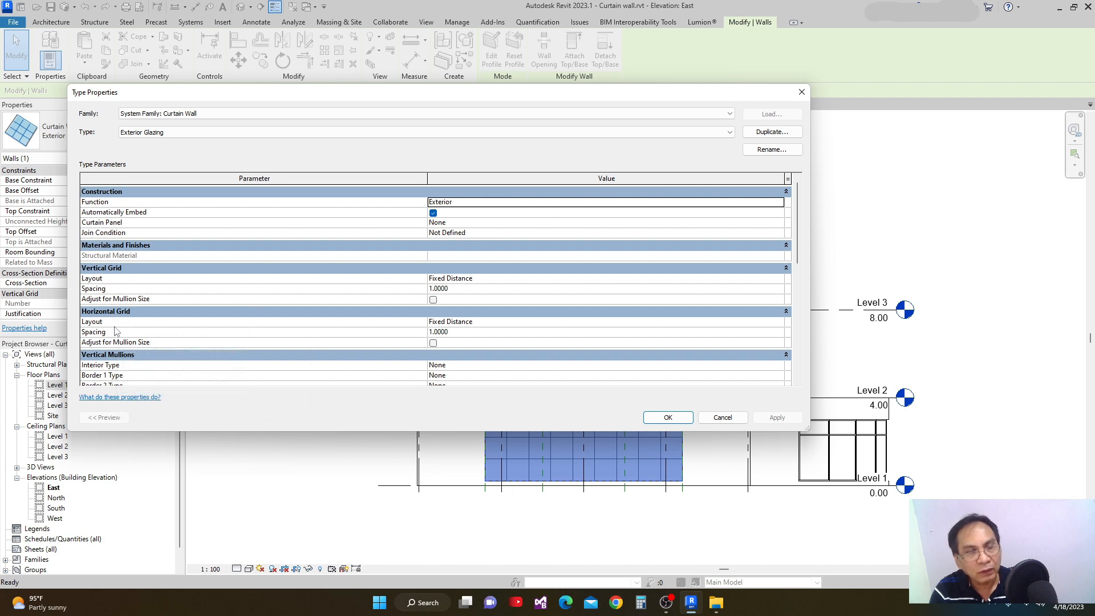
pyautogui.click(778, 281)
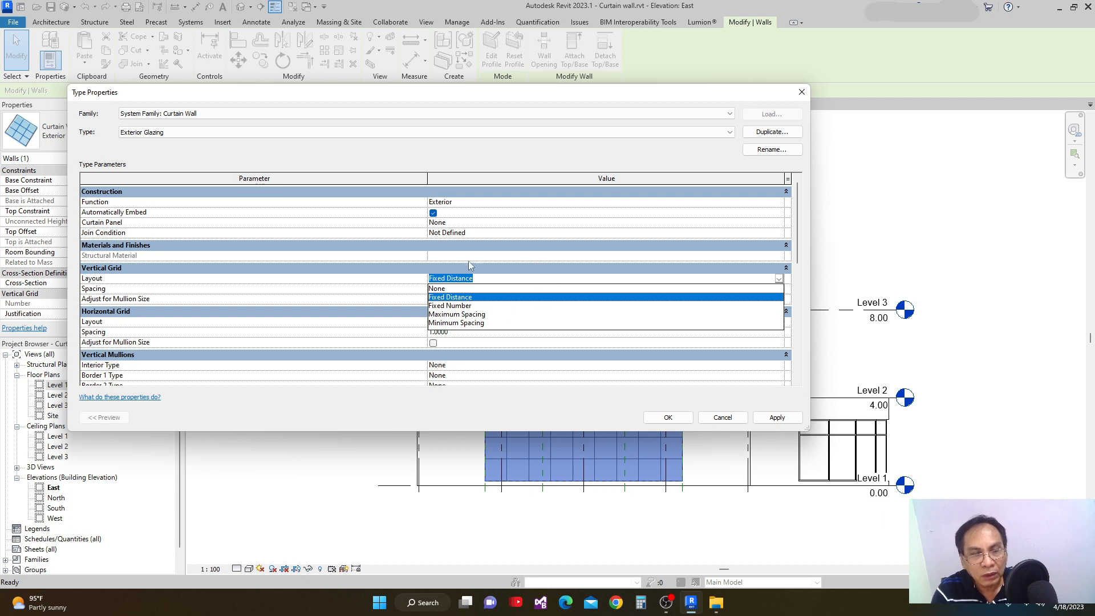
pyautogui.click(209, 268)
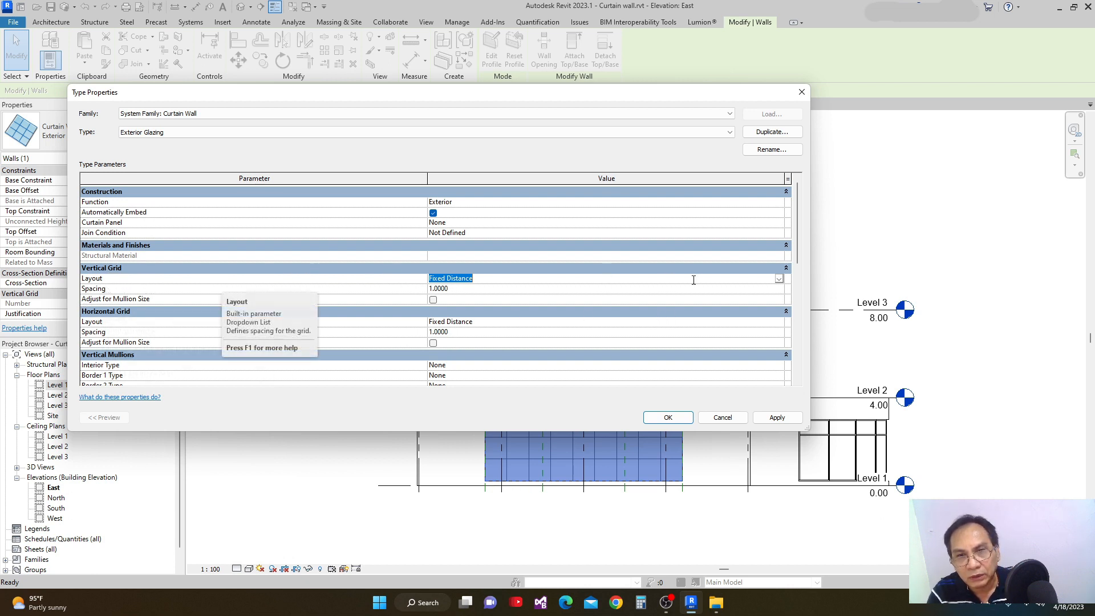
pyautogui.click(778, 280)
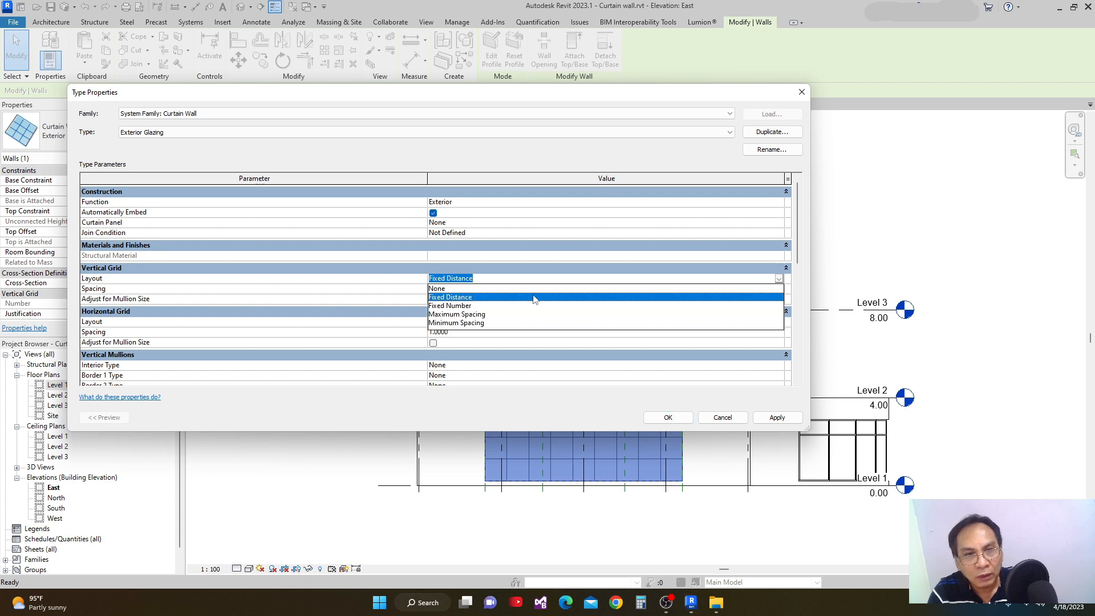
pyautogui.click(448, 307)
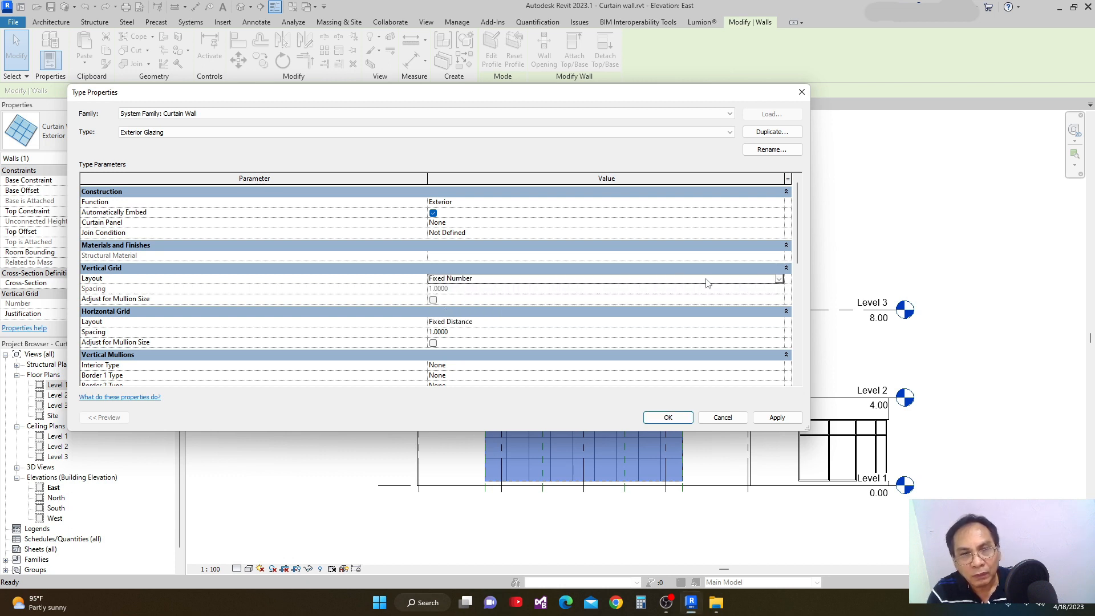
pyautogui.click(777, 418)
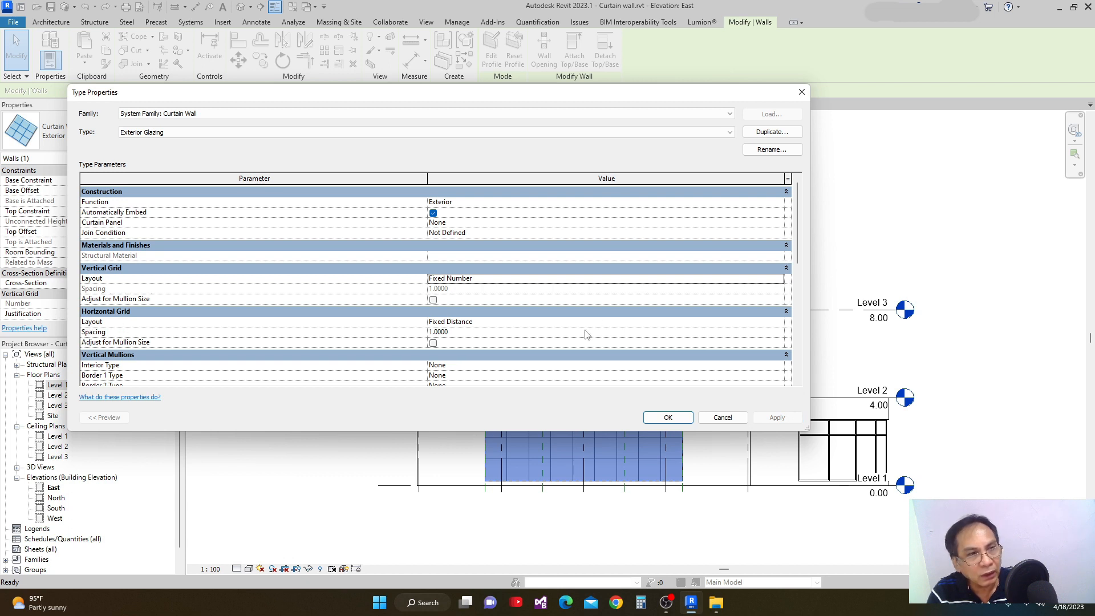
# Change the horizontal grid layout of the Exterior Glazing type to Fixed Number and accept the type properties.
pyautogui.click(780, 323)
pyautogui.click(780, 323)
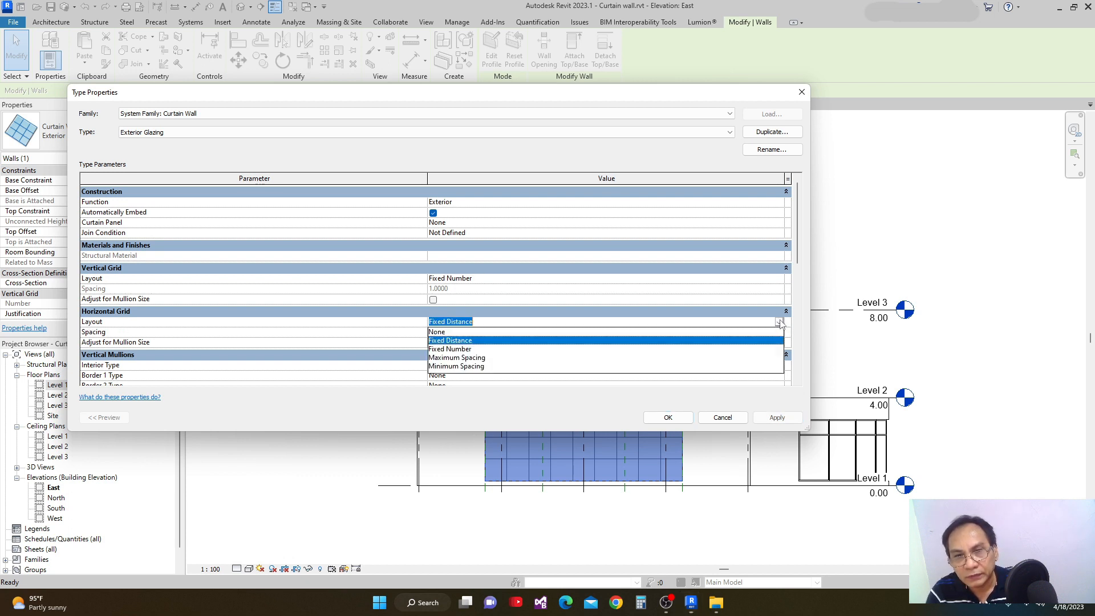
pyautogui.click(457, 349)
pyautogui.click(776, 417)
pyautogui.click(684, 419)
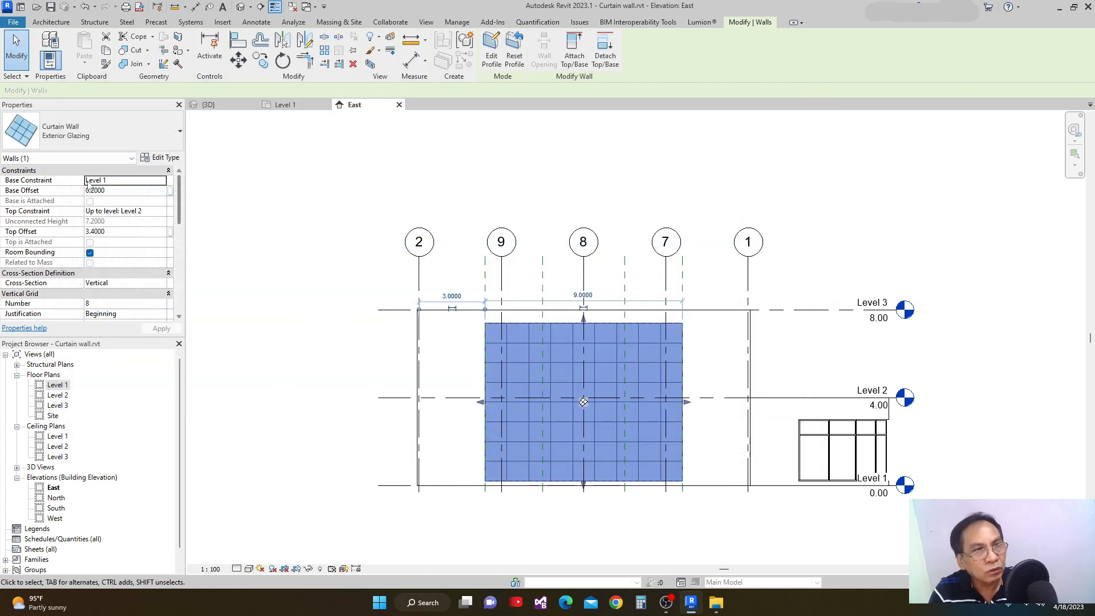
# Set both the vertical and horizontal grid numbers of the selected curtain wall to 5, apply them, and deselect the wall.
pyautogui.moveTo(175, 199); pyautogui.dragTo(175, 227)
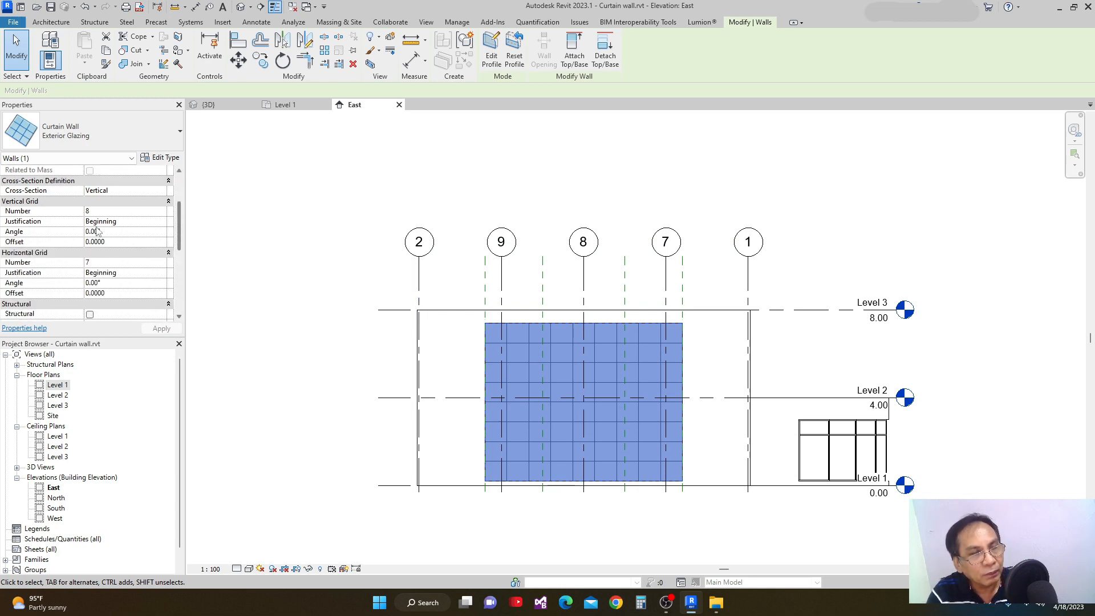
pyautogui.click(154, 211)
pyautogui.click(162, 213)
pyautogui.click(161, 214)
pyautogui.click(154, 262)
pyautogui.click(162, 265)
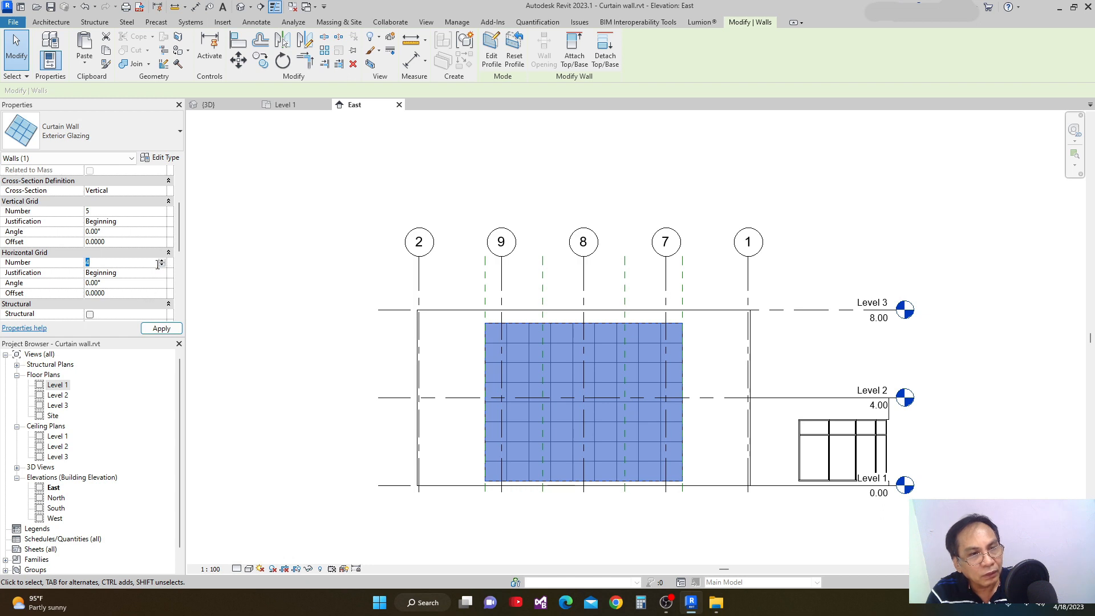
pyautogui.click(153, 330)
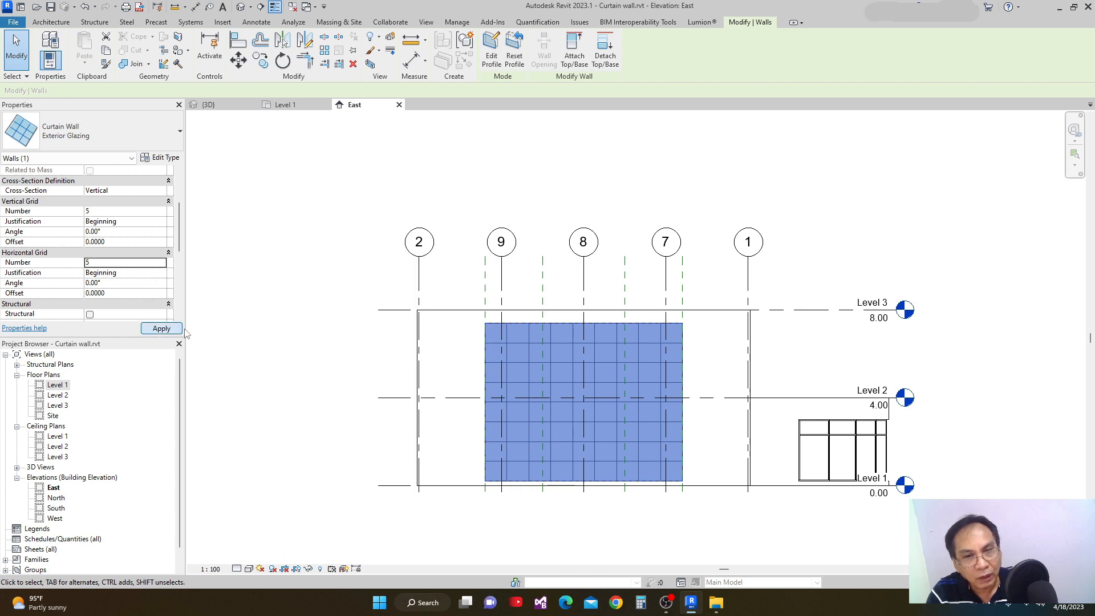
pyautogui.scroll(4, 547, 419)
pyautogui.scroll(-4, 560, 375)
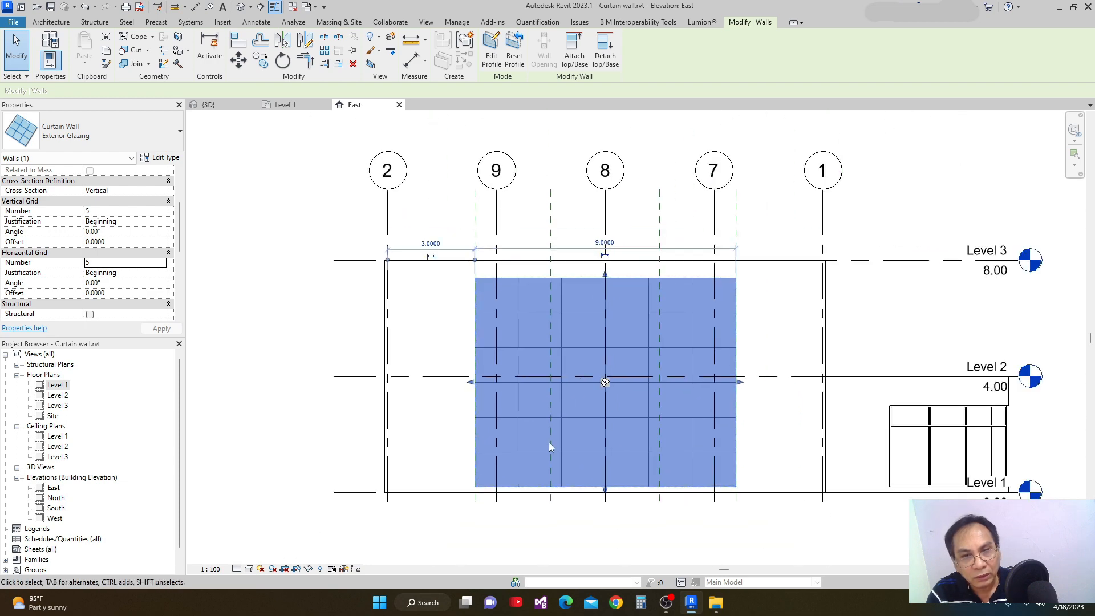
pyautogui.click(530, 538)
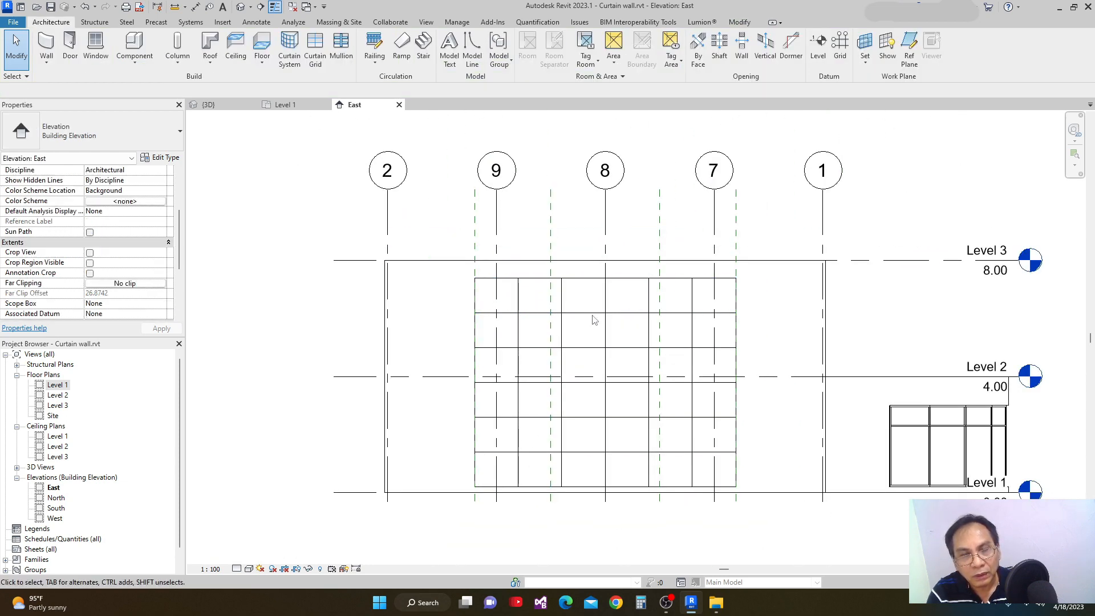
pyautogui.scroll(-1, 650, 312)
pyautogui.click(617, 287)
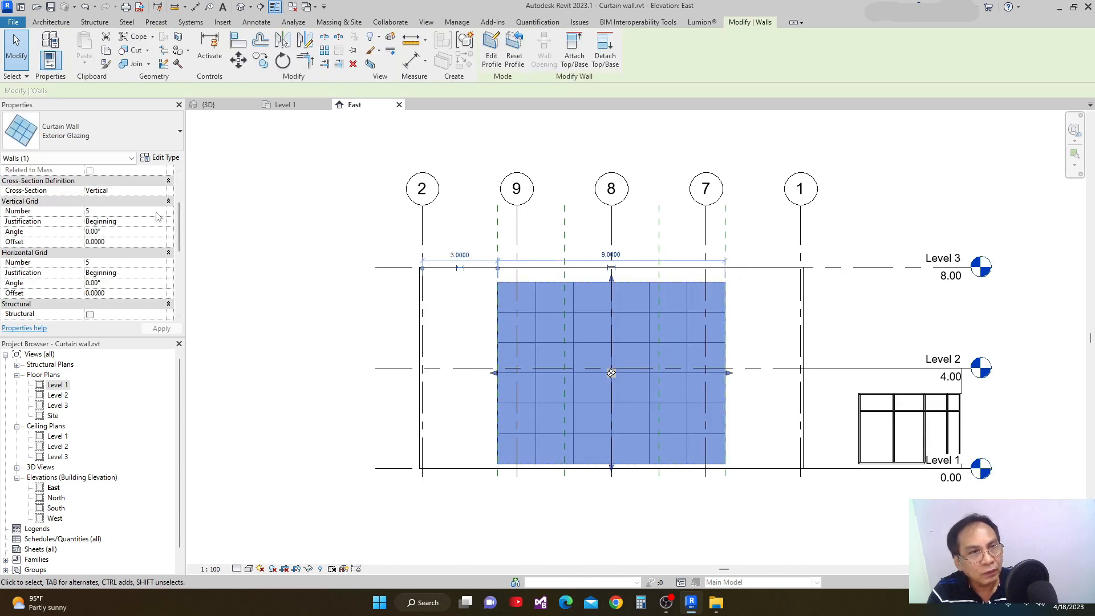
pyautogui.scroll(2, 549, 392)
pyautogui.moveTo(472, 372); pyautogui.dragTo(486, 359, button='middle')
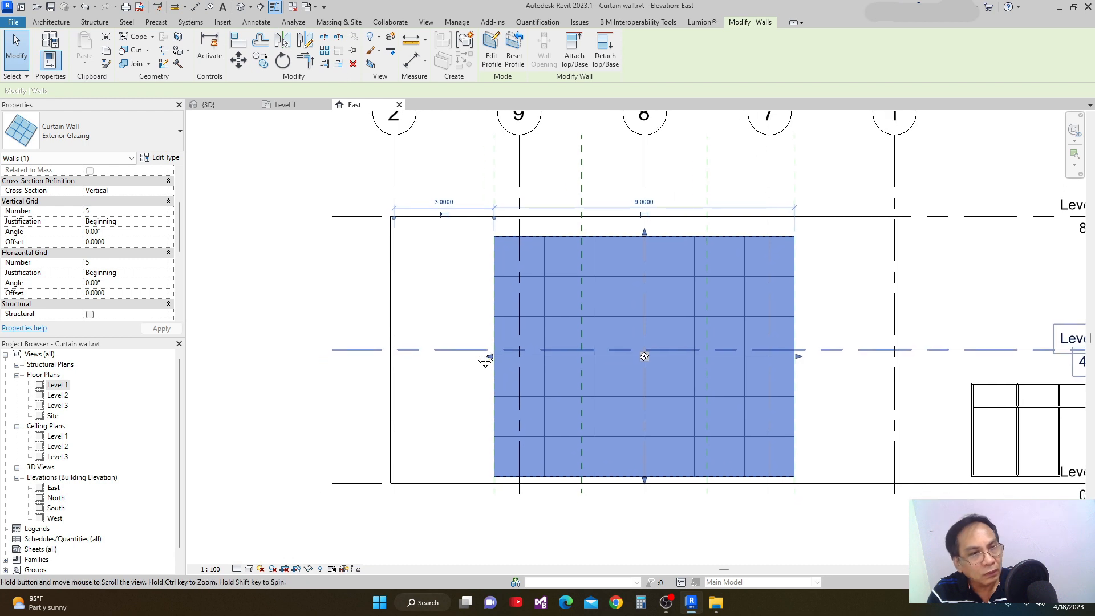
pyautogui.scroll(-2, 486, 359)
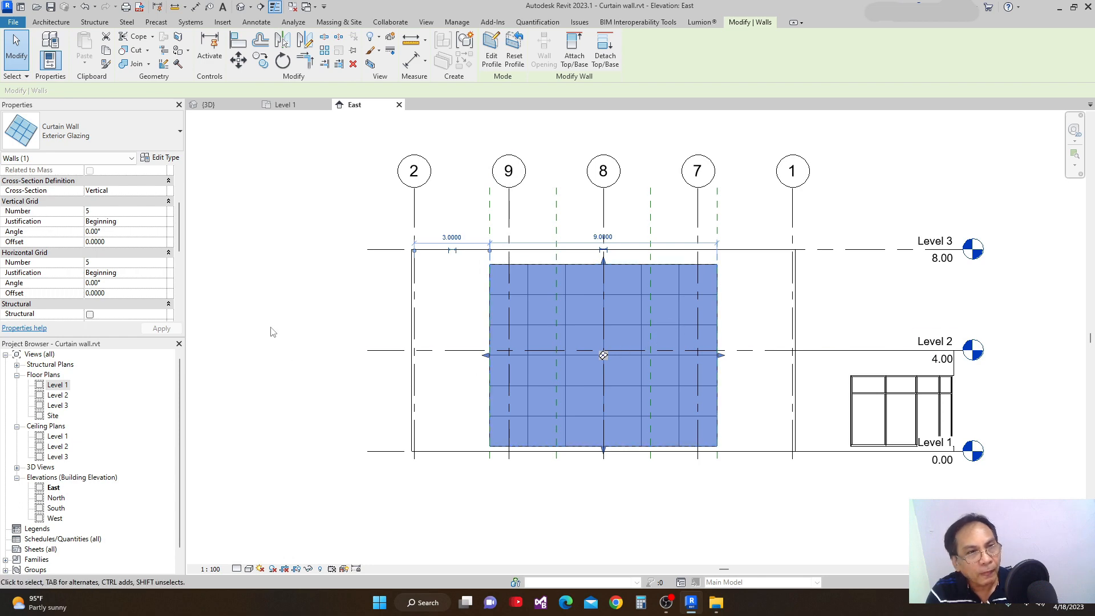
pyautogui.click(290, 309)
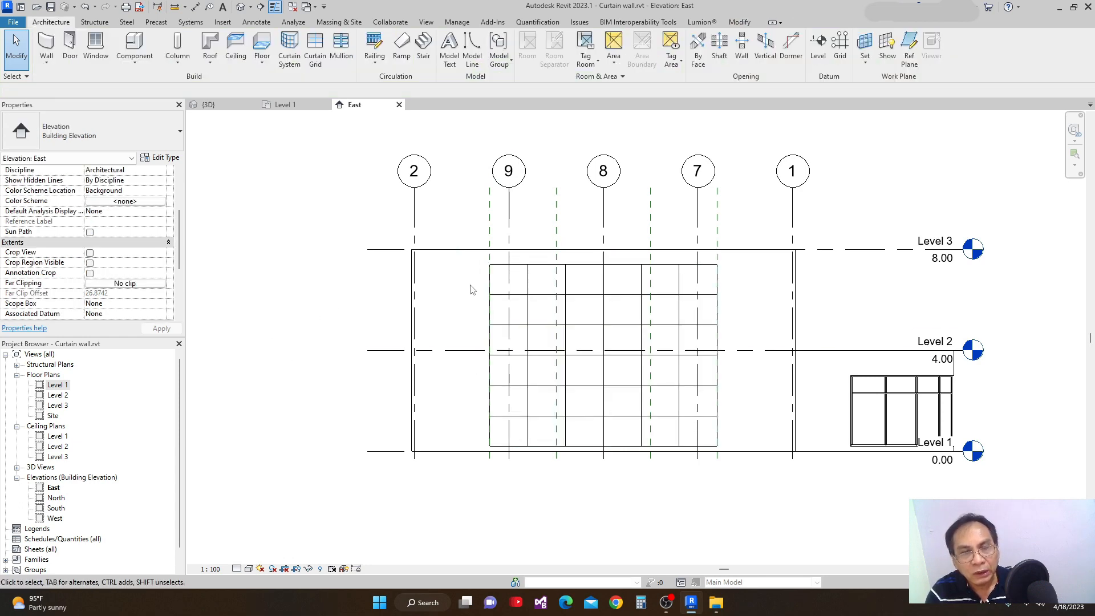
# Set the Exterior Glazing curtain wall type's vertical grid layout to Maximum Spacing with a spacing of 1.5.
pyautogui.click(544, 272)
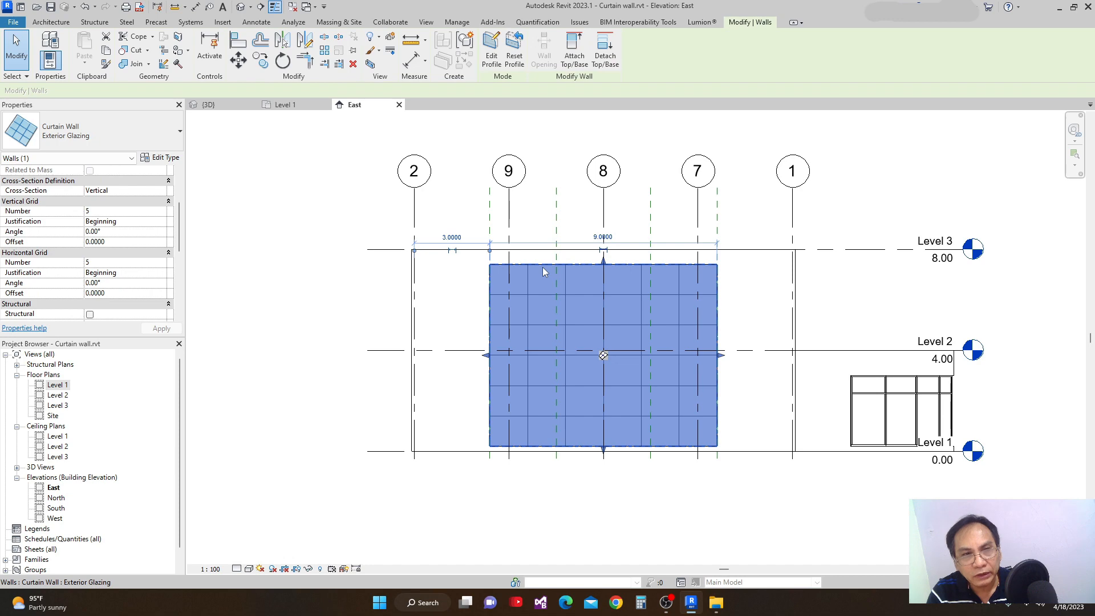
pyautogui.click(162, 158)
pyautogui.moveTo(521, 93); pyautogui.dragTo(671, 169)
pyautogui.click(929, 357)
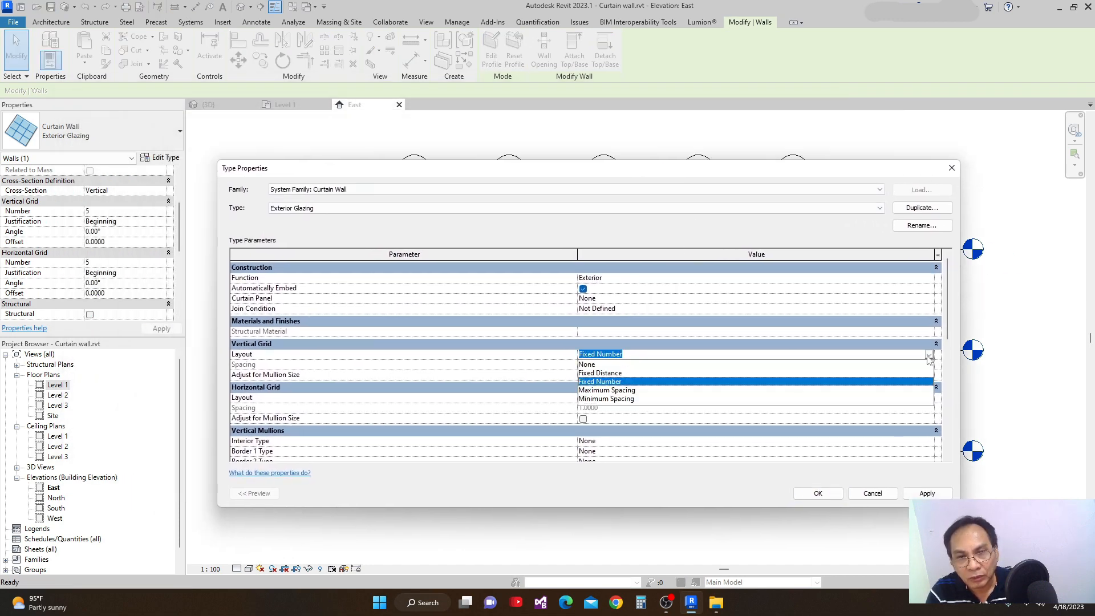
pyautogui.click(610, 390)
pyautogui.click(611, 365)
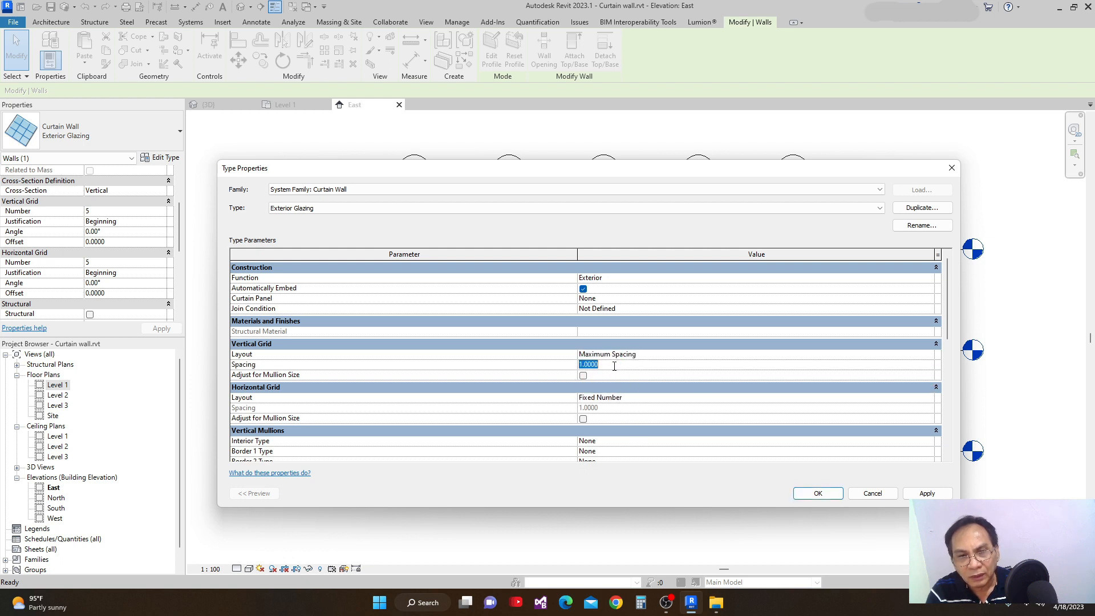
pyautogui.write('1.5')
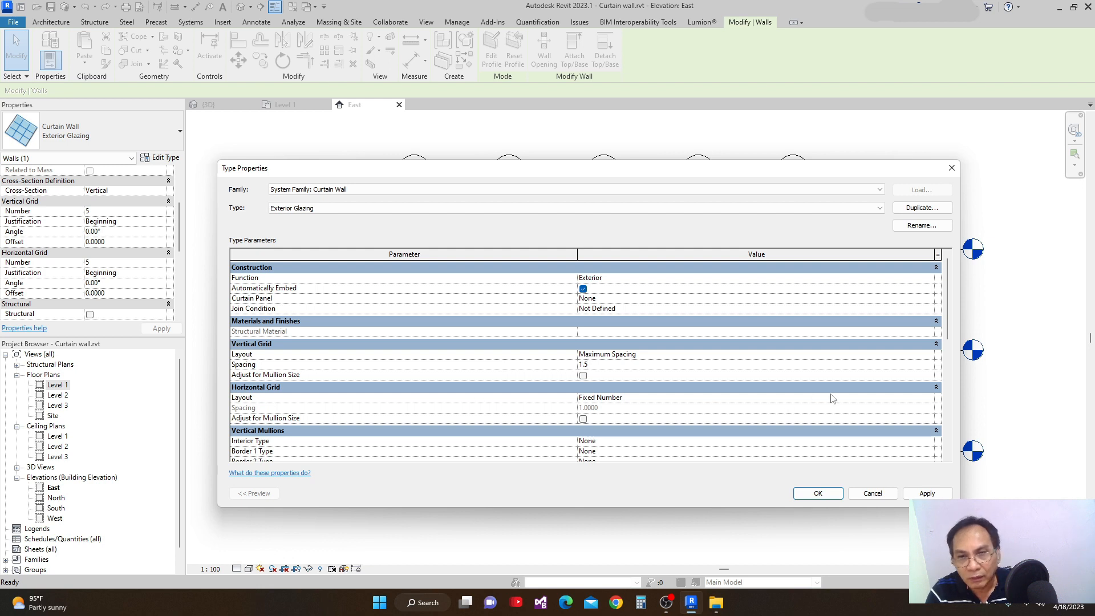
# Set the type's horizontal grid layout to Maximum Spacing with a spacing of 1.5, accept the type properties, and deselect the wall.
pyautogui.click(929, 399)
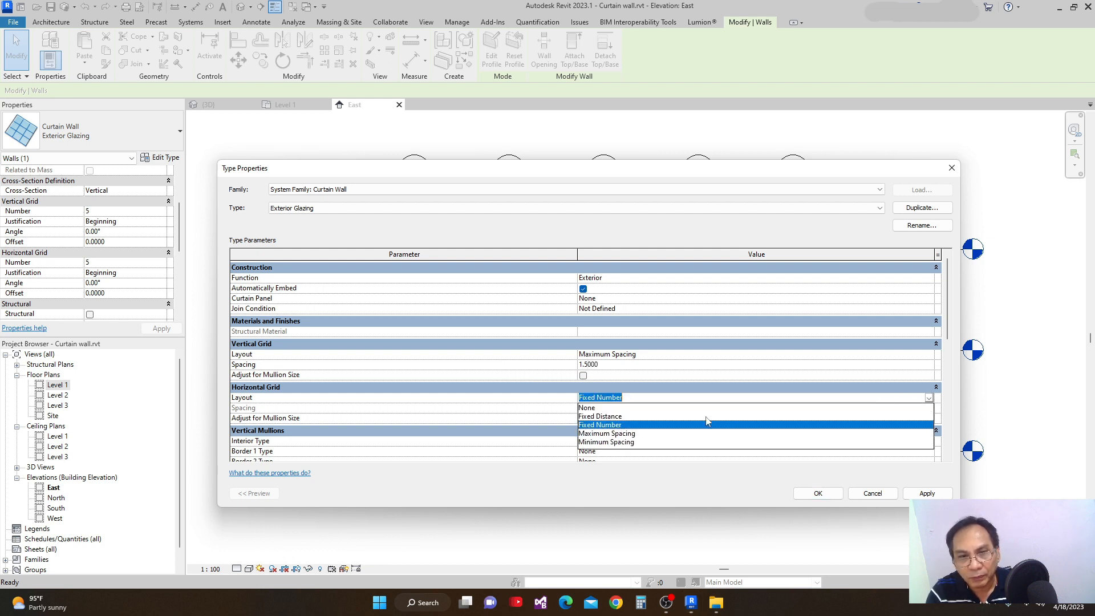
pyautogui.click(607, 433)
pyautogui.click(622, 408)
pyautogui.write('1.5')
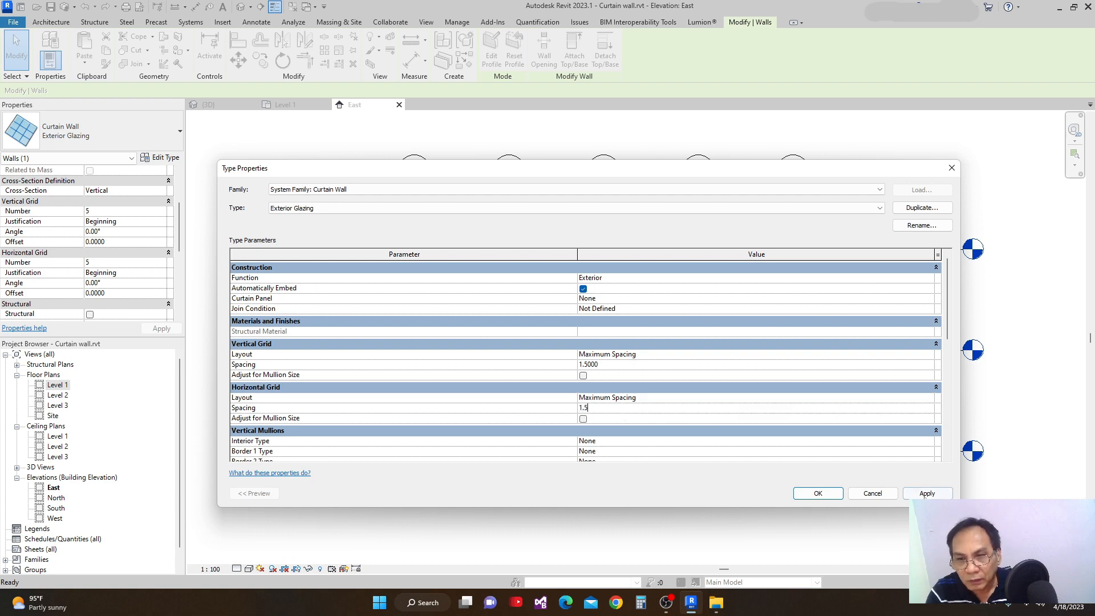
pyautogui.click(927, 494)
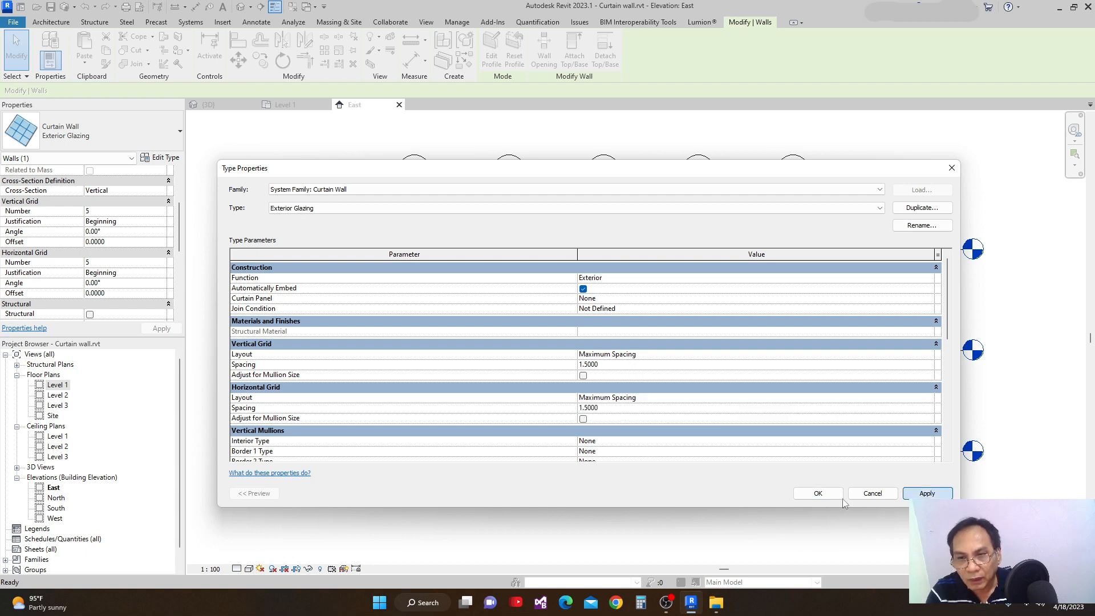
pyautogui.click(835, 495)
pyautogui.scroll(1, 648, 491)
pyautogui.click(647, 492)
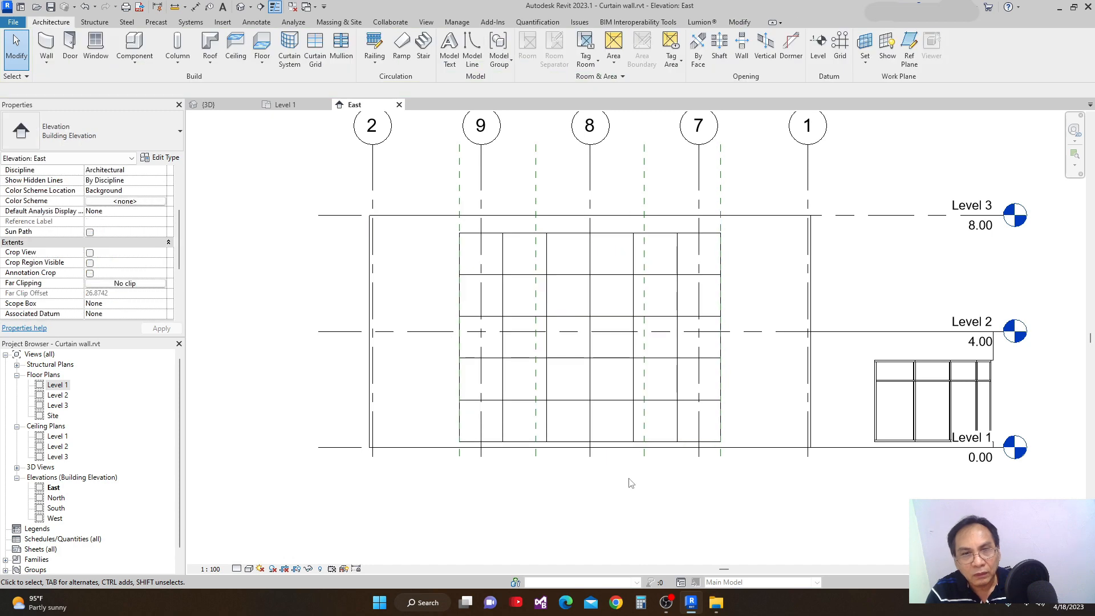
# Place an aligned dimension string above the curtain wall across its side edges and all vertical grid lines.
pyautogui.scroll(4, 718, 420)
pyautogui.scroll(-3, 572, 268)
pyautogui.press('d')
pyautogui.press('i')
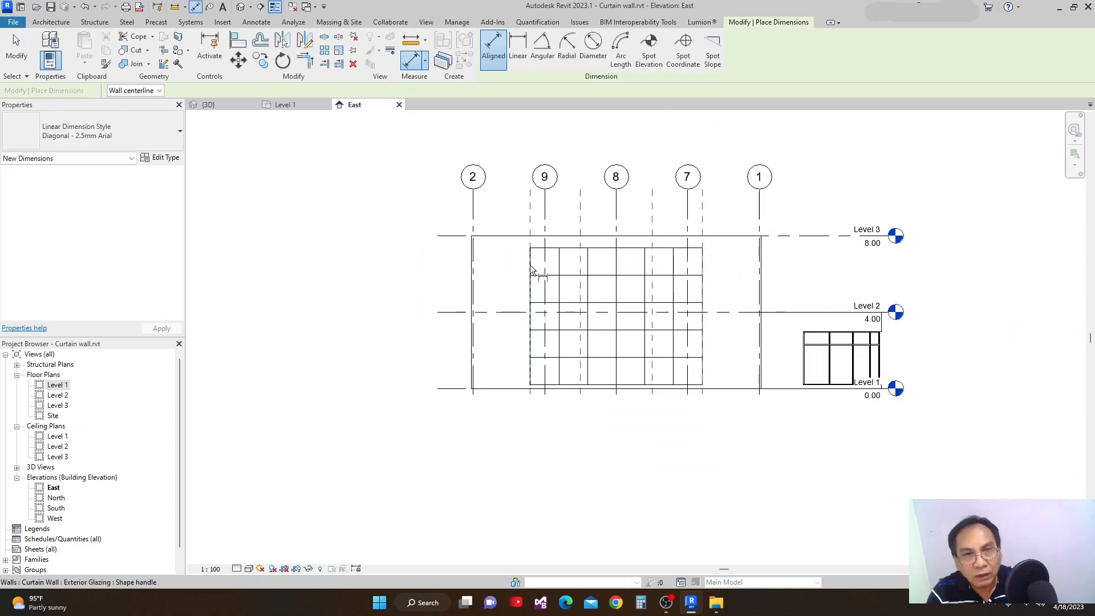
pyautogui.click(530, 258)
pyautogui.click(559, 263)
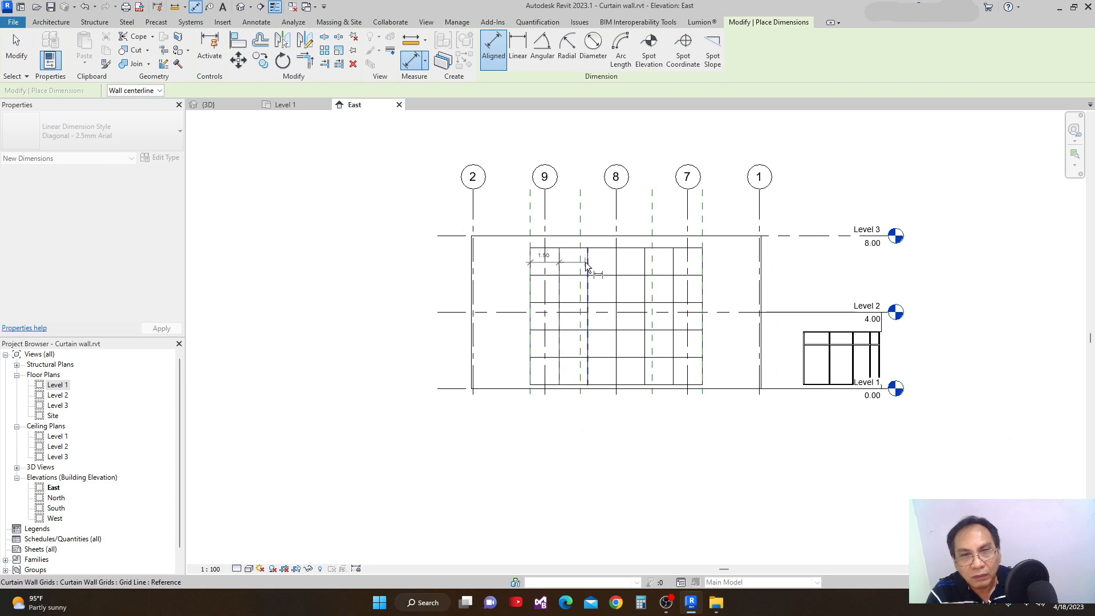
pyautogui.click(587, 264)
pyautogui.click(617, 257)
pyautogui.click(645, 260)
pyautogui.click(673, 259)
pyautogui.click(702, 255)
pyautogui.click(704, 216)
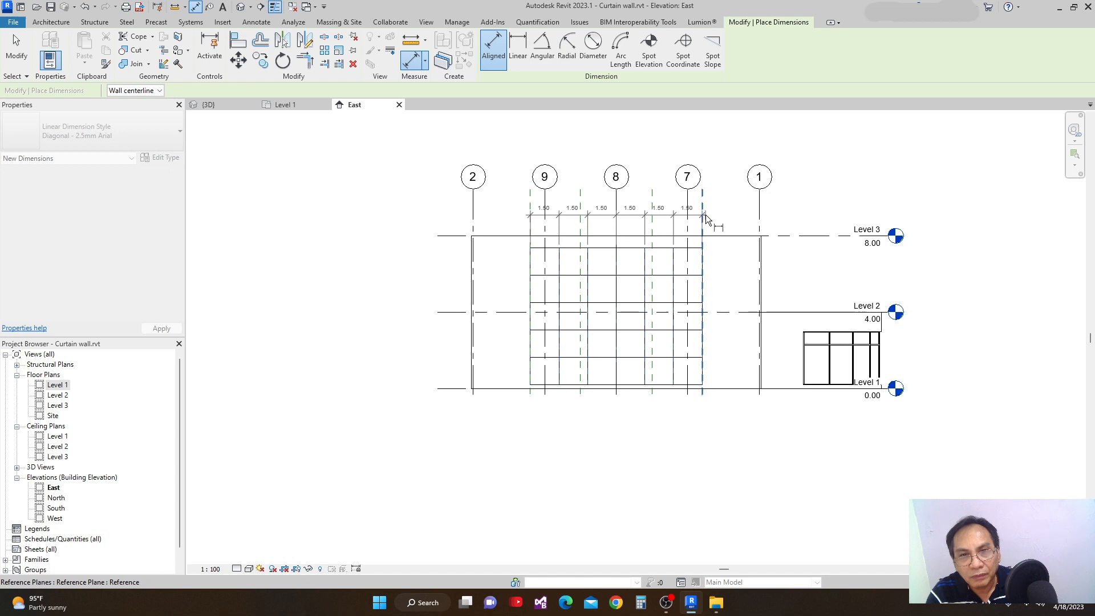
pyautogui.click(573, 220)
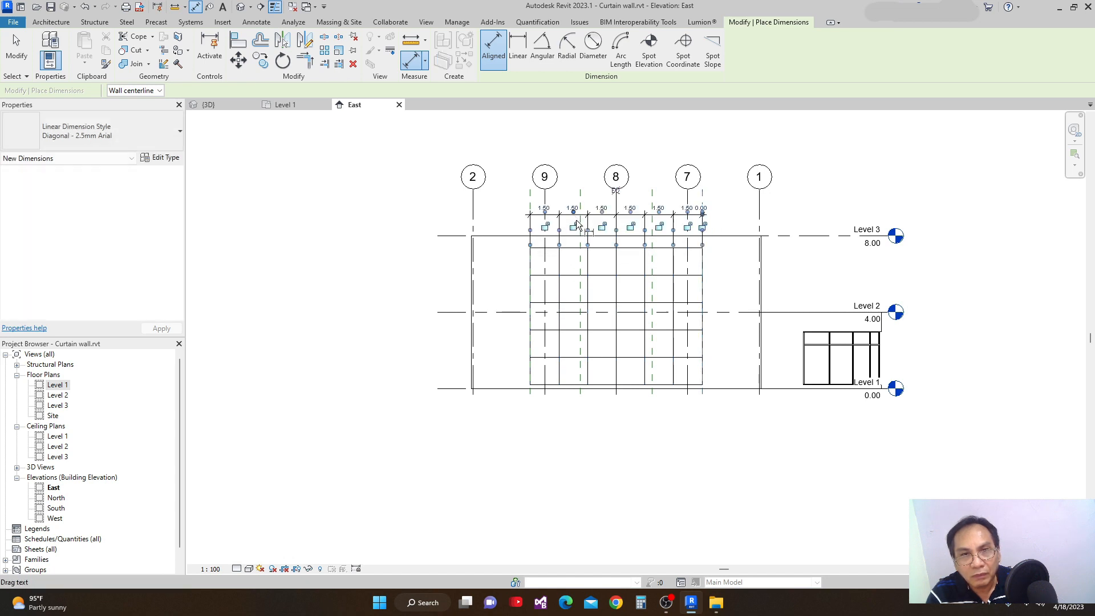
# Place an aligned dimension string beside the curtain wall from its top edge through every horizontal grid line to its bottom edge.
pyautogui.click(542, 255)
pyautogui.click(548, 276)
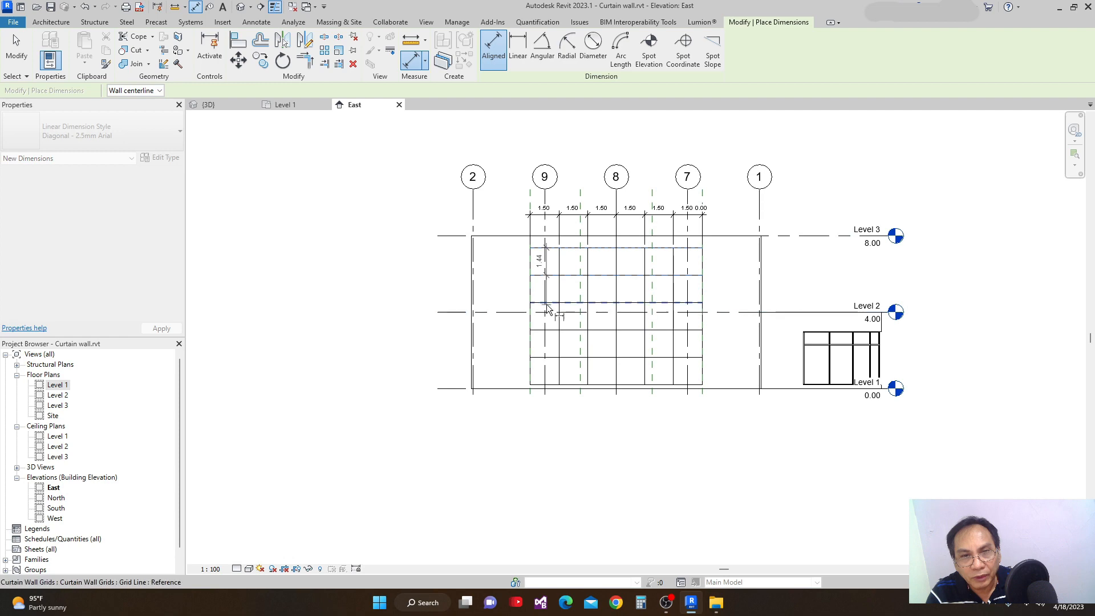
pyautogui.scroll(4, 549, 295)
pyautogui.click(556, 314)
pyautogui.moveTo(554, 315); pyautogui.dragTo(559, 288, button='middle')
pyautogui.click(560, 339)
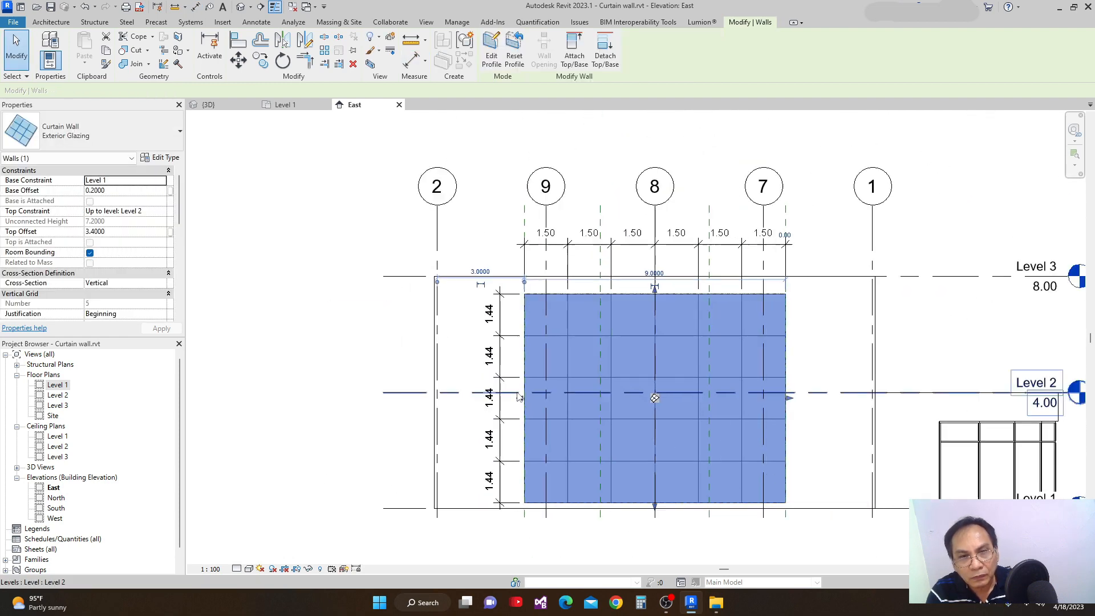
pyautogui.moveTo(646, 405); pyautogui.dragTo(664, 422, button='middle')
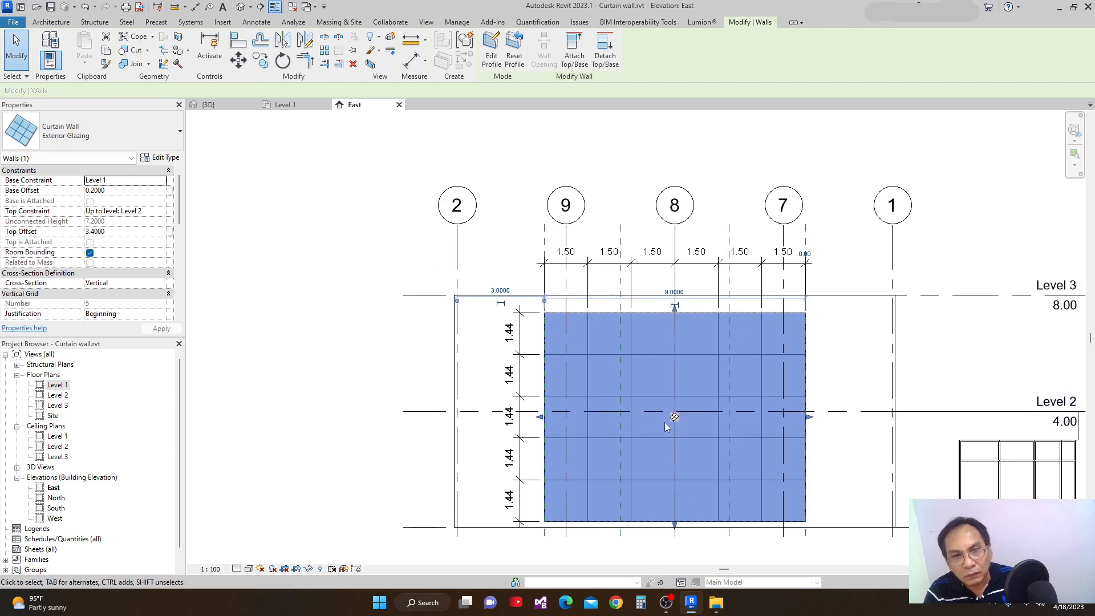
pyautogui.press('Escape')
pyautogui.scroll(3, 593, 368)
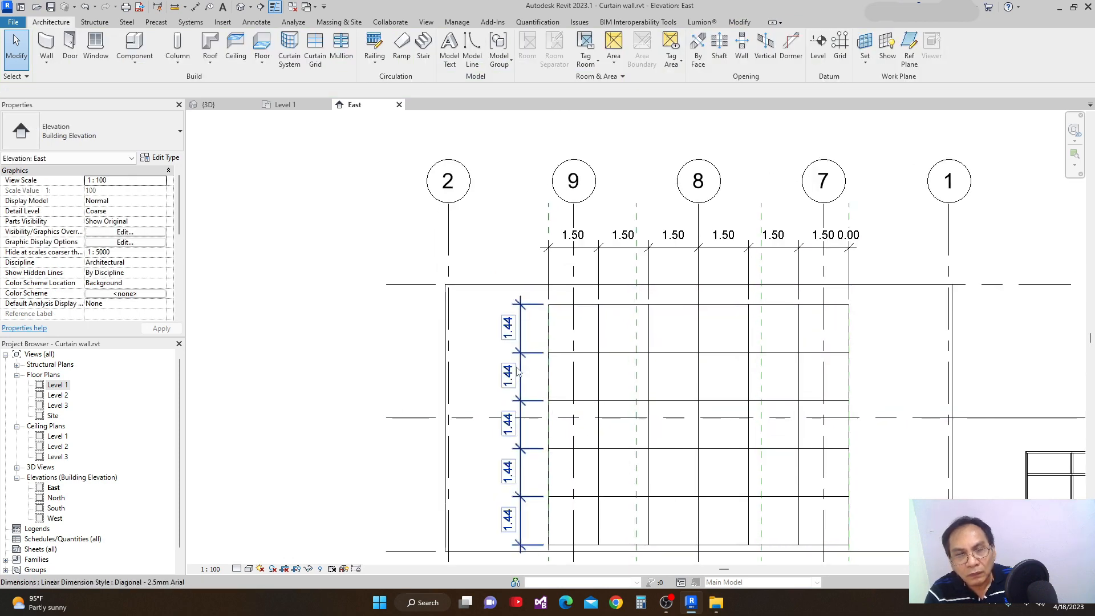
pyautogui.scroll(-5, 644, 369)
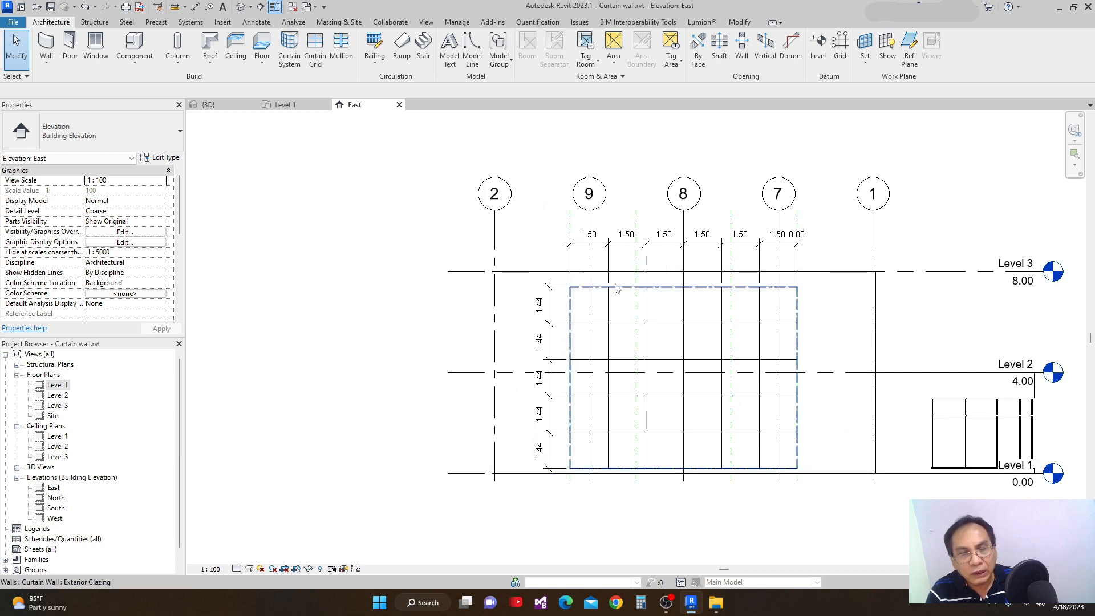
# Check the curtain wall's instance grid numbers and change its type's vertical grid layout to Minimum Spacing.
pyautogui.click(616, 288)
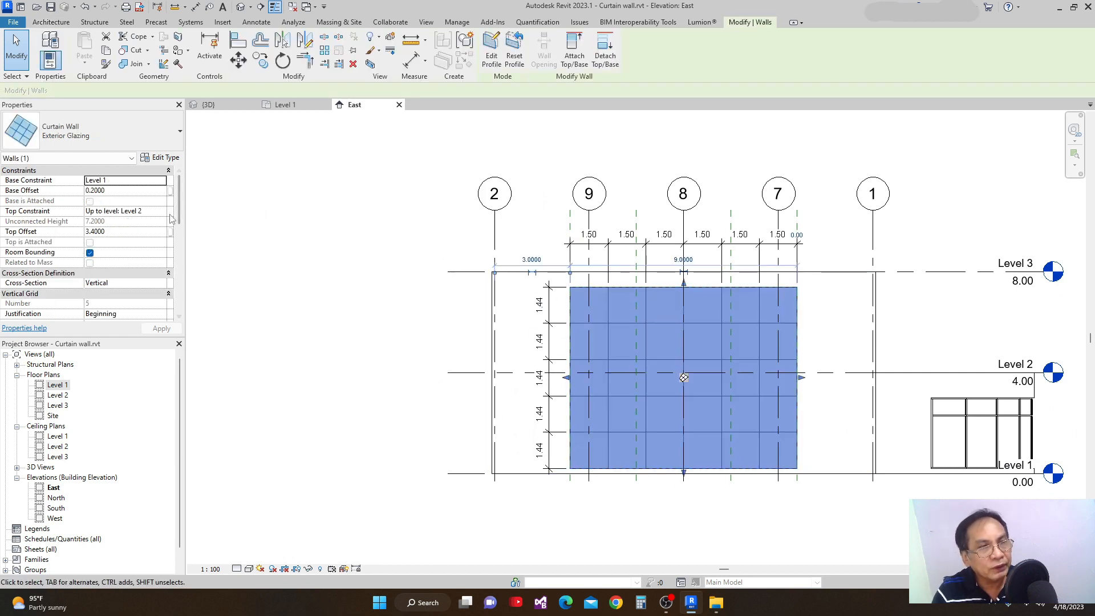
pyautogui.scroll(-3, 183, 226)
pyautogui.scroll(-1, 184, 227)
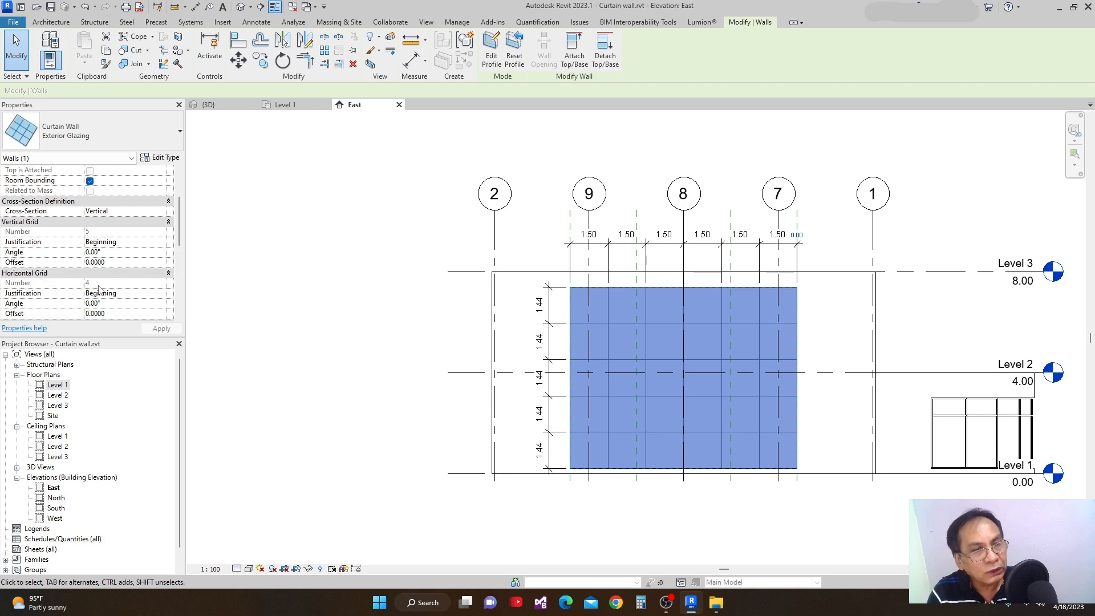
pyautogui.moveTo(179, 240); pyautogui.dragTo(181, 225)
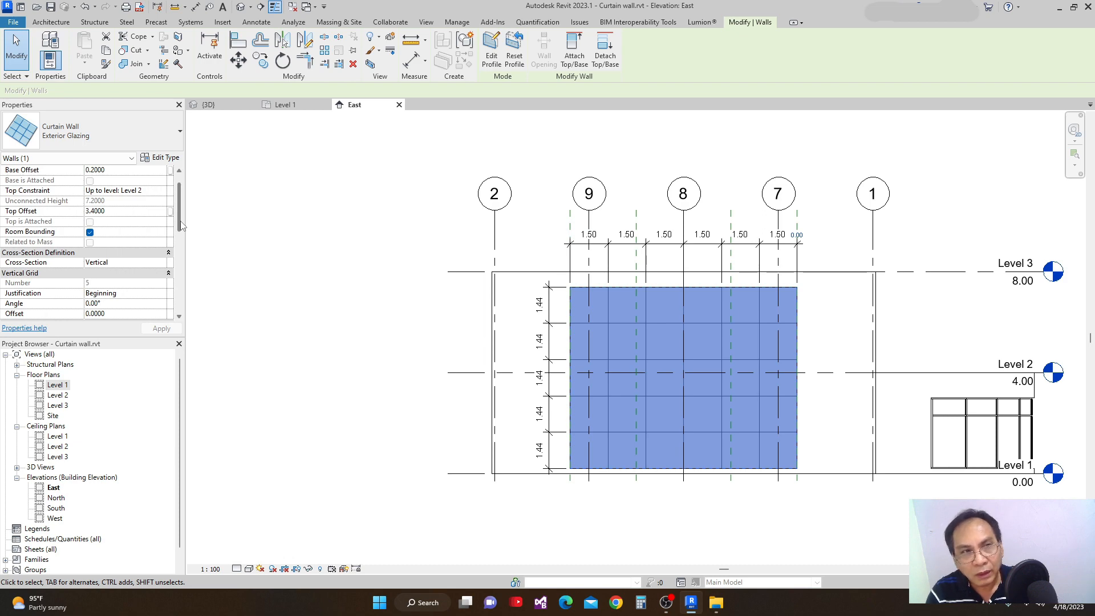
pyautogui.click(160, 158)
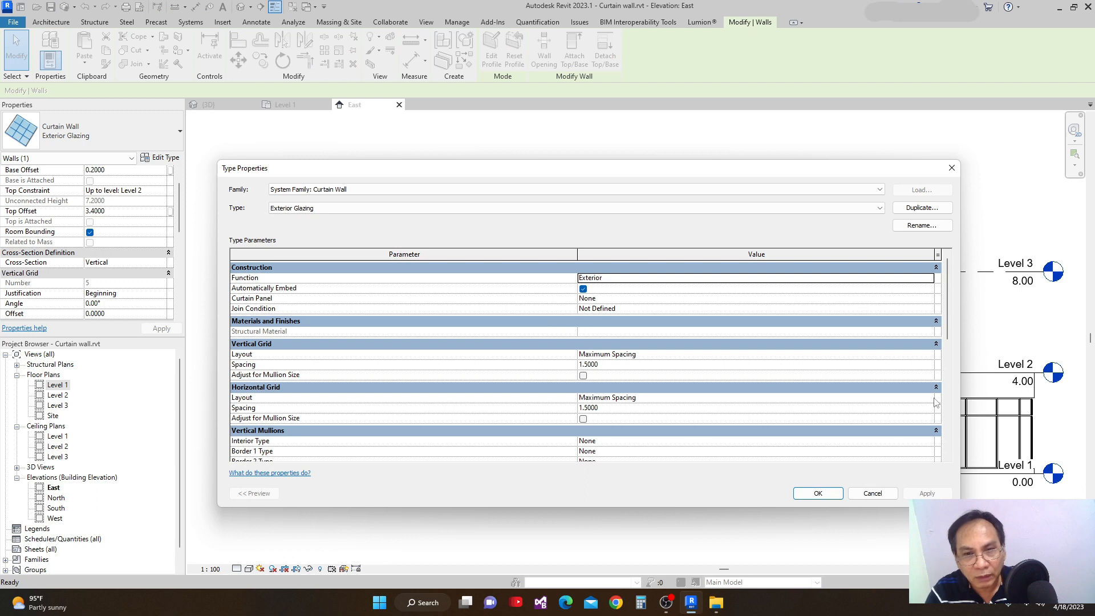
pyautogui.click(928, 357)
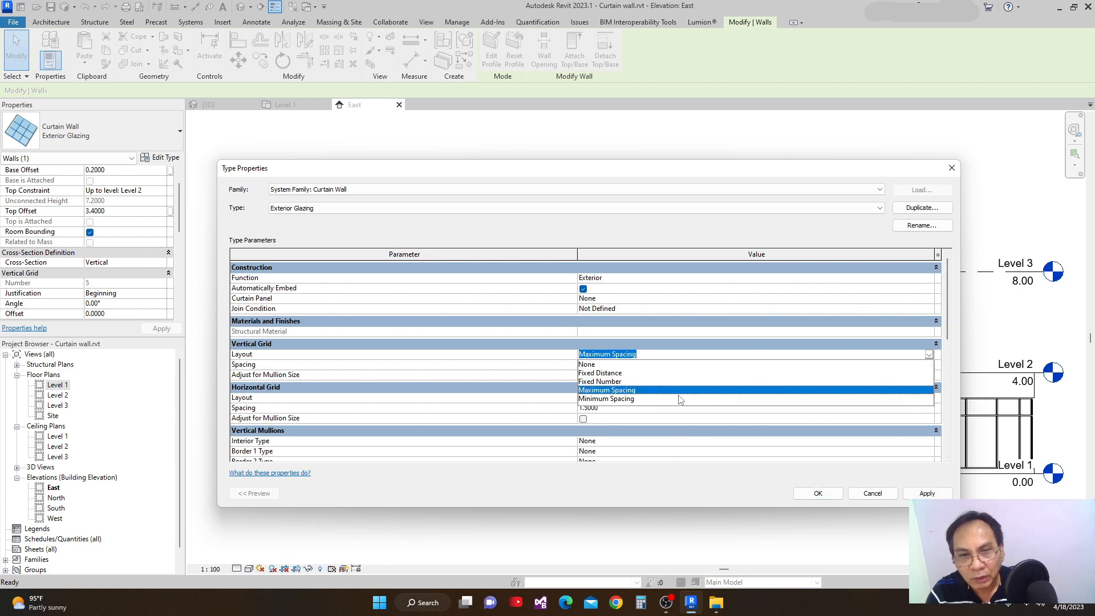
pyautogui.click(611, 399)
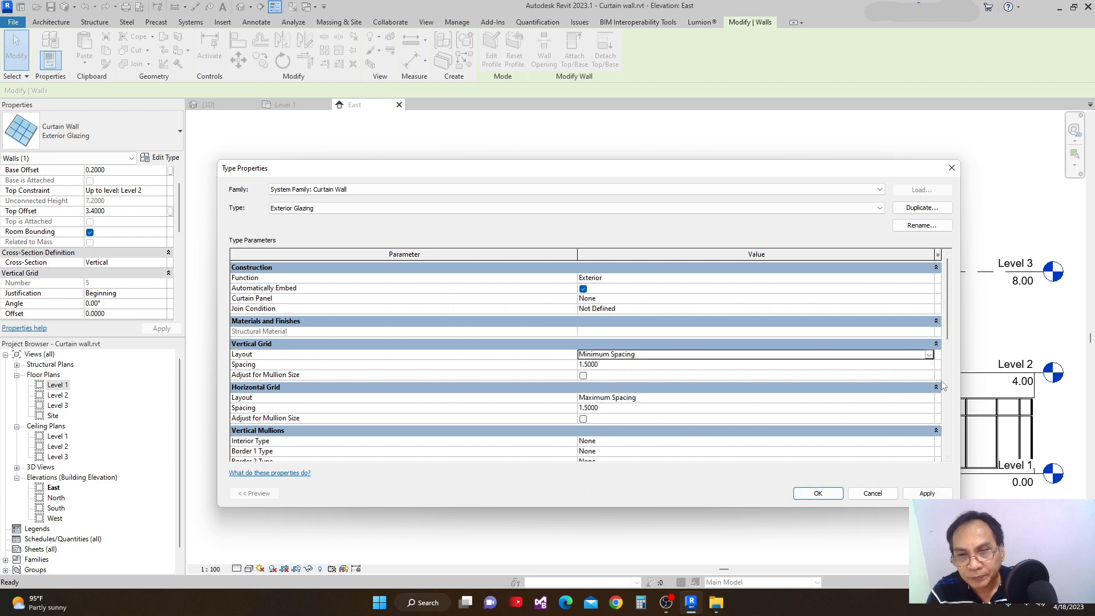
# Change the type's horizontal grid layout to Minimum Spacing, apply and accept the type properties, and deselect the wall.
pyautogui.click(928, 399)
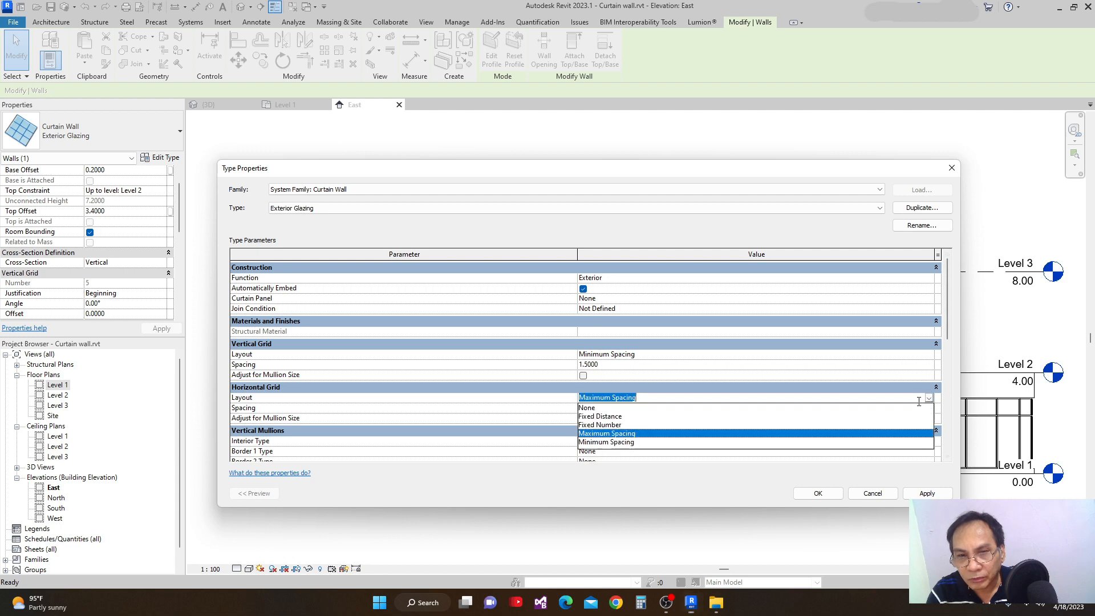
pyautogui.click(613, 443)
pyautogui.click(927, 493)
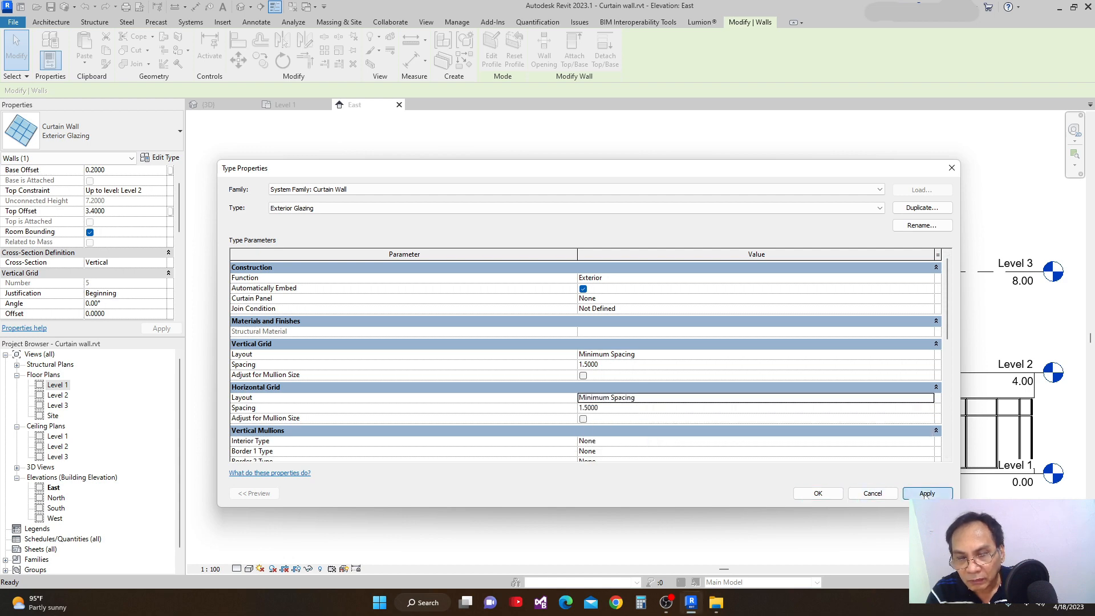
pyautogui.click(816, 493)
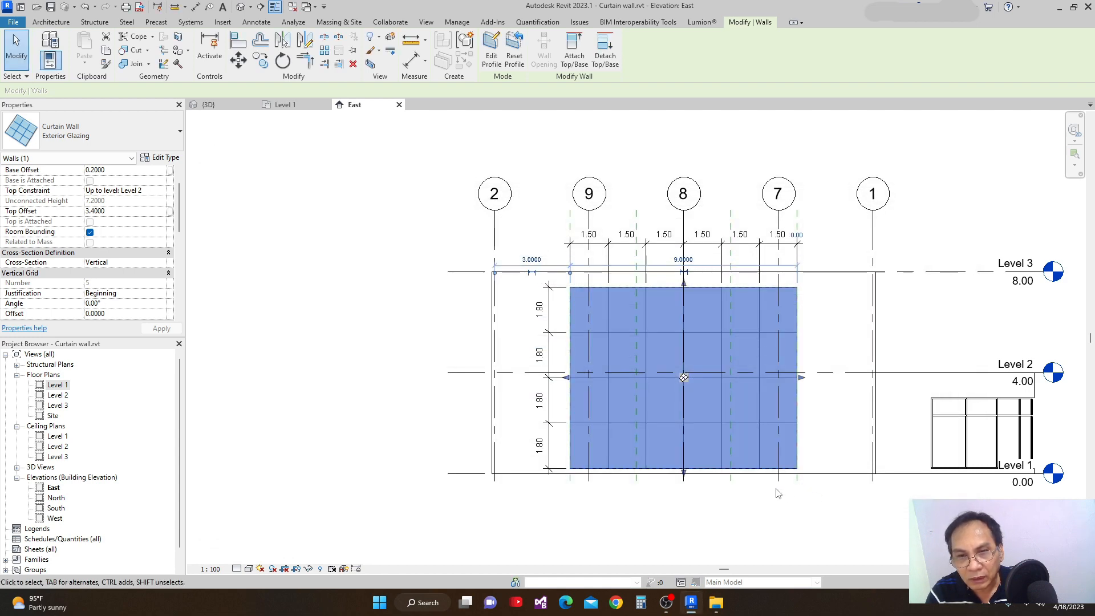
pyautogui.click(660, 509)
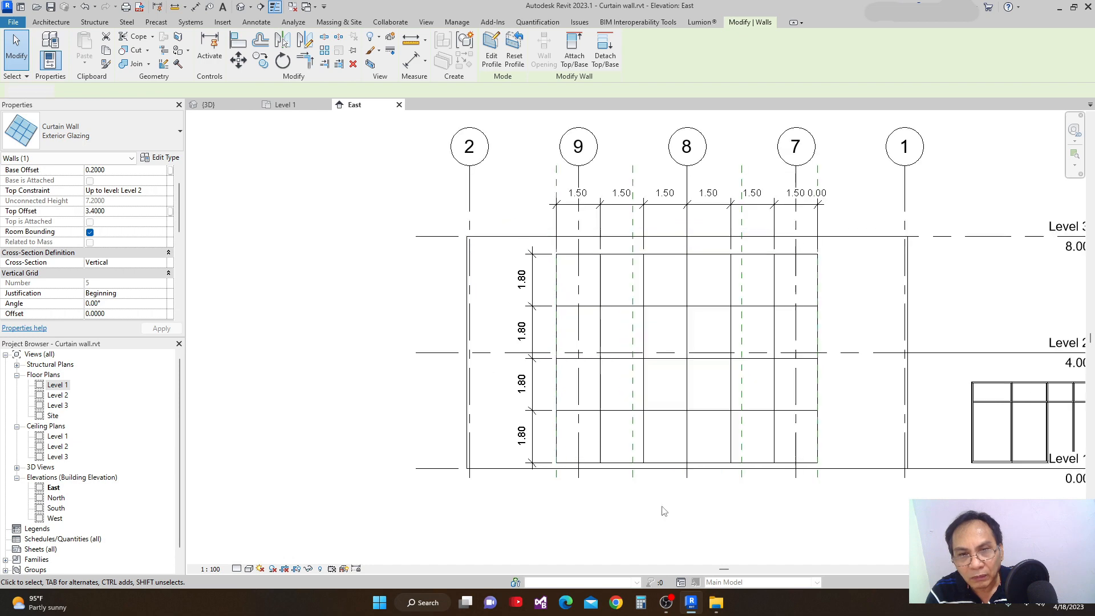
# Examine the dimensioned grid spacing of the curtain wall and its vertical and horizontal grid numbers in the instance properties.
pyautogui.scroll(2, 662, 425)
pyautogui.scroll(-2, 680, 429)
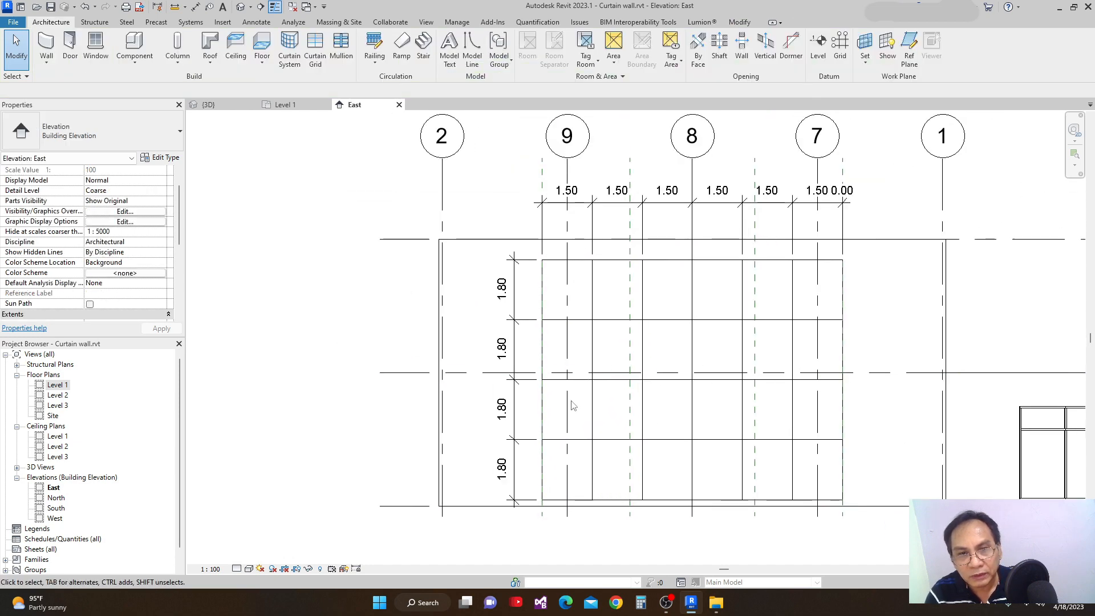
pyautogui.scroll(-1, 517, 354)
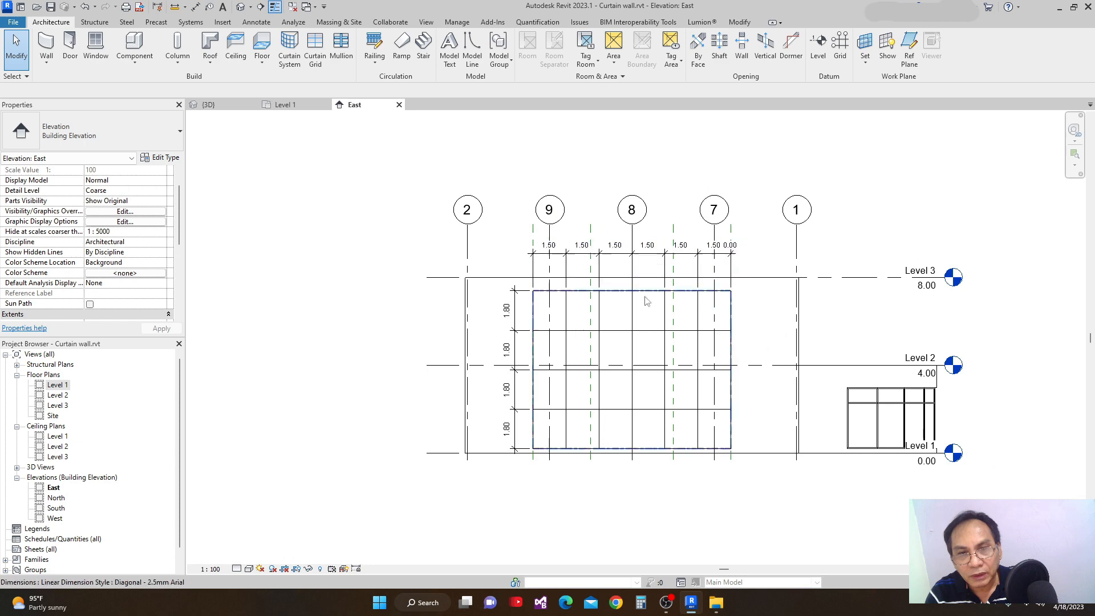
pyautogui.scroll(1, 542, 301)
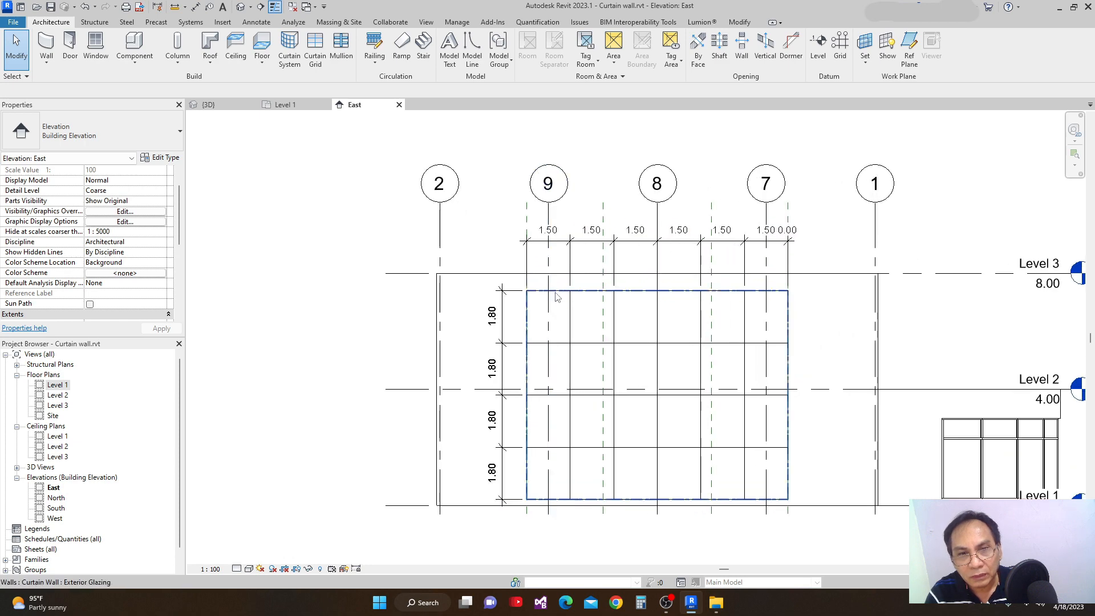
pyautogui.click(556, 288)
pyautogui.scroll(-1, 601, 261)
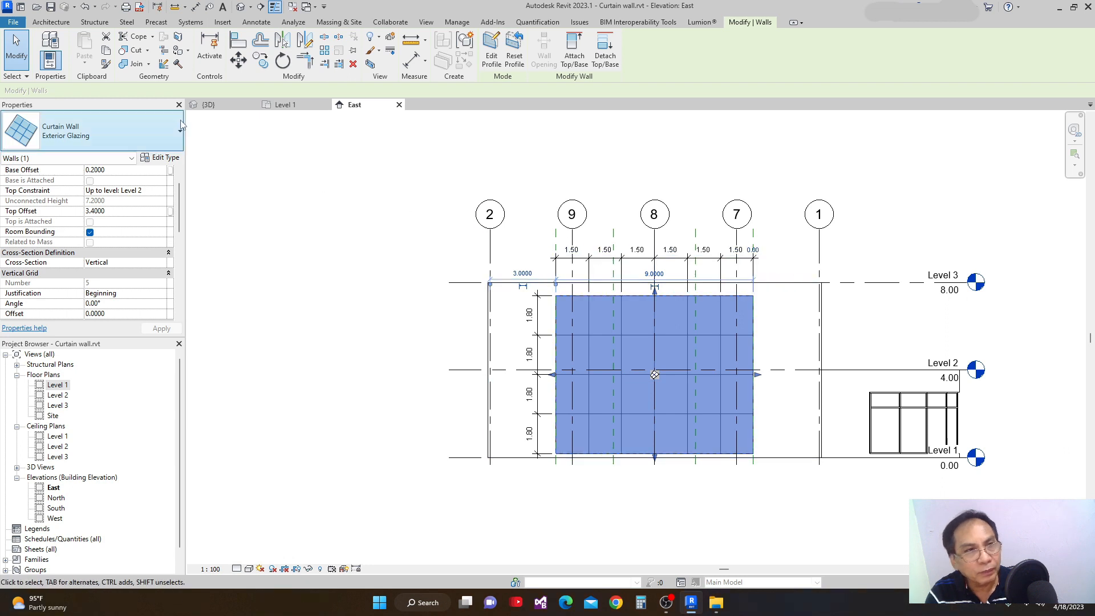
pyautogui.scroll(2, 541, 378)
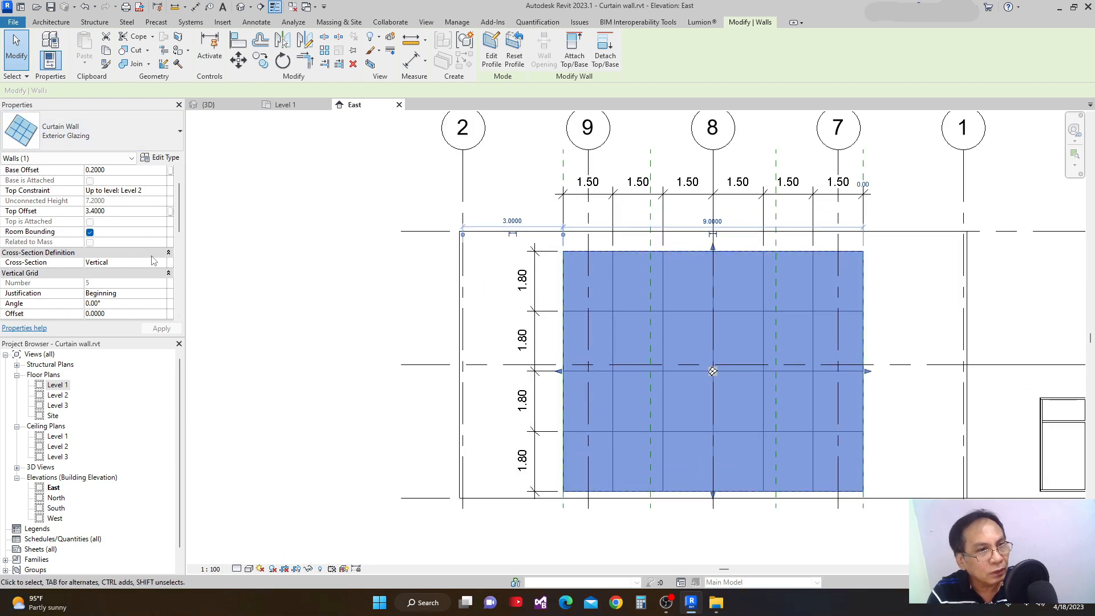
pyautogui.scroll(-3, 180, 216)
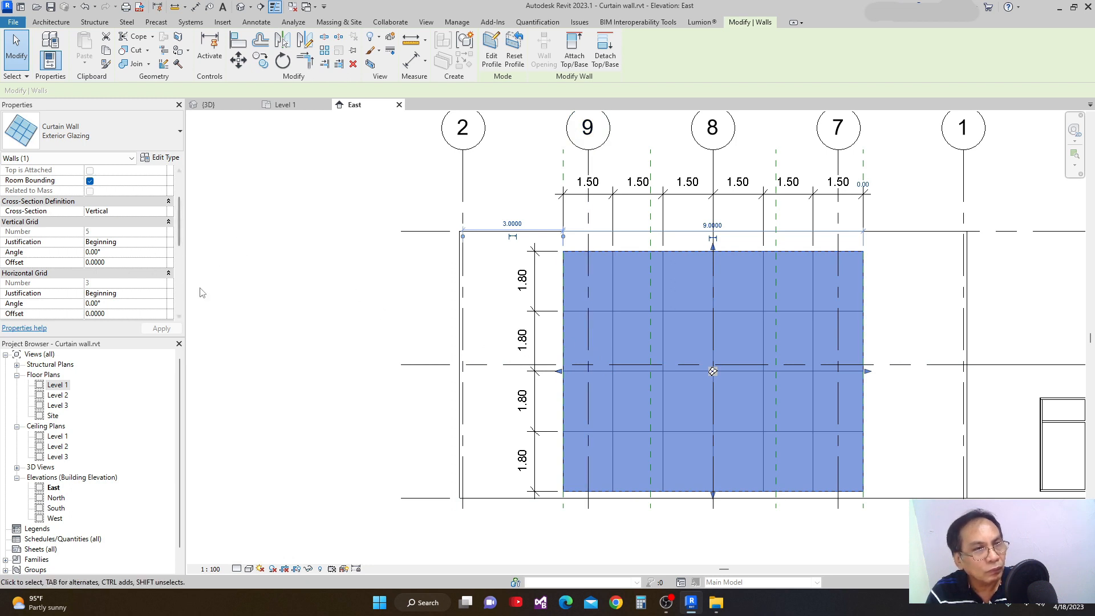
pyautogui.scroll(4, 180, 228)
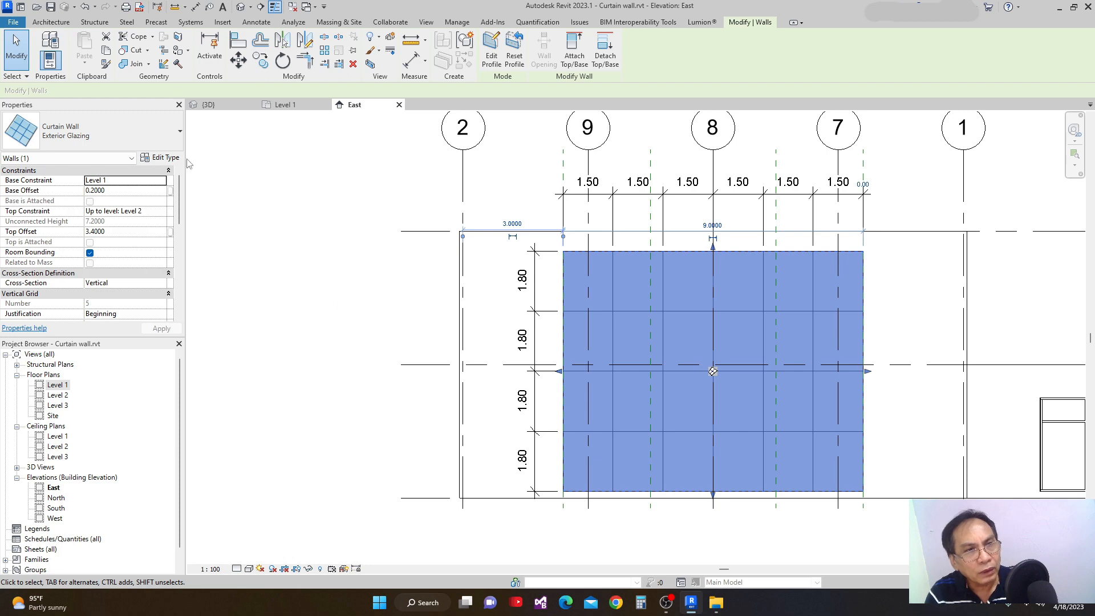
# Change the curtain wall type's vertical and horizontal grid layouts to Fixed Distance.
pyautogui.click(166, 158)
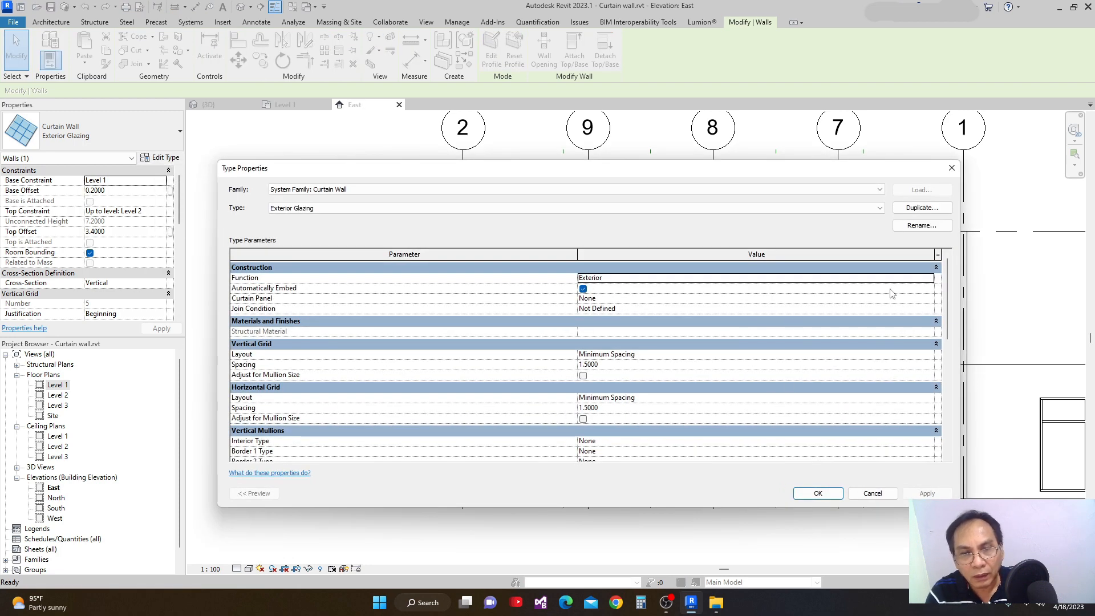
pyautogui.click(924, 356)
pyautogui.click(928, 354)
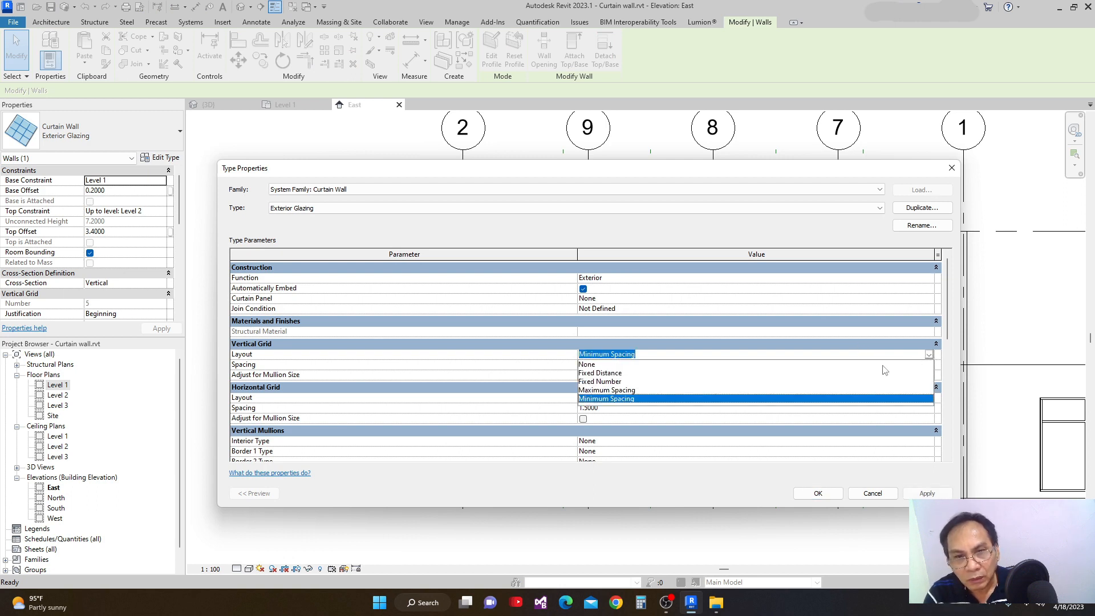
pyautogui.click(587, 373)
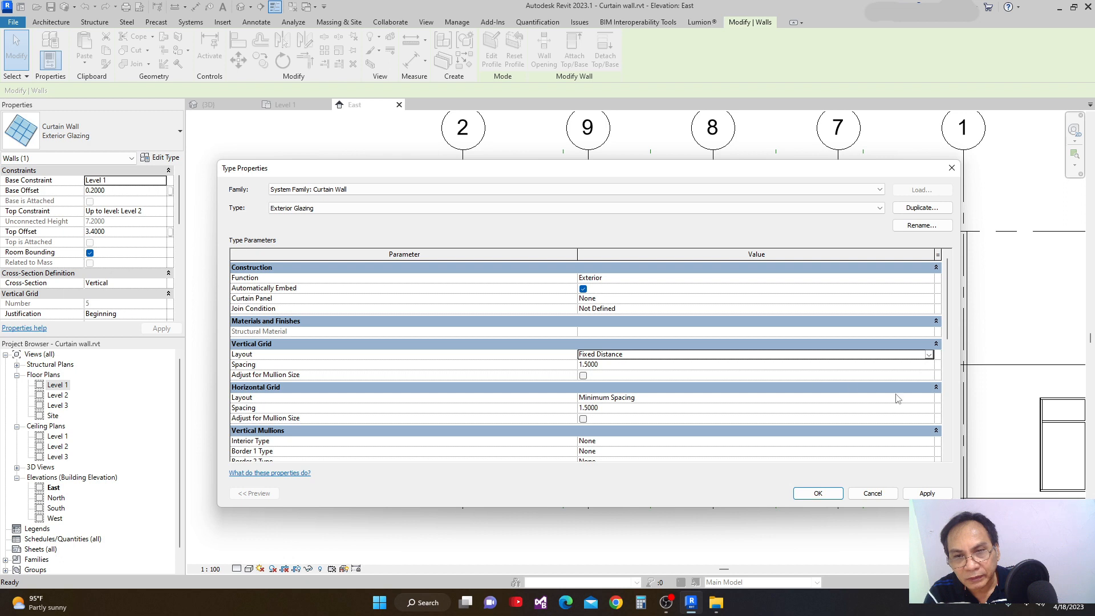
pyautogui.click(929, 399)
pyautogui.click(929, 397)
pyautogui.click(611, 417)
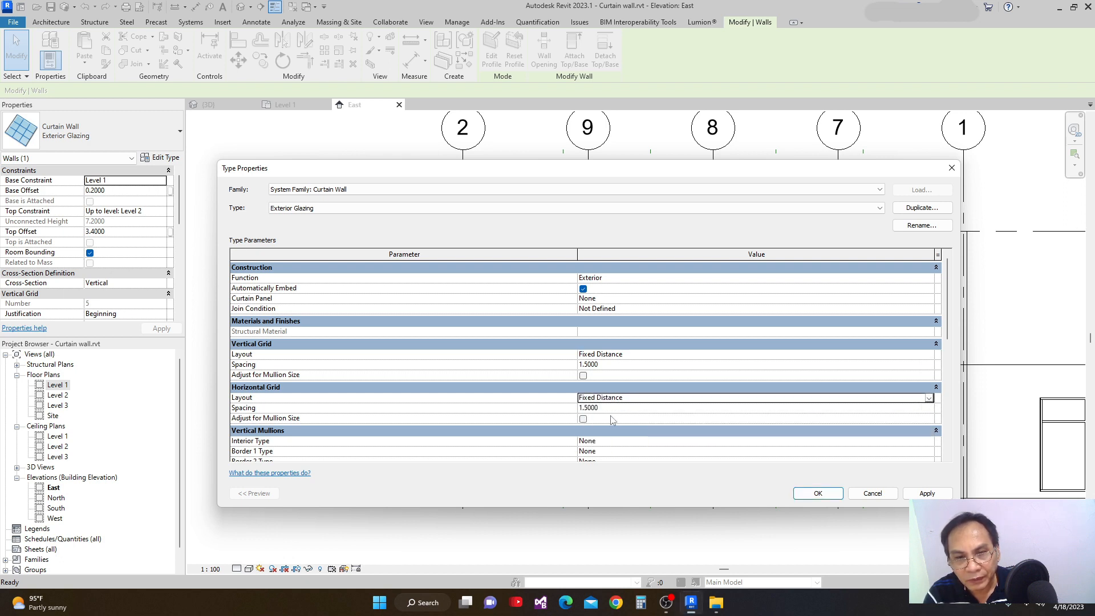
# Set the vertical and horizontal grid spacing to 1, apply and accept the type properties, and deselect the wall.
pyautogui.click(613, 367)
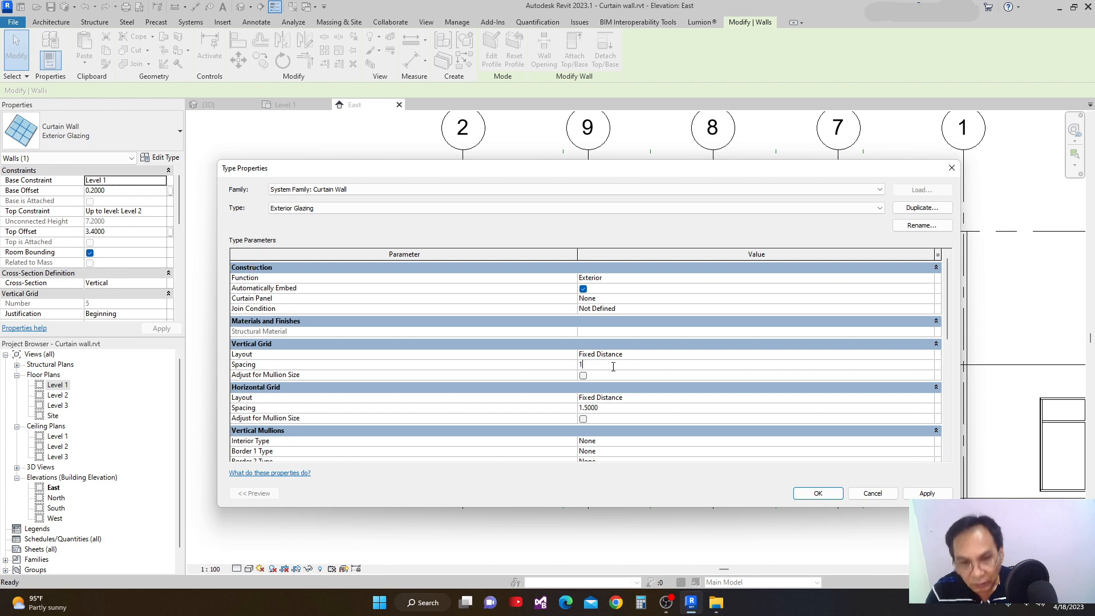
pyautogui.write('1')
pyautogui.click(623, 409)
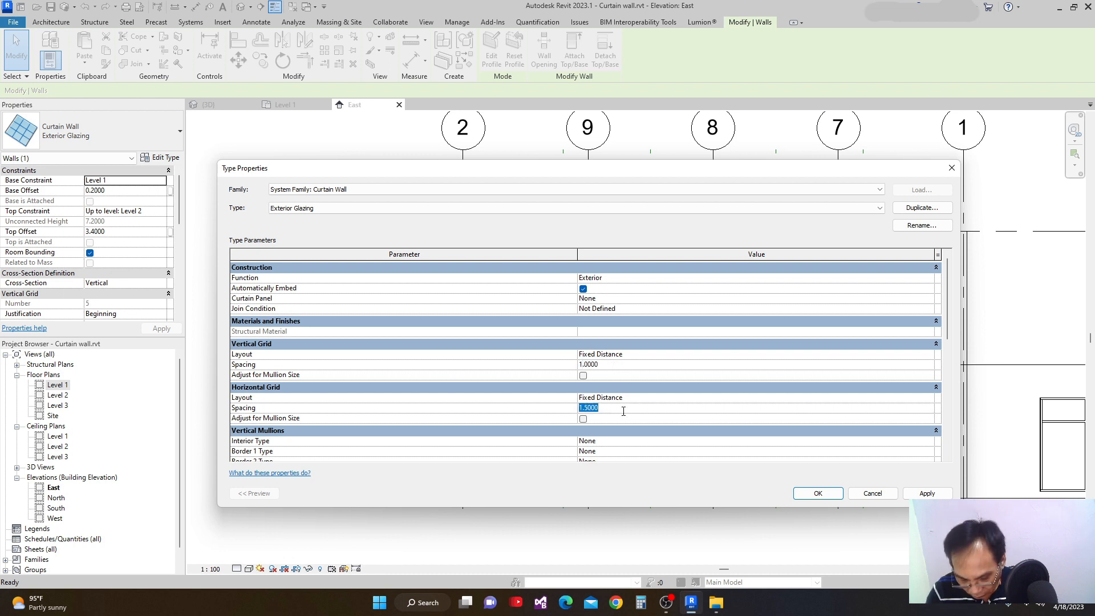
pyautogui.write('1')
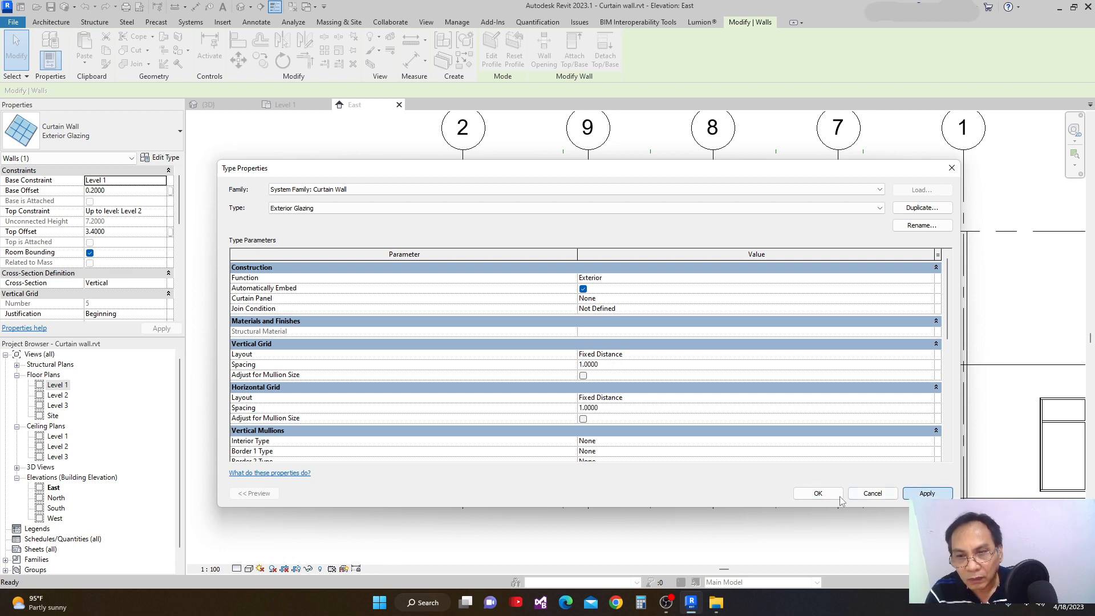
pyautogui.click(817, 494)
pyautogui.scroll(-1, 533, 305)
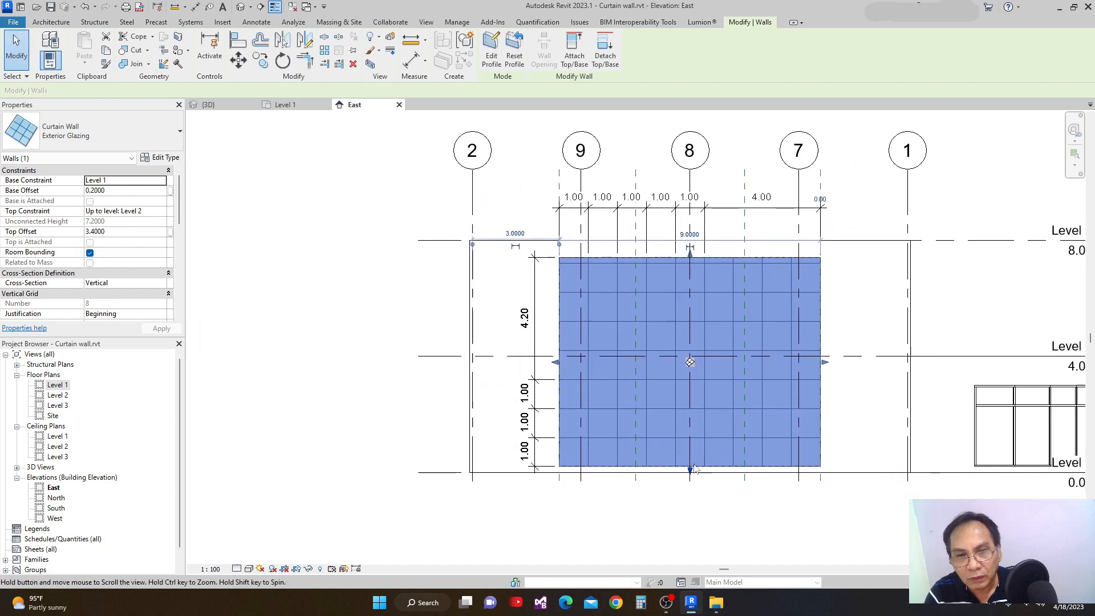
pyautogui.click(787, 532)
# Delete the vertical dimension string beside the curtain wall.
pyautogui.scroll(2, 701, 356)
pyautogui.scroll(-1, 701, 357)
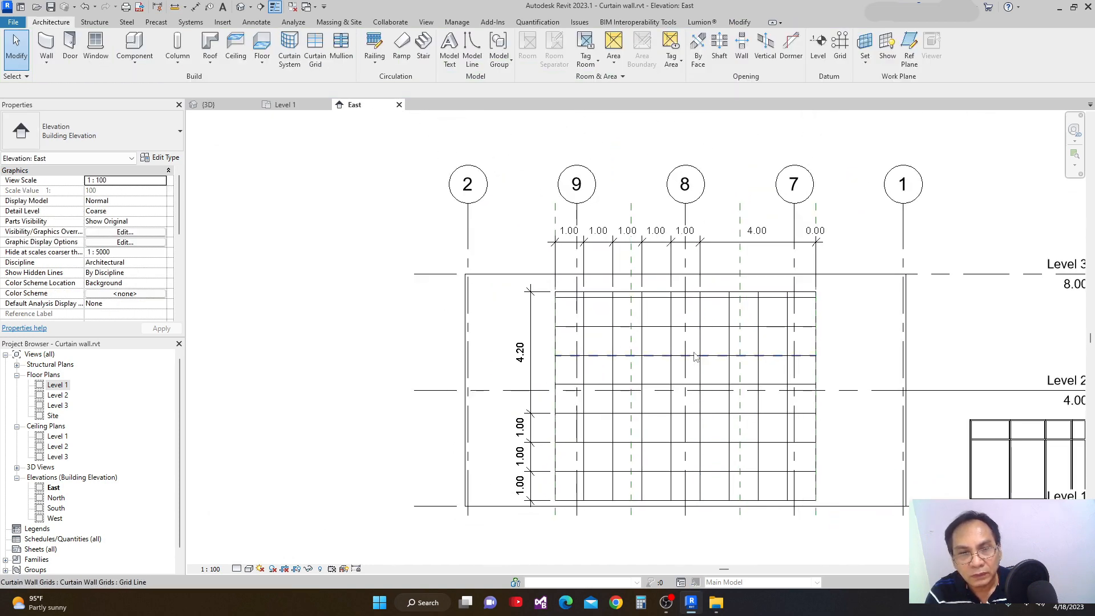
pyautogui.click(533, 422)
pyautogui.press('Delete')
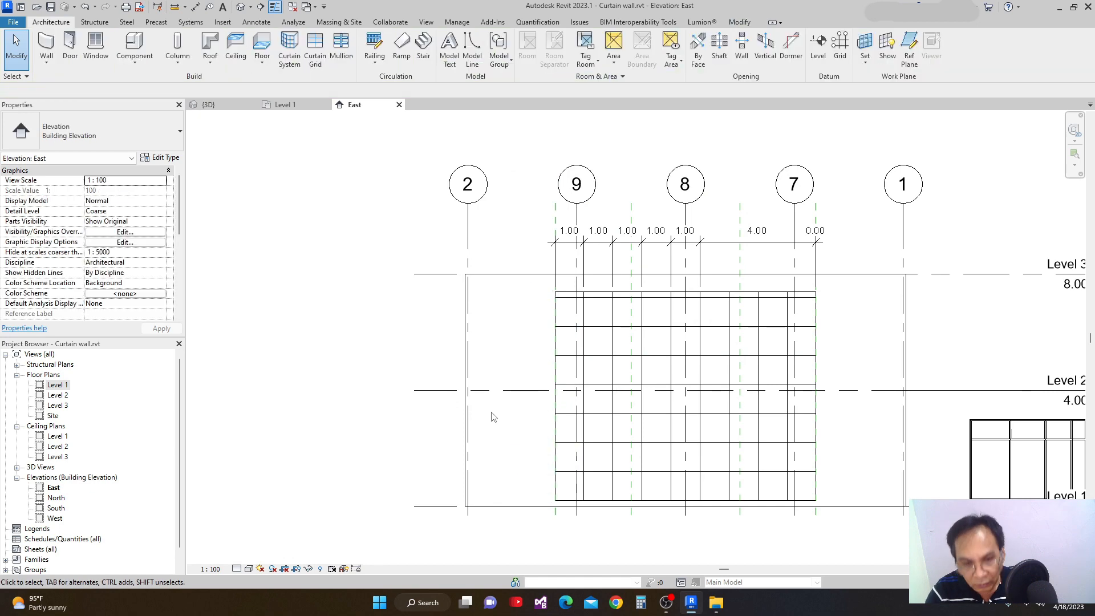
# Change the Exterior Glazing curtain wall type's vertical and horizontal grid layouts to None.
pyautogui.click(623, 292)
pyautogui.click(166, 159)
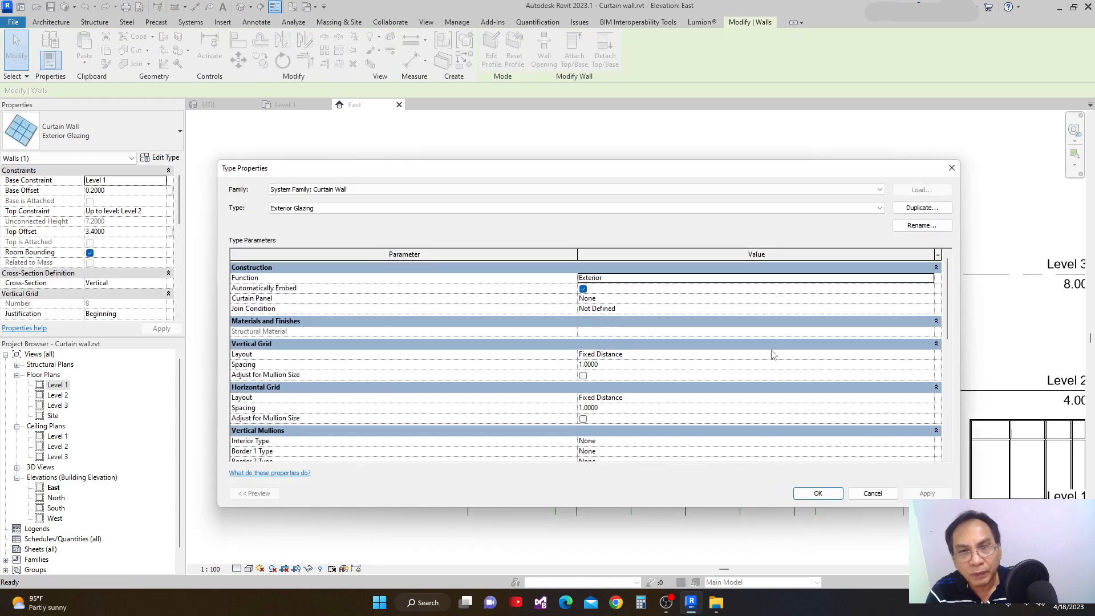
pyautogui.moveTo(945, 302); pyautogui.dragTo(950, 338)
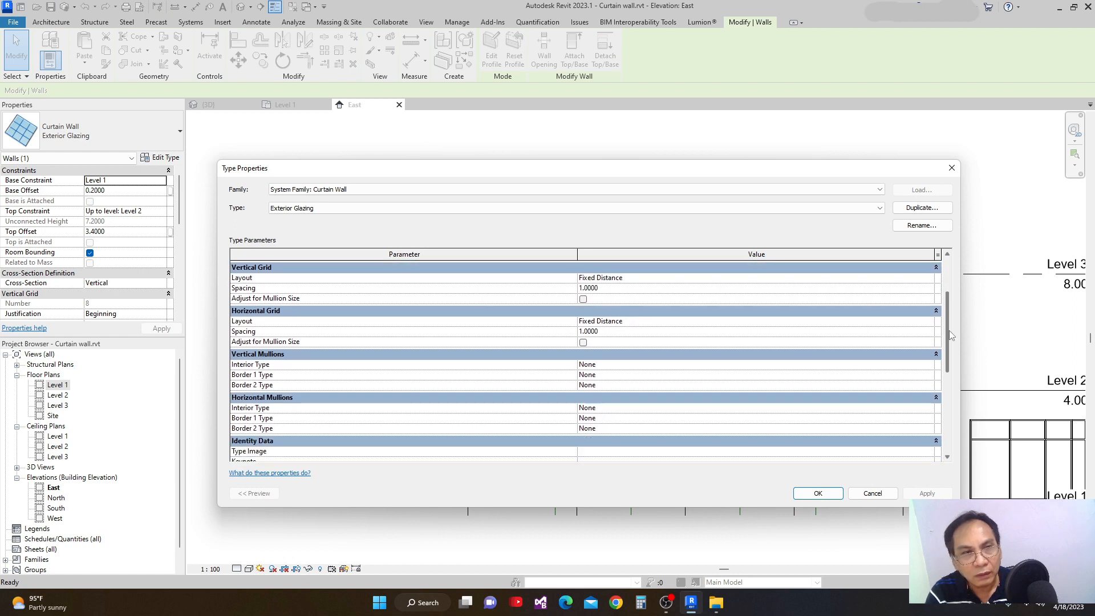
pyautogui.click(929, 279)
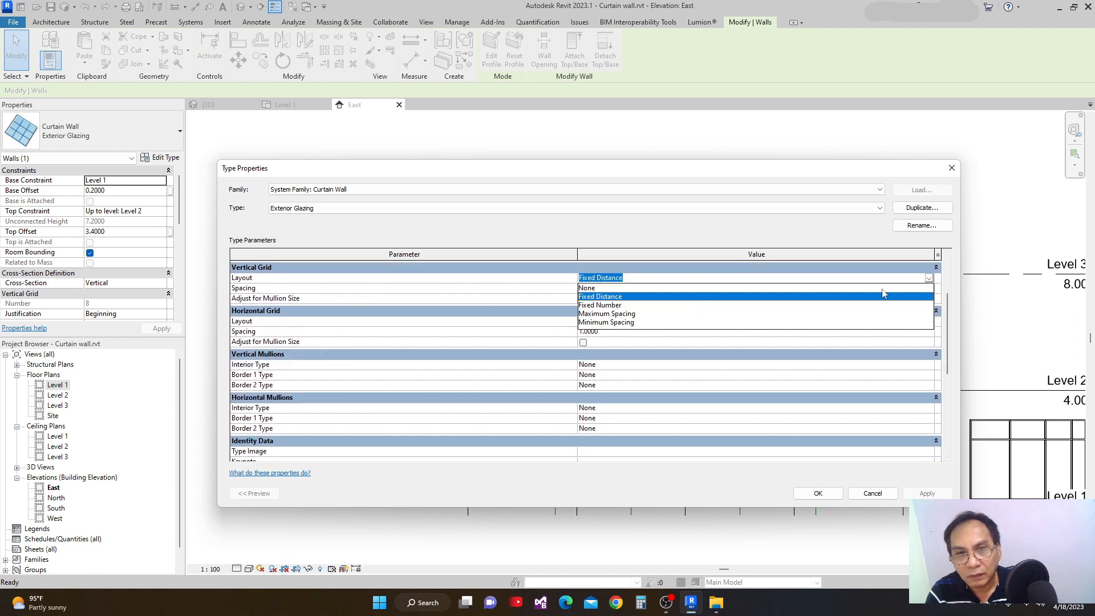
pyautogui.click(585, 288)
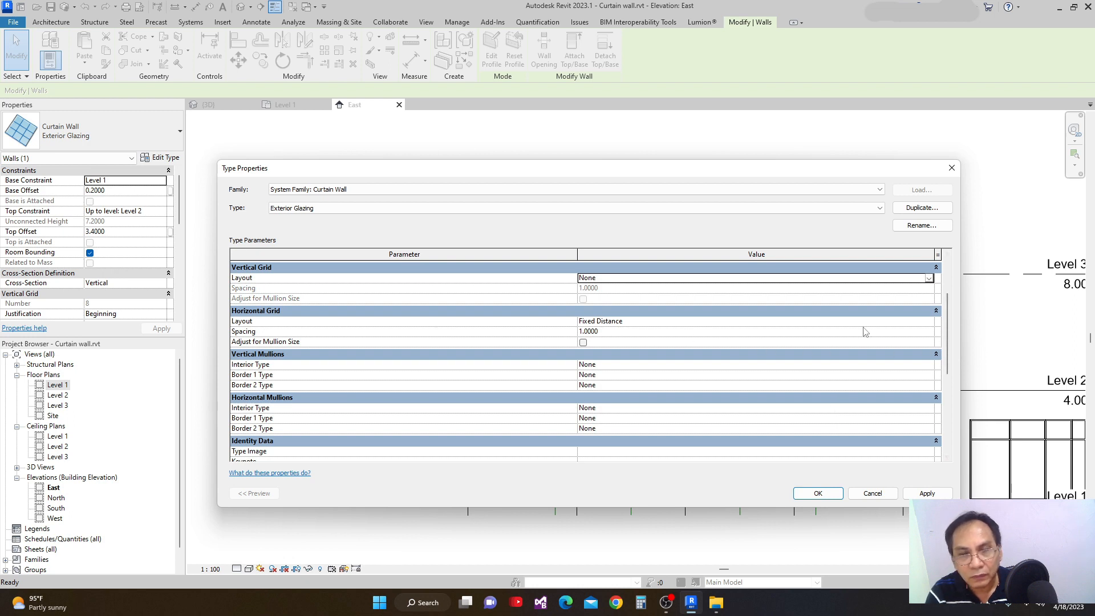
pyautogui.click(929, 322)
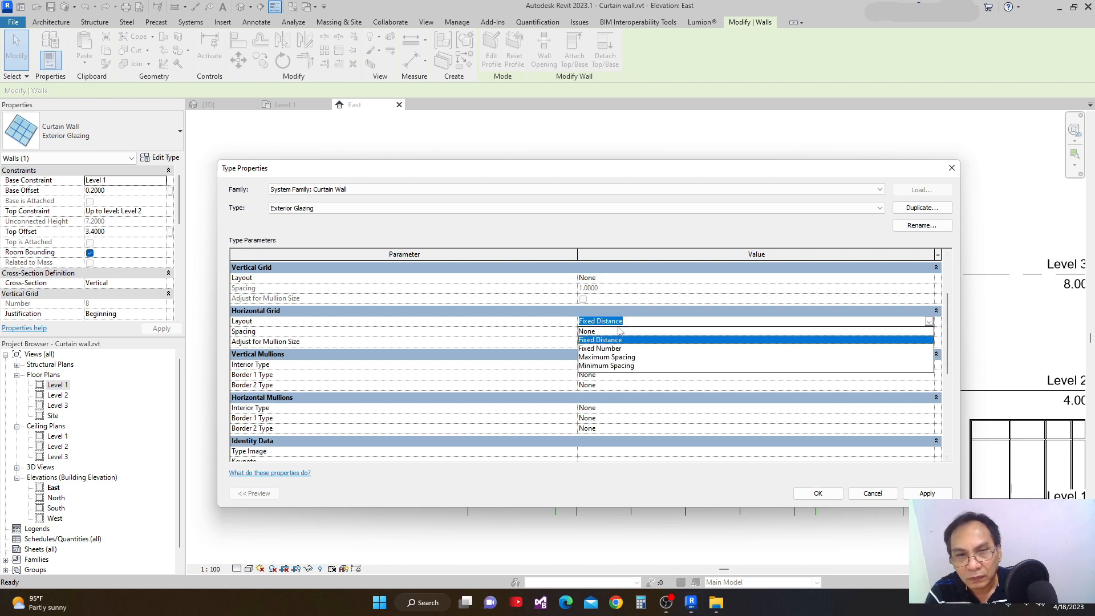
pyautogui.click(587, 332)
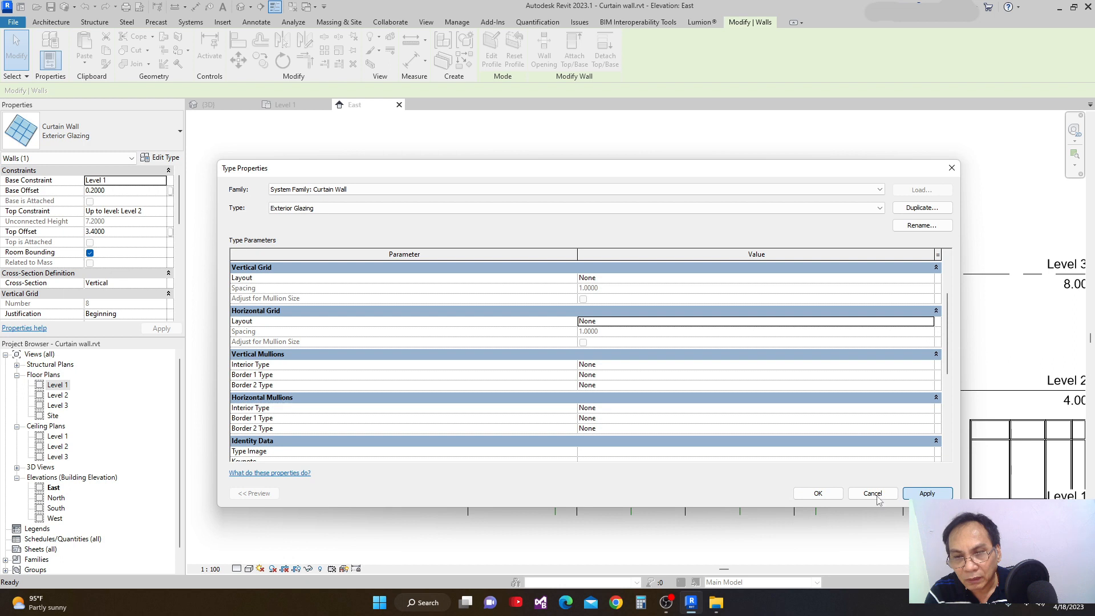
# Apply the type change with the type-generated gridlines deleted, accept the type properties, and deselect the wall.
pyautogui.click(799, 492)
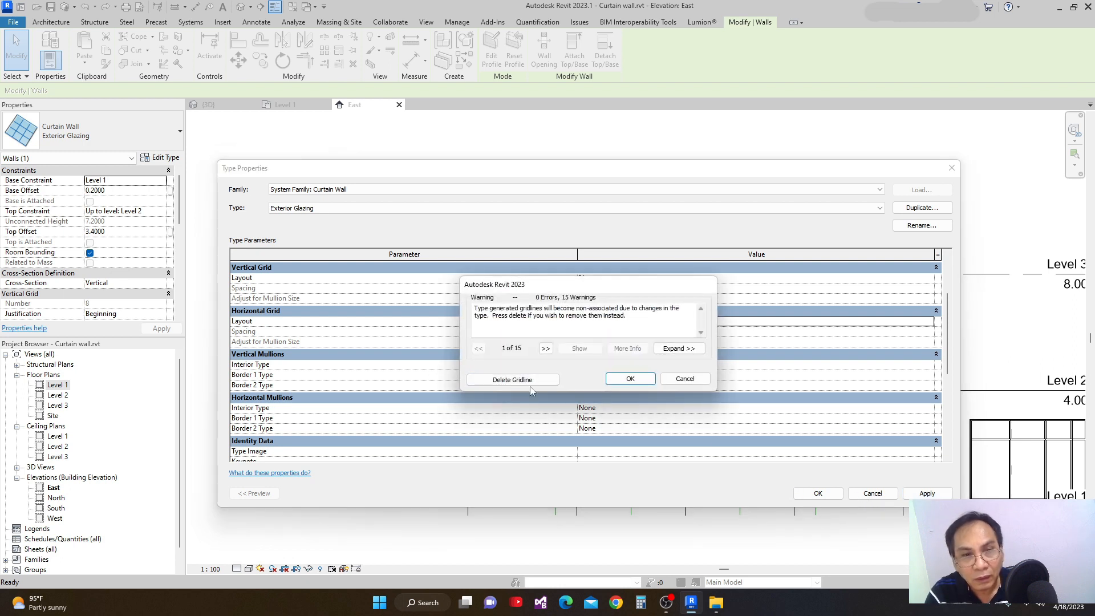
pyautogui.moveTo(525, 288); pyautogui.dragTo(538, 301)
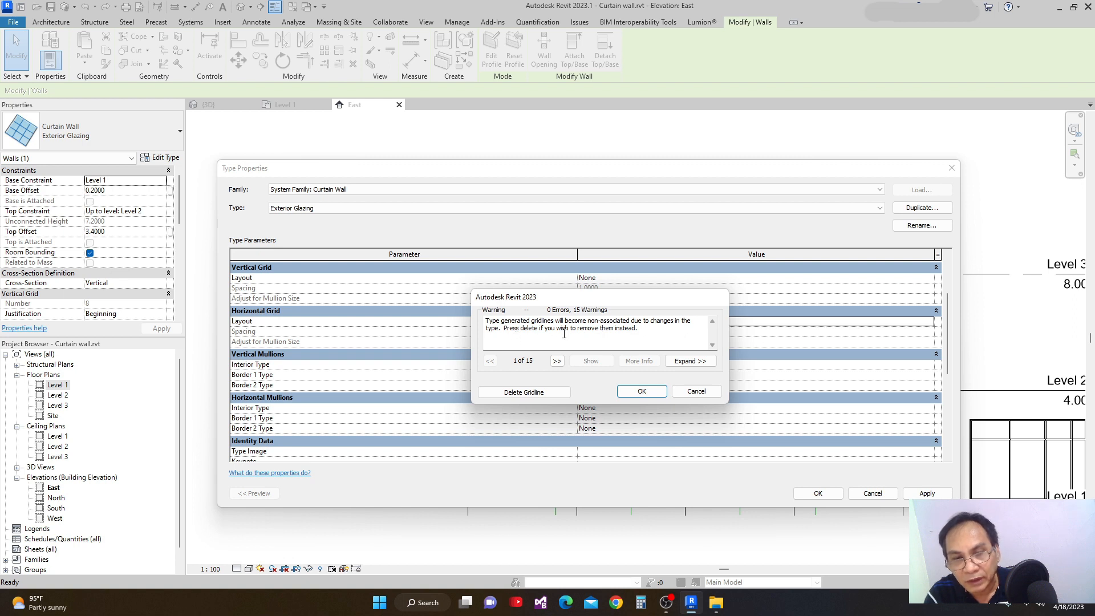
pyautogui.click(525, 394)
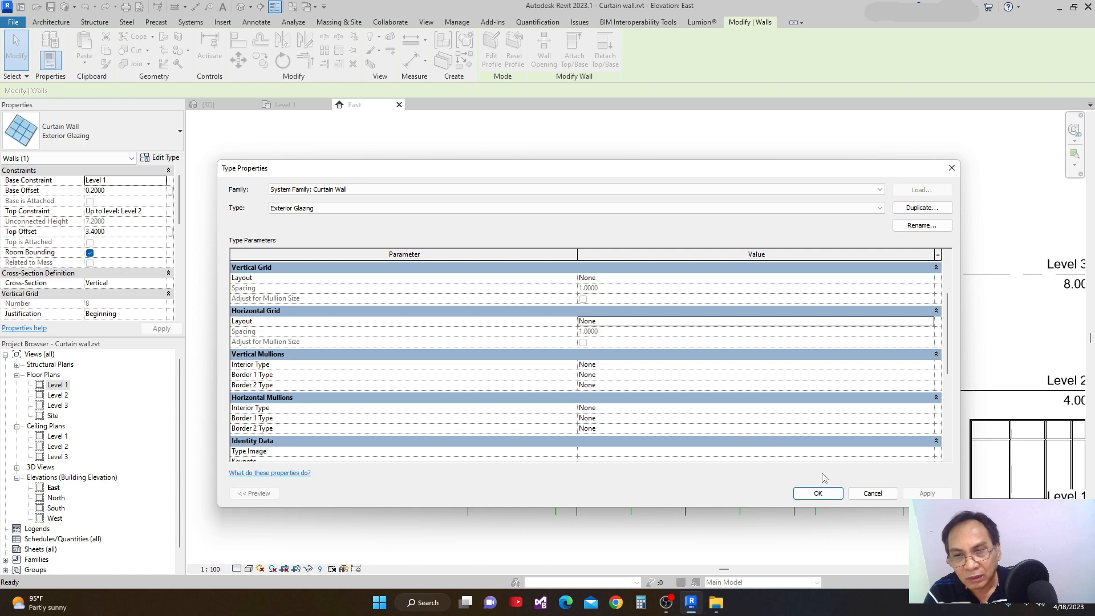
pyautogui.click(817, 494)
pyautogui.scroll(-1, 718, 443)
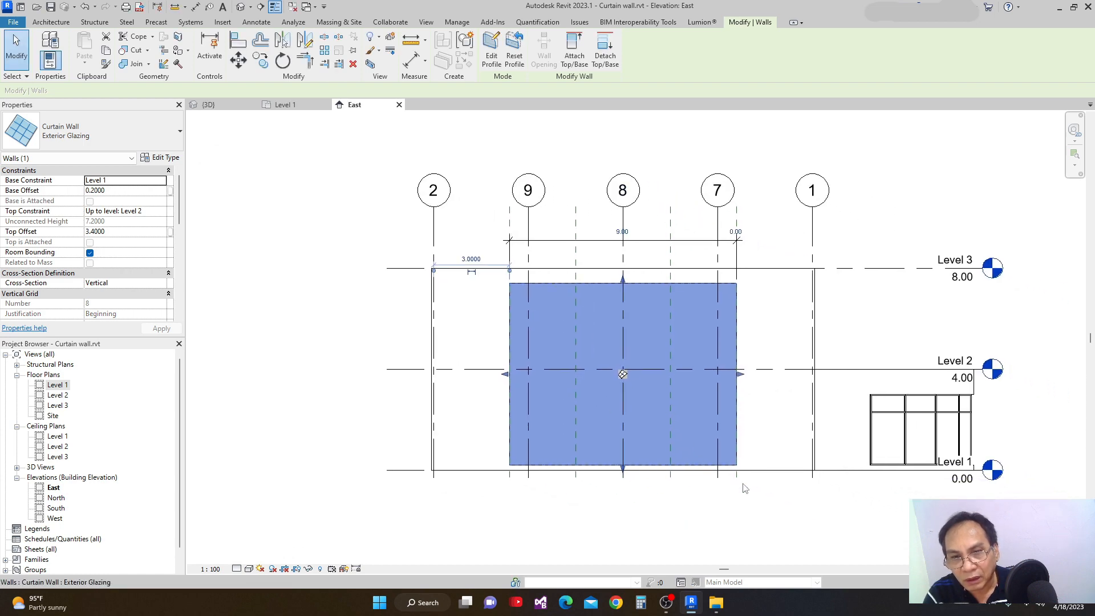
pyautogui.click(746, 527)
pyautogui.scroll(-1, 742, 519)
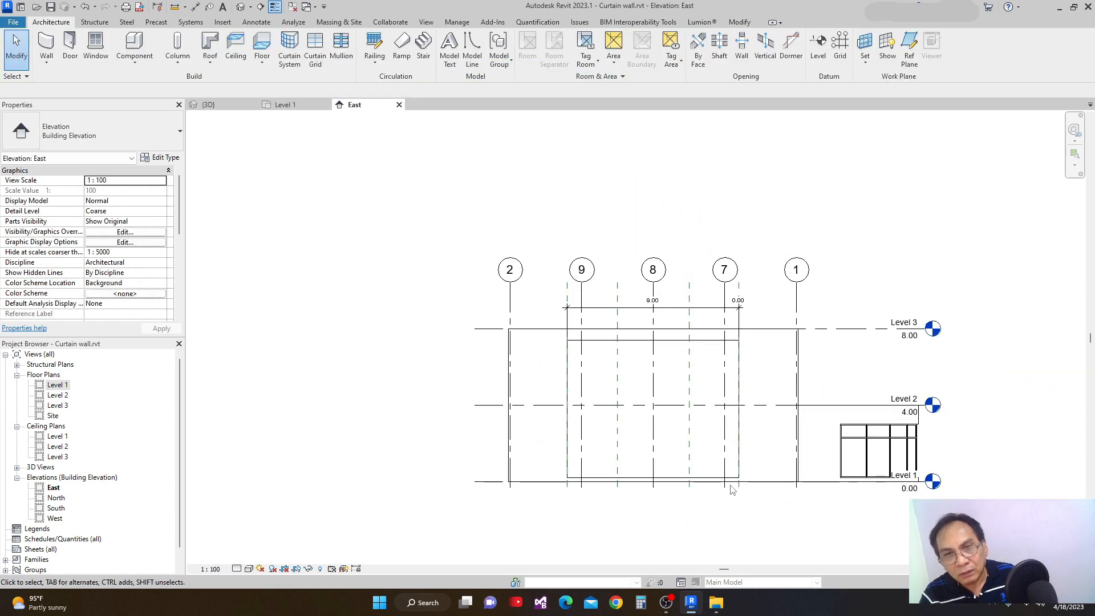
# Select all reference planes in the entire project and hide those elements in the East elevation.
pyautogui.scroll(1, 656, 299)
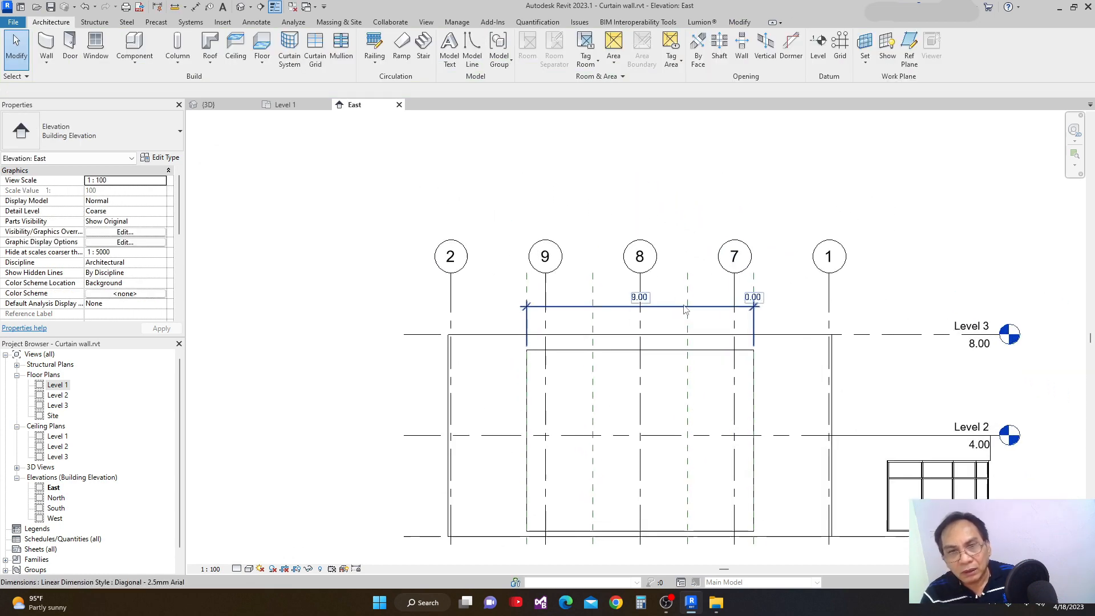
pyautogui.click(593, 297)
pyautogui.rightClick(596, 297)
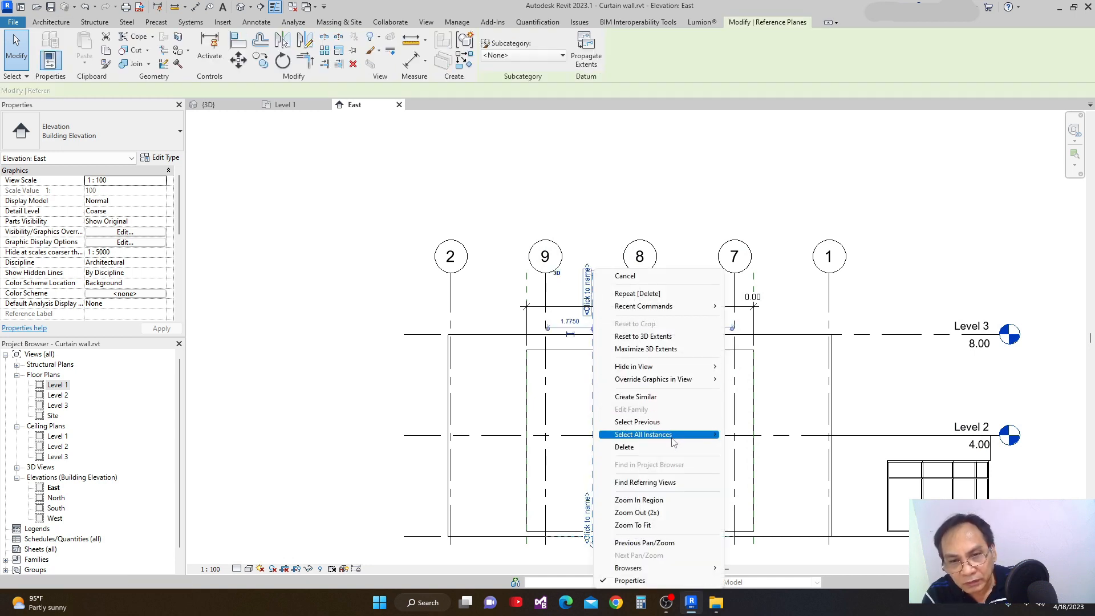
pyautogui.moveTo(680, 440)
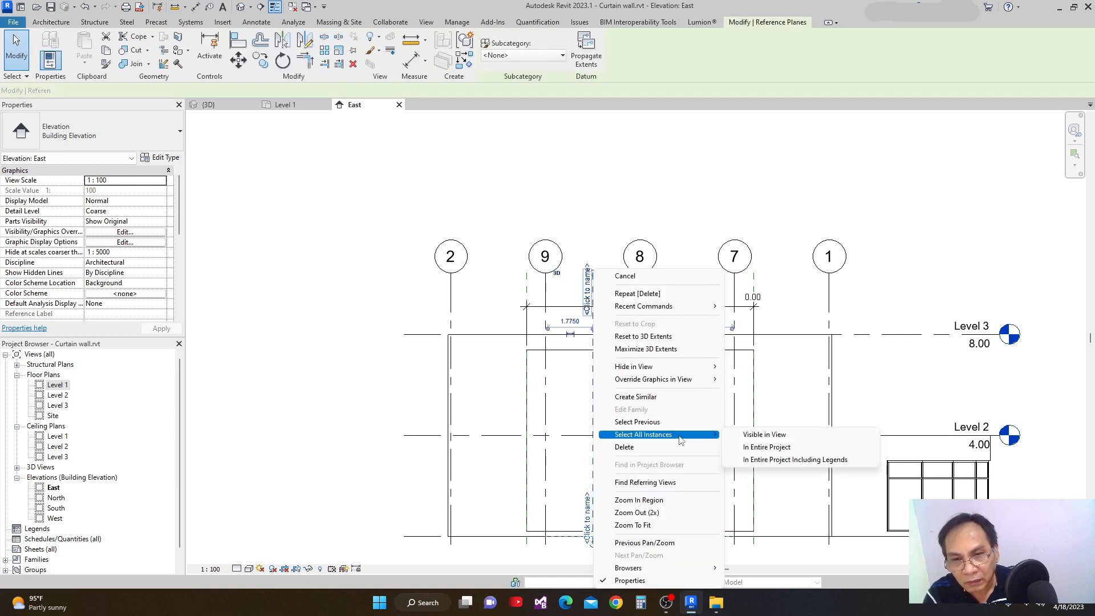
pyautogui.click(755, 448)
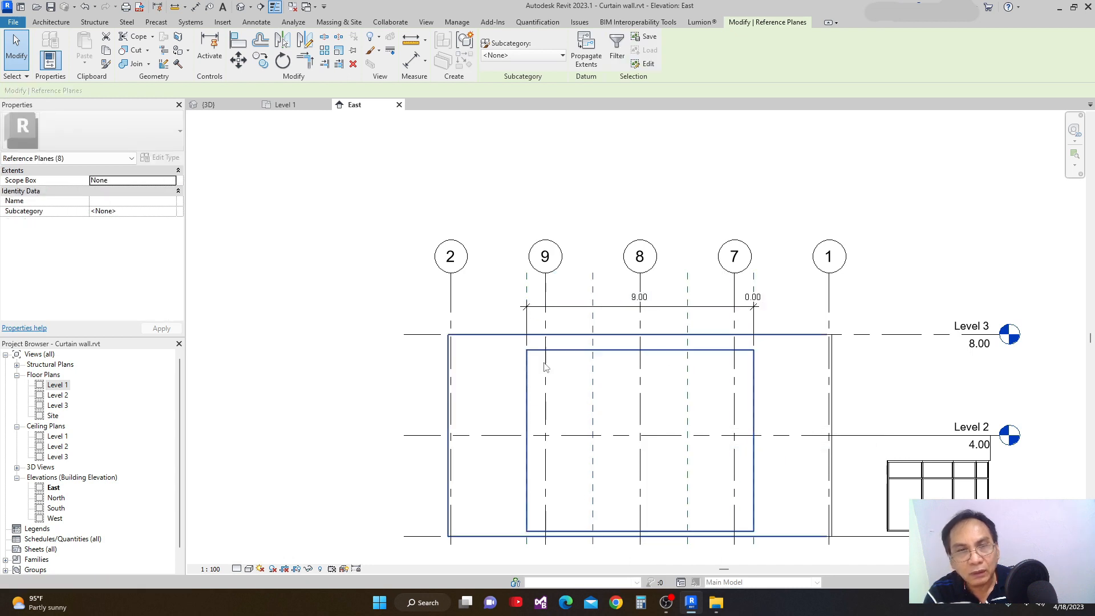
pyautogui.click(374, 38)
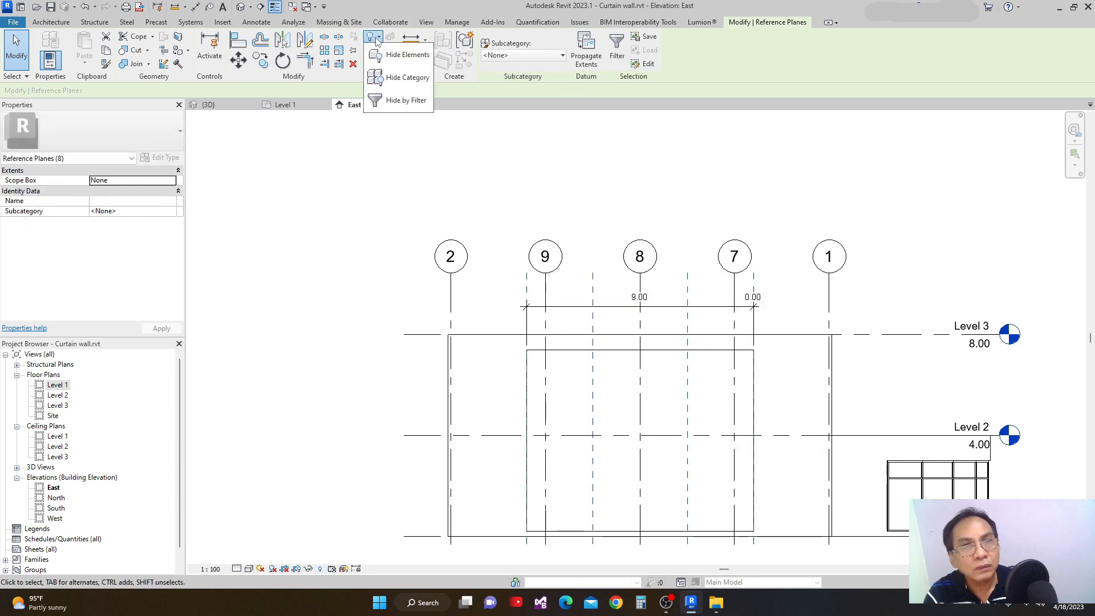
pyautogui.click(403, 57)
pyautogui.scroll(-2, 721, 285)
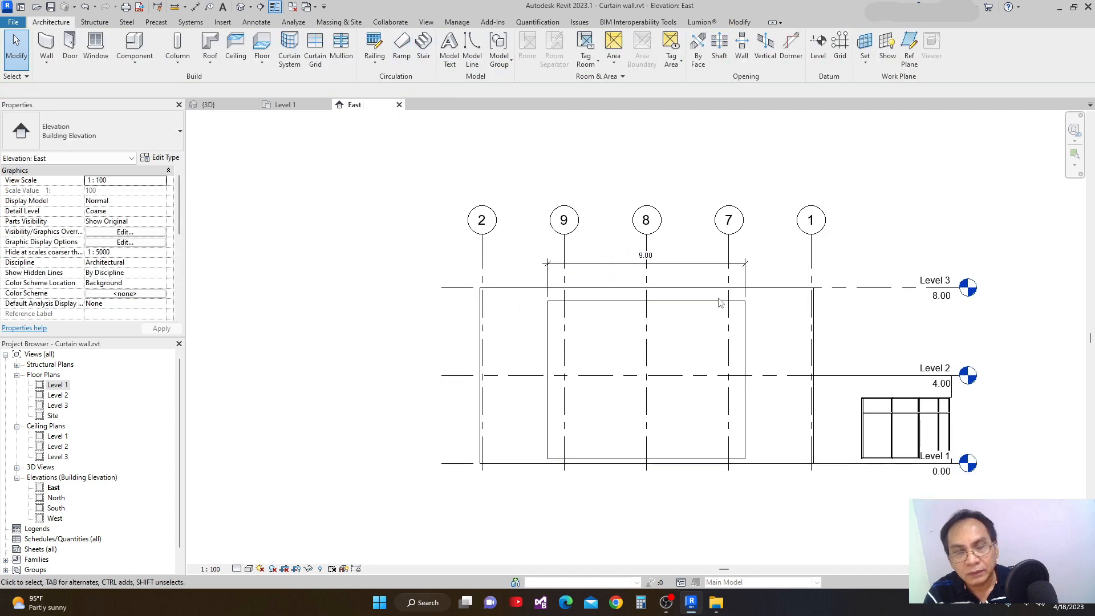
pyautogui.scroll(2, 650, 297)
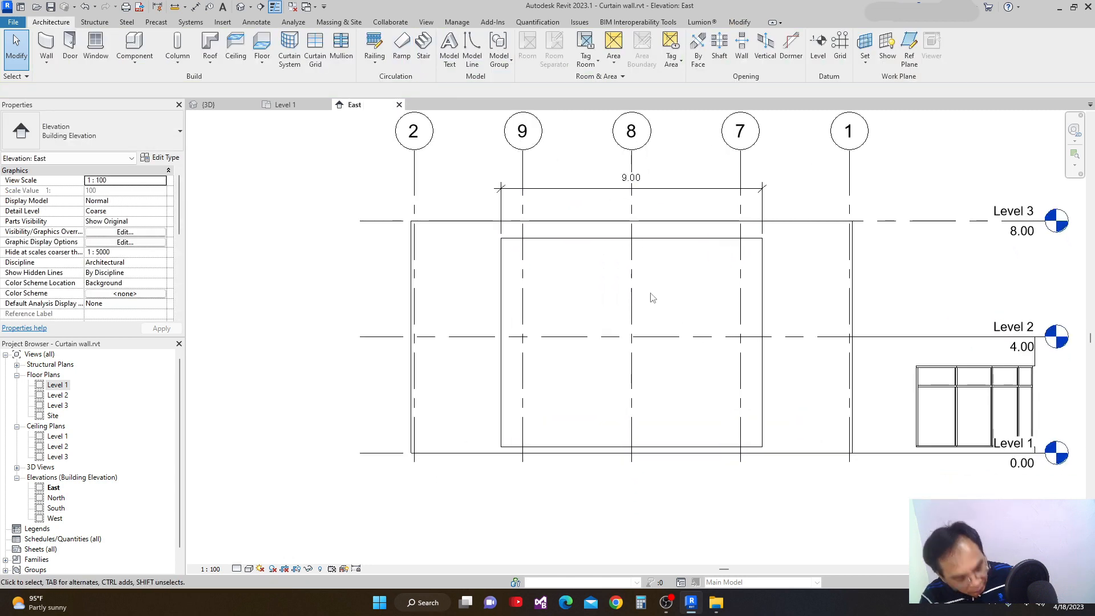
# Undo the hiding of the reference planes and the removal of the curtain wall's grids.
pyautogui.click(86, 7)
pyautogui.click(85, 6)
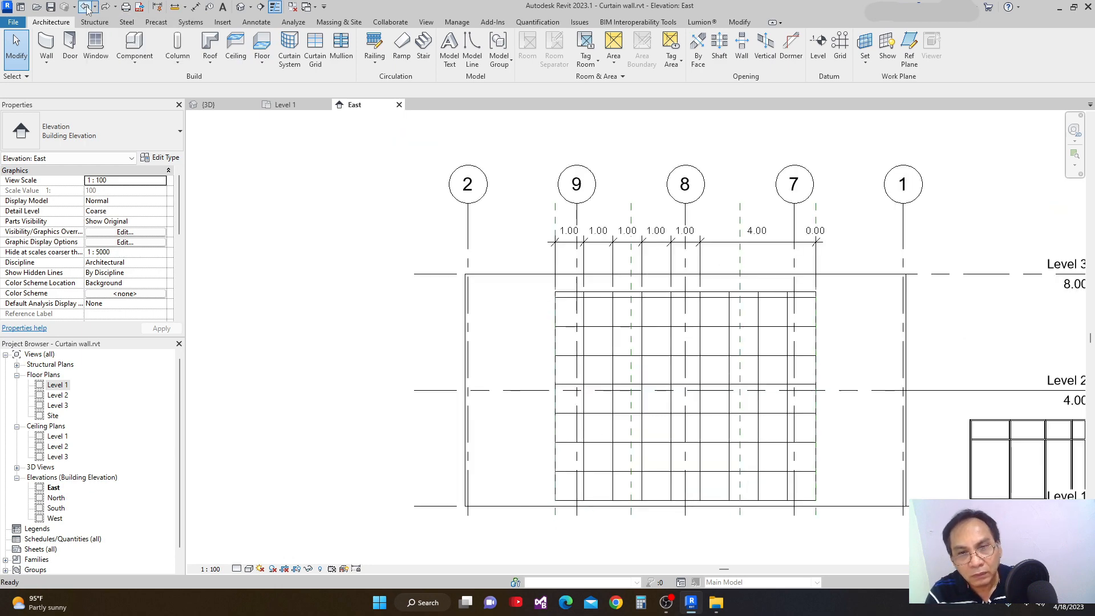
# Delete the horizontal dimension string above the curtain wall.
pyautogui.scroll(3, 570, 348)
pyautogui.scroll(-4, 500, 331)
pyautogui.moveTo(525, 400); pyautogui.dragTo(516, 442, button='middle')
pyautogui.scroll(1, 520, 335)
pyautogui.scroll(1, 520, 335)
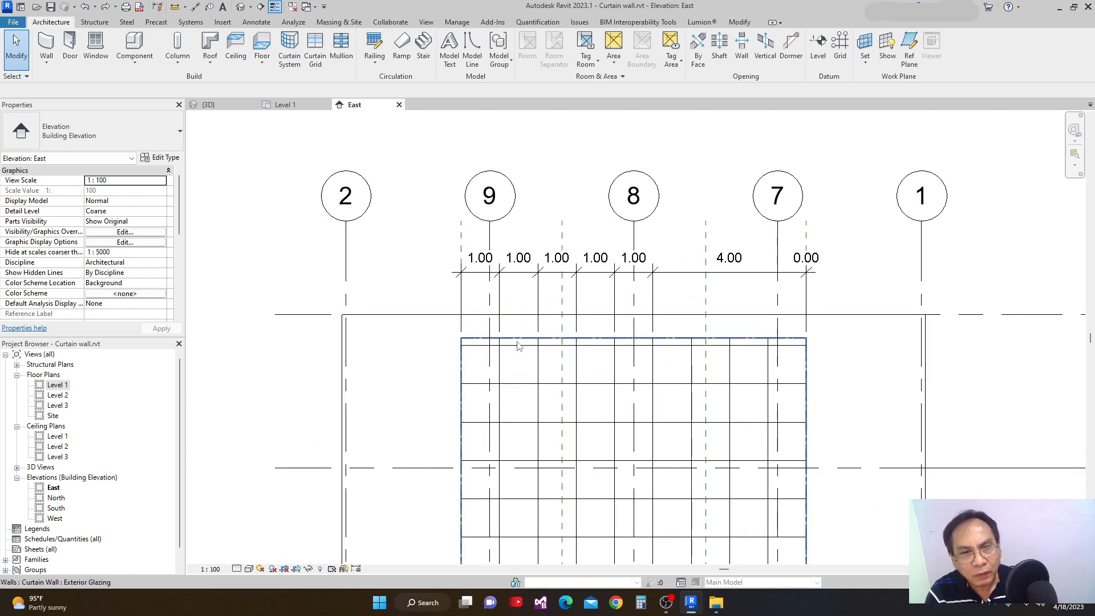
pyautogui.moveTo(519, 342); pyautogui.dragTo(532, 303, button='middle')
pyautogui.scroll(-1, 532, 300)
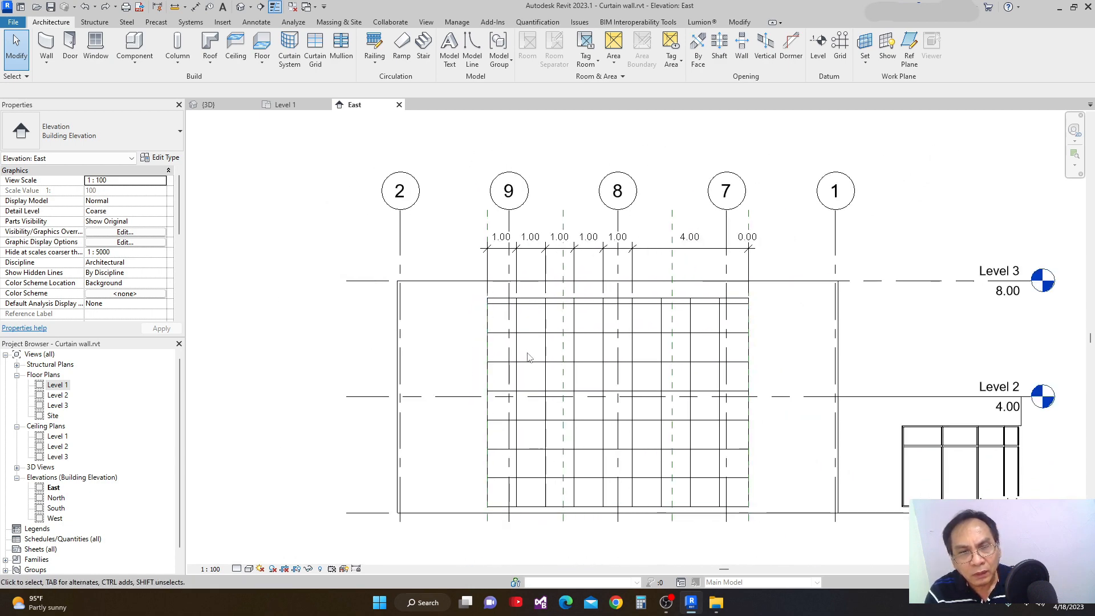
pyautogui.click(653, 253)
pyautogui.press('Delete')
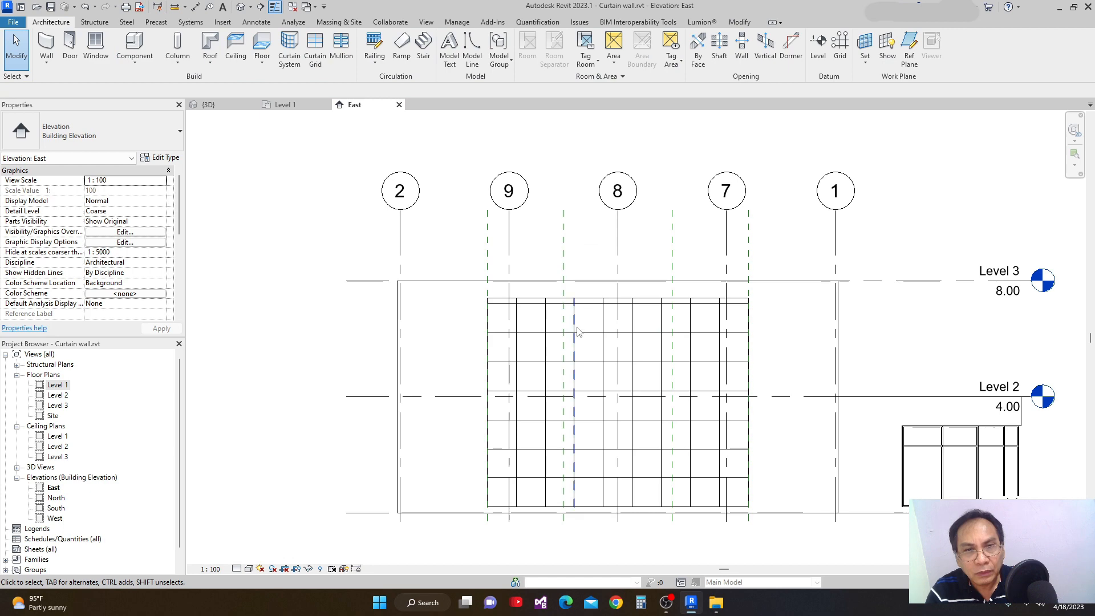
# Examine the curtain wall's grid layout and its top row in the East elevation.
pyautogui.scroll(1, 544, 317)
pyautogui.moveTo(546, 315); pyautogui.dragTo(538, 274, button='middle')
pyautogui.scroll(-1, 544, 257)
pyautogui.moveTo(573, 326); pyautogui.dragTo(588, 334, button='middle')
pyautogui.scroll(1, 552, 303)
pyautogui.moveTo(556, 302)
pyautogui.mouseDown(button='middle')
pyautogui.moveTo(558, 288)
pyautogui.moveTo(572, 314)
pyautogui.mouseUp(button='middle')
pyautogui.scroll(1, 514, 247)
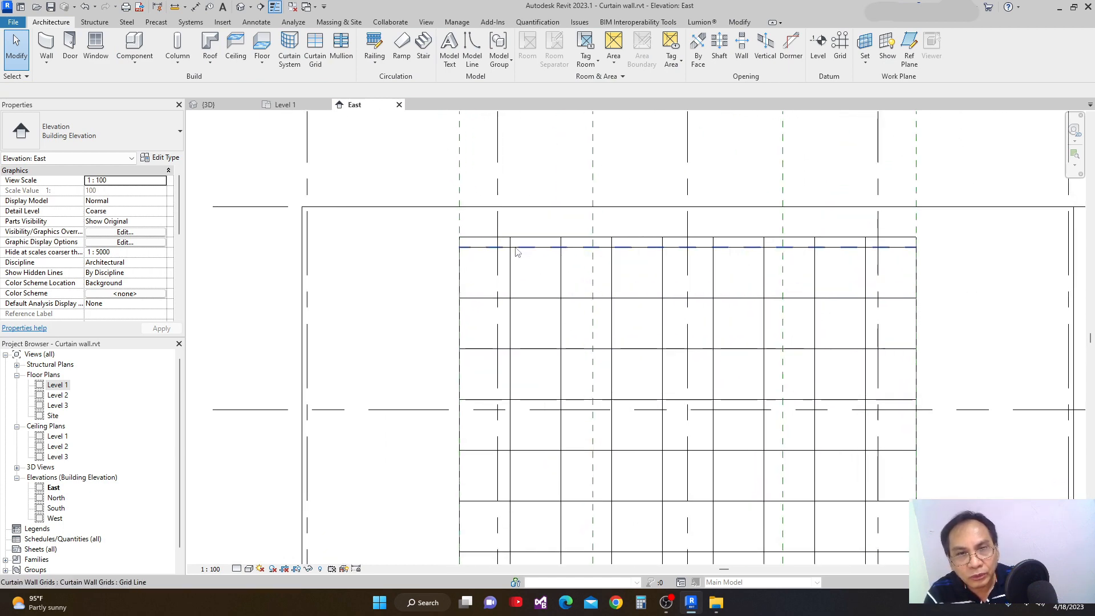
pyautogui.scroll(-1, 516, 258)
pyautogui.moveTo(549, 446); pyautogui.dragTo(548, 423, button='middle')
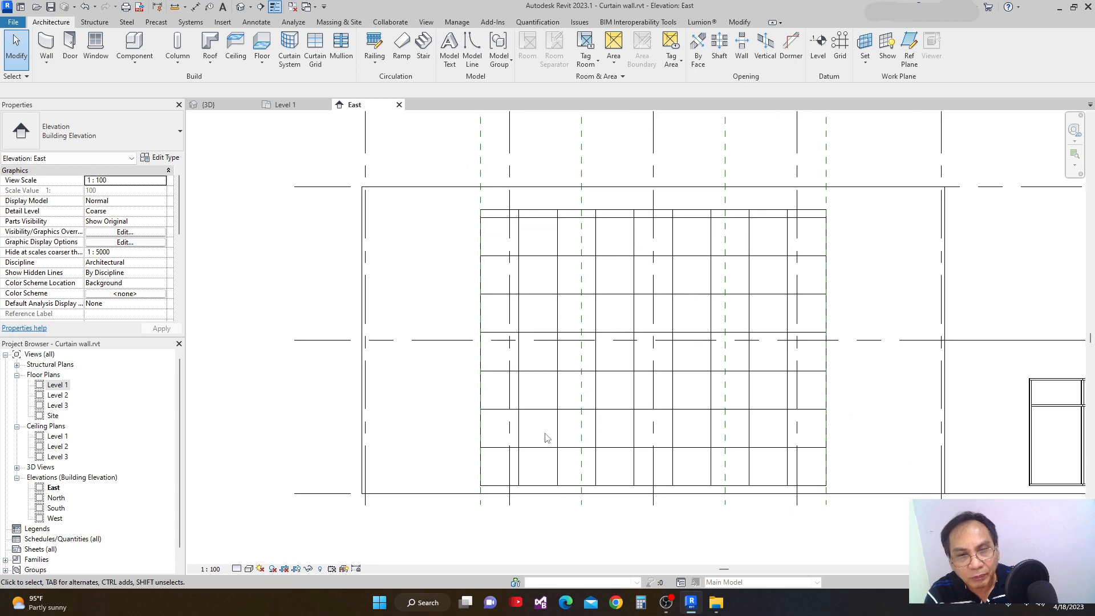
# Unpin the top three horizontal grid lines of the curtain wall so they can move independently of the type.
pyautogui.click(527, 218)
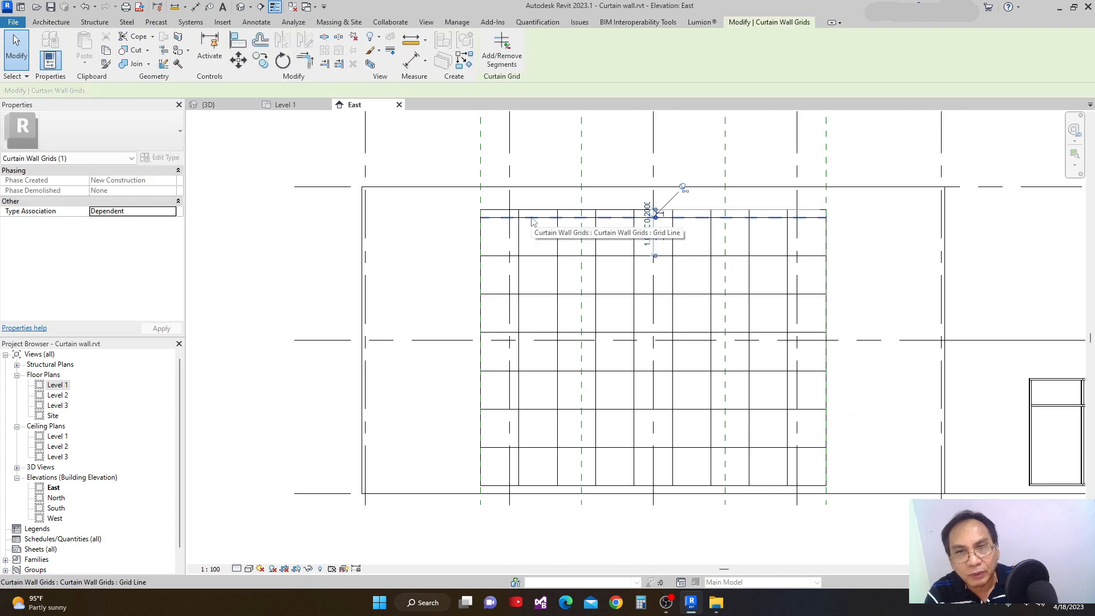
pyautogui.scroll(1, 657, 257)
pyautogui.moveTo(660, 264); pyautogui.dragTo(653, 292, button='middle')
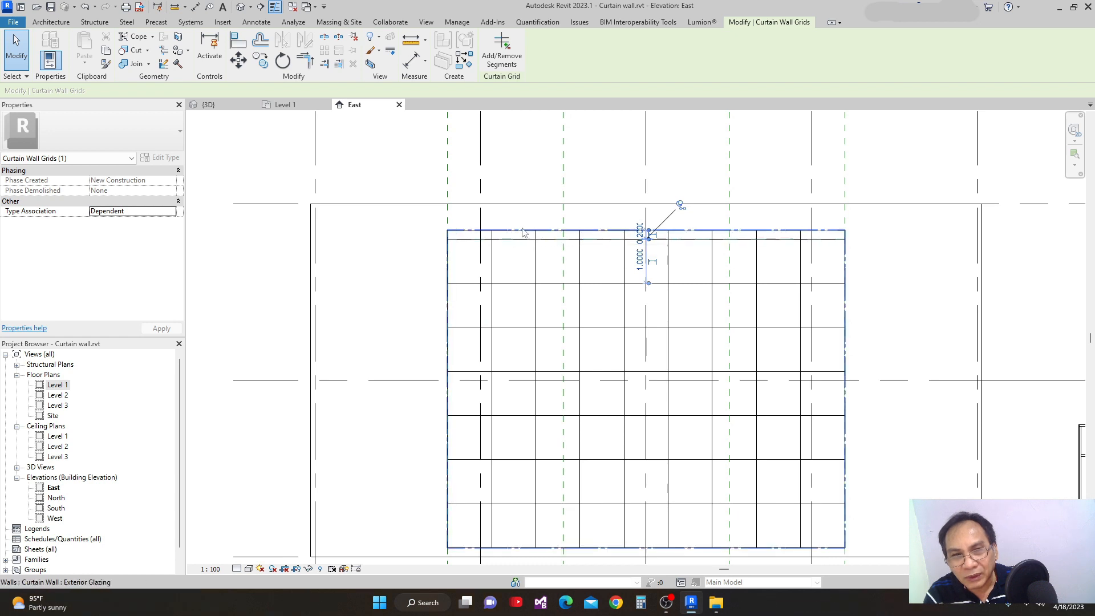
pyautogui.scroll(-1, 521, 237)
pyautogui.scroll(1, 546, 423)
pyautogui.scroll(1, 584, 340)
pyautogui.moveTo(591, 339); pyautogui.dragTo(583, 393, button='middle')
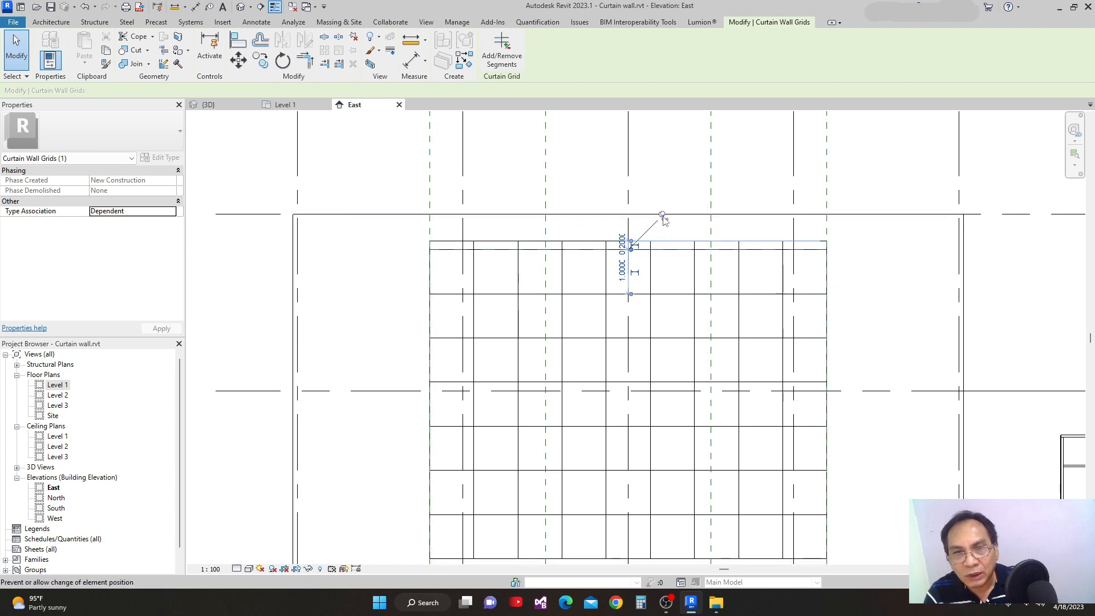
pyautogui.click(596, 295)
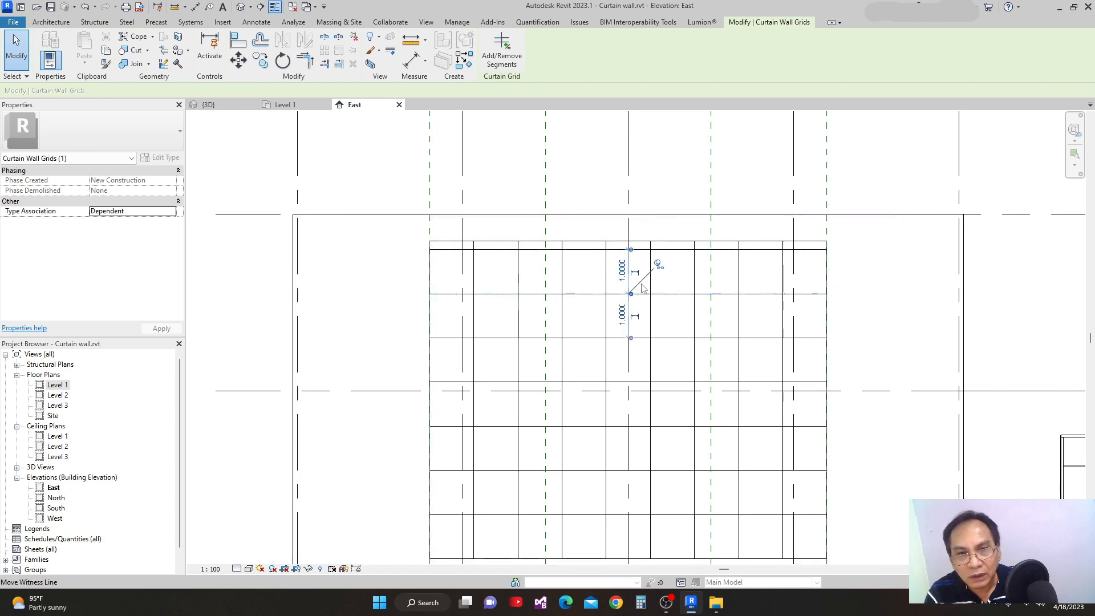
pyautogui.click(596, 338)
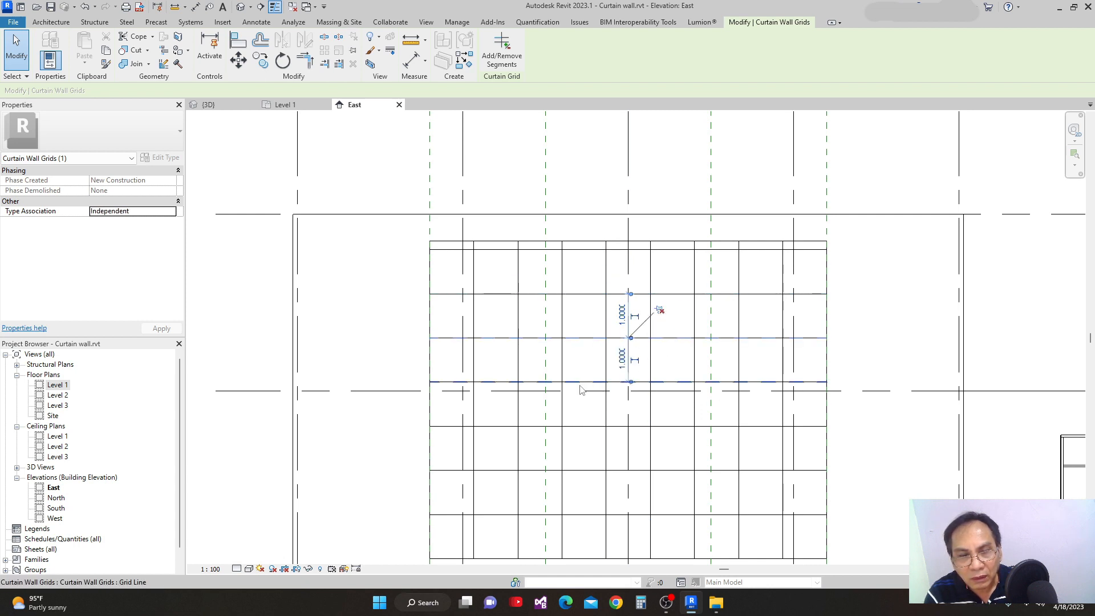
# Unpin the curtain wall's four remaining horizontal grid lines, down to the lowest one, and clear the selection.
pyautogui.moveTo(580, 389); pyautogui.dragTo(593, 359, button='middle')
pyautogui.click(593, 352)
pyautogui.click(672, 323)
pyautogui.click(605, 399)
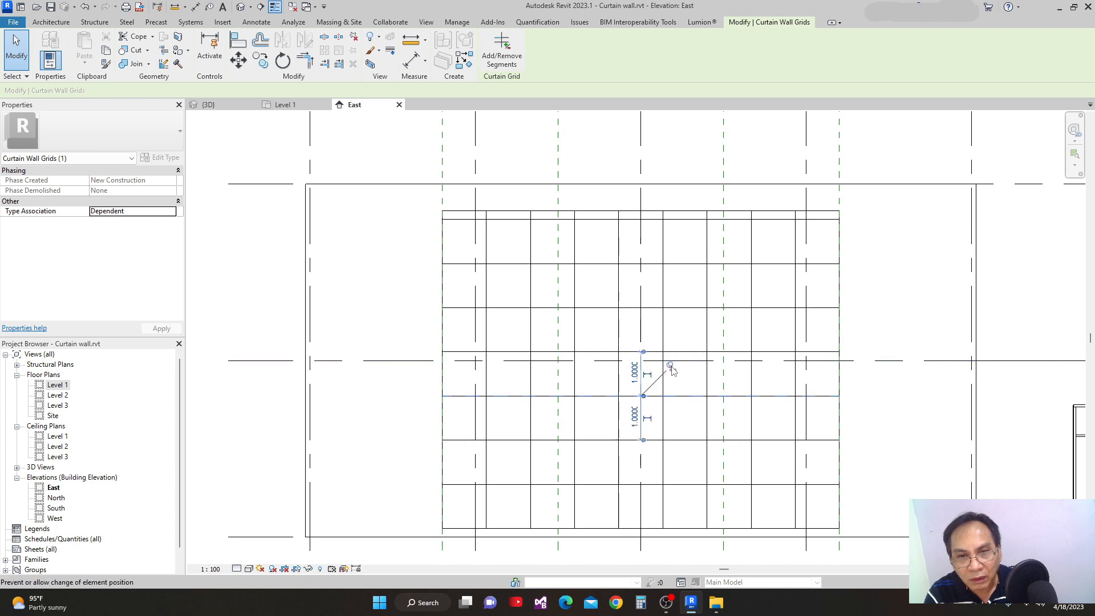
pyautogui.click(600, 443)
pyautogui.click(673, 413)
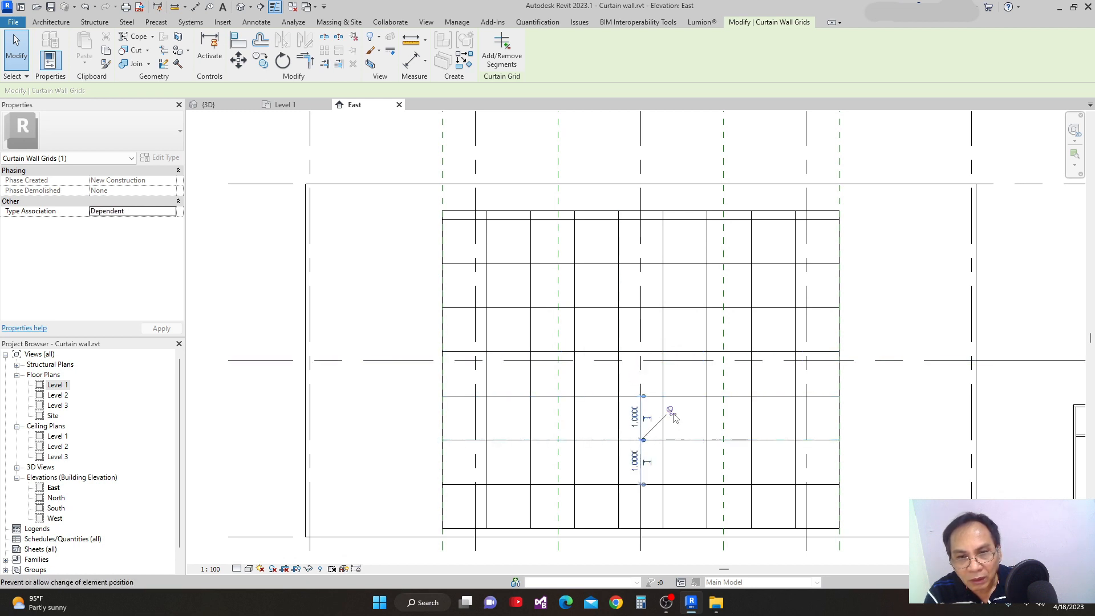
pyautogui.click(589, 486)
pyautogui.click(671, 455)
pyautogui.scroll(-2, 627, 486)
pyautogui.press('Escape')
# Add an aligned dimension string from the curtain wall's bottom edge through every horizontal grid line to its top edge, placed beyond grid 2.
pyautogui.scroll(-1, 629, 486)
pyautogui.press('d')
pyautogui.press('i')
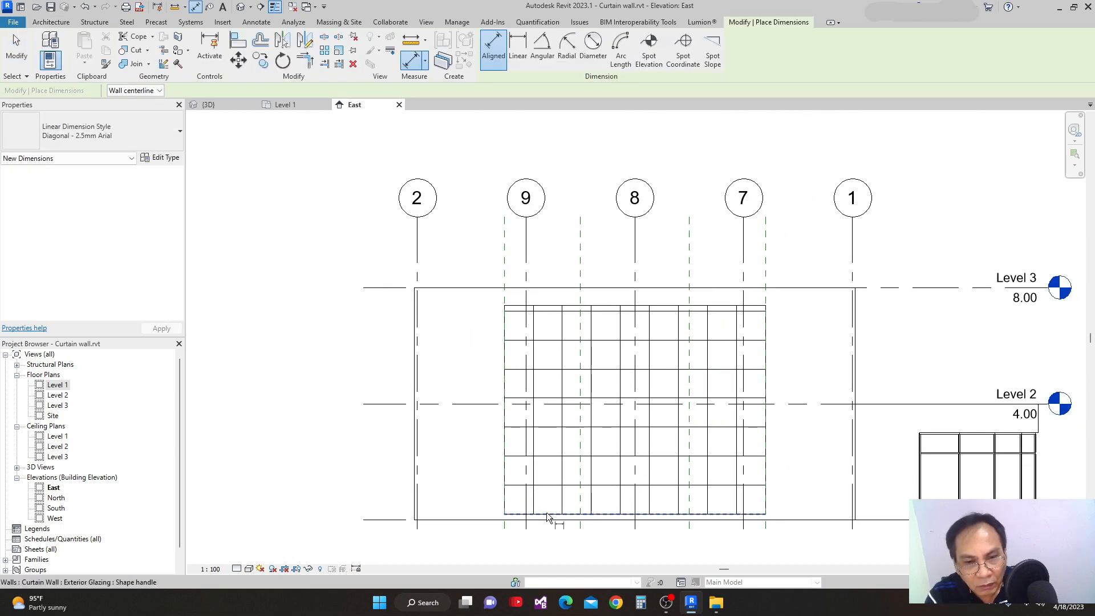
pyautogui.click(548, 514)
pyautogui.click(549, 484)
pyautogui.click(549, 455)
pyautogui.click(547, 427)
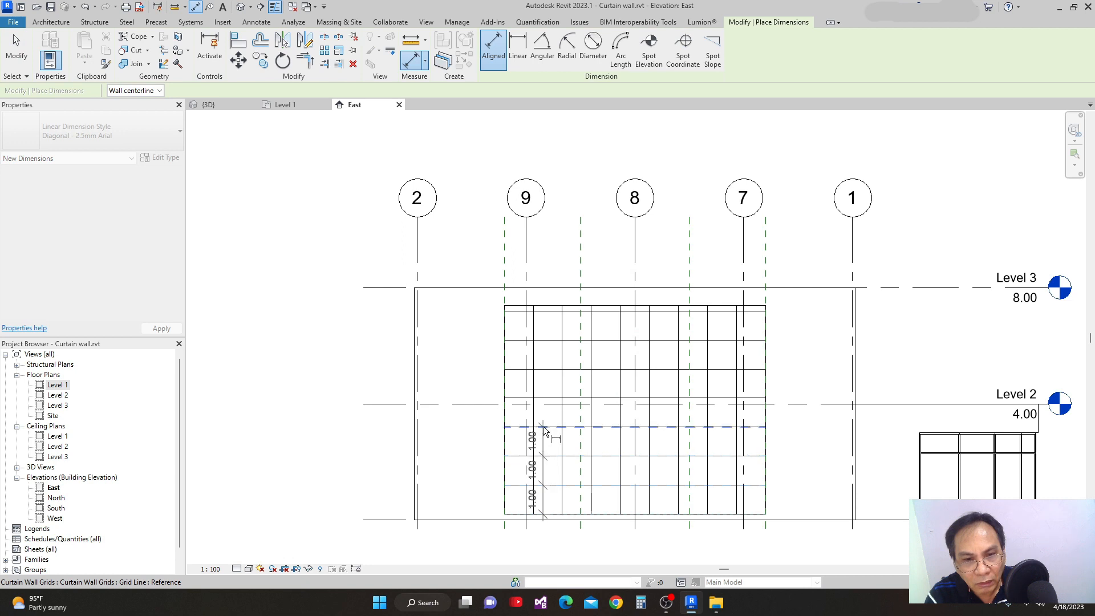
pyautogui.click(549, 398)
pyautogui.click(549, 369)
pyautogui.click(549, 341)
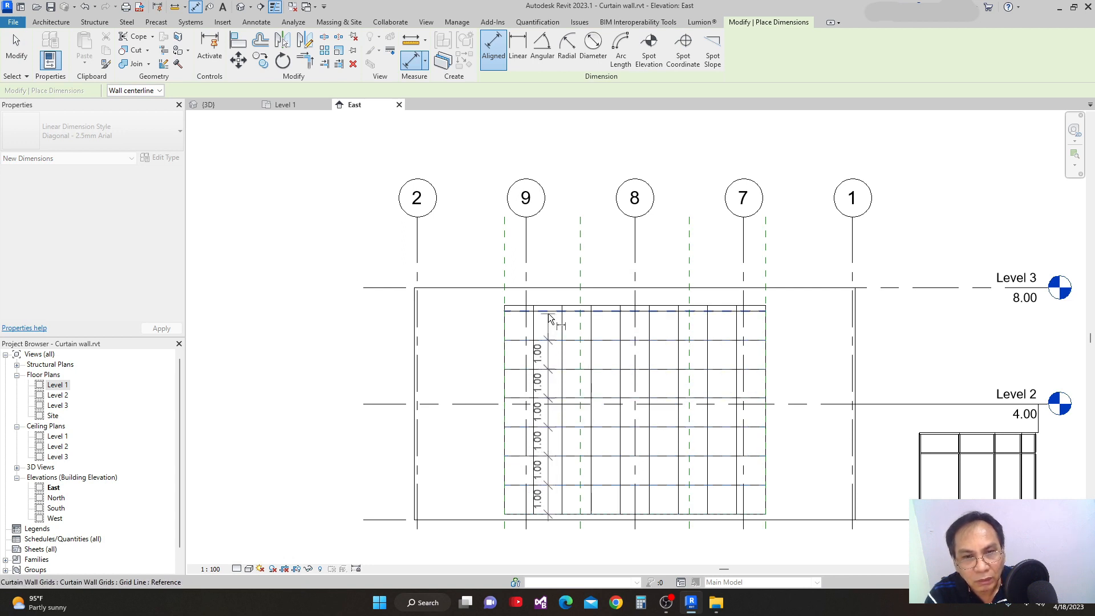
pyautogui.click(551, 313)
pyautogui.click(551, 310)
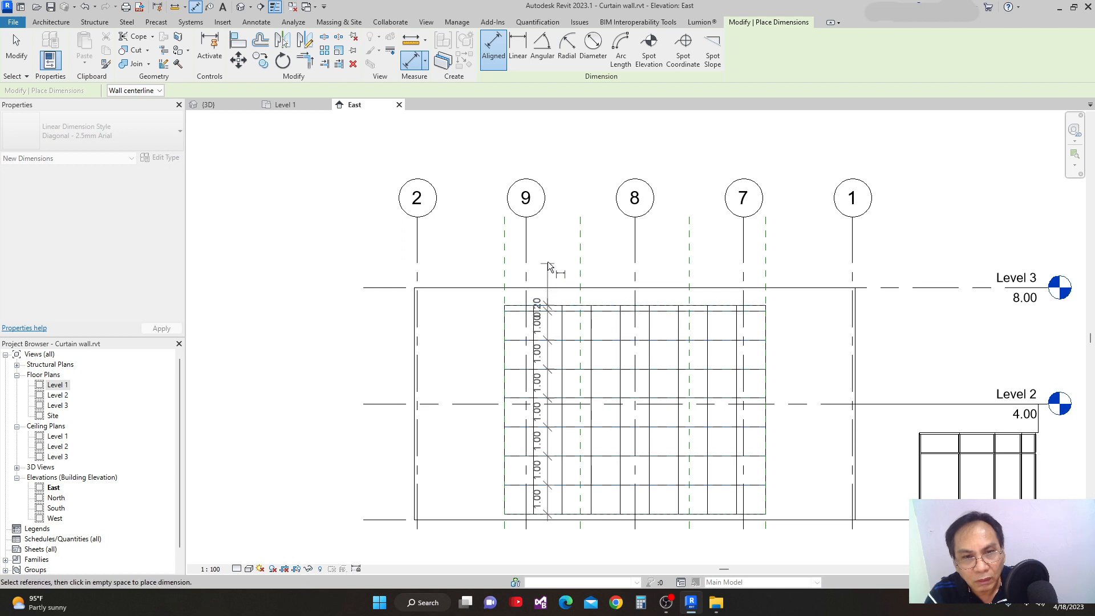
pyautogui.click(276, 216)
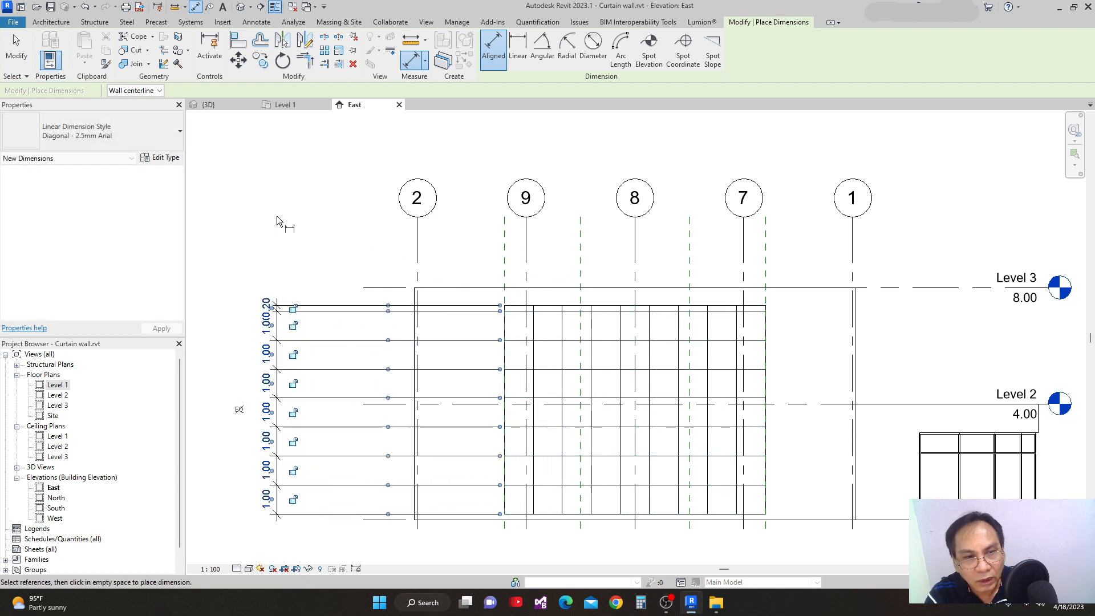
# Apply the equality constraint to the vertical dimension string so all horizontal grid lines are evenly spaced.
pyautogui.click(238, 414)
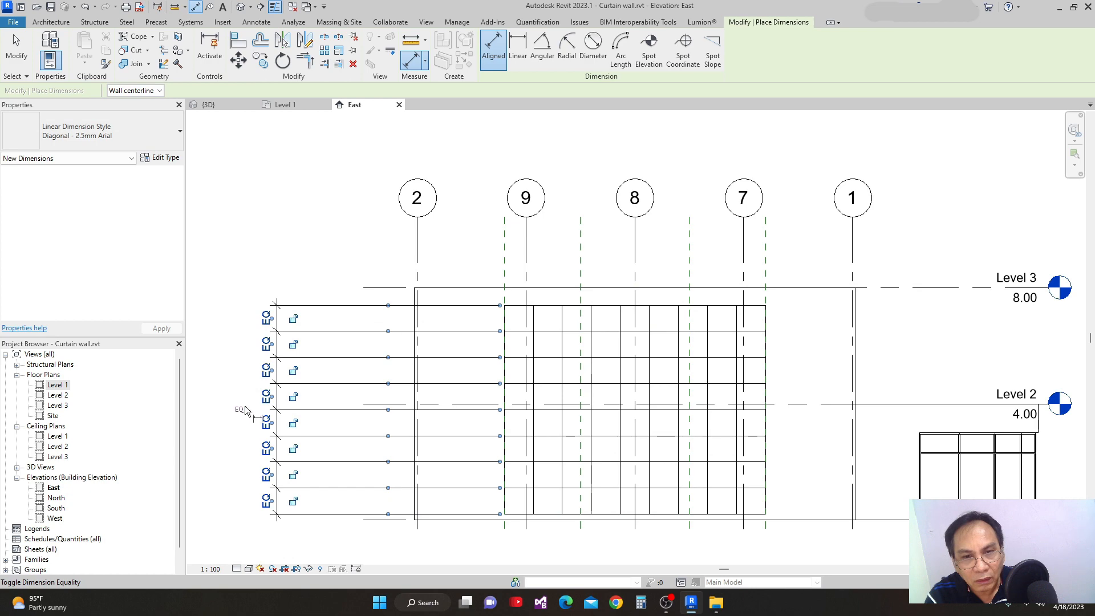
pyautogui.press('Escape')
pyautogui.press('Escape')
# Examine the row spacing and the vertical grid lines of the curtain wall.
pyautogui.moveTo(478, 546); pyautogui.dragTo(497, 492, button='middle')
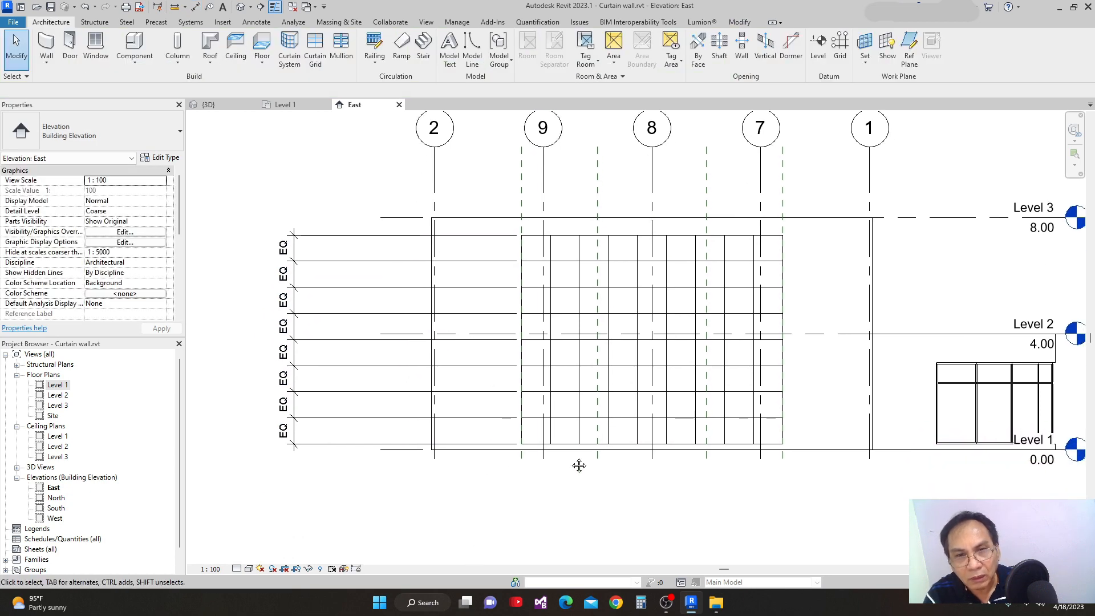
pyautogui.moveTo(579, 466); pyautogui.dragTo(557, 520, button='middle')
pyautogui.scroll(2, 566, 341)
pyautogui.scroll(-1, 575, 296)
pyautogui.moveTo(582, 318); pyautogui.dragTo(577, 374, button='middle')
pyautogui.scroll(-1, 571, 367)
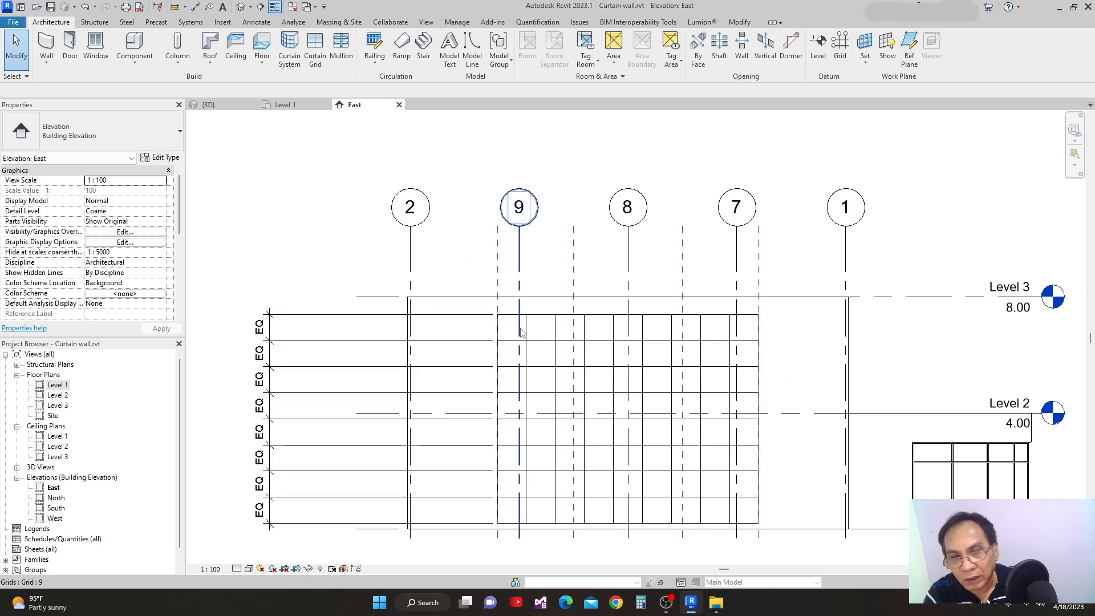
pyautogui.scroll(-1, 535, 341)
pyautogui.scroll(-1, 539, 365)
pyautogui.moveTo(541, 385); pyautogui.dragTo(520, 359, button='middle')
pyautogui.scroll(1, 501, 335)
pyautogui.scroll(-1, 518, 387)
pyautogui.scroll(1, 519, 360)
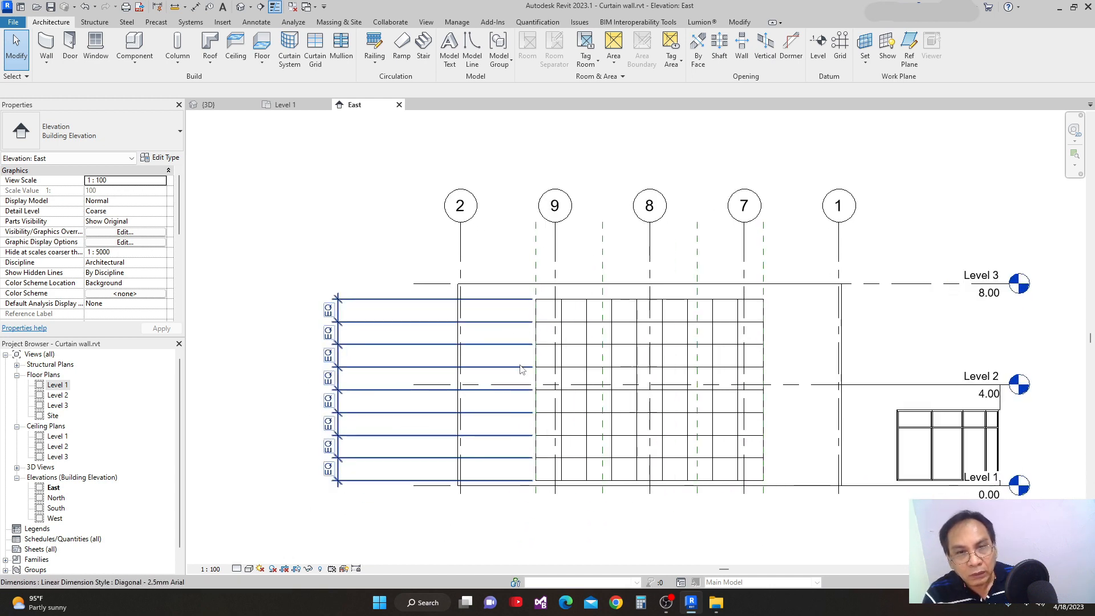
# Unpin the first three vertical grid lines on the curtain wall's side nearest grid 9.
pyautogui.click(590, 321)
pyautogui.keyDown('ctrl'); pyautogui.click(595, 366); pyautogui.keyUp('ctrl')
pyautogui.scroll(3, 579, 315)
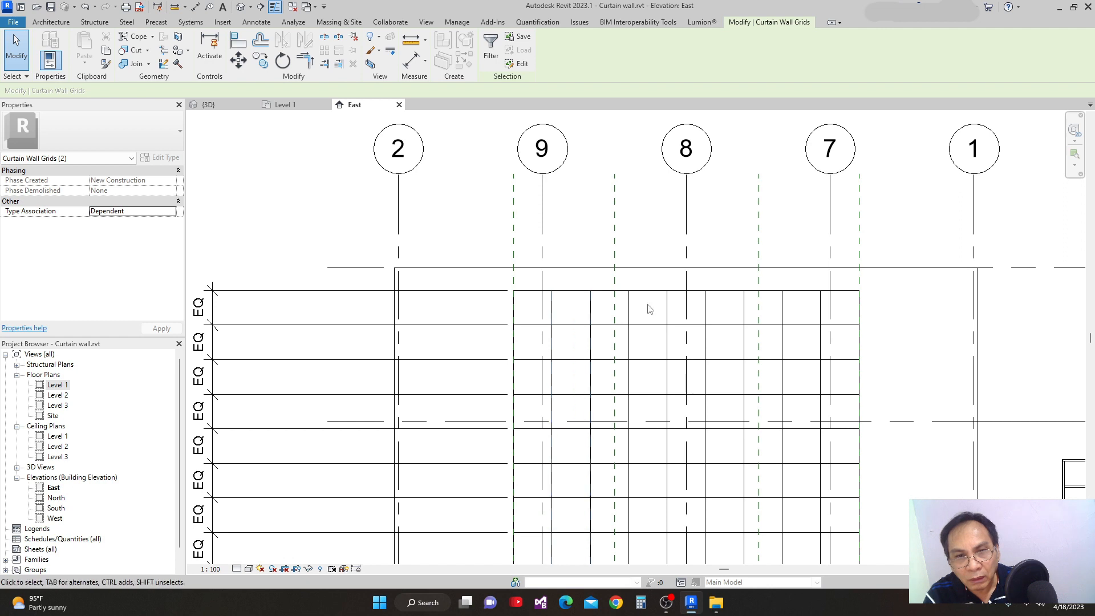
pyautogui.click(629, 311)
pyautogui.click(660, 399)
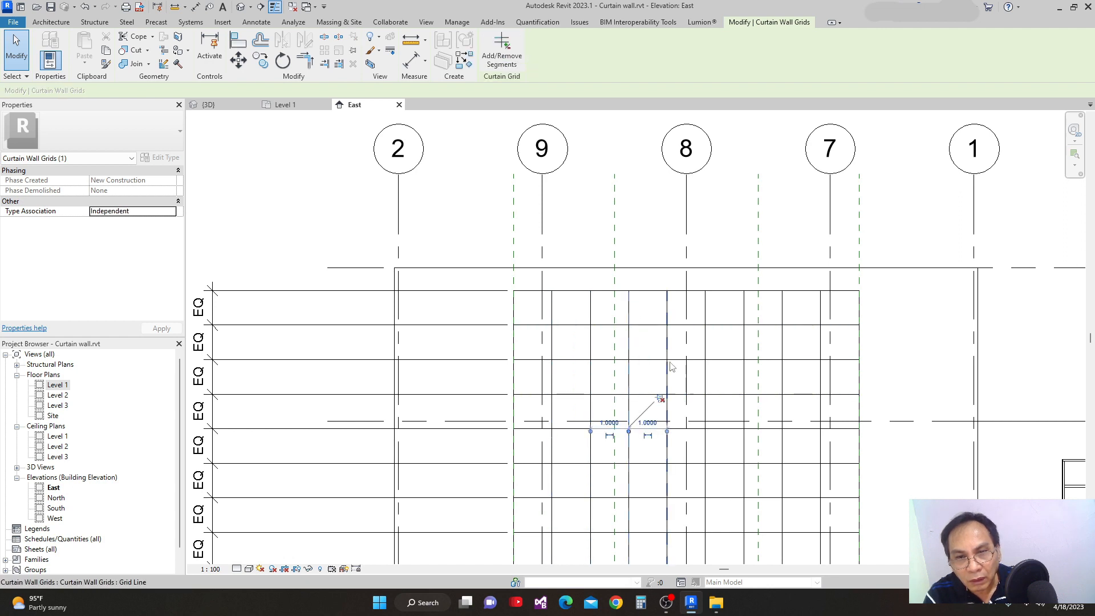
# Unpin the remaining five vertical grid lines toward the curtain wall's grid 7 side and clear the selection.
pyautogui.click(670, 313)
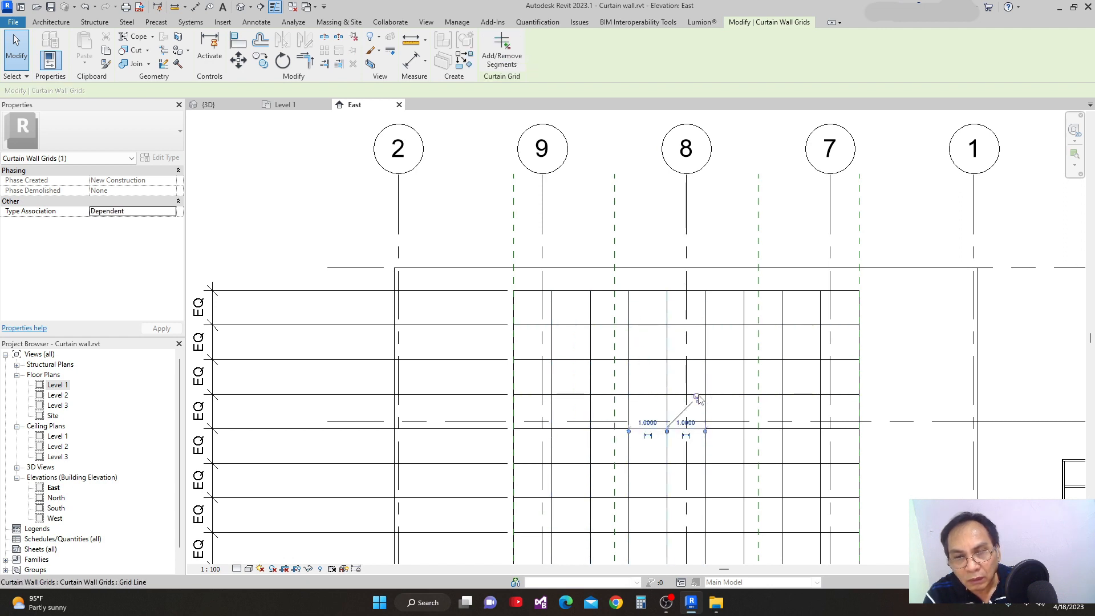
pyautogui.click(704, 320)
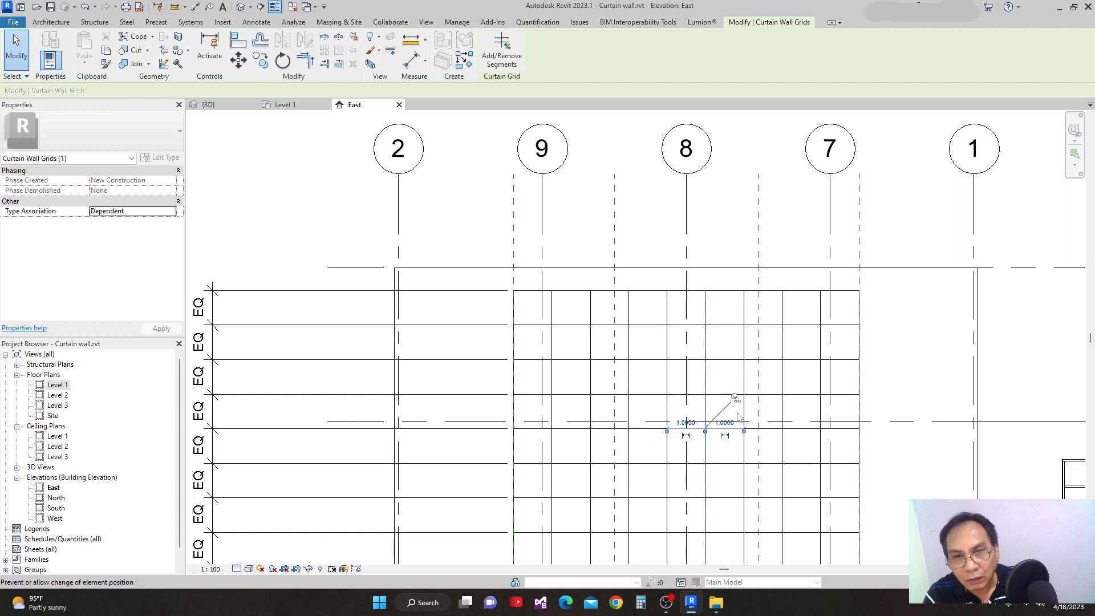
pyautogui.click(744, 319)
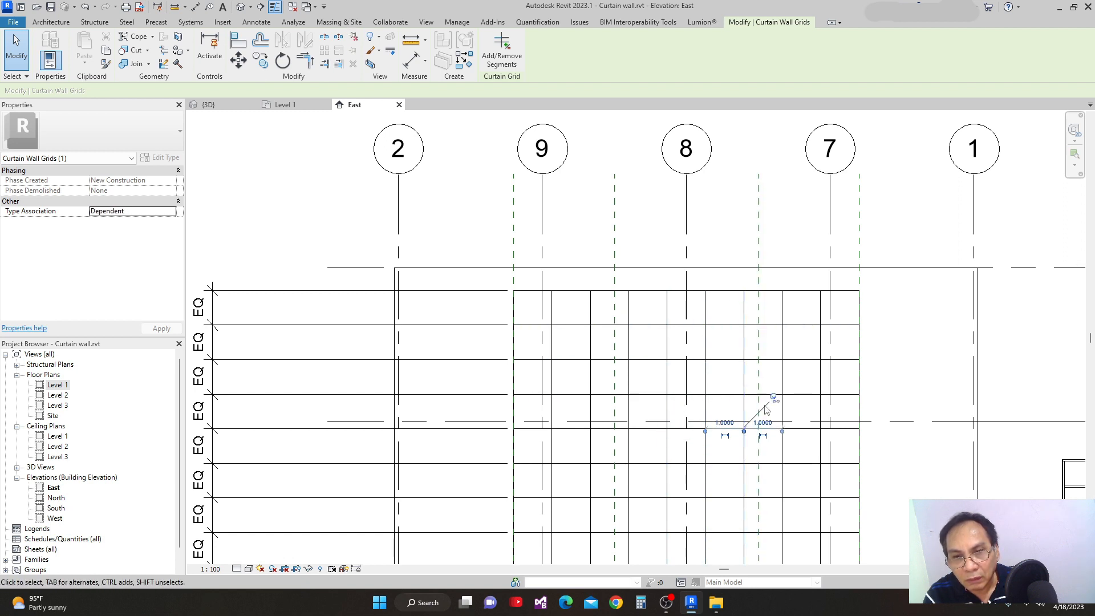
pyautogui.click(782, 315)
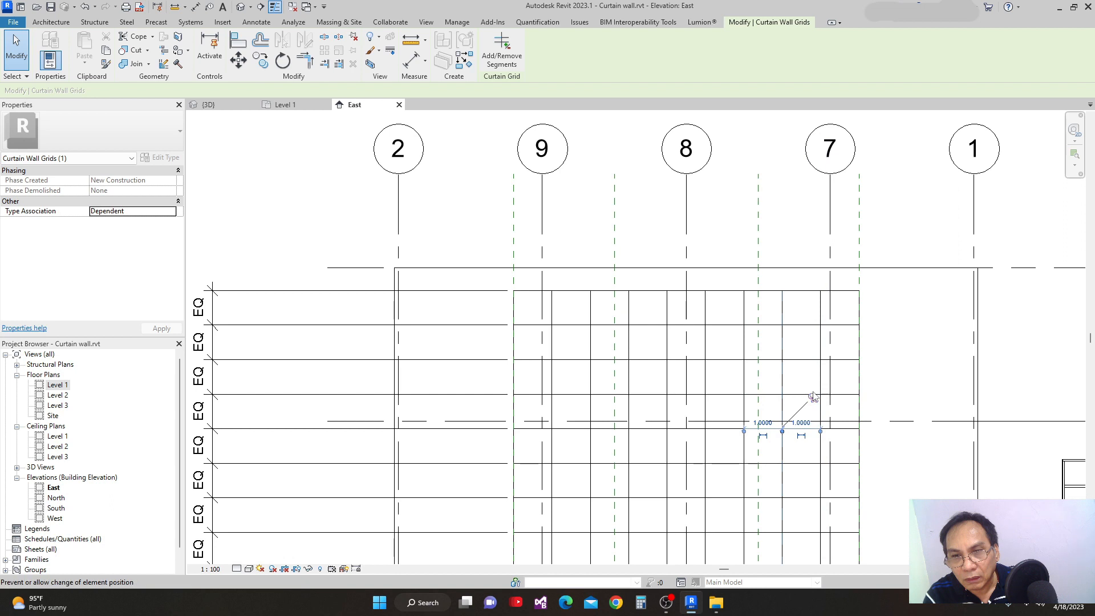
pyautogui.click(825, 318)
pyautogui.click(850, 396)
pyautogui.scroll(-1, 734, 349)
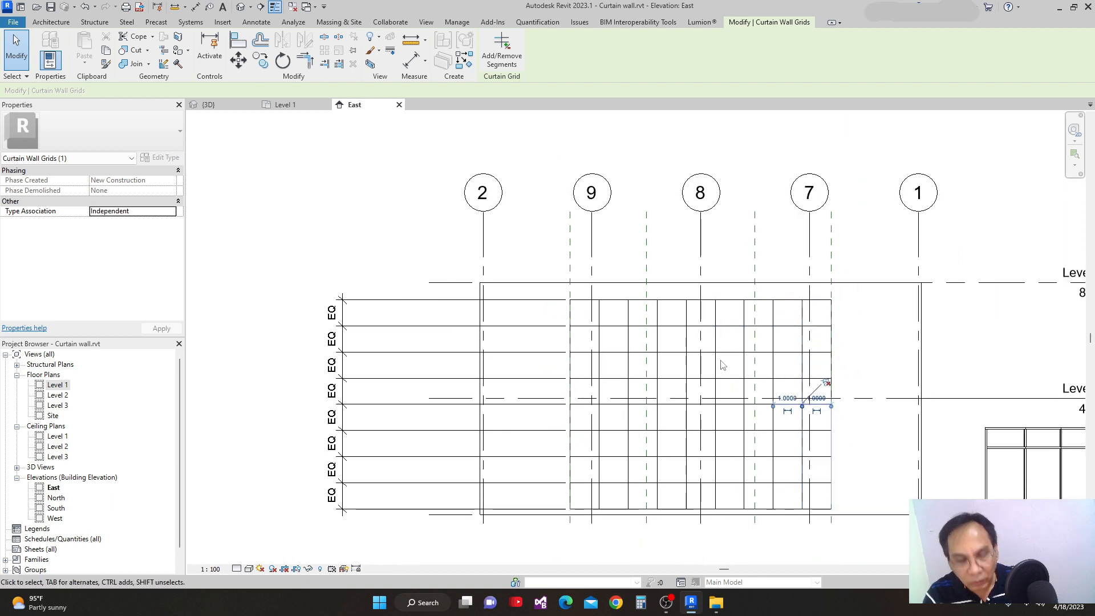
pyautogui.press('Escape')
# Add an aligned dimension string above the curtain wall from one side edge through all vertical grid lines to the opposite edge.
pyautogui.press('i')
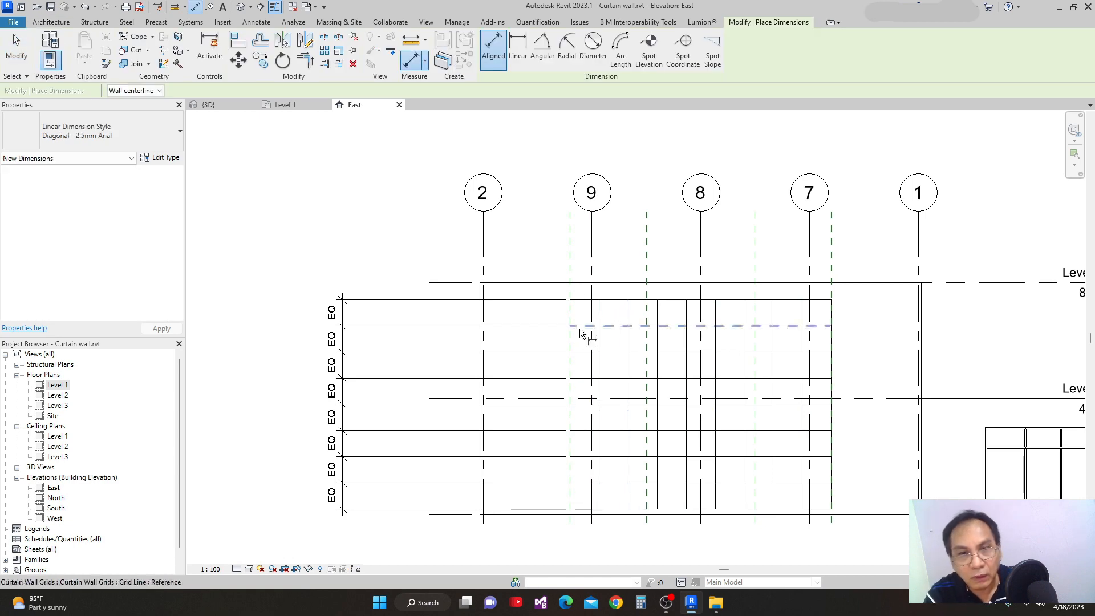
pyautogui.press('Escape')
pyautogui.scroll(1, 577, 348)
pyautogui.press('i')
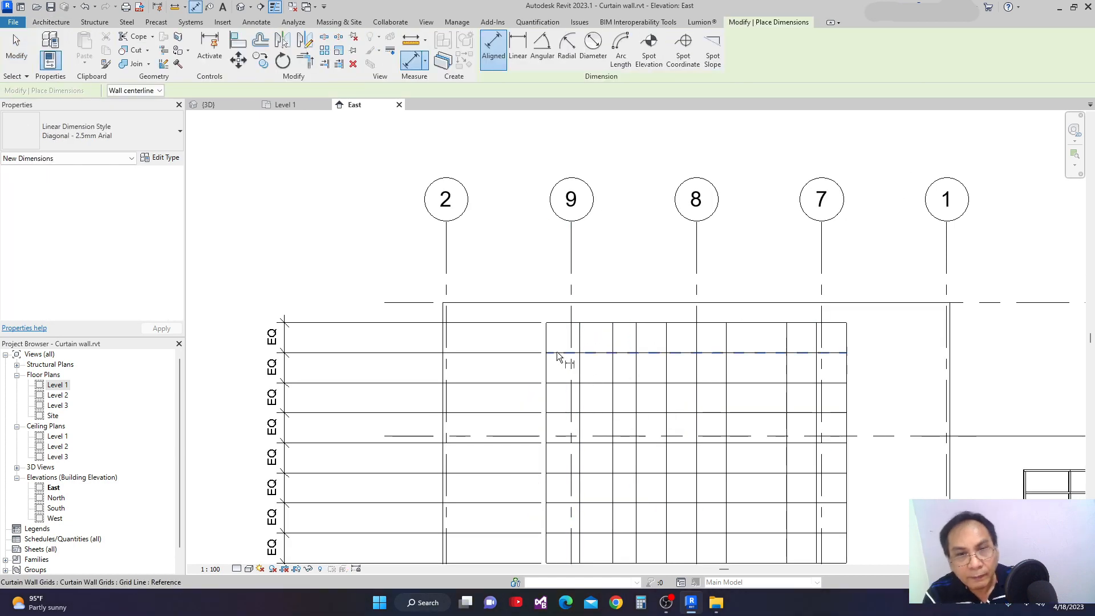
pyautogui.click(580, 339)
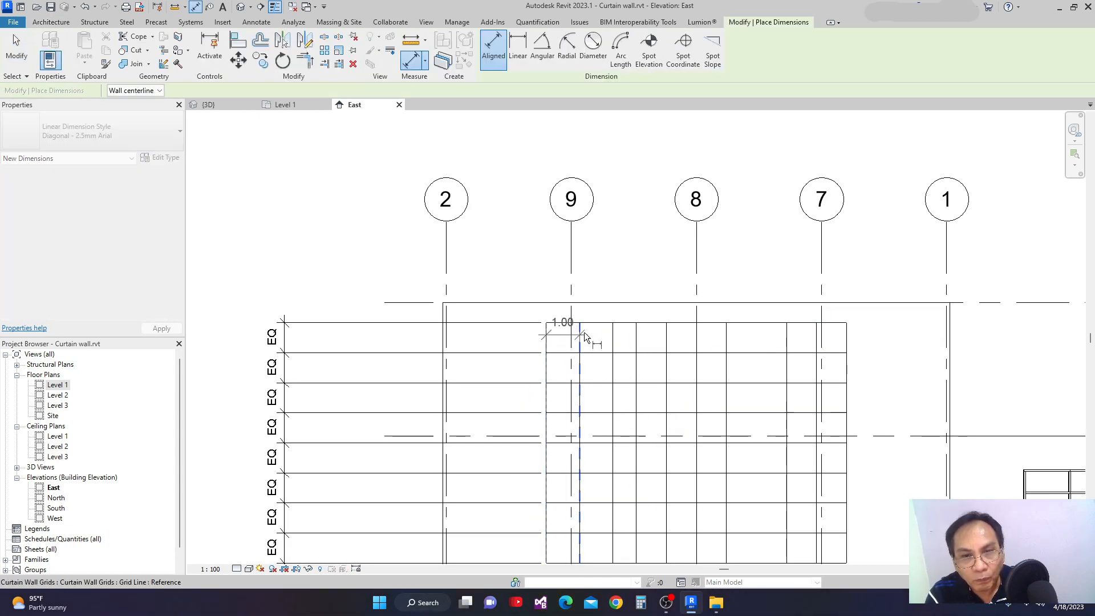
pyautogui.click(614, 341)
pyautogui.scroll(1, 640, 337)
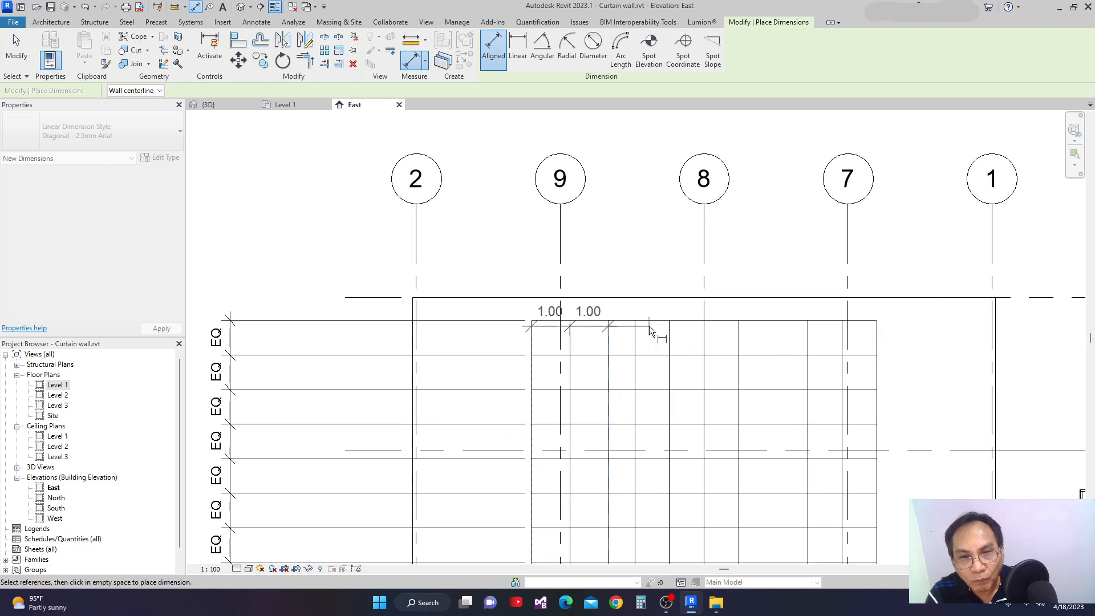
pyautogui.click(635, 338)
pyautogui.click(669, 339)
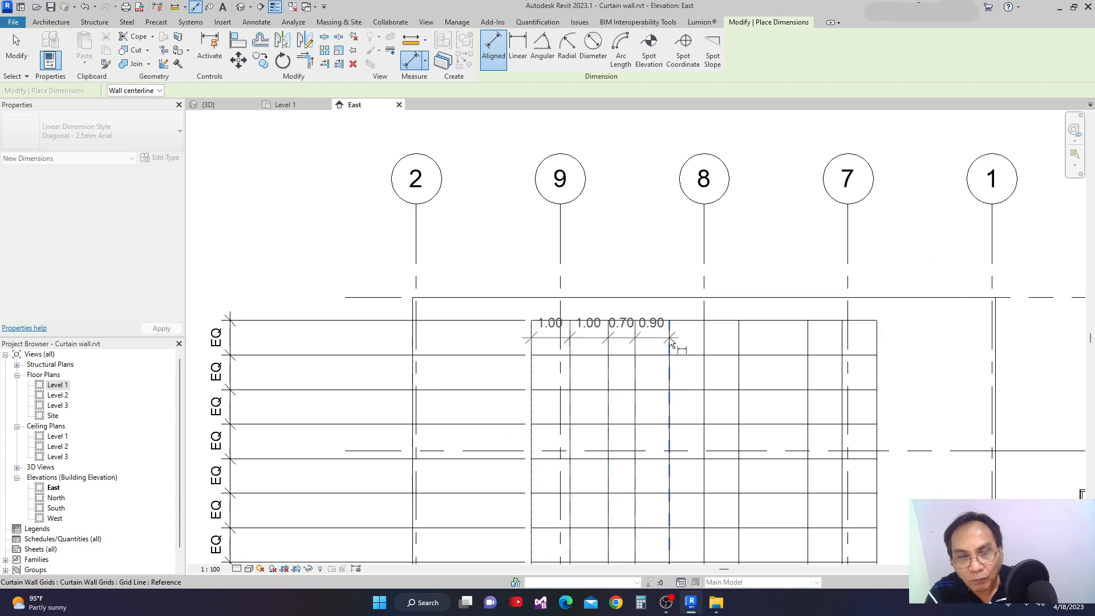
pyautogui.click(704, 339)
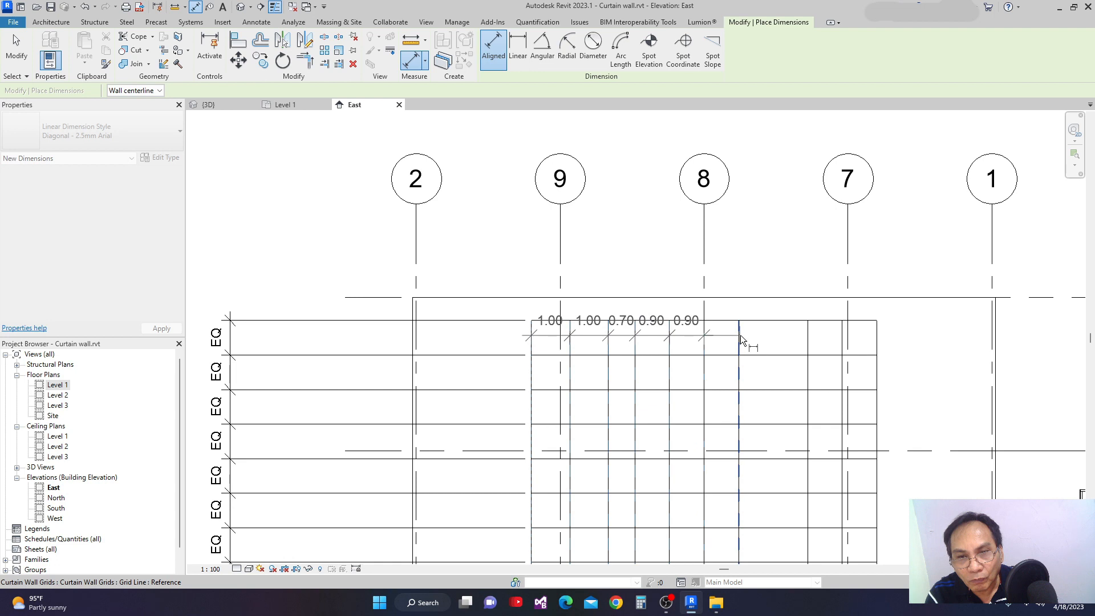
pyautogui.click(740, 339)
pyautogui.click(807, 342)
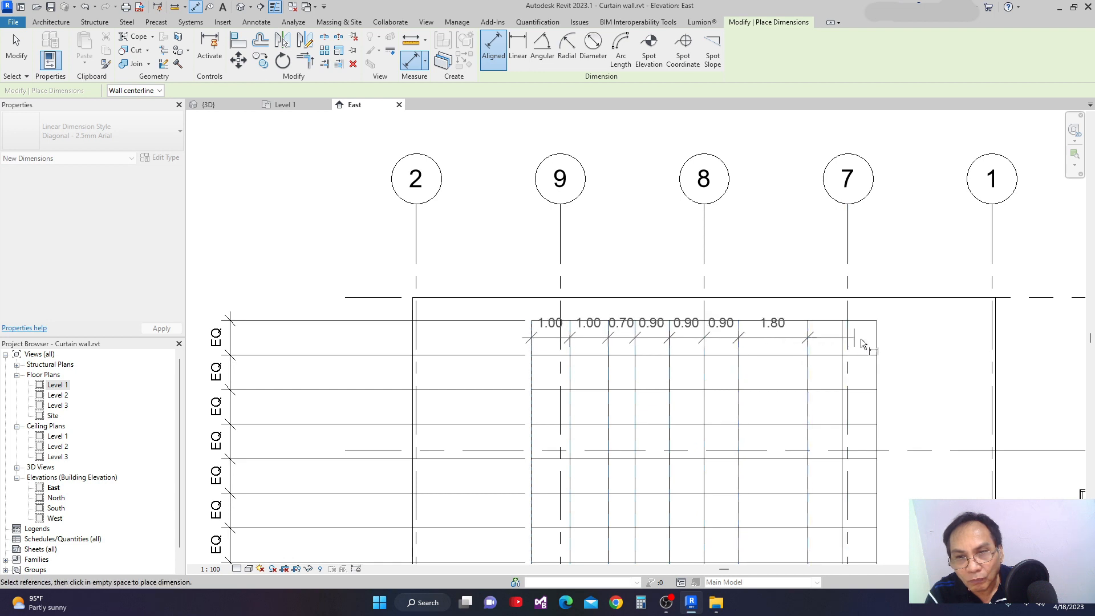
pyautogui.click(842, 340)
pyautogui.click(876, 327)
pyautogui.click(880, 246)
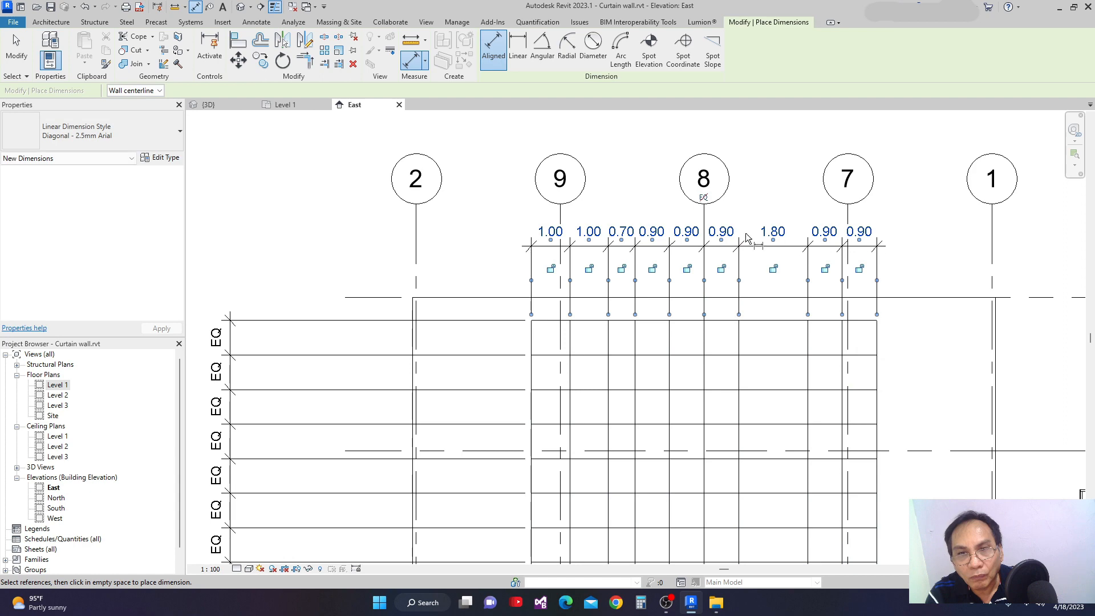
# Apply the equality constraint to the dimension string above the wall so the vertical grid lines are evenly spaced, and end dimensioning.
pyautogui.click(703, 198)
pyautogui.scroll(-2, 734, 307)
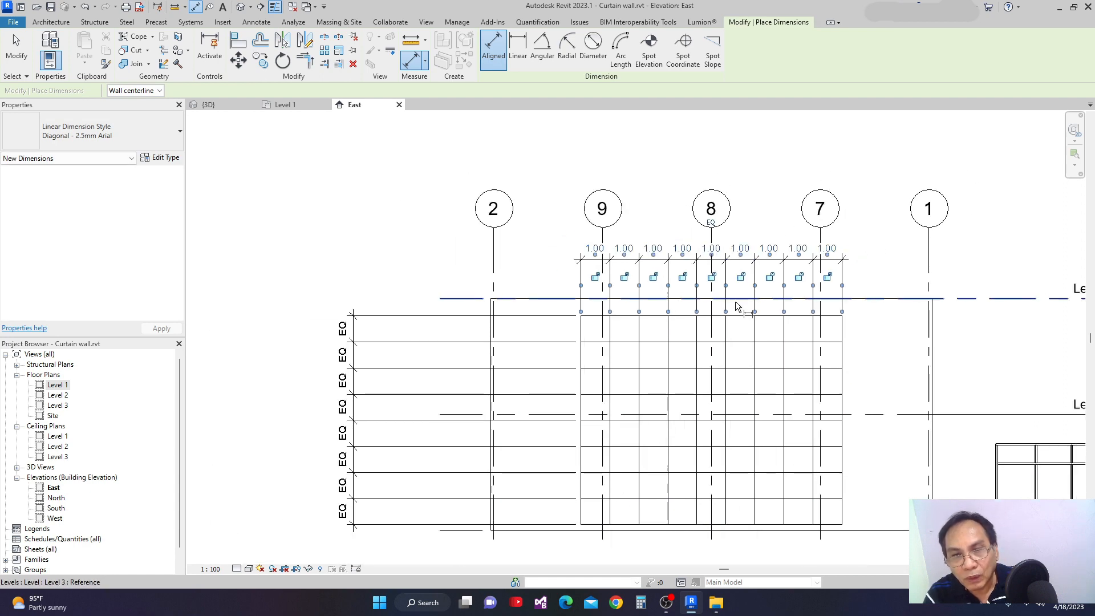
pyautogui.press('Escape')
pyautogui.press('Escape')
pyautogui.scroll(-3, 759, 353)
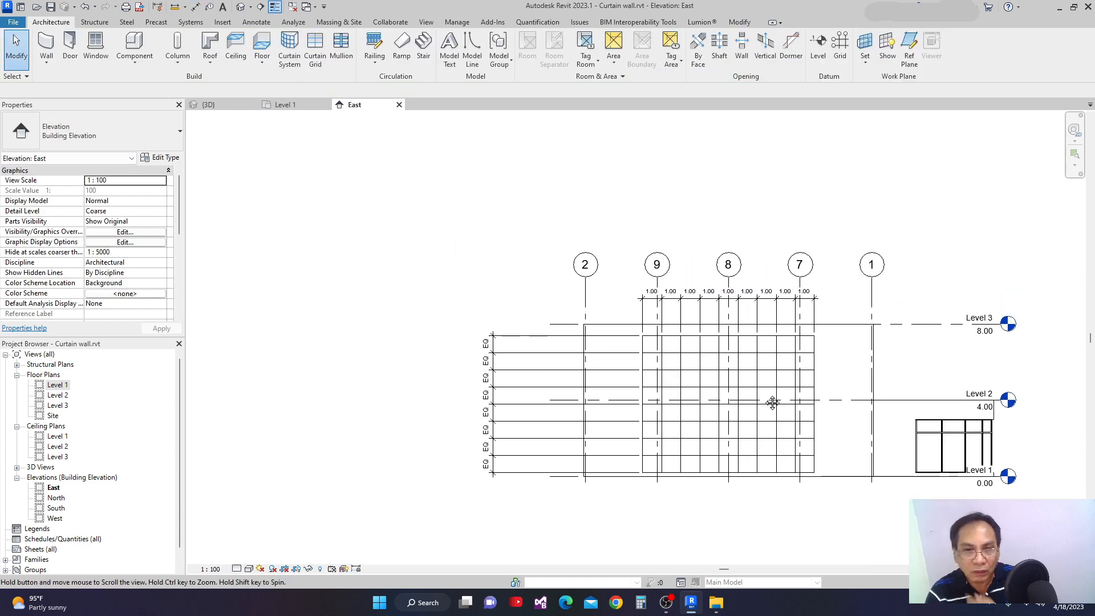
# Undo the last few edits to the curtain wall's vertical grid lines and their dimension string.
pyautogui.moveTo(751, 391); pyautogui.dragTo(714, 409, button='middle')
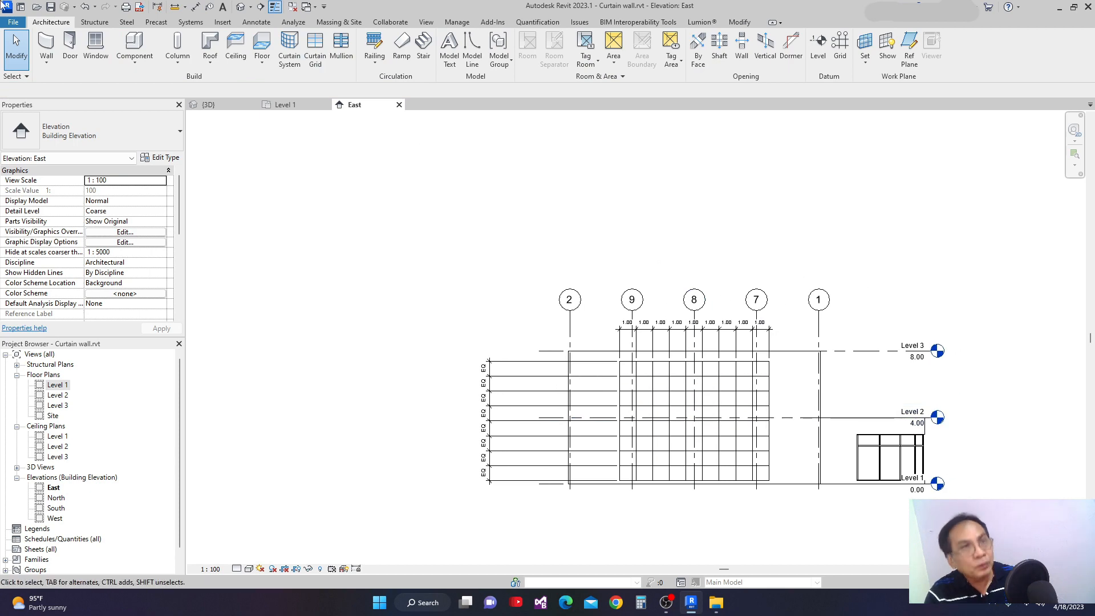
pyautogui.click(89, 7)
pyautogui.click(88, 8)
pyautogui.click(87, 9)
pyautogui.click(88, 9)
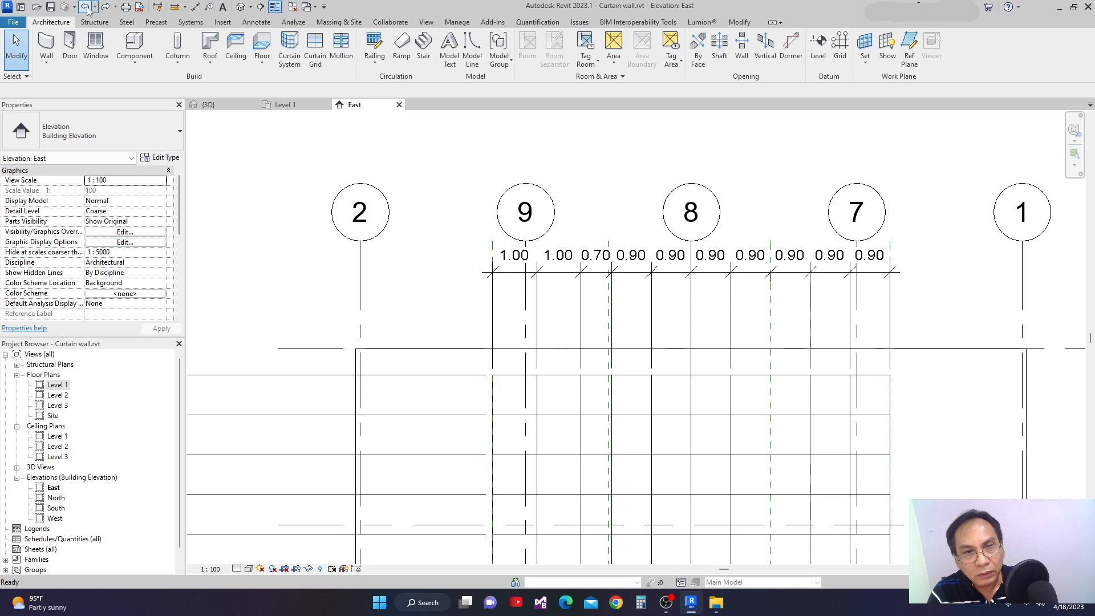
pyautogui.click(87, 9)
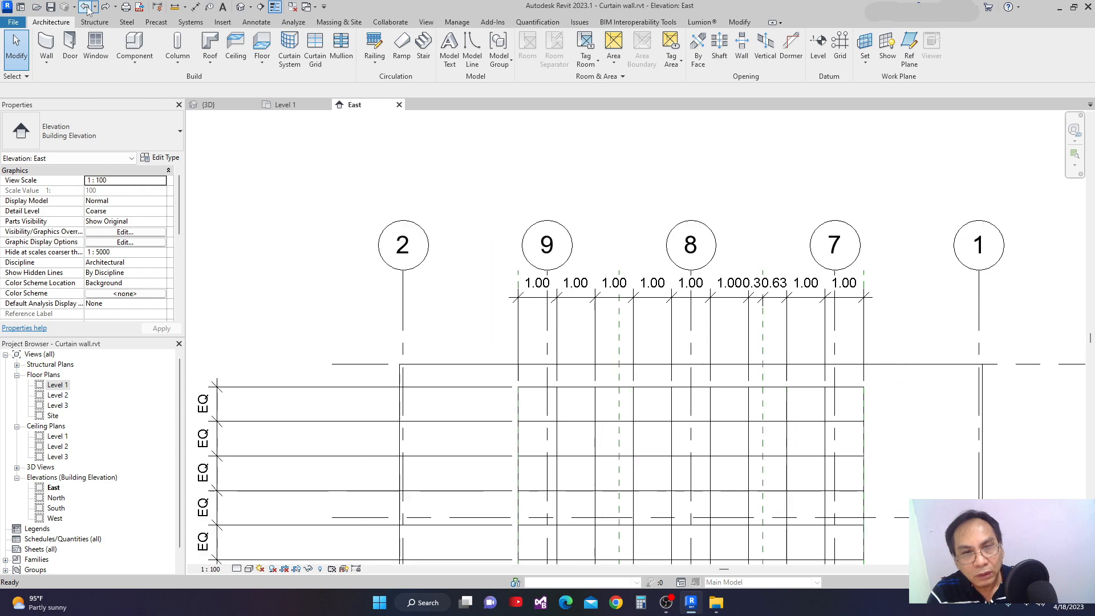
# Switch to the 3D view and examine the exterior glazing curtain wall's vertical grid lines up close.
pyautogui.click(222, 105)
pyautogui.scroll(1, 605, 297)
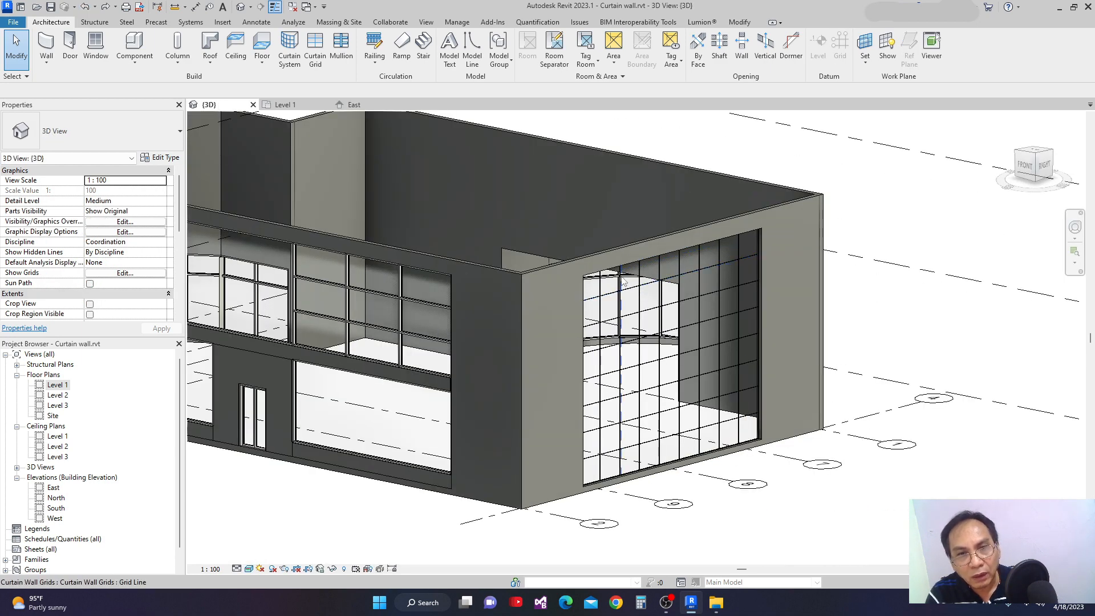
pyautogui.click(612, 296)
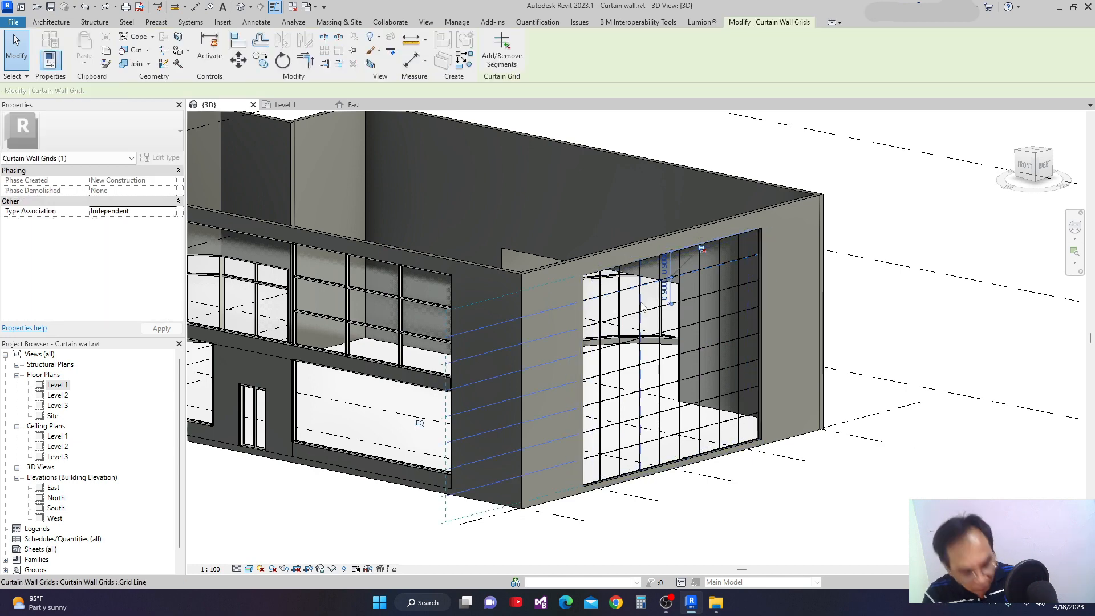
pyautogui.press('Escape')
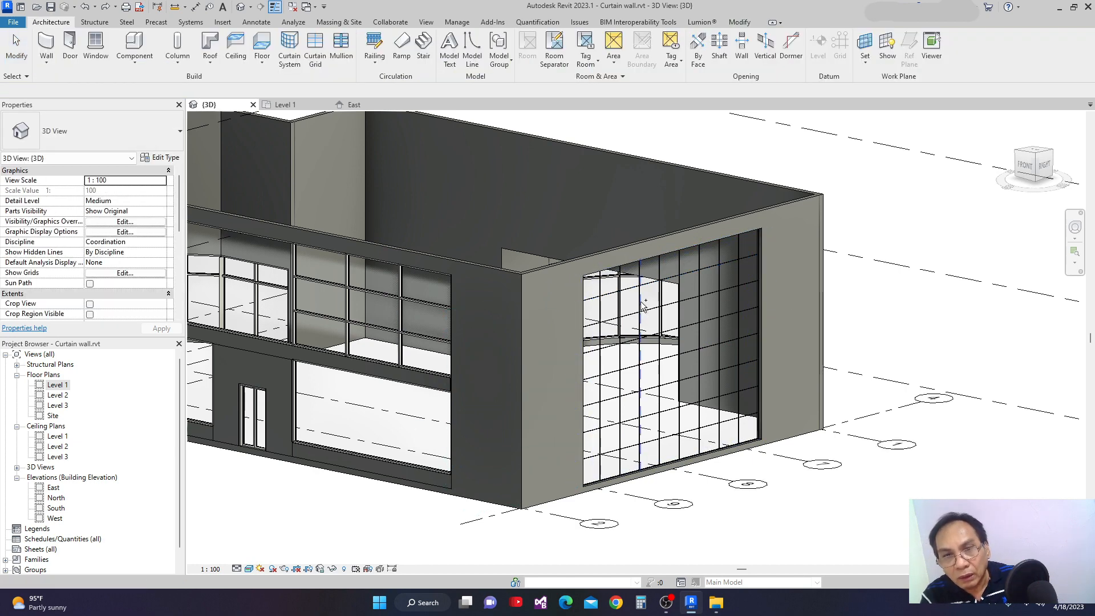
pyautogui.scroll(2, 641, 280)
pyautogui.moveTo(641, 279); pyautogui.dragTo(614, 304, button='middle')
pyautogui.scroll(-1, 603, 257)
pyautogui.scroll(1, 587, 267)
pyautogui.scroll(-1, 588, 268)
pyautogui.scroll(1, 589, 254)
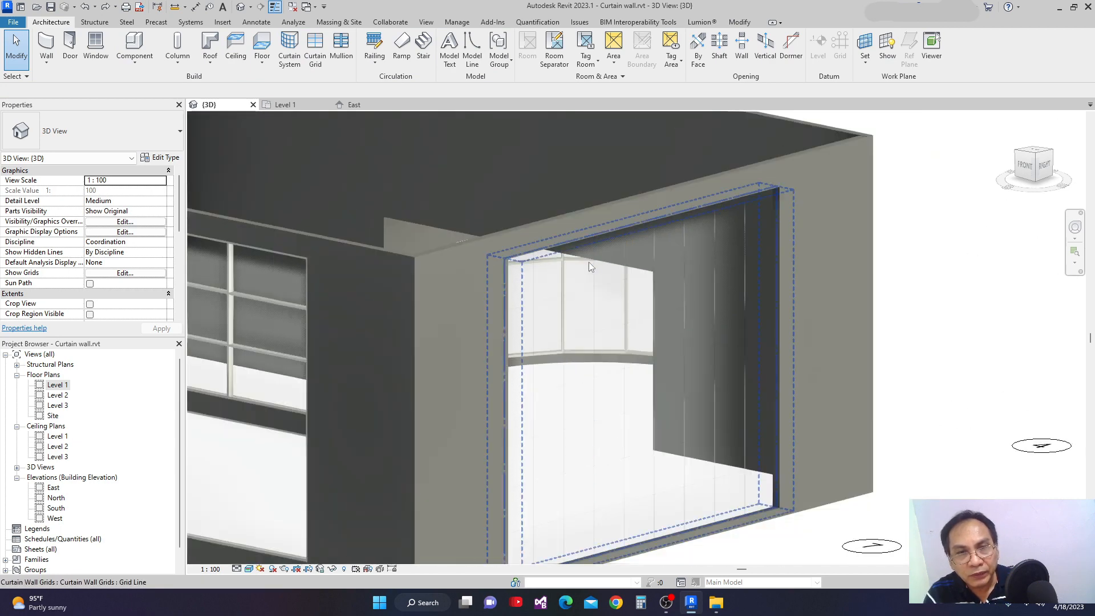
pyautogui.scroll(-1, 589, 251)
# Set the Exterior Glazing type's vertical grid spacing to 1.8 and horizontal grid spacing to 1.5, and clear the wall selection.
pyautogui.click(593, 240)
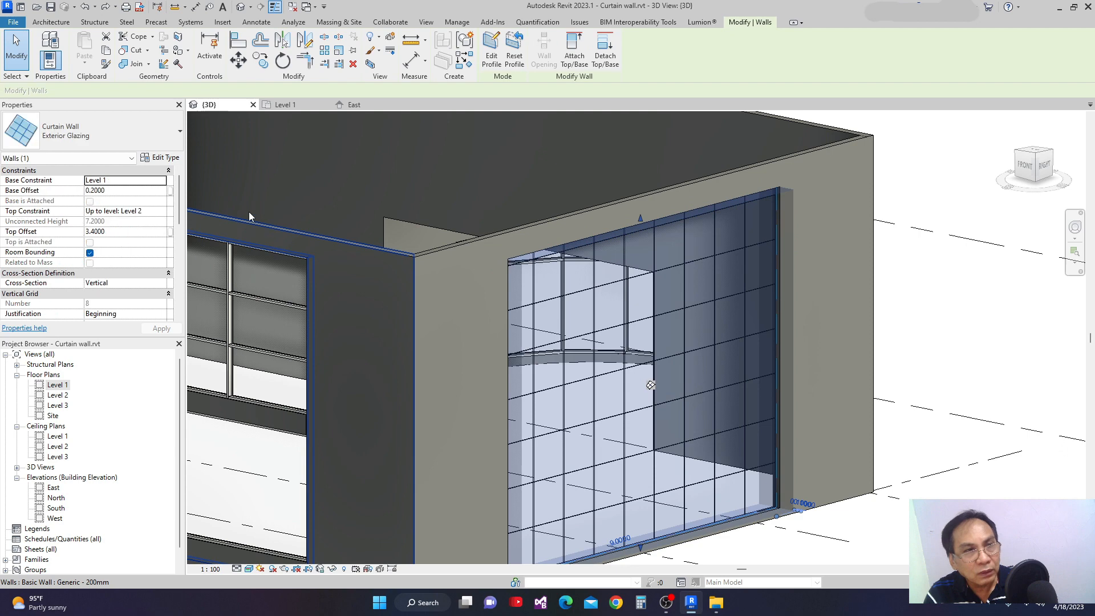
pyautogui.click(170, 160)
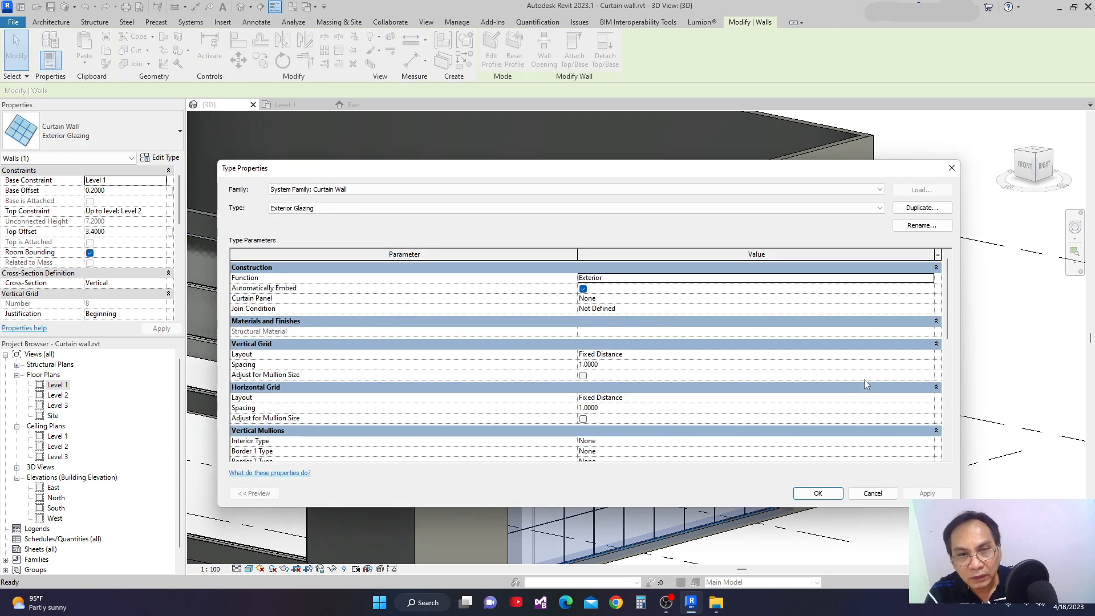
pyautogui.click(614, 407)
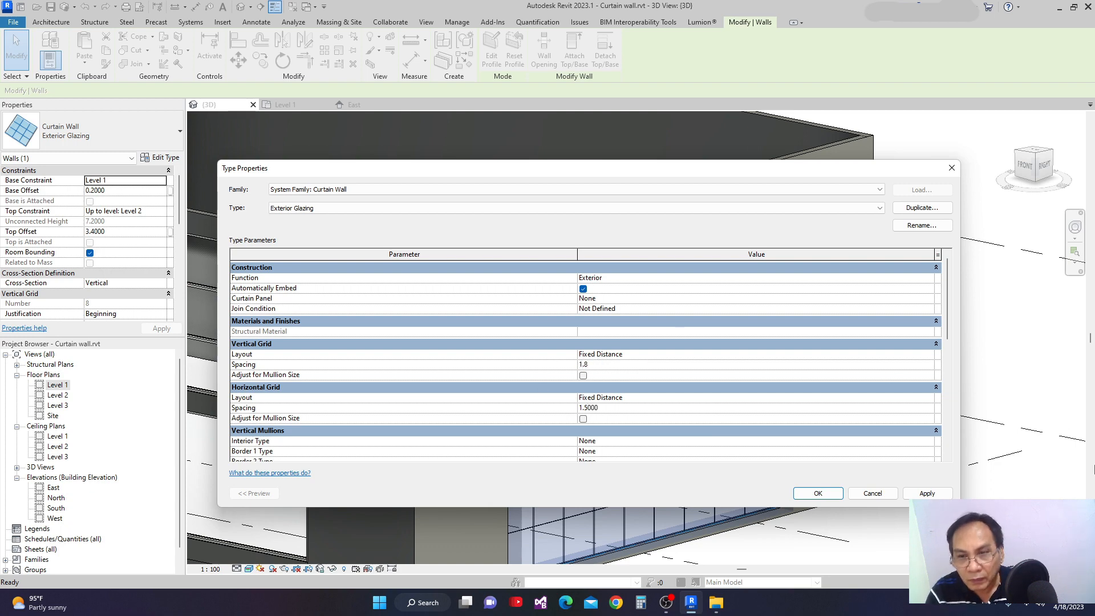
pyautogui.click(926, 493)
pyautogui.click(818, 494)
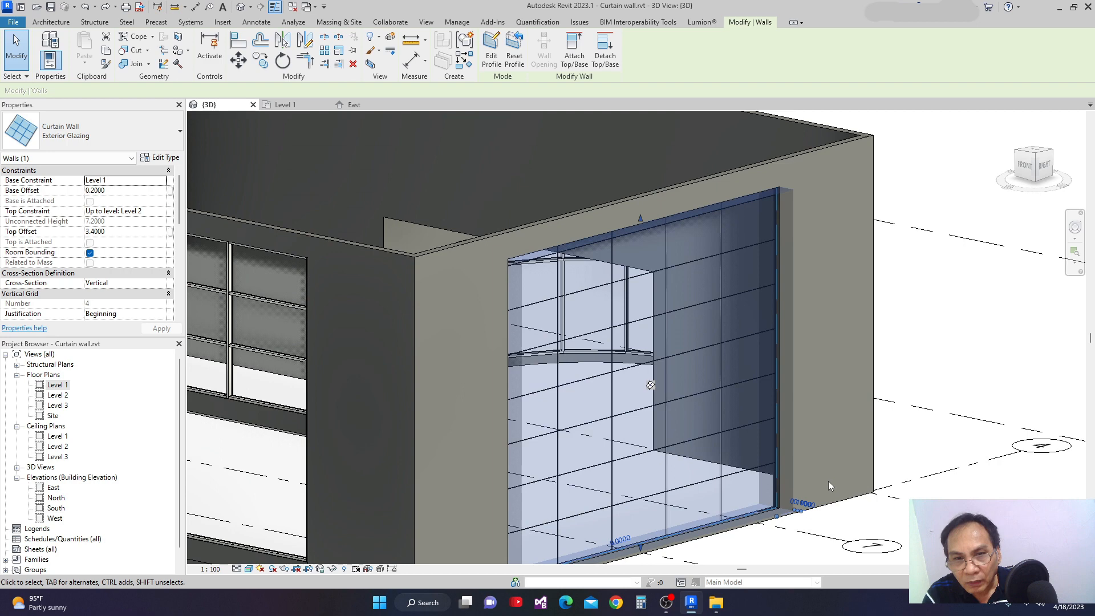
pyautogui.scroll(-1, 866, 407)
pyautogui.moveTo(860, 523); pyautogui.dragTo(849, 508, button='middle')
pyautogui.click(889, 544)
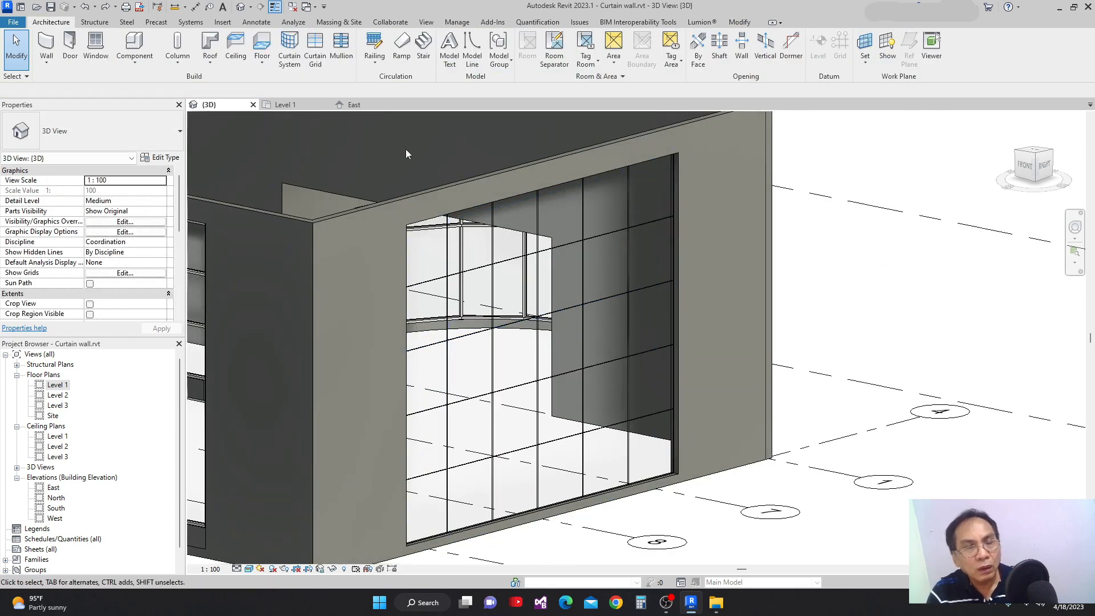
# Switch to the East elevation and open the exterior glazing curtain wall's profile sketch for editing.
pyautogui.click(354, 104)
pyautogui.moveTo(662, 329); pyautogui.dragTo(537, 286, button='middle')
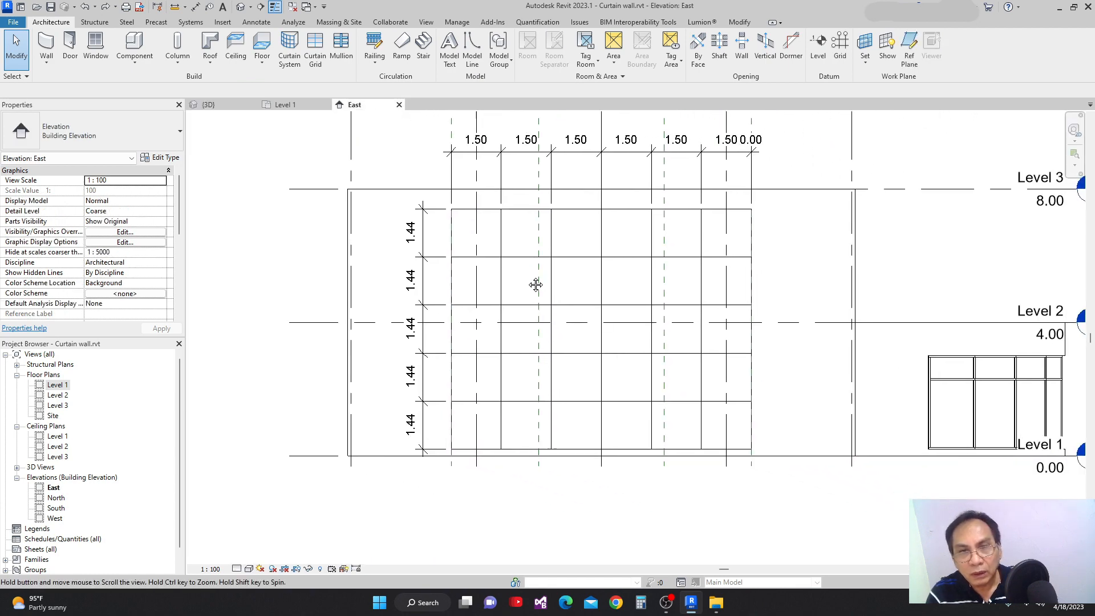
pyautogui.click(528, 215)
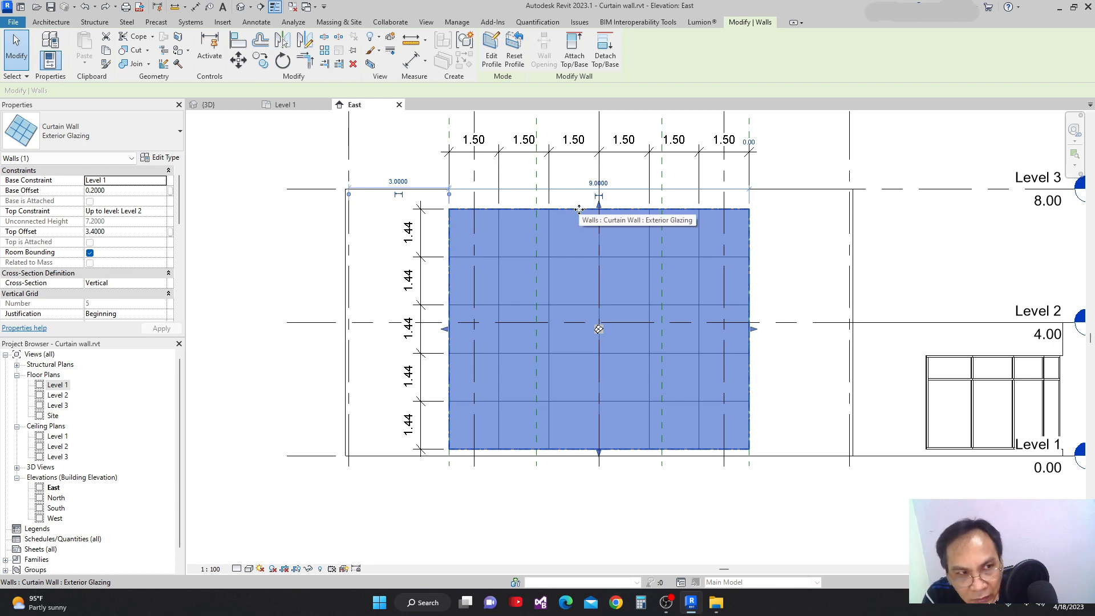
pyautogui.doubleClick(580, 211)
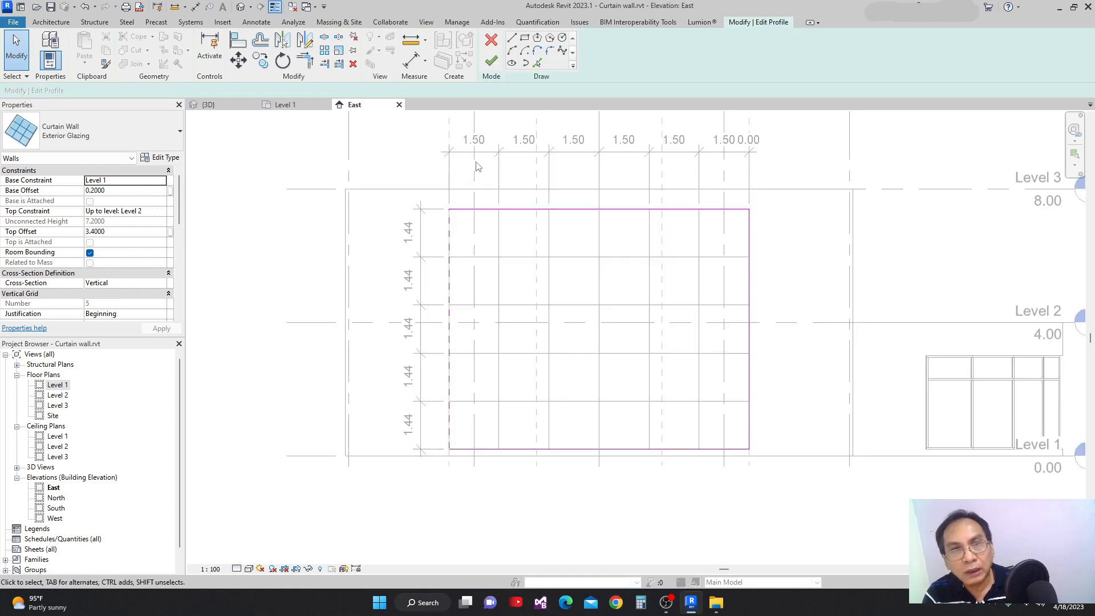
pyautogui.click(500, 43)
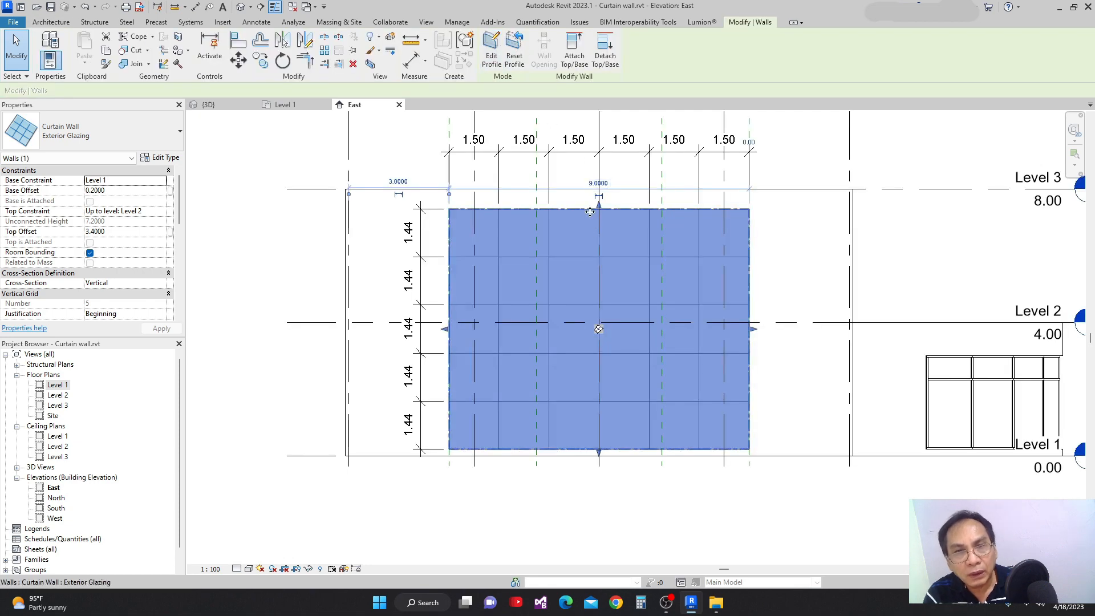
pyautogui.click(491, 57)
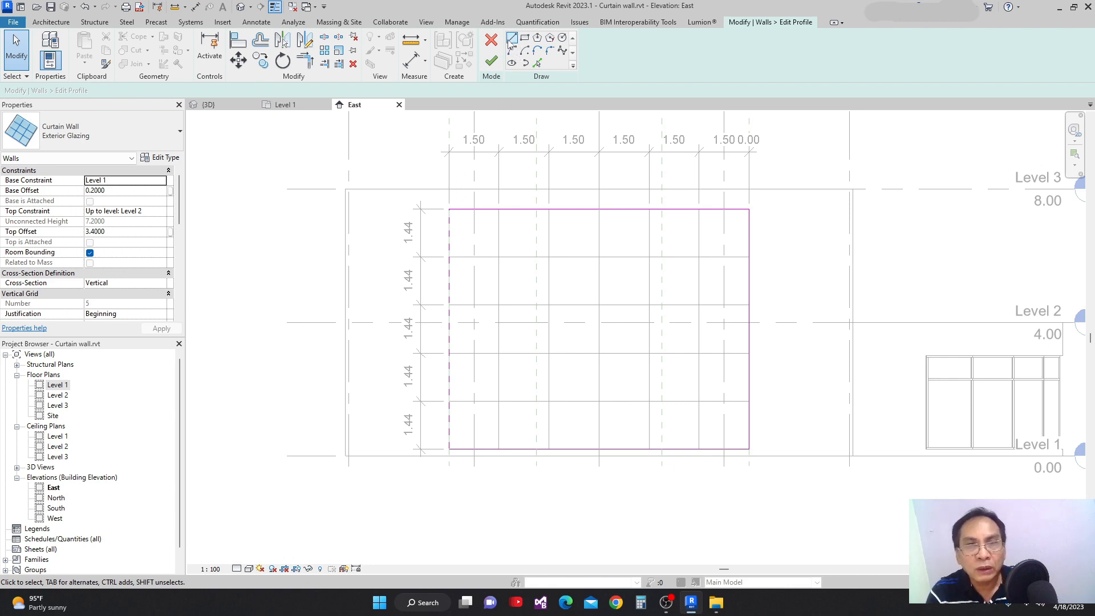
# Sketch two parallel 7.8 m slanted lines: upper grid 9-side corner to the bottom edge, and top edge to the lower grid 7-side corner.
pyautogui.click(510, 41)
pyautogui.click(450, 211)
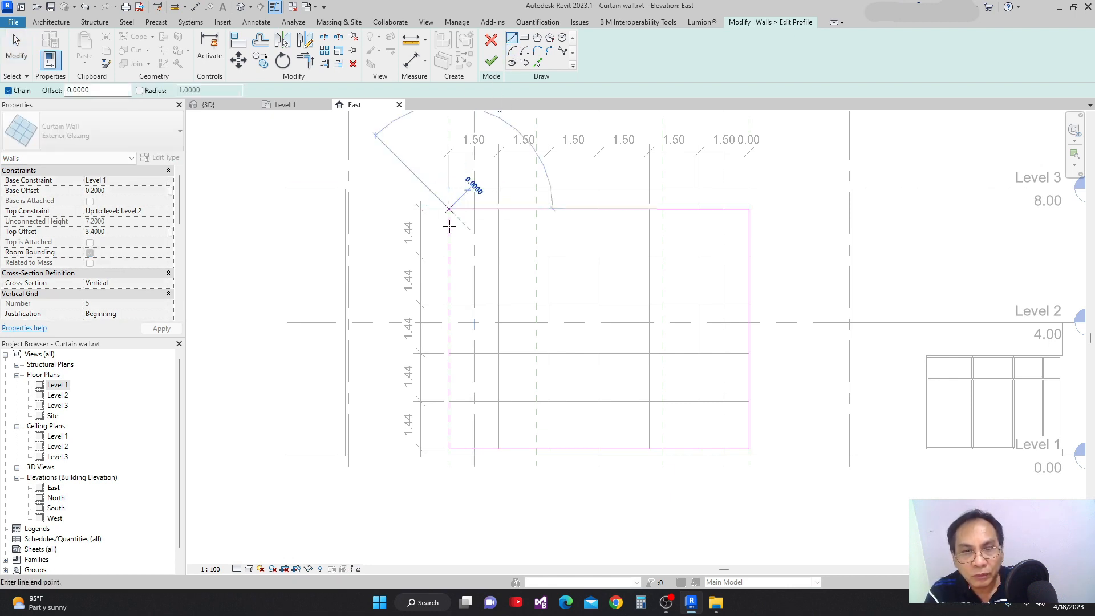
pyautogui.click(549, 449)
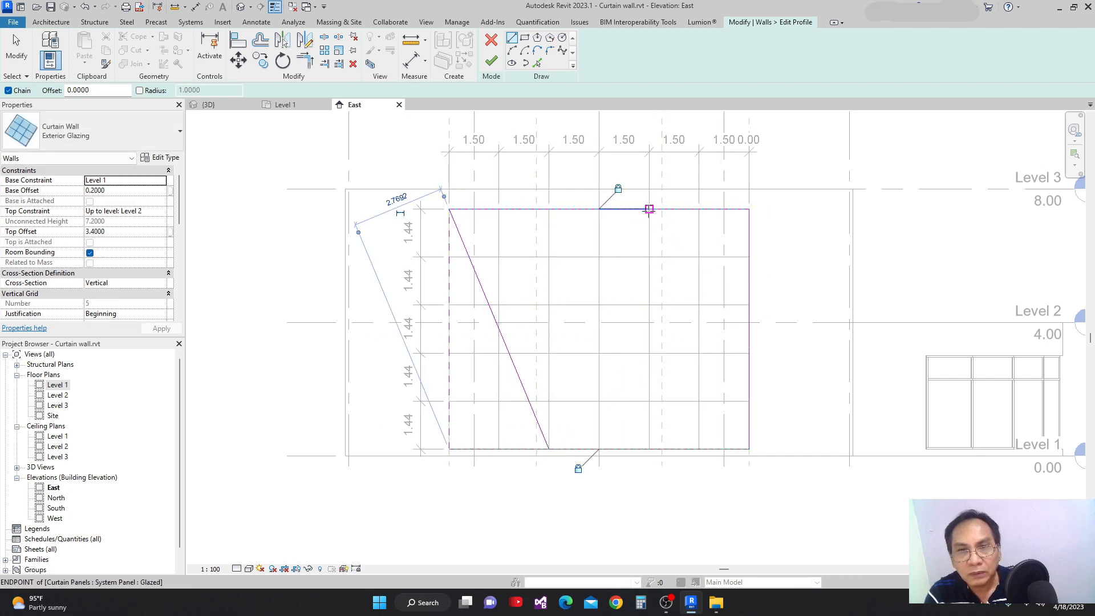
pyautogui.click(748, 449)
pyautogui.press('Escape')
pyautogui.press('Escape')
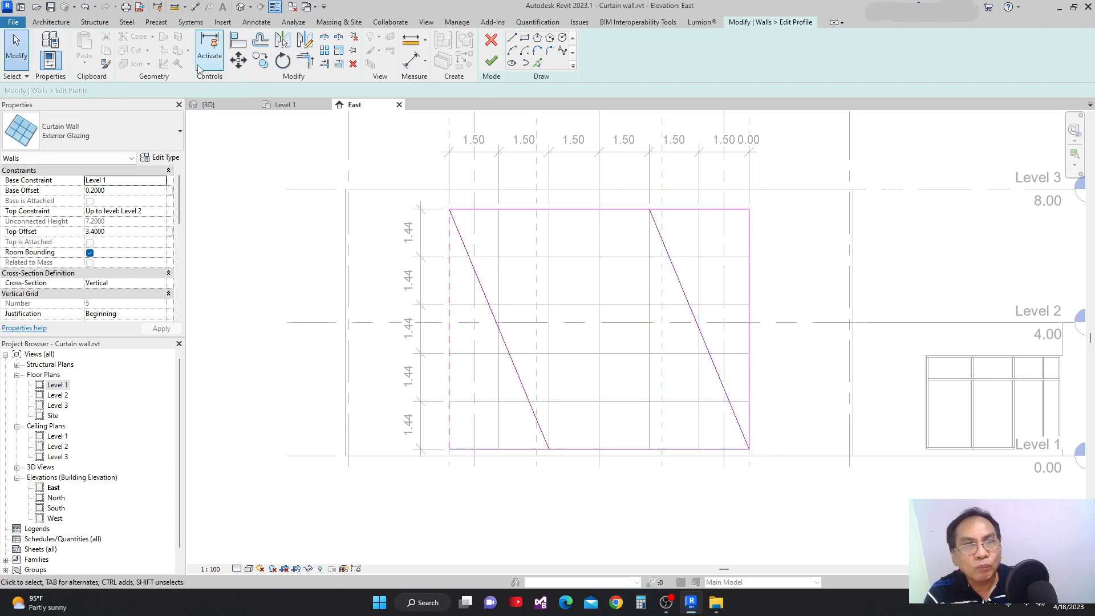
# Trim the profile's bottom and top edges to the slanted lines with Trim/Extend to Corner.
pyautogui.click(570, 448)
pyautogui.click(547, 442)
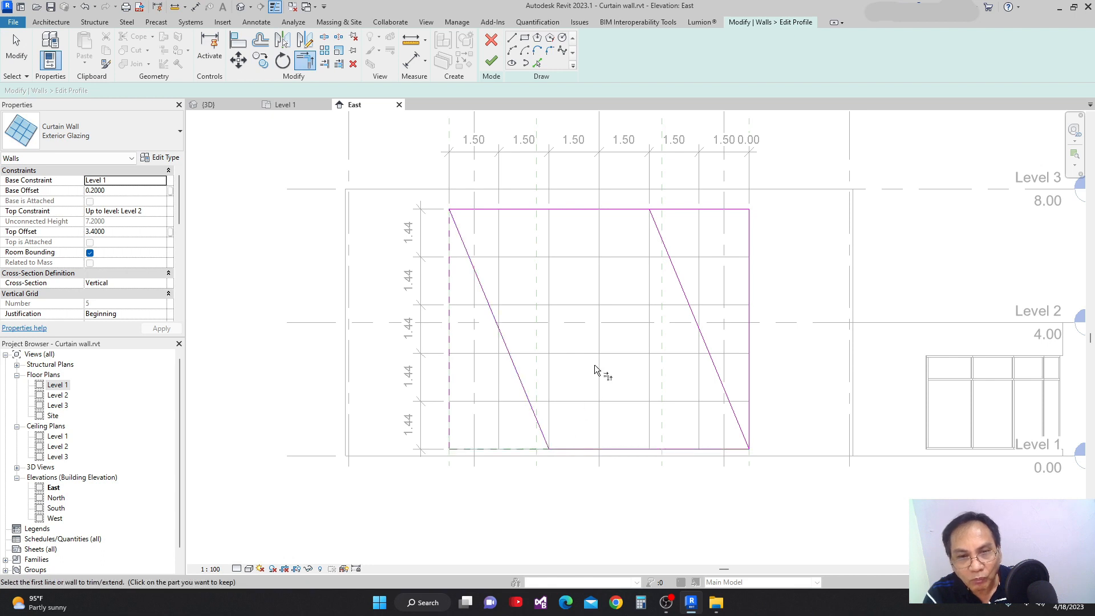
pyautogui.click(617, 211)
pyautogui.click(664, 245)
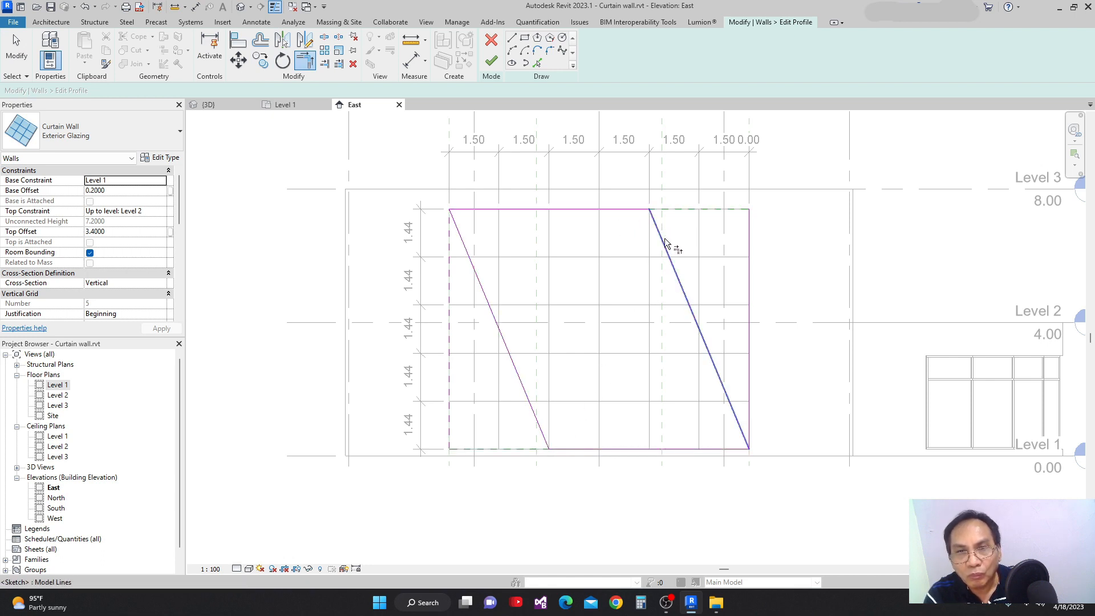
pyautogui.press('Escape')
# Delete both vertical side lines of the profile sketch, finish the parallelogram profile and clear the selection.
pyautogui.click(749, 266)
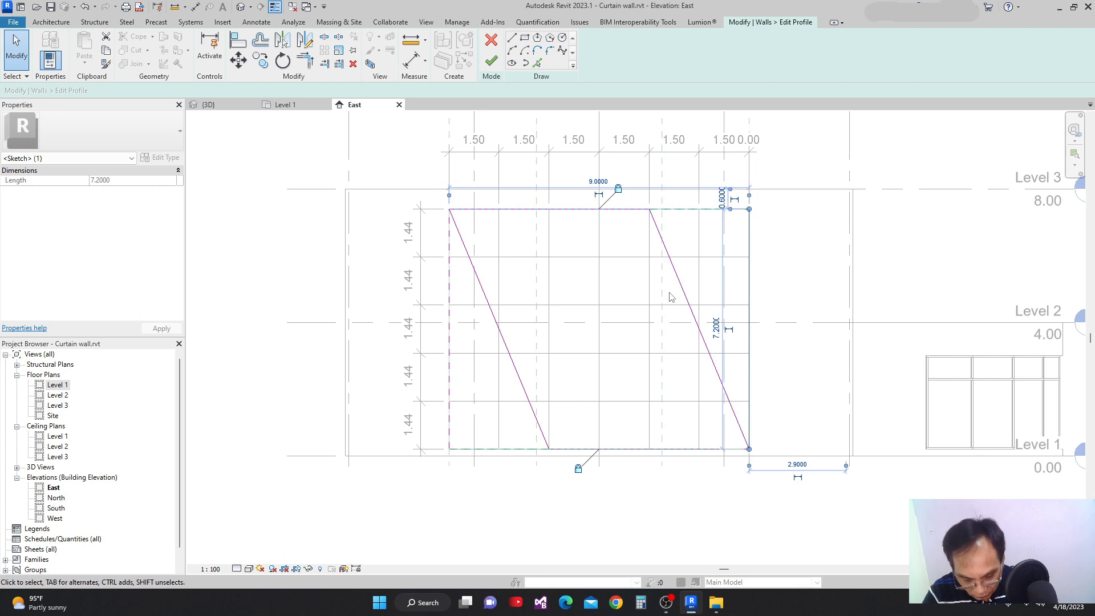
pyautogui.press('Delete')
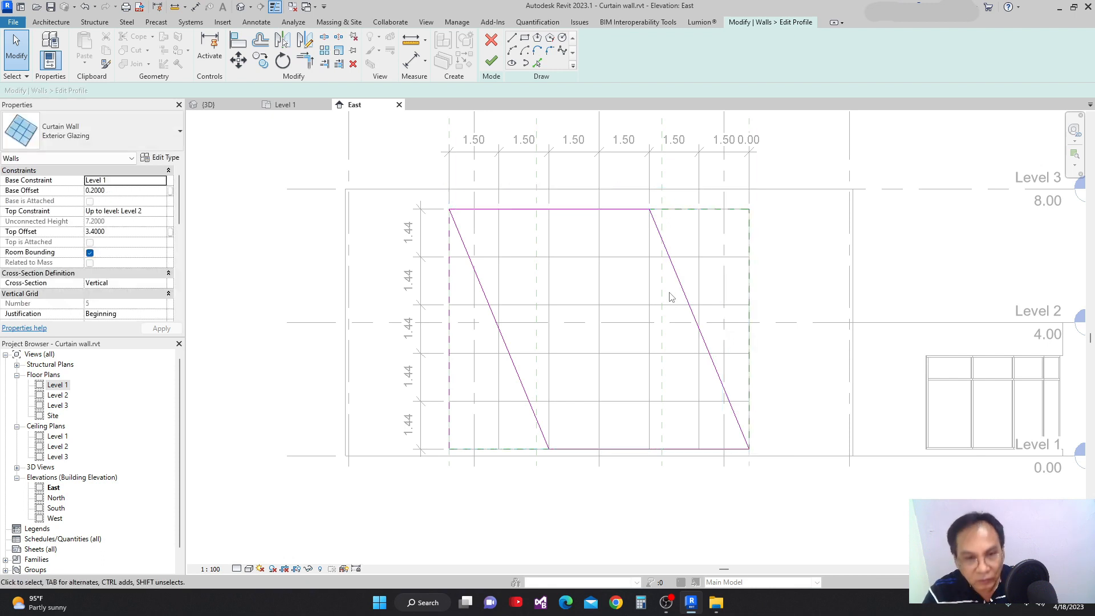
pyautogui.click(449, 333)
pyautogui.press('Delete')
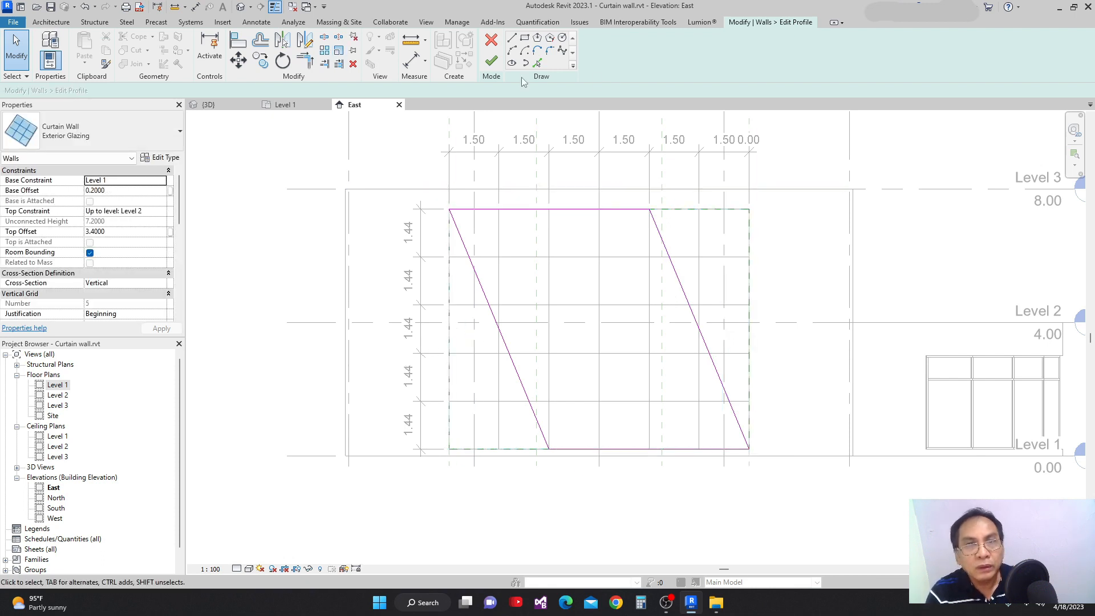
pyautogui.click(490, 63)
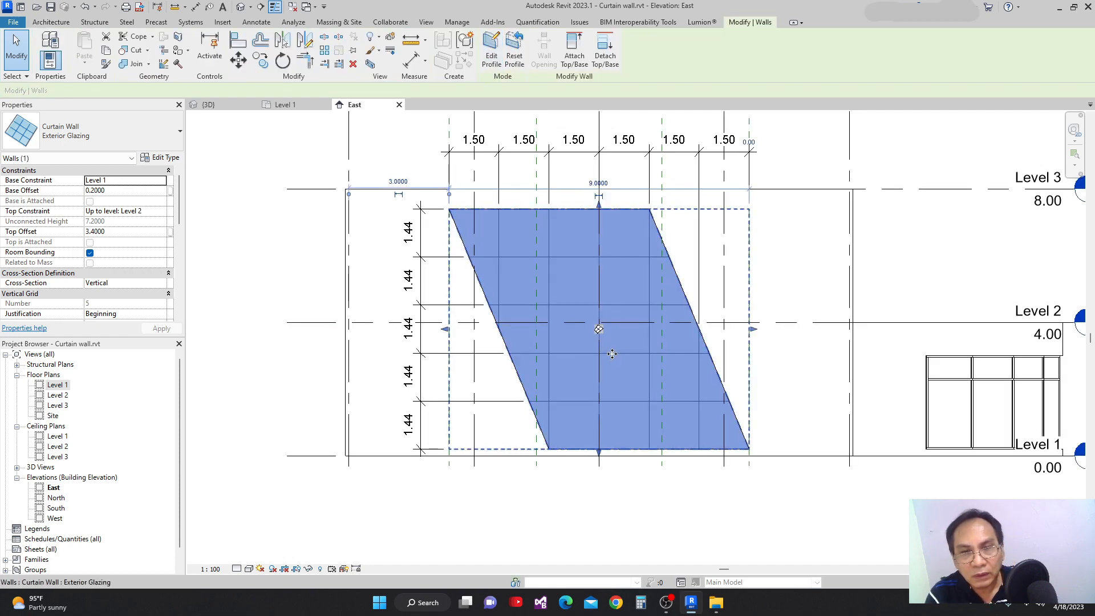
pyautogui.click(351, 305)
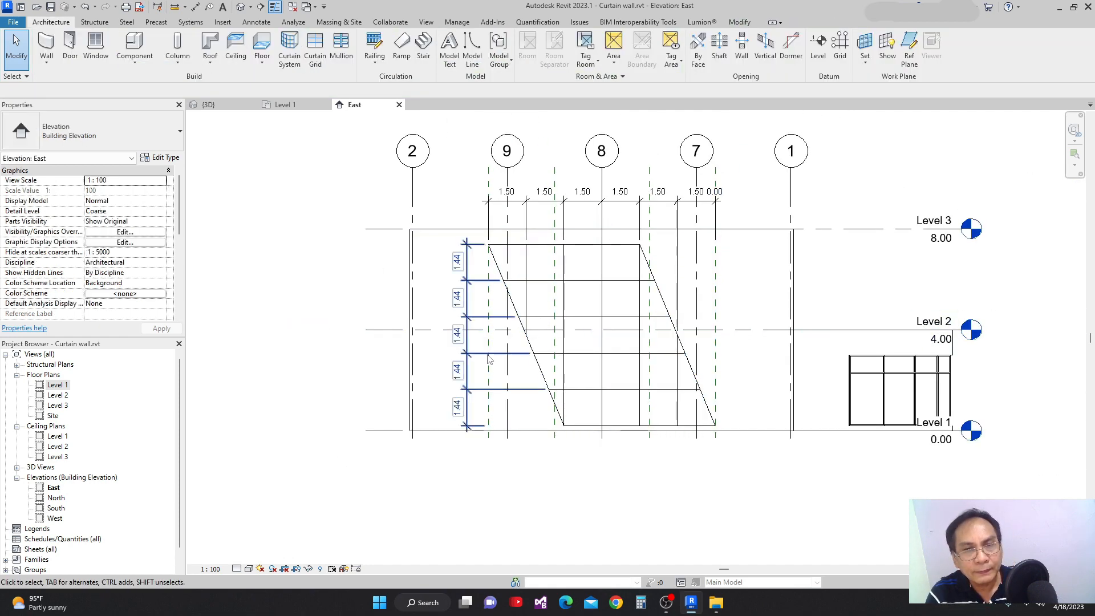
# In the 3D view, activate Configure Grid Layout on the slanted curtain wall and examine its grid origin and angle controls.
pyautogui.scroll(1, 557, 377)
pyautogui.click(221, 108)
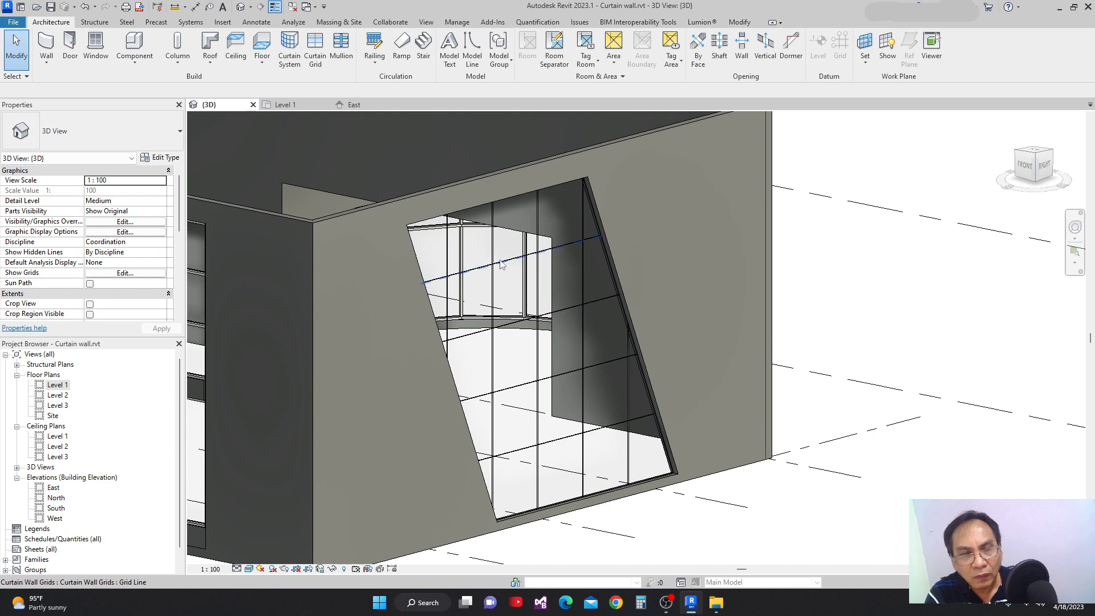
pyautogui.click(494, 288)
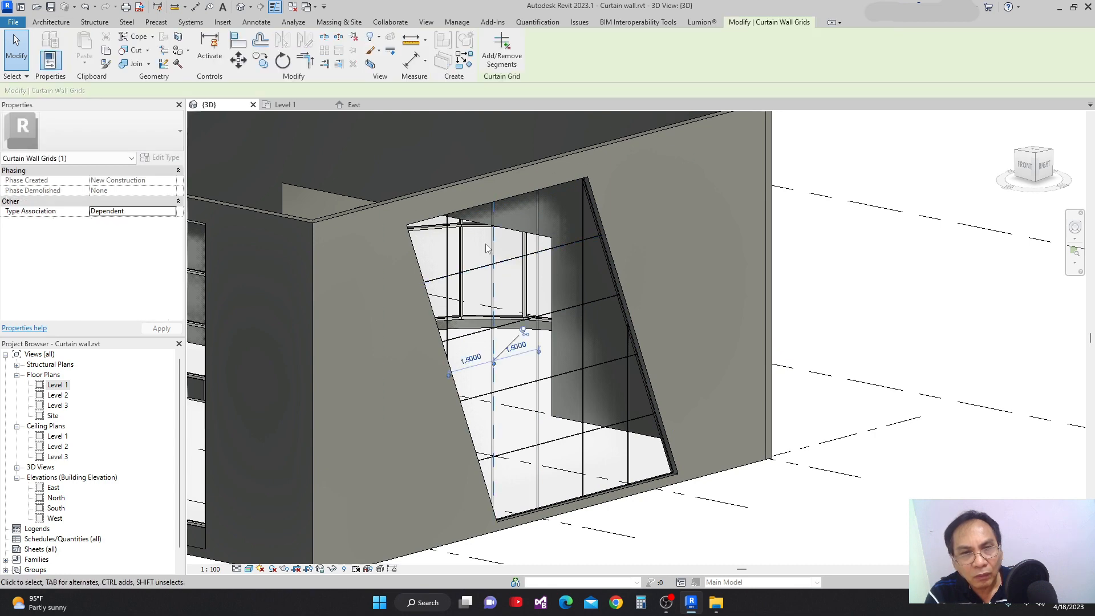
pyautogui.click(484, 210)
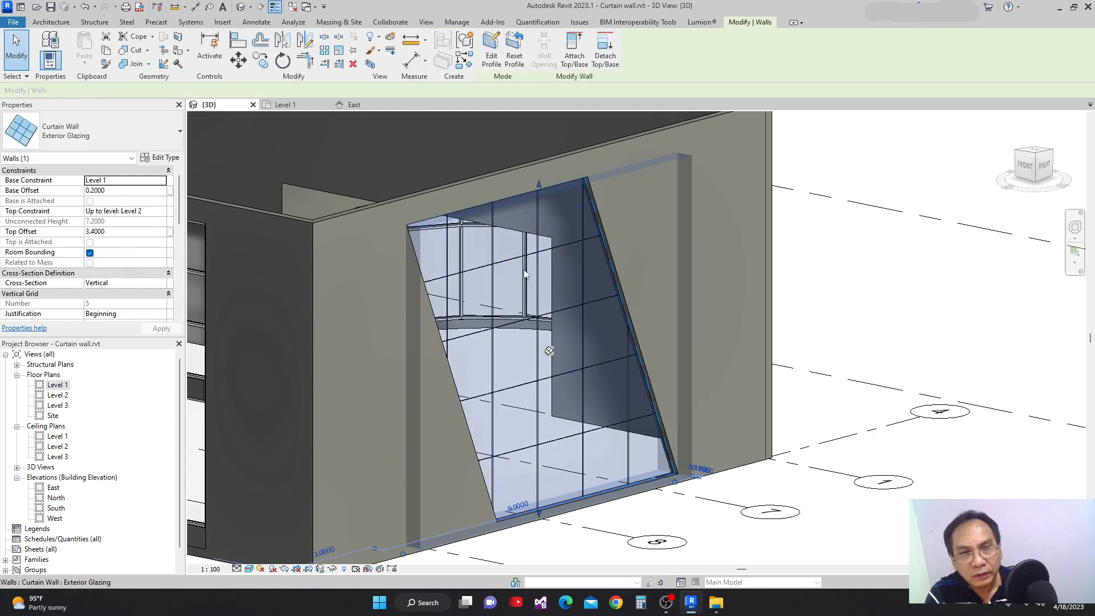
pyautogui.click(549, 350)
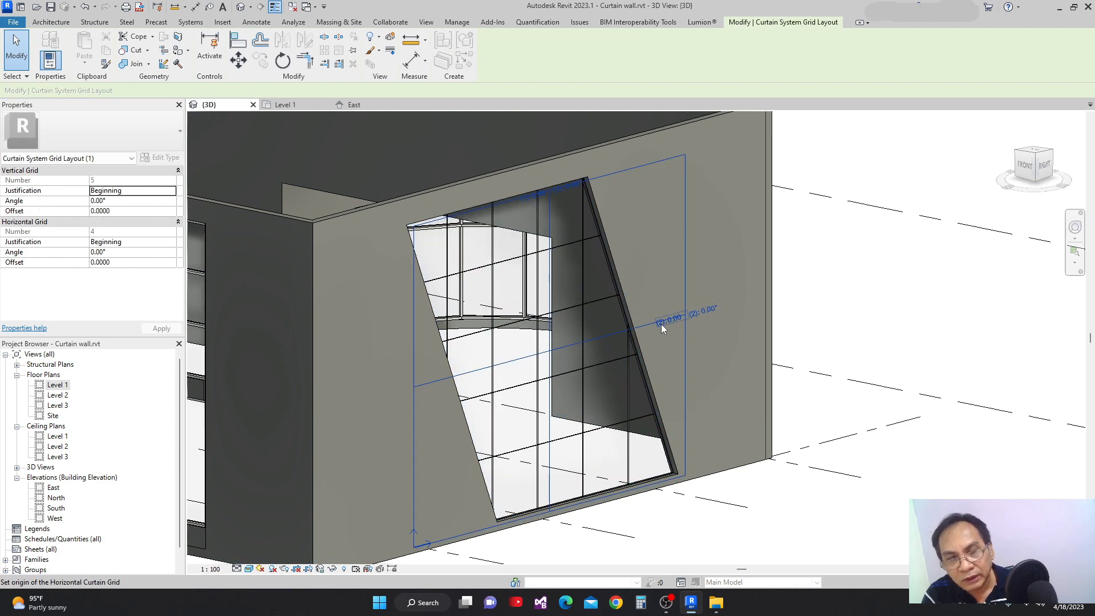
pyautogui.scroll(2, 652, 333)
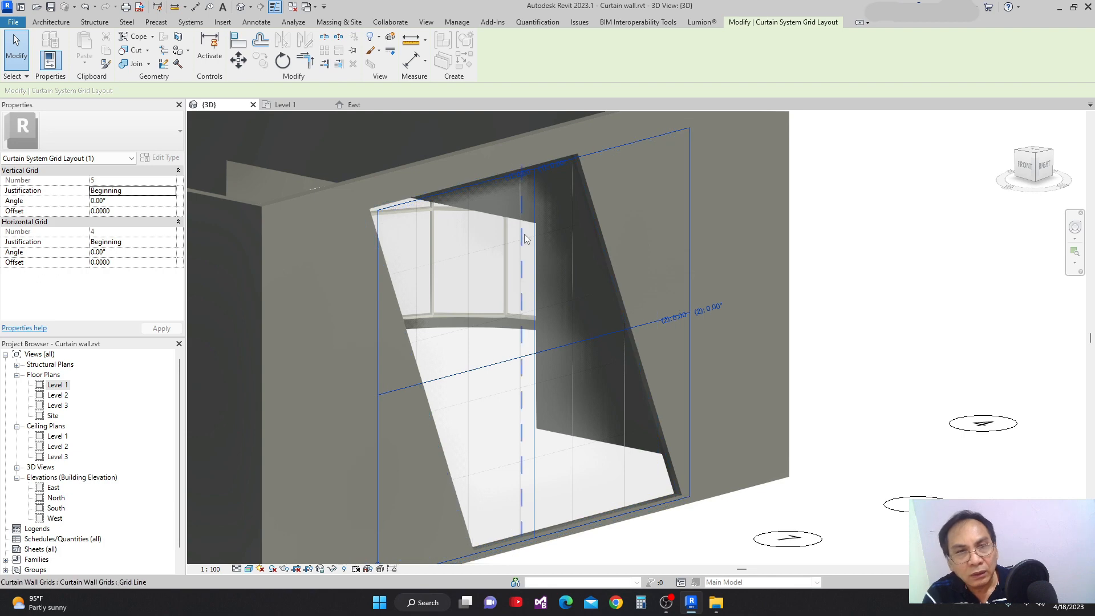
pyautogui.scroll(-2, 539, 230)
pyautogui.scroll(6, 546, 171)
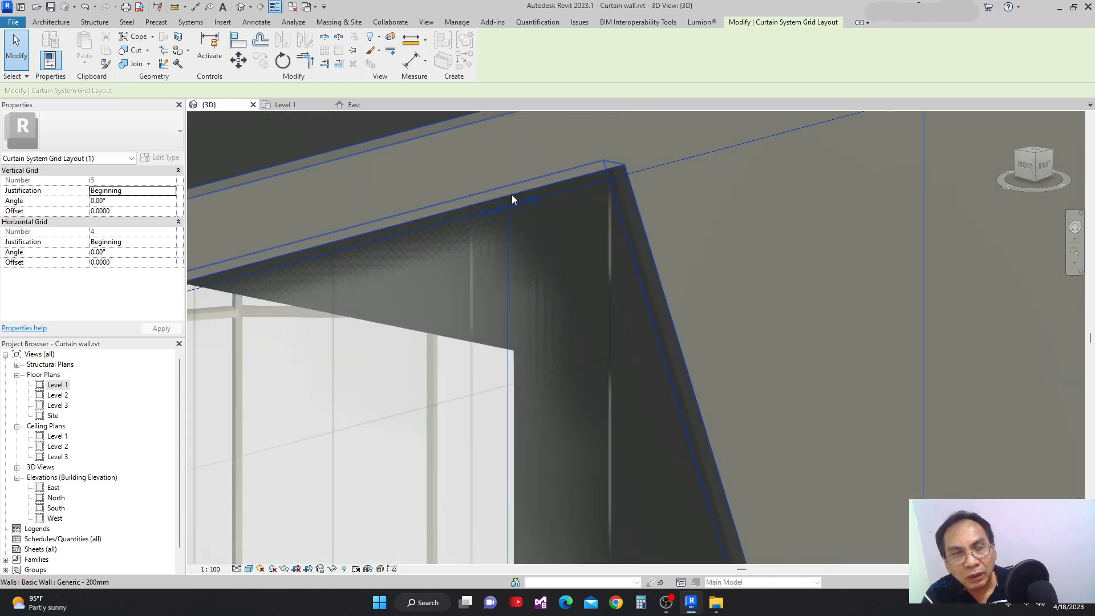
pyautogui.scroll(-5, 526, 198)
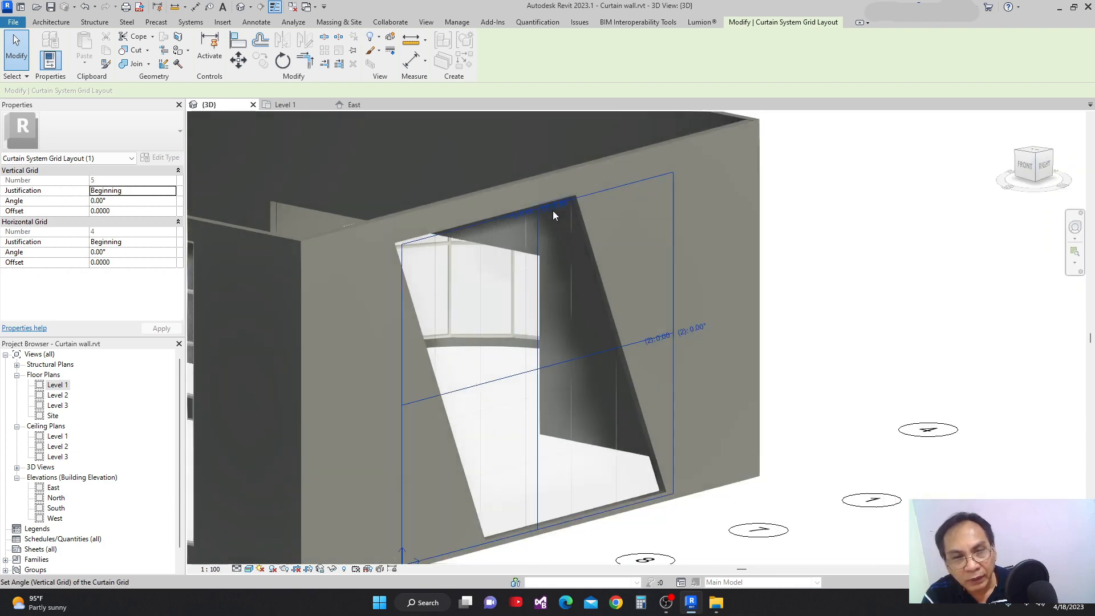
pyautogui.scroll(-2, 554, 216)
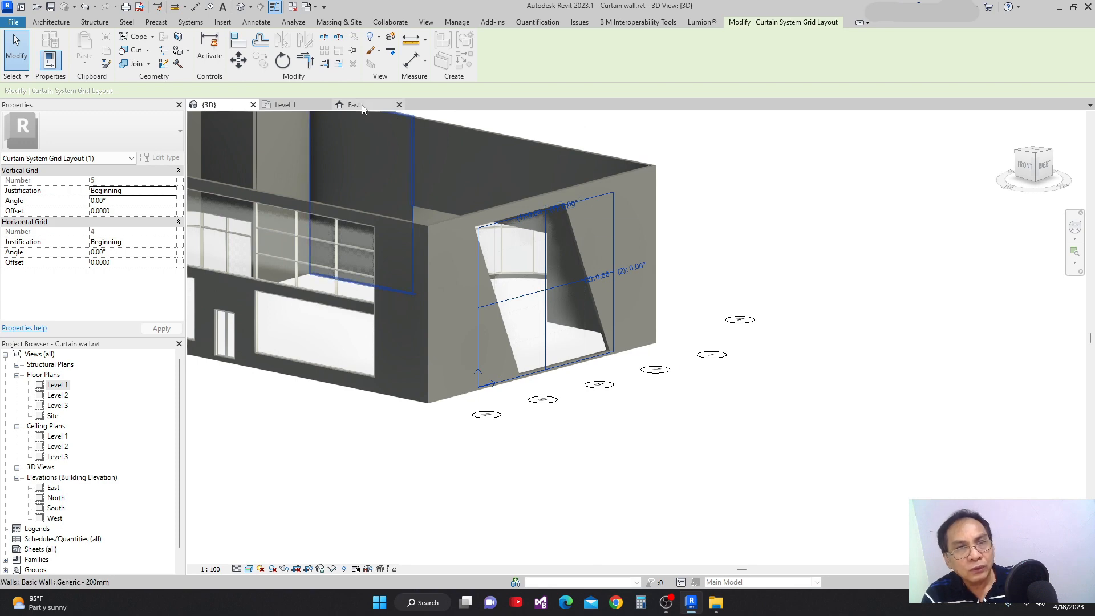
# Switch to the East elevation and inspect the slanted curtain wall's grid offset and angle controls.
pyautogui.click(365, 106)
pyautogui.scroll(3, 670, 341)
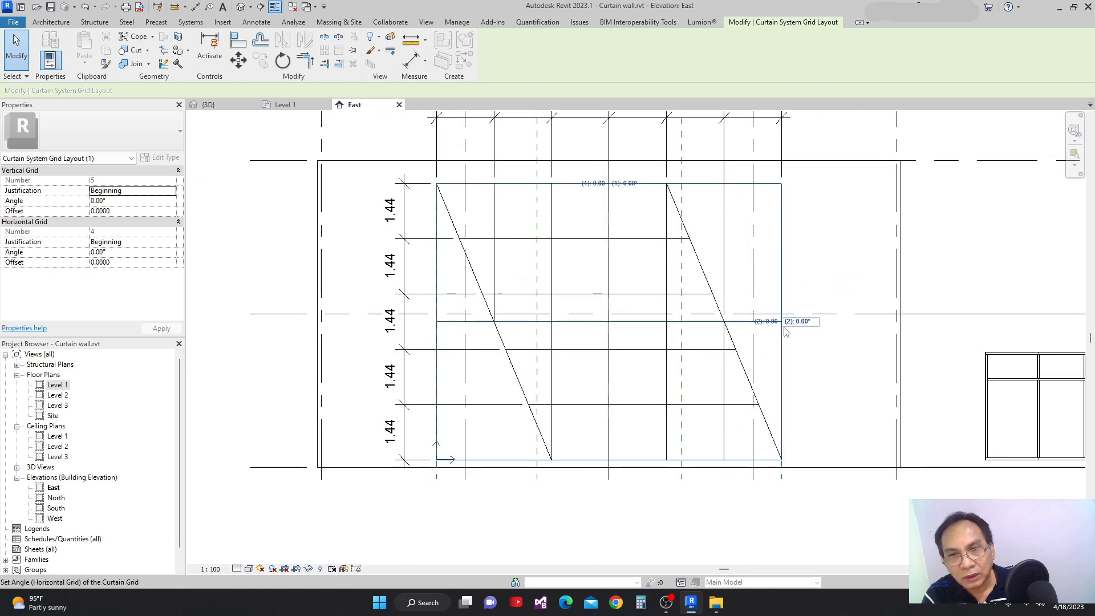
pyautogui.scroll(1, 779, 329)
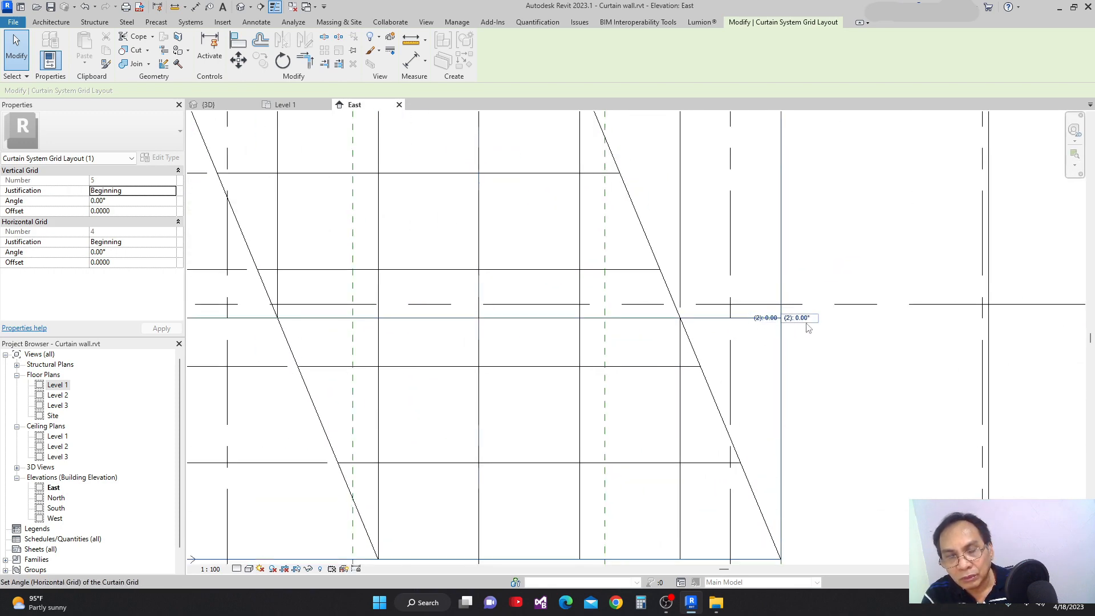
pyautogui.scroll(-4, 803, 327)
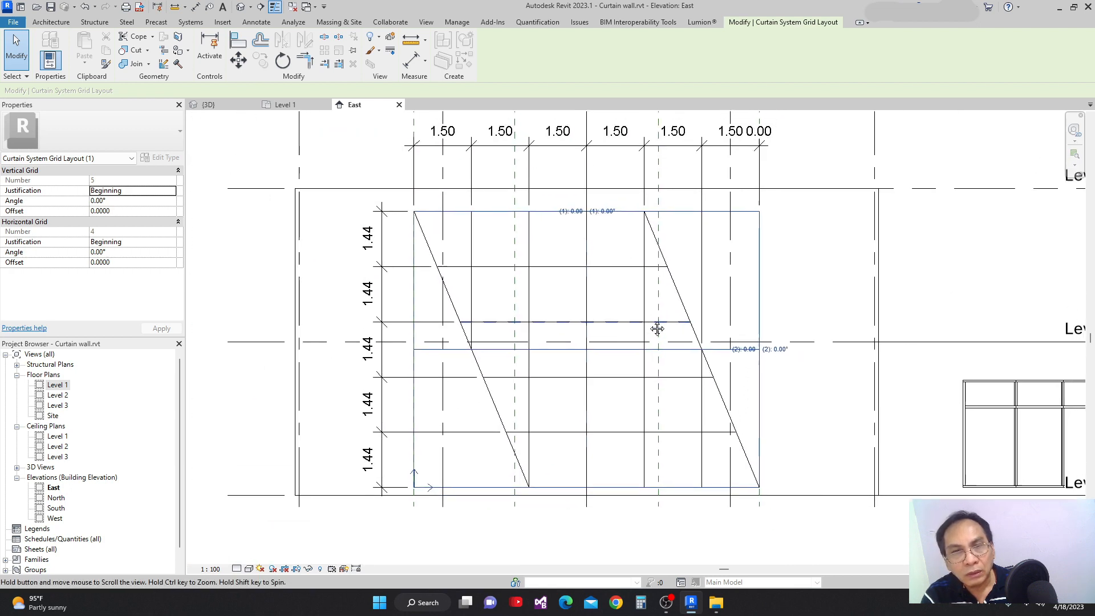
# Try a vertical grid offset of 5 m on the slanted curtain wall, returning it to 0.
pyautogui.click(571, 209)
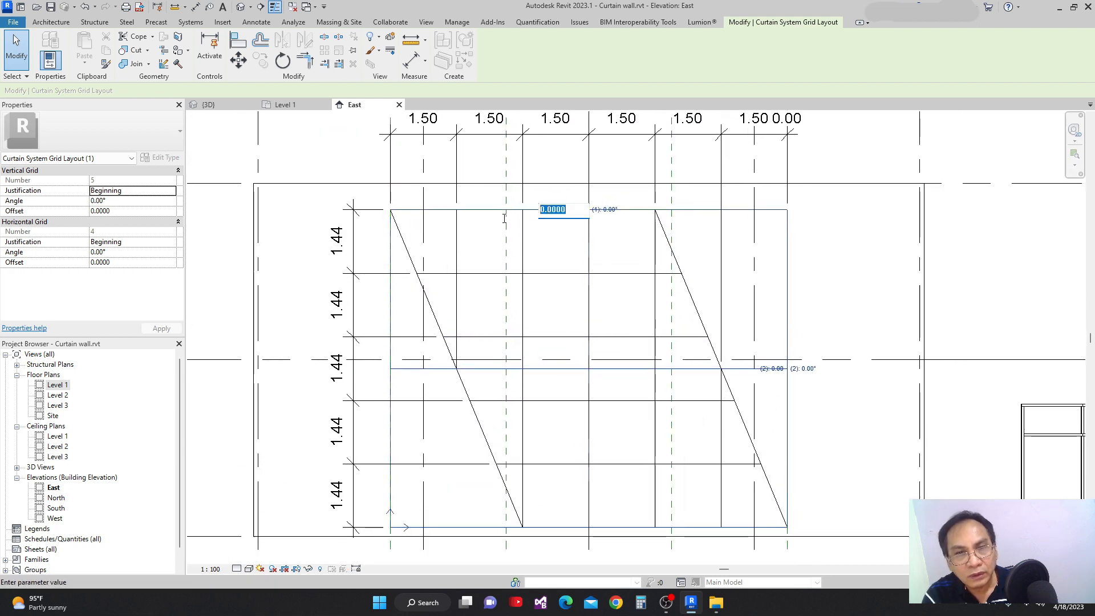
pyautogui.write('5')
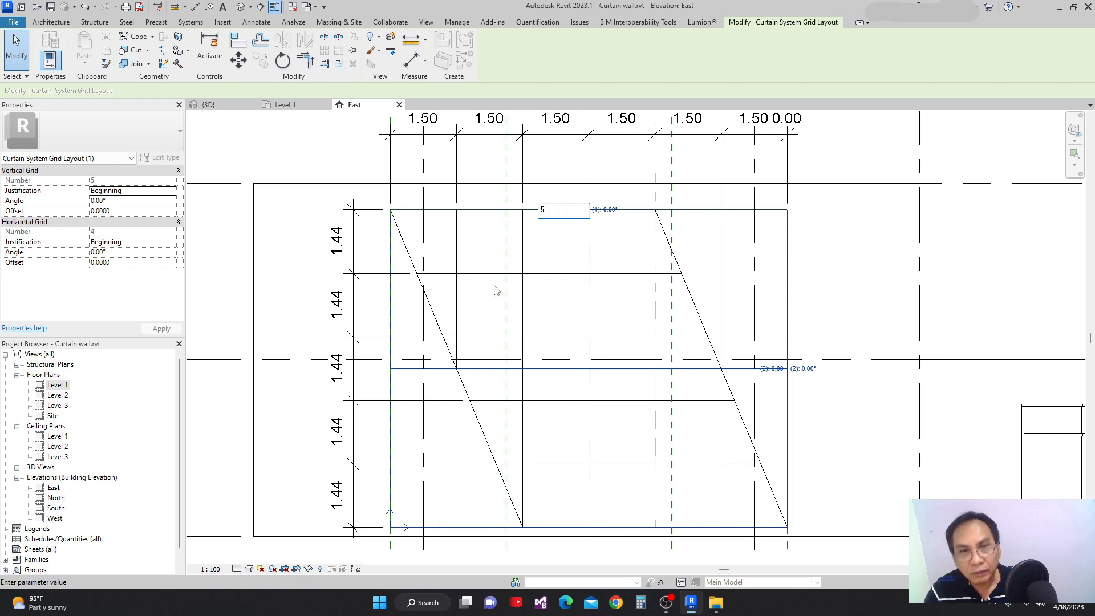
pyautogui.press('Return')
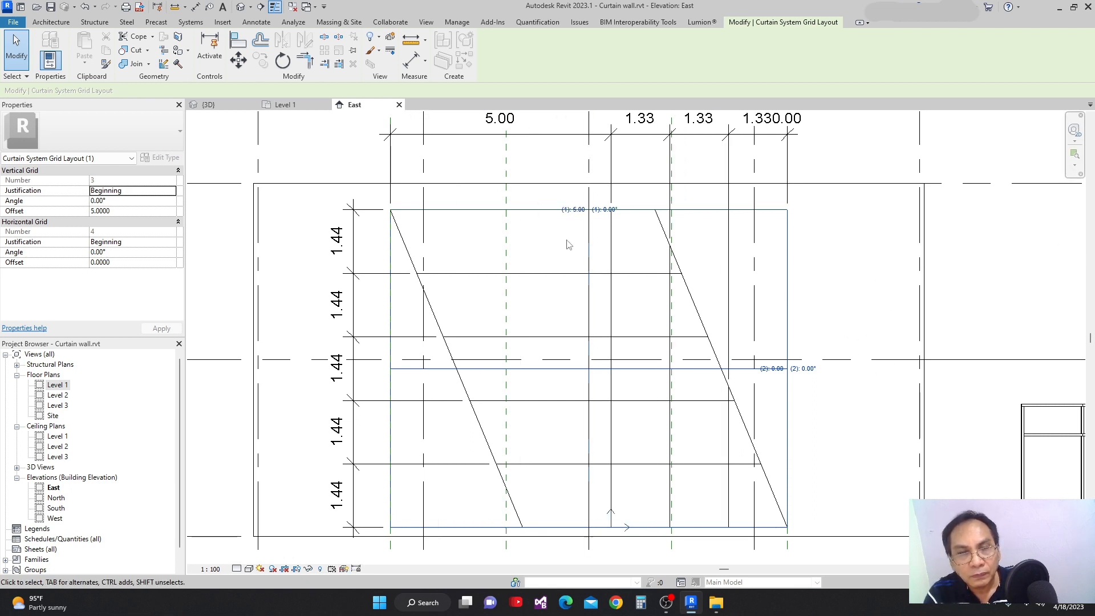
pyautogui.click(573, 210)
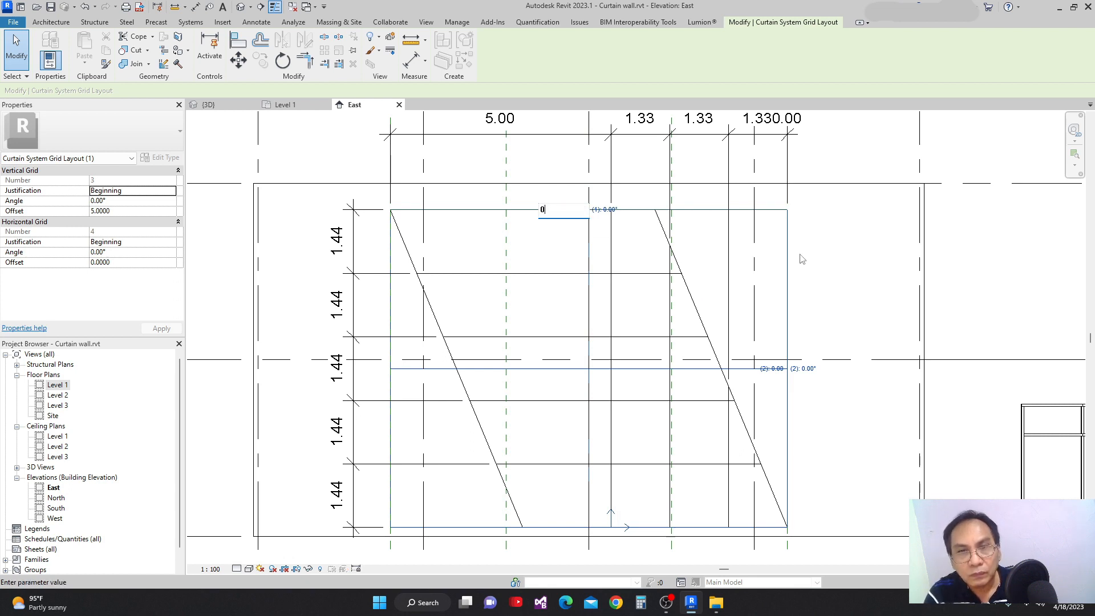
pyautogui.write('0')
pyautogui.press('Return')
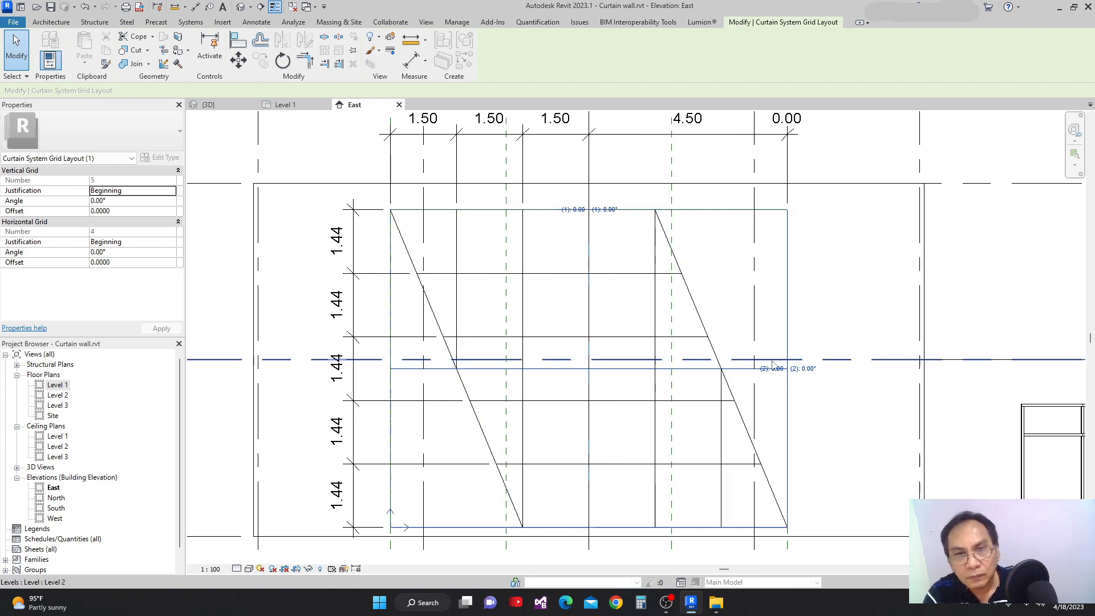
# Set the slanted curtain wall's vertical grid offset to 1 m.
pyautogui.click(577, 209)
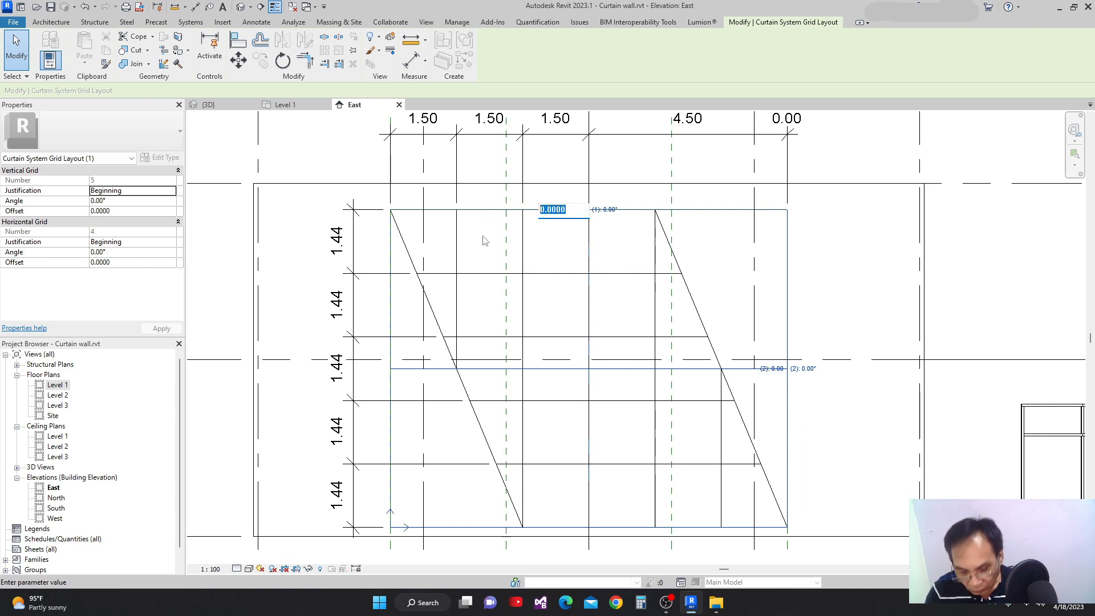
pyautogui.press('Return')
pyautogui.scroll(2, 728, 318)
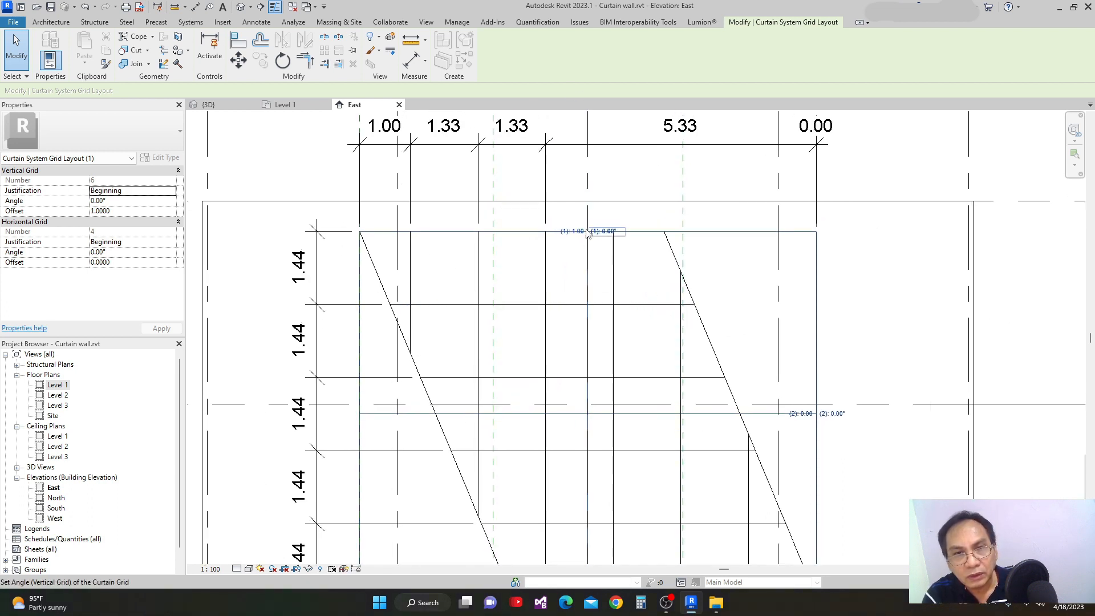
pyautogui.scroll(-1, 569, 270)
pyautogui.moveTo(567, 266); pyautogui.dragTo(564, 286, button='middle')
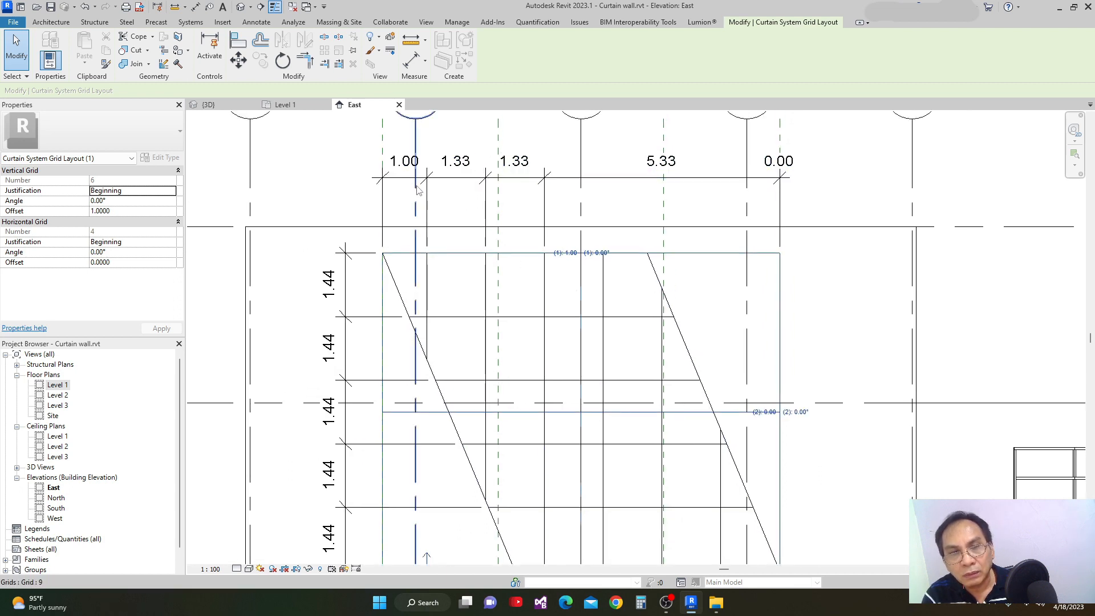
# Set the slanted curtain wall's horizontal grid offset to 1 m.
pyautogui.click(763, 412)
pyautogui.click(762, 412)
pyautogui.moveTo(762, 412); pyautogui.dragTo(677, 413)
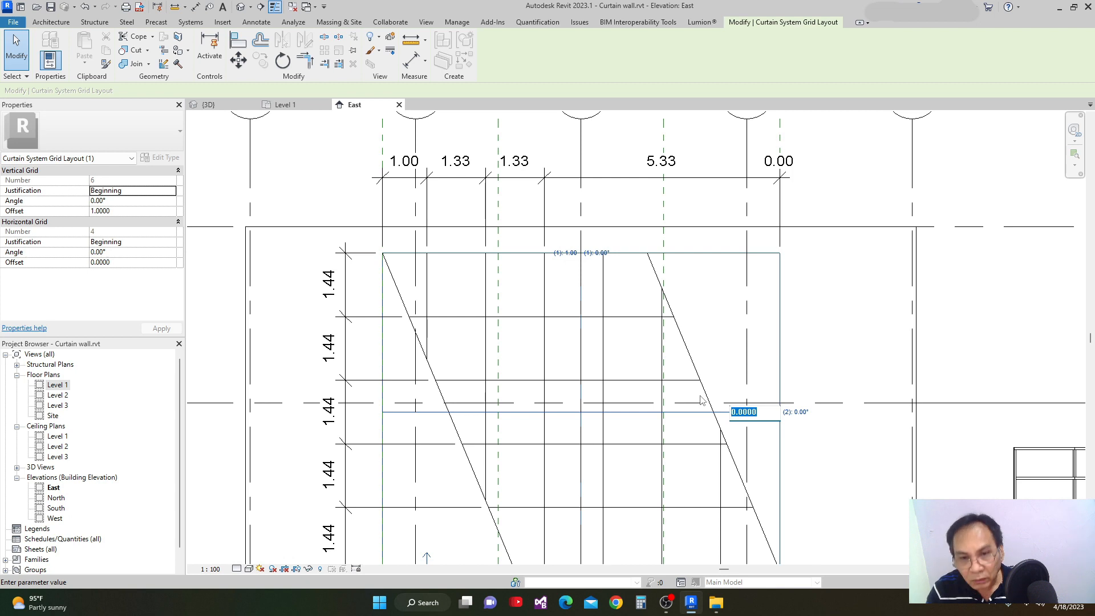
pyautogui.write('1')
pyautogui.press('Return')
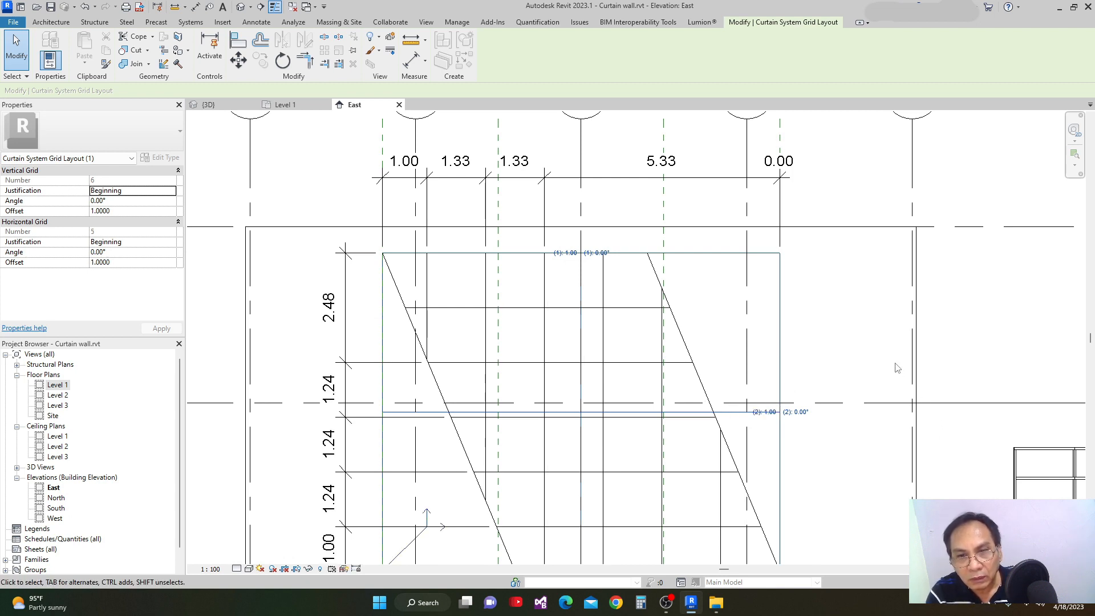
# Try centering the horizontal and vertical justification by moving the grid origin, returning both to Beginning.
pyautogui.scroll(-2, 885, 370)
pyautogui.moveTo(748, 391); pyautogui.dragTo(699, 345, button='middle')
pyautogui.scroll(1, 579, 424)
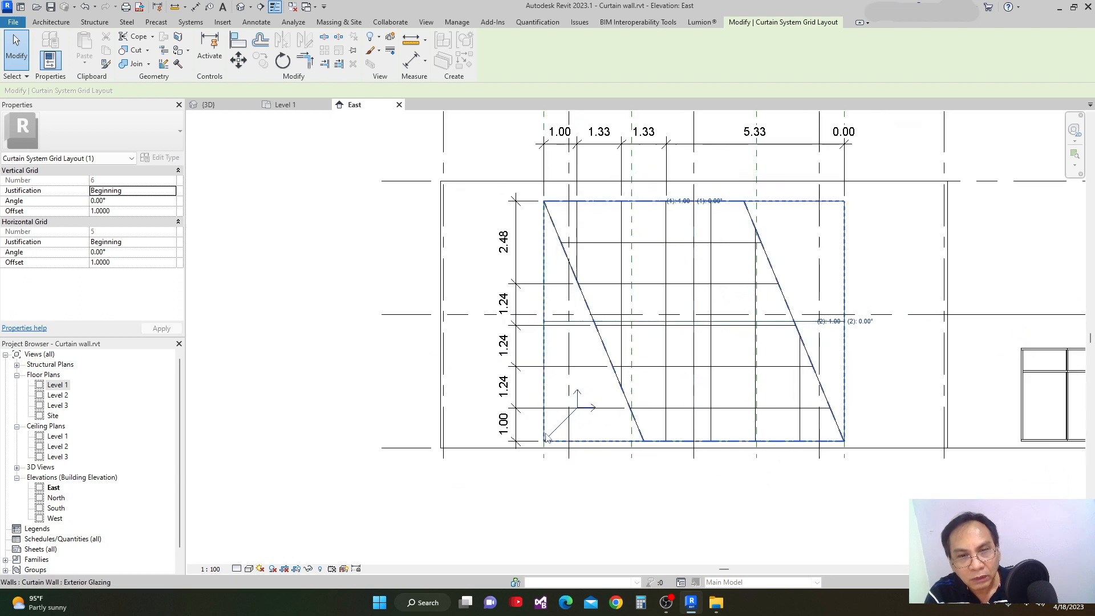
pyautogui.click(578, 412)
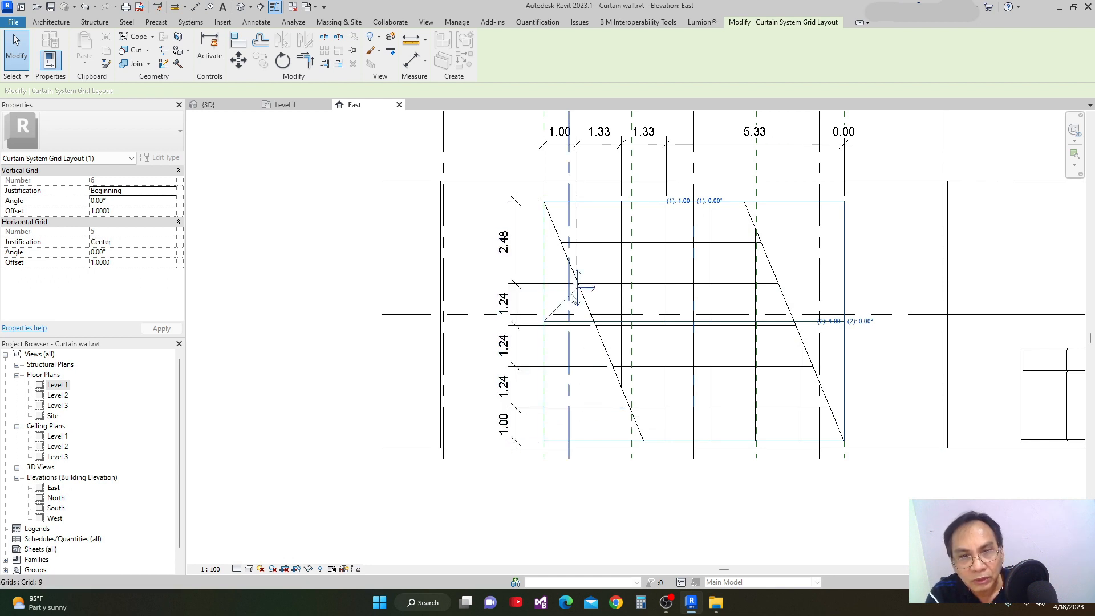
pyautogui.click(582, 291)
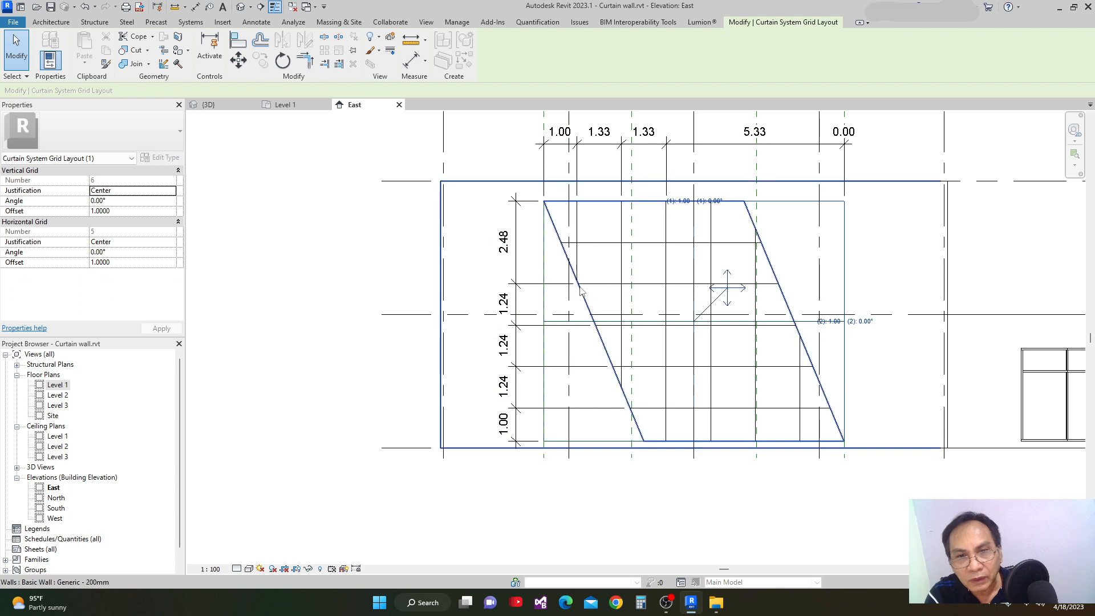
pyautogui.click(727, 292)
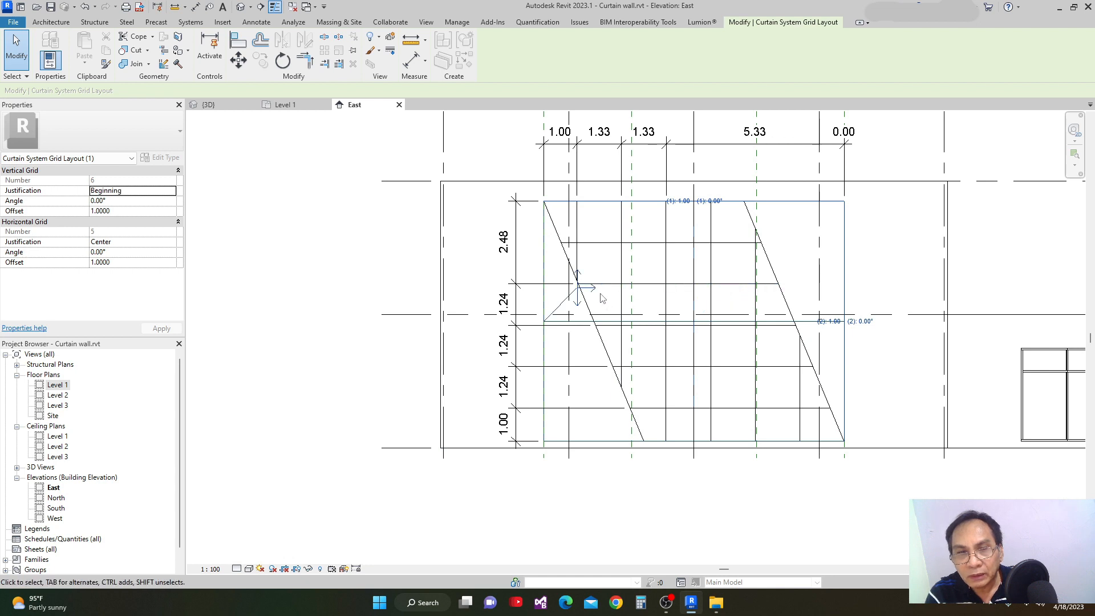
pyautogui.click(577, 298)
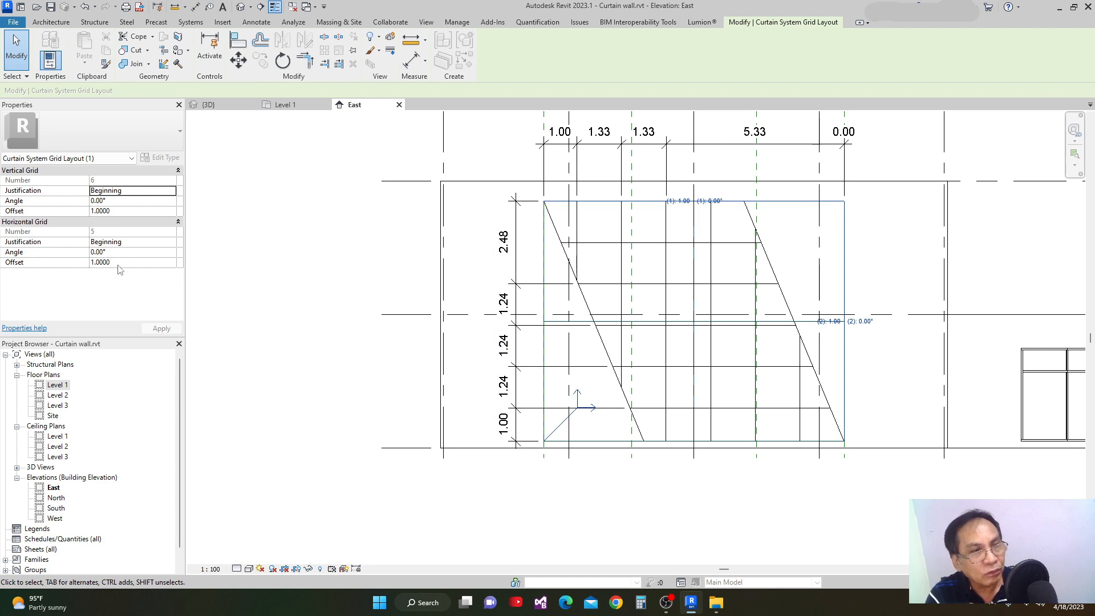
# Change both the vertical and horizontal grid justification to End and apply it.
pyautogui.click(170, 194)
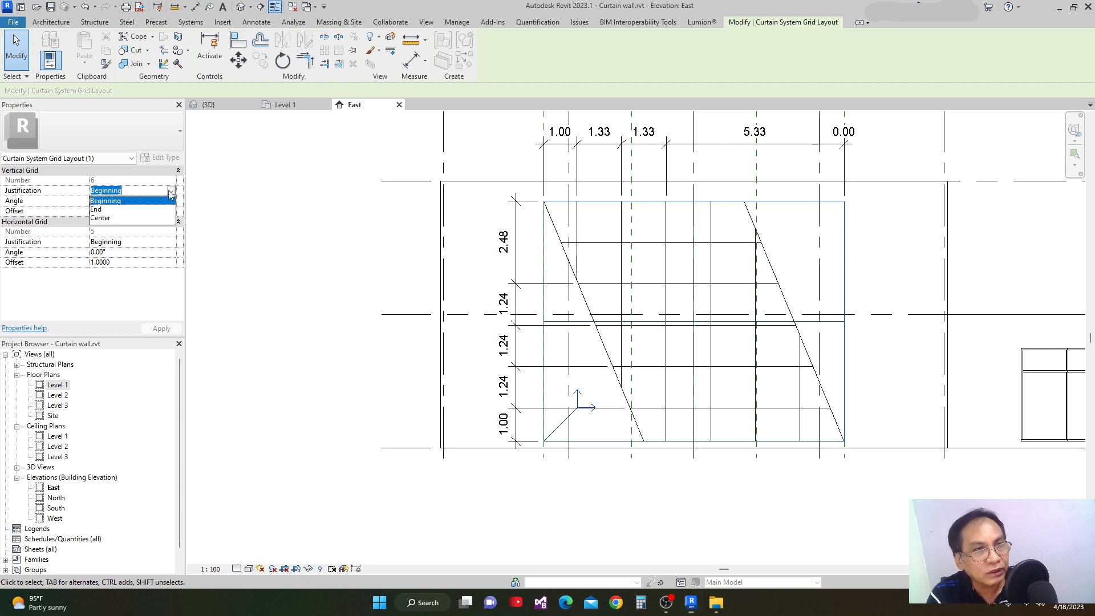
pyautogui.click(103, 212)
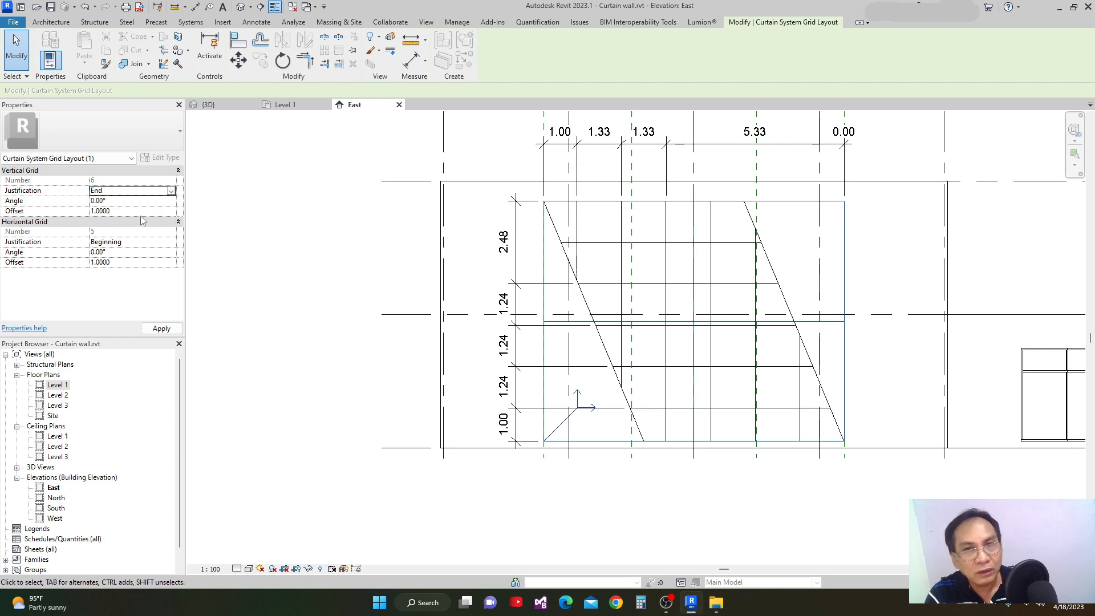
pyautogui.click(171, 242)
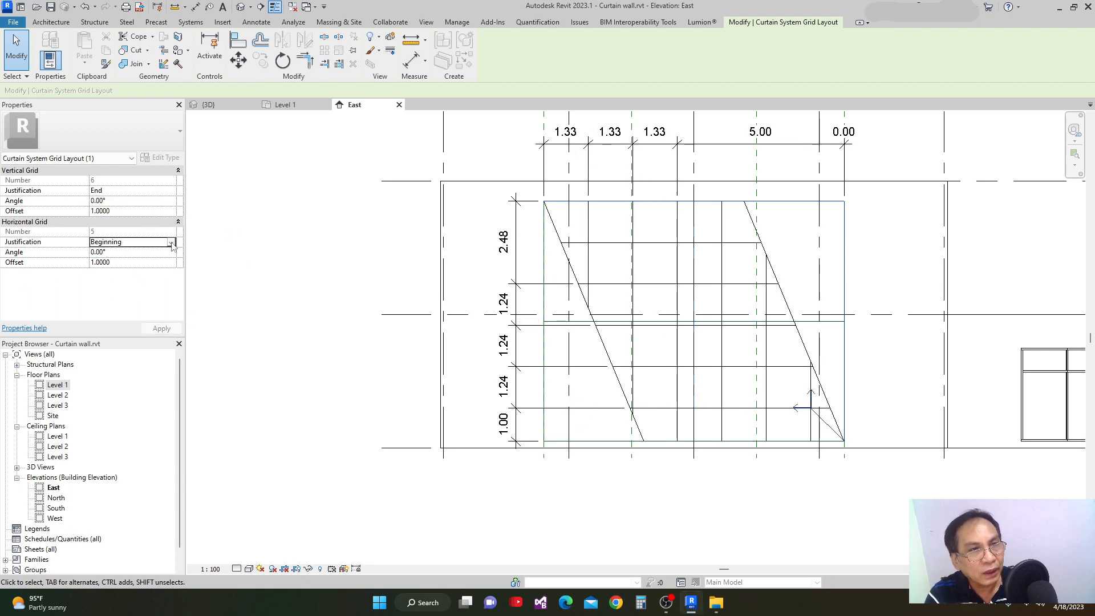
pyautogui.click(170, 242)
pyautogui.click(97, 260)
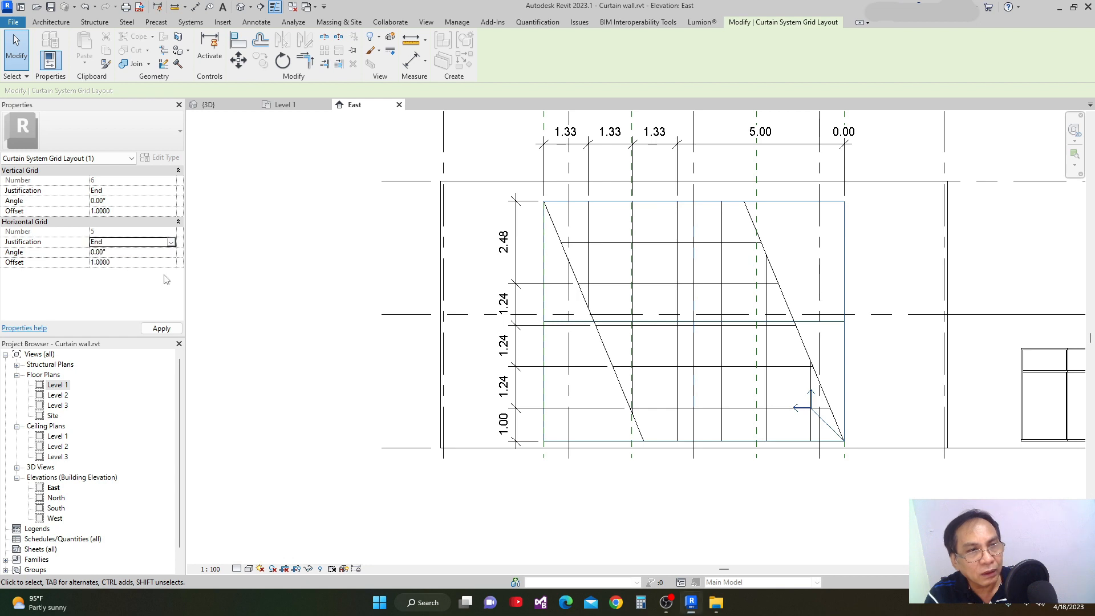
pyautogui.click(167, 330)
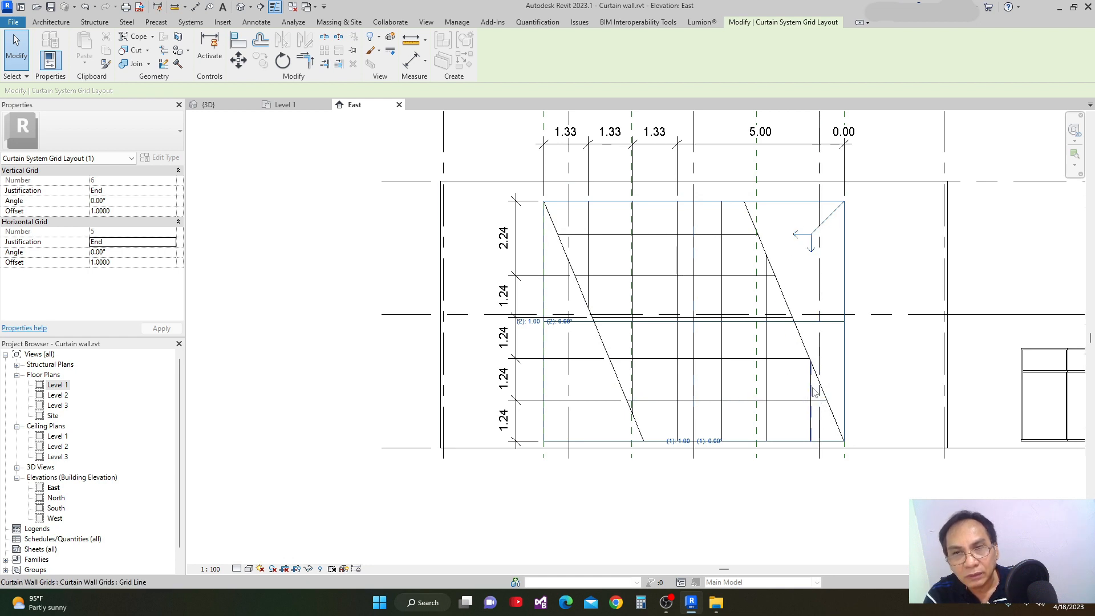
# Set both the vertical and horizontal grid justification to Center and apply it.
pyautogui.scroll(-2, 816, 394)
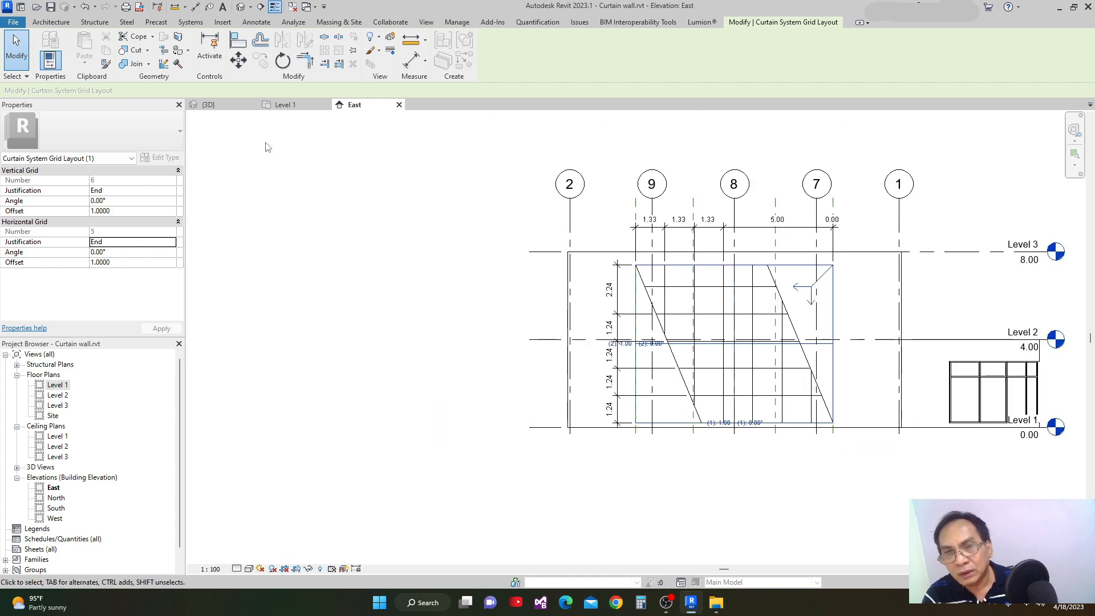
pyautogui.scroll(2, 702, 300)
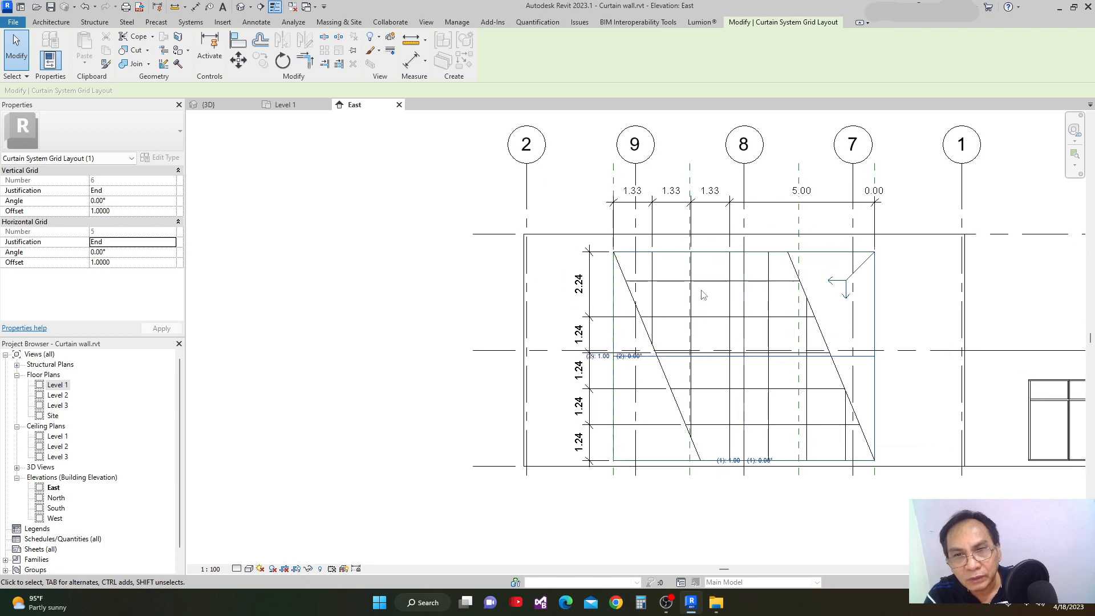
pyautogui.click(173, 192)
pyautogui.click(117, 214)
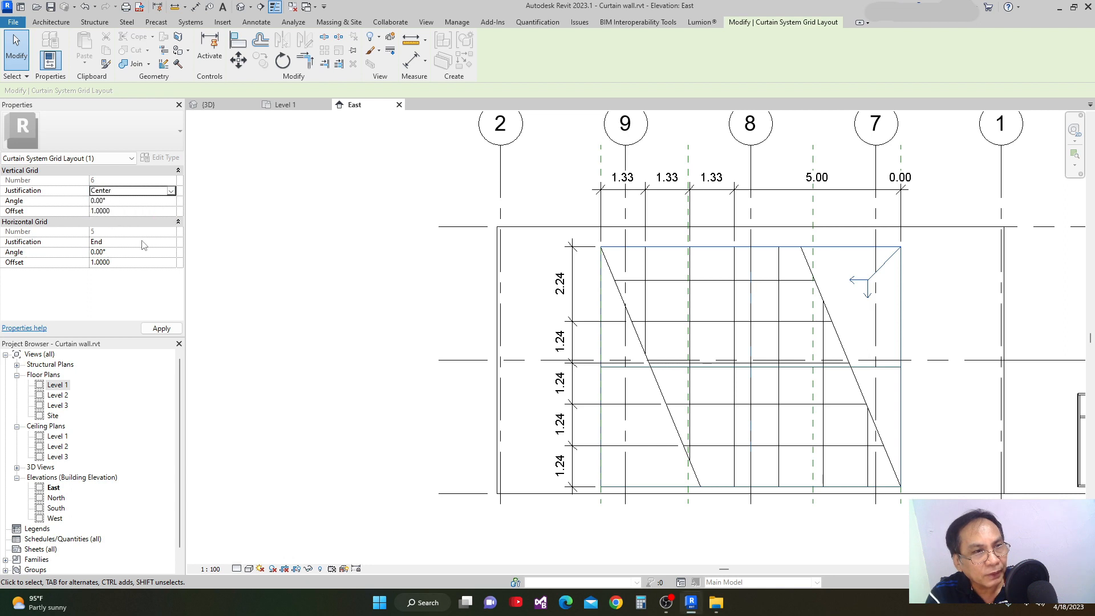
pyautogui.click(171, 244)
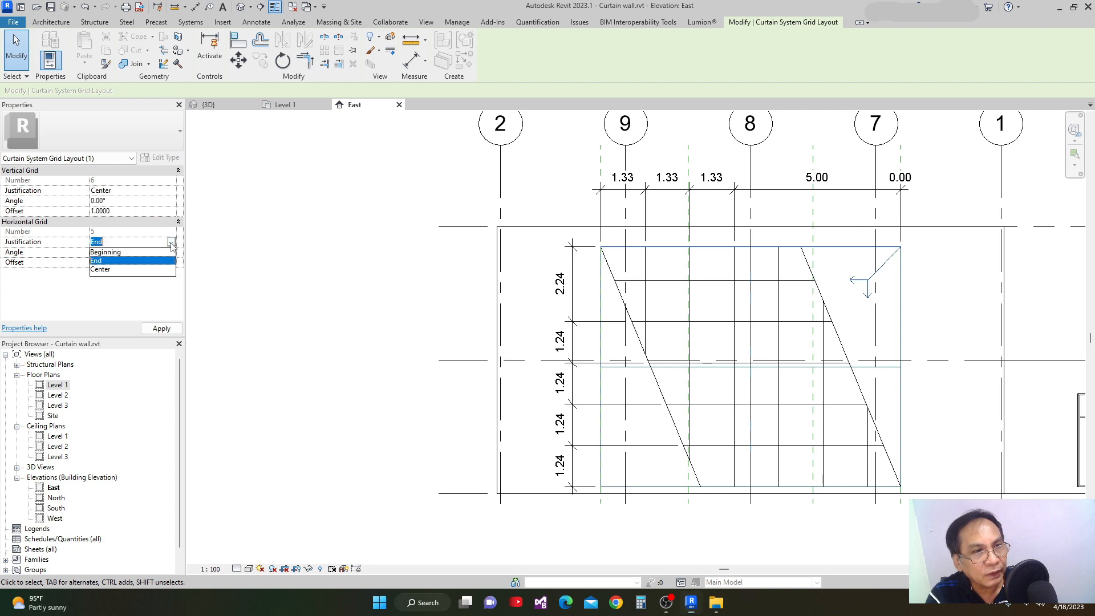
pyautogui.click(104, 270)
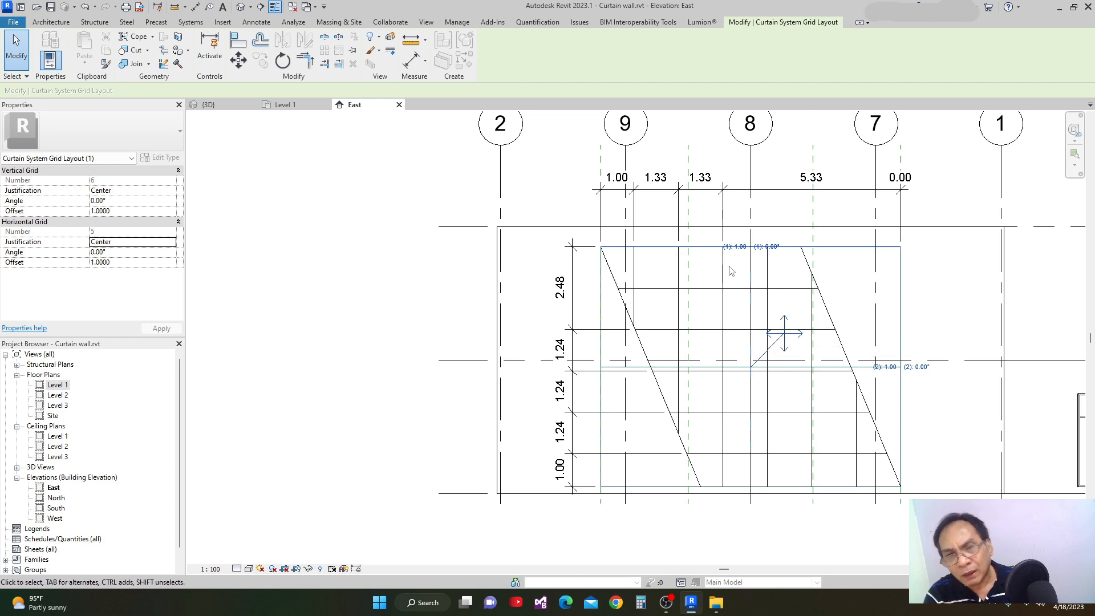
# Set the vertical grid angle to 45° and remove the dimension references that become invalid.
pyautogui.scroll(1, 770, 344)
pyautogui.moveTo(769, 346); pyautogui.dragTo(624, 327, button='middle')
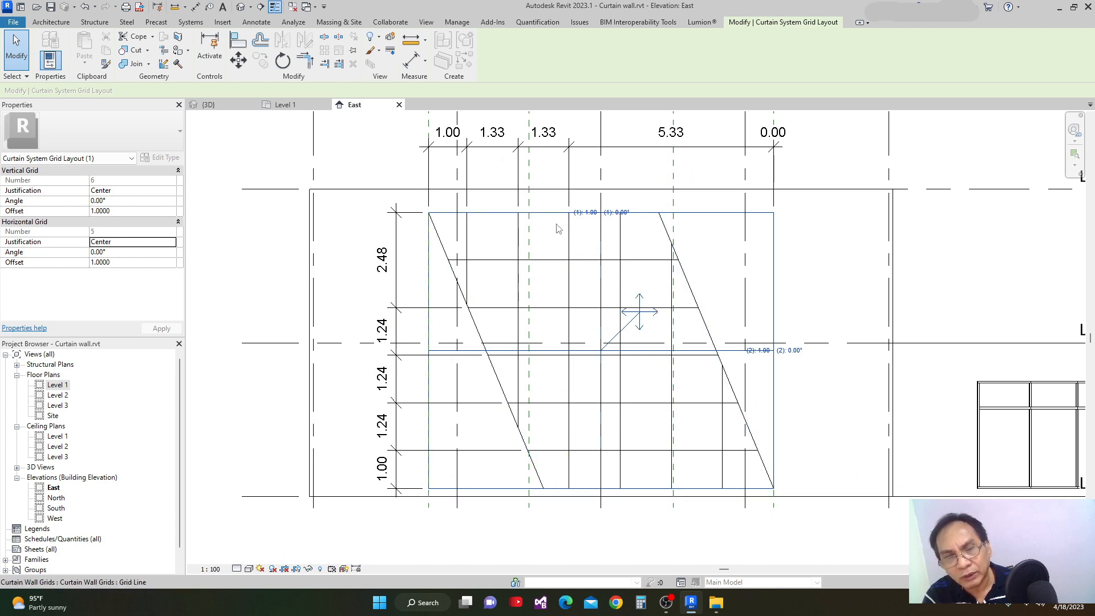
pyautogui.click(621, 214)
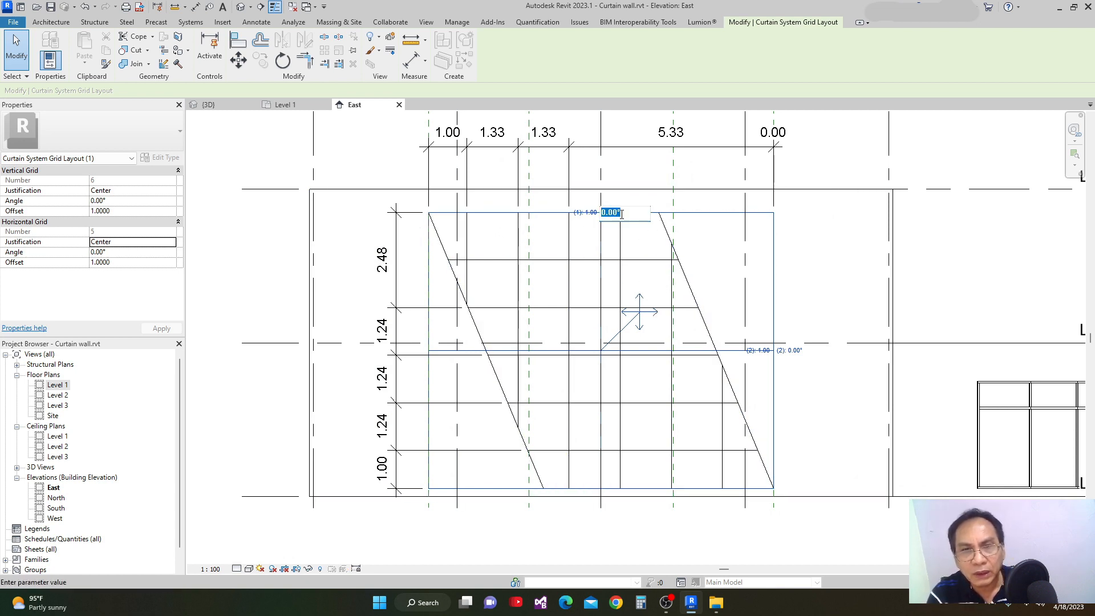
pyautogui.write('45')
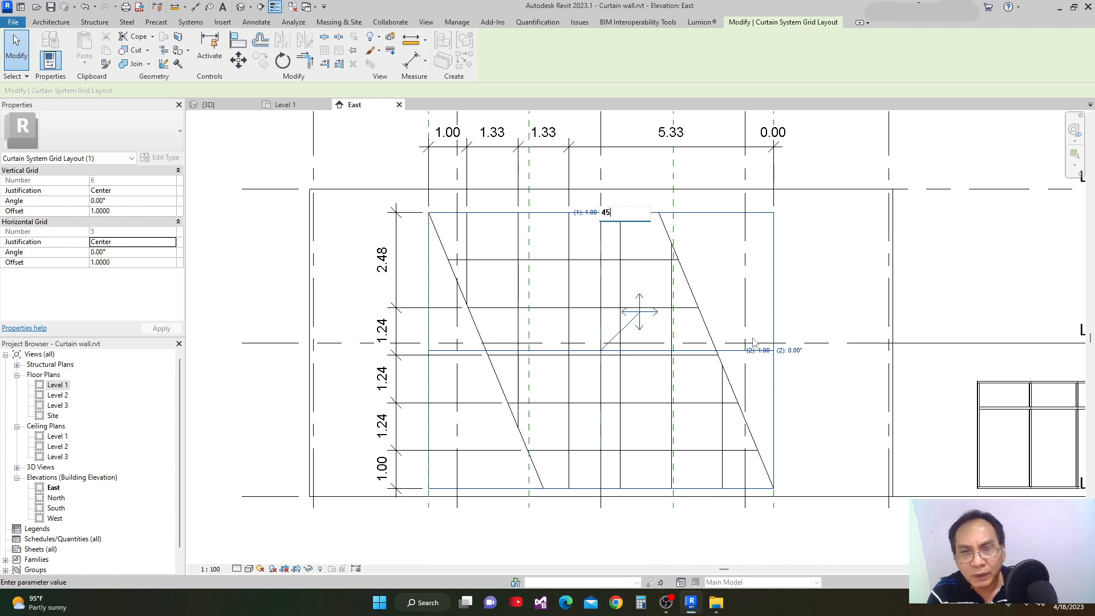
pyautogui.press('Return')
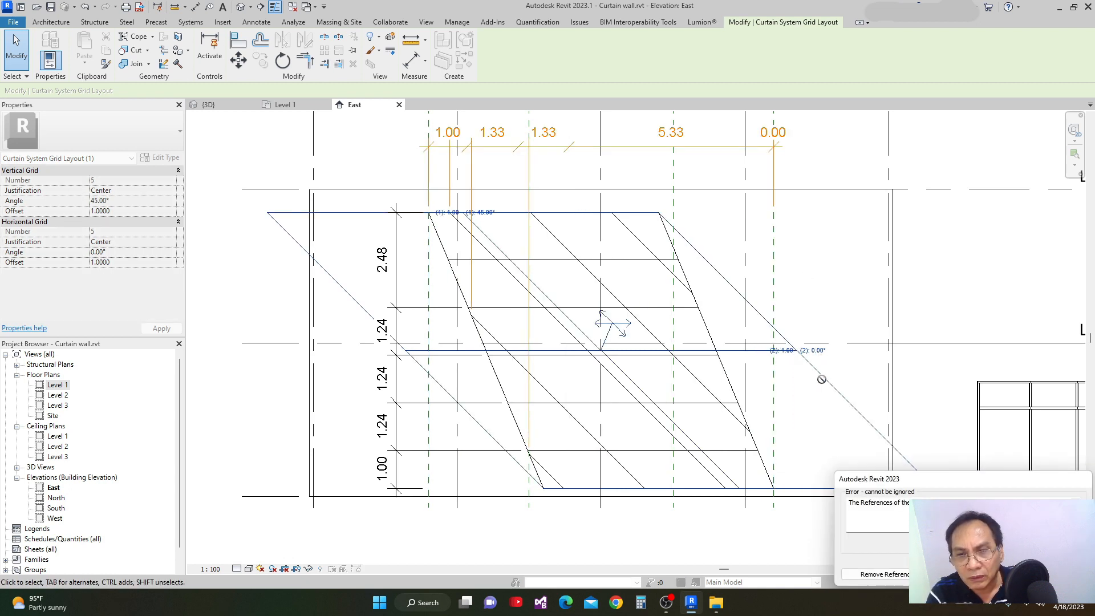
pyautogui.click(876, 574)
# Set the slanted glazing's horizontal grid angle to 45°, remove the invalid dimension references, and leave the grid layout.
pyautogui.click(812, 350)
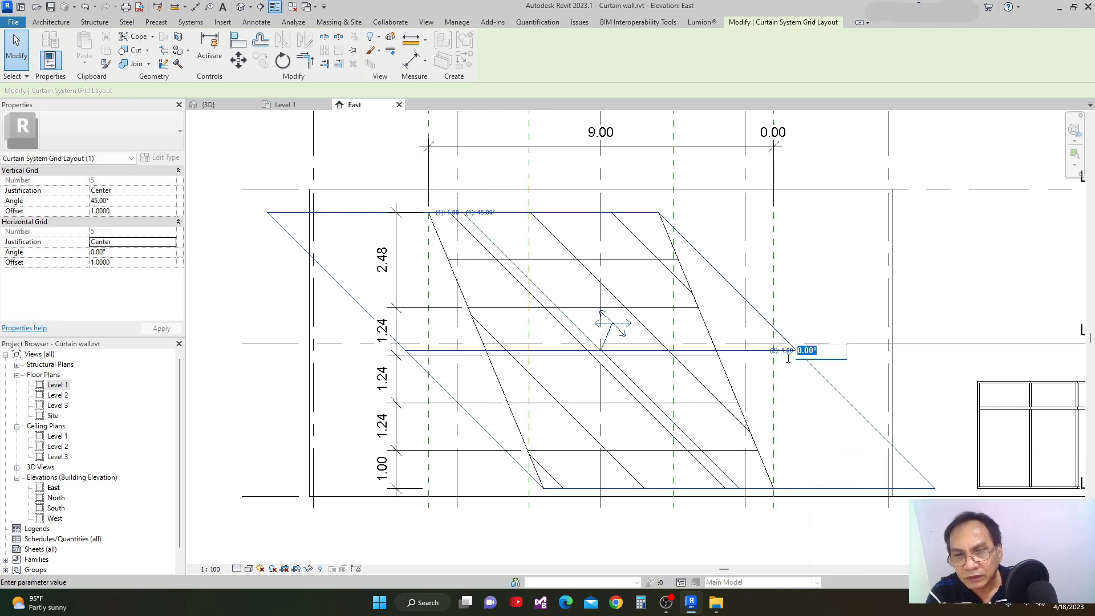
pyautogui.write('45')
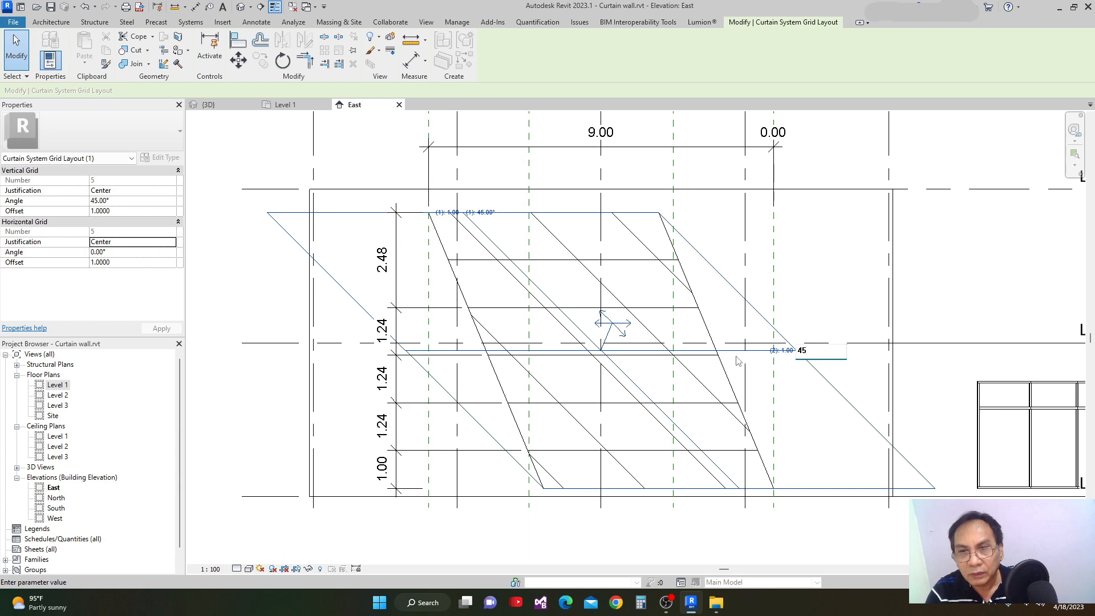
pyautogui.press('Return')
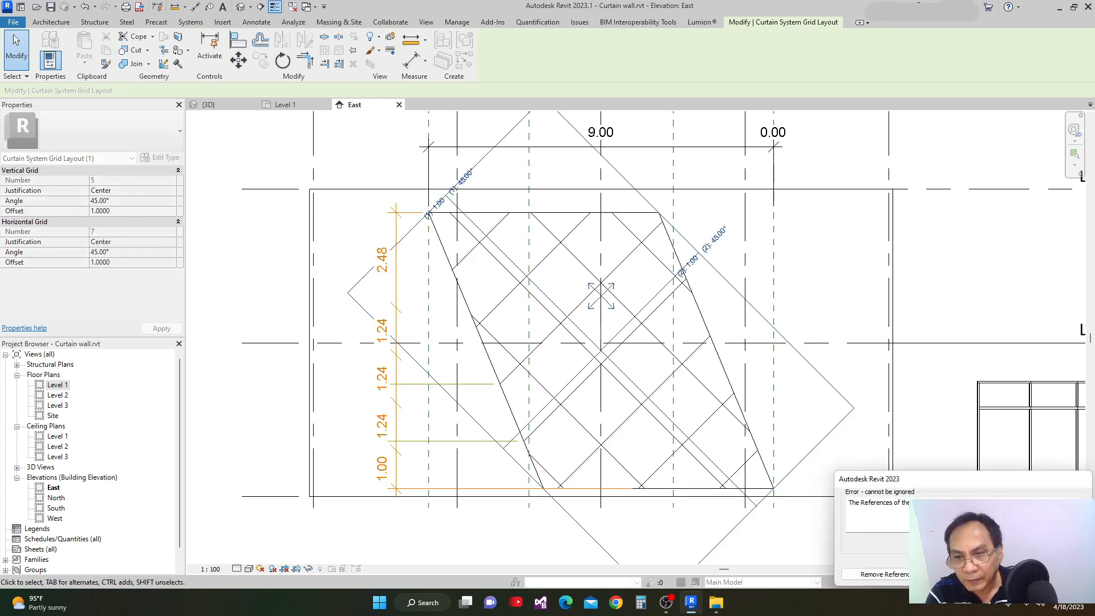
pyautogui.click(881, 574)
pyautogui.scroll(-2, 801, 328)
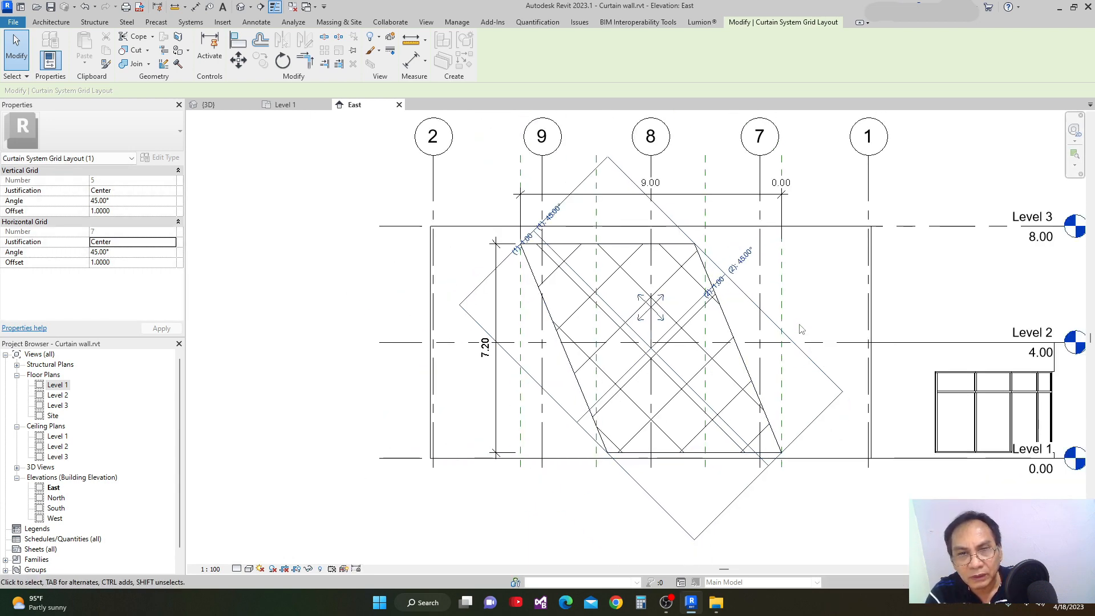
pyautogui.moveTo(800, 324); pyautogui.dragTo(743, 386, button='middle')
pyautogui.click(861, 331)
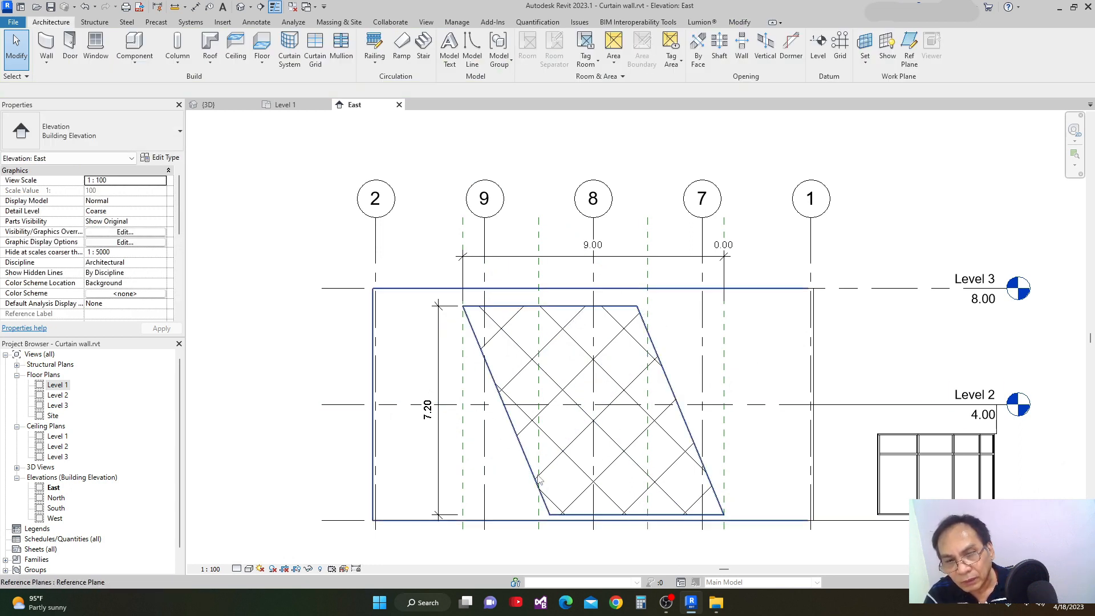
# Switch to the 3D view and examine the diagonal grid on the slanted exterior glazing.
pyautogui.scroll(-1, 539, 479)
pyautogui.moveTo(546, 421); pyautogui.dragTo(582, 434, button='middle')
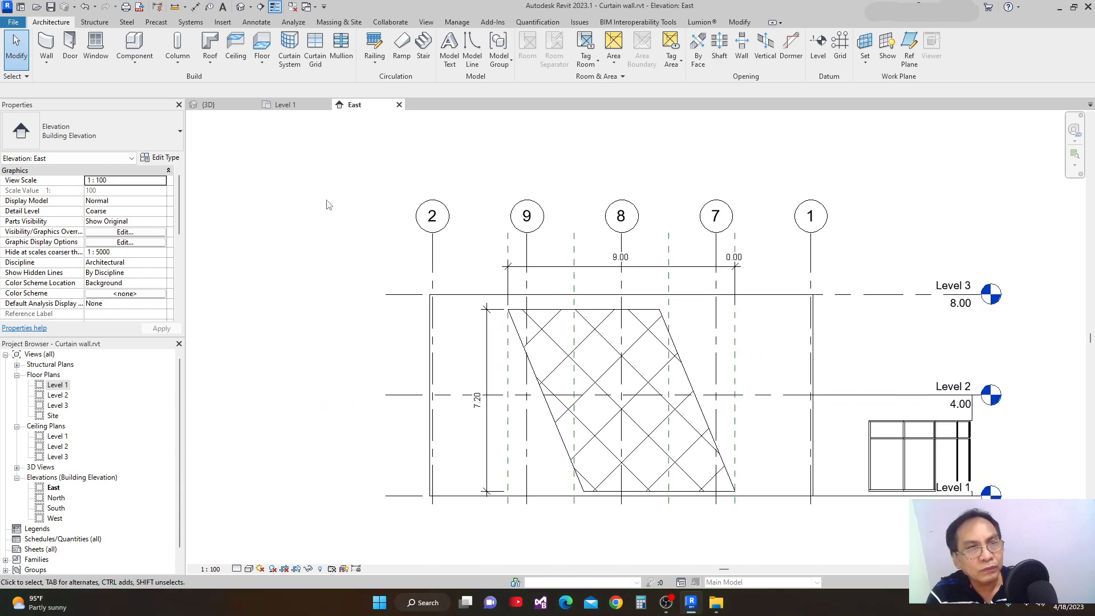
pyautogui.click(208, 104)
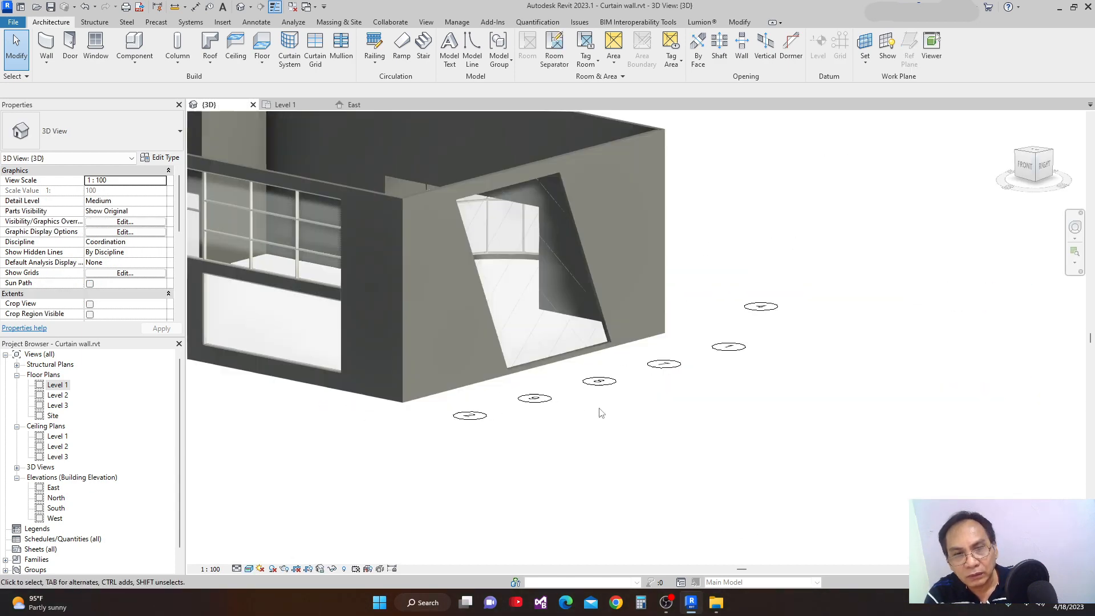
pyautogui.scroll(-3, 682, 506)
pyautogui.scroll(4, 810, 502)
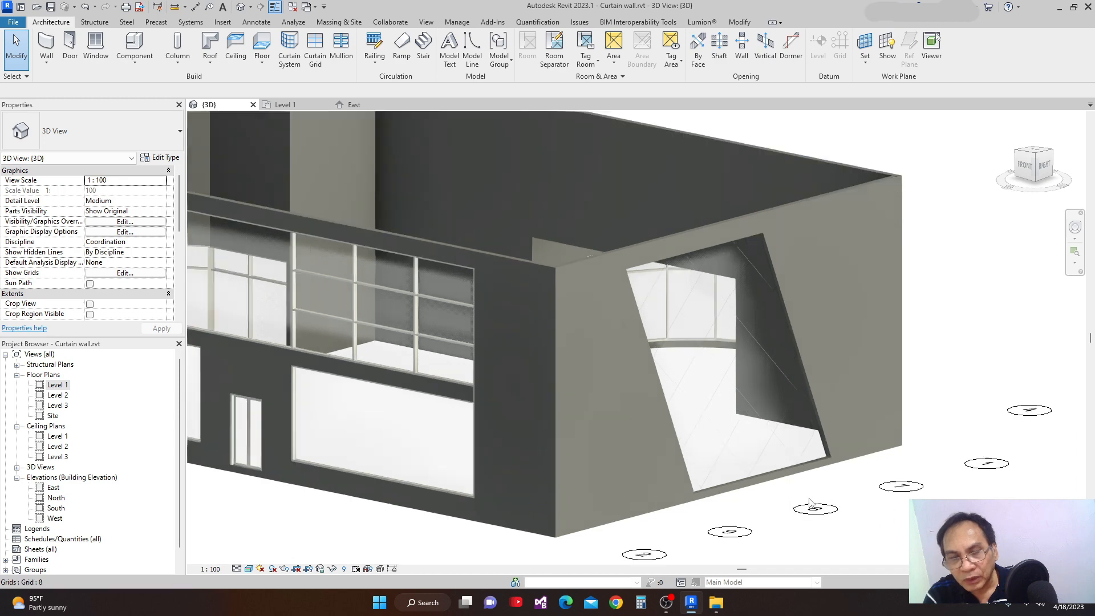
pyautogui.scroll(2, 810, 502)
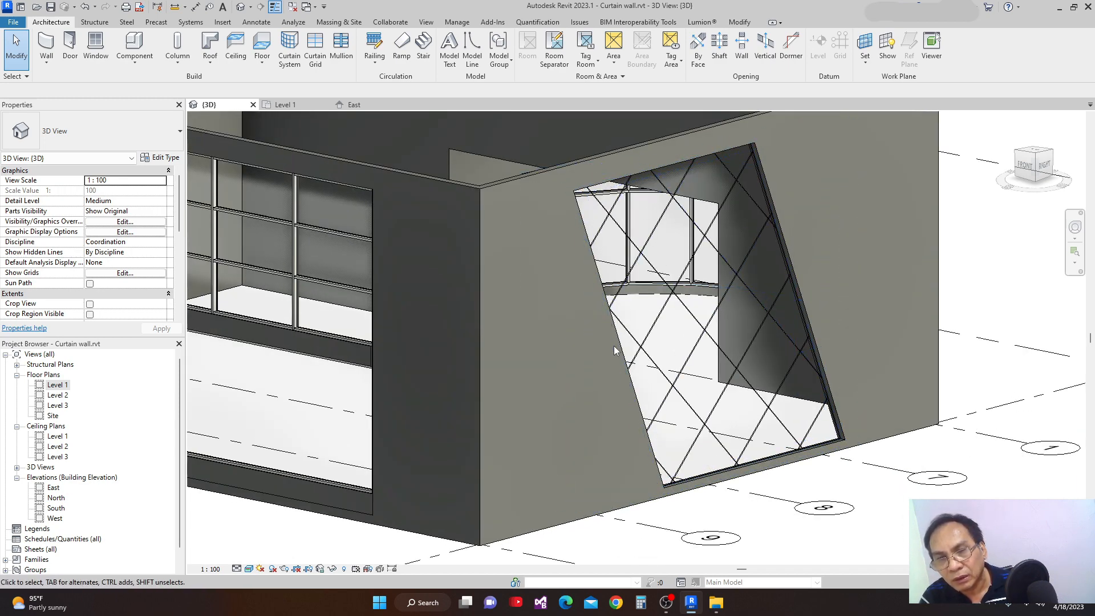
pyautogui.scroll(-1, 692, 360)
pyautogui.moveTo(727, 420); pyautogui.dragTo(713, 439, button='middle')
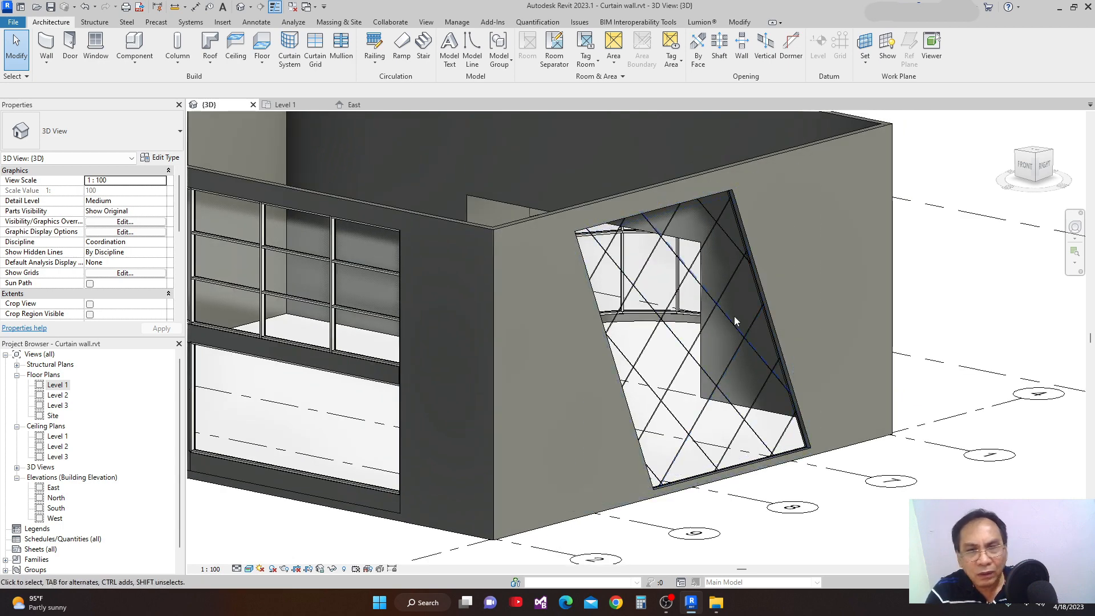
# Set the Exterior Glazing type's vertical mullion interior type to Circular Mullion : 25mm Radius and apply it.
pyautogui.click(645, 215)
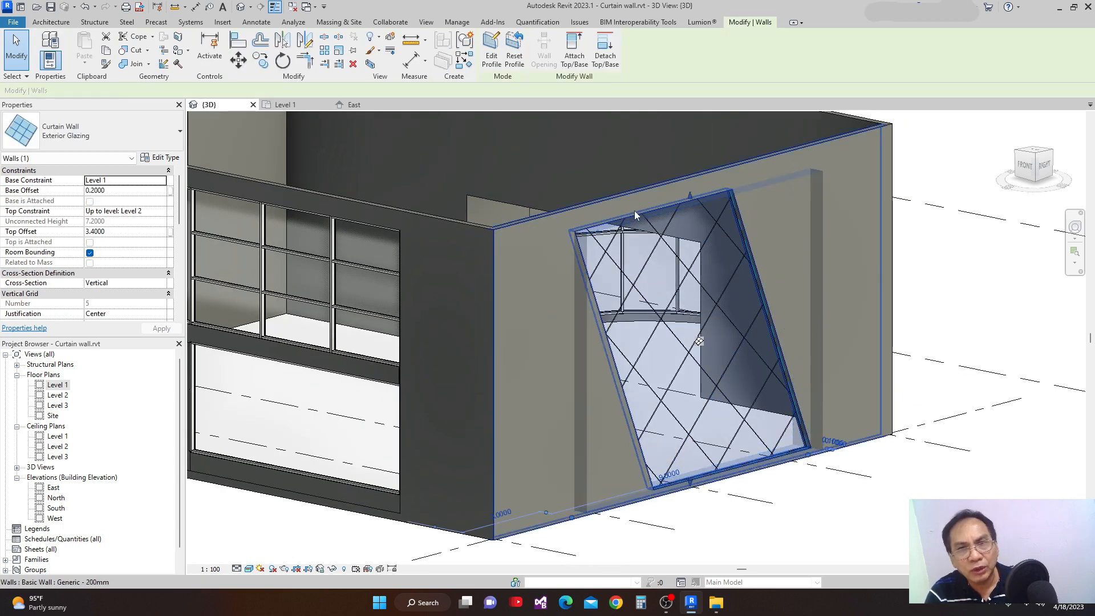
pyautogui.click(160, 158)
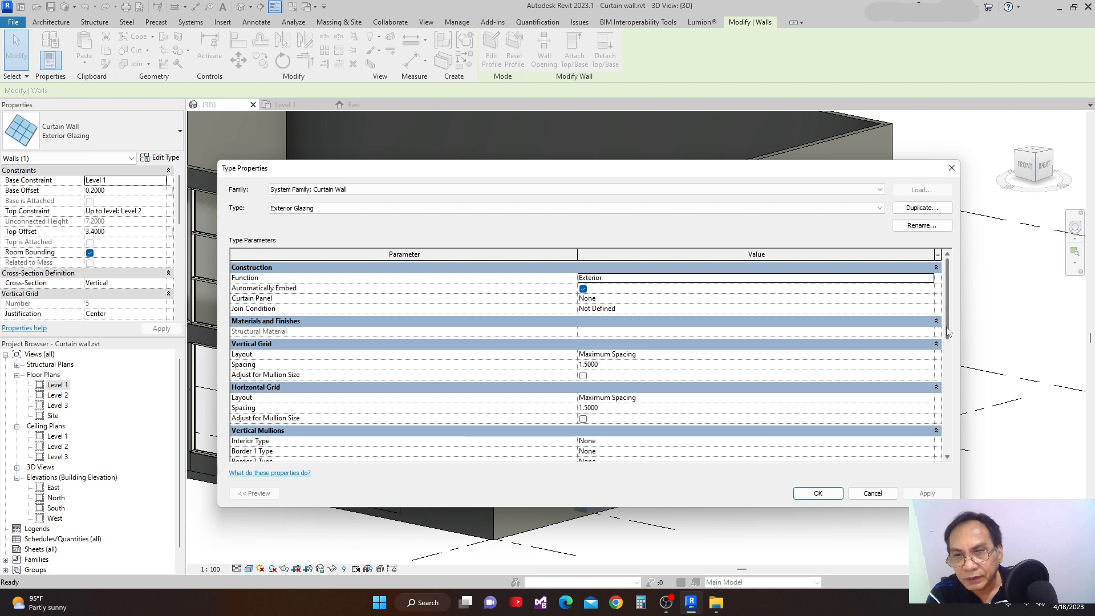
pyautogui.scroll(-3, 945, 371)
pyautogui.scroll(-2, 945, 370)
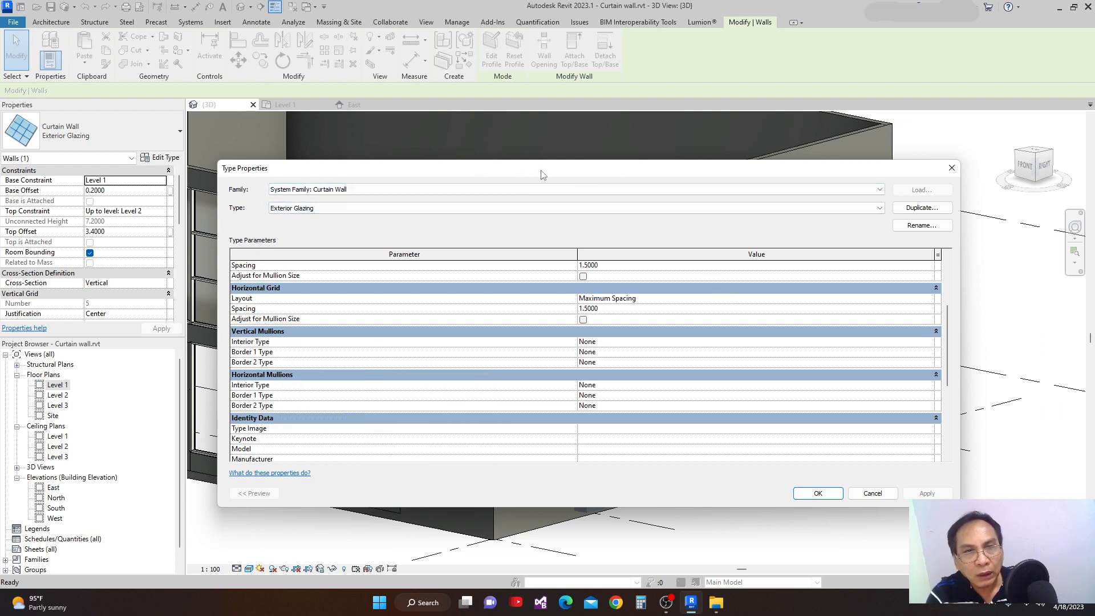
pyautogui.moveTo(542, 174); pyautogui.dragTo(454, 175)
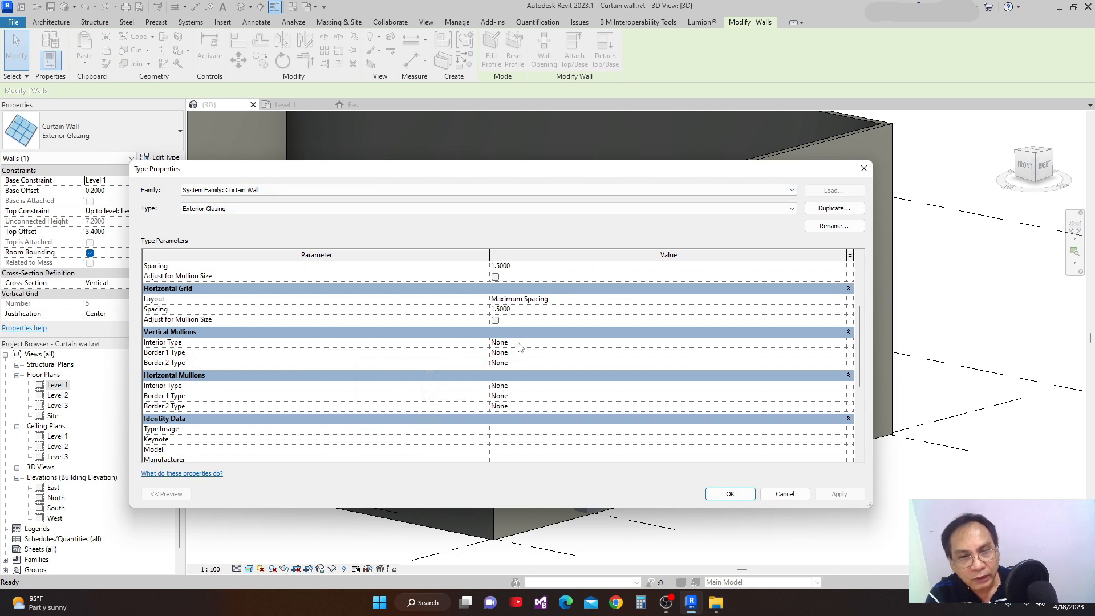
pyautogui.click(738, 342)
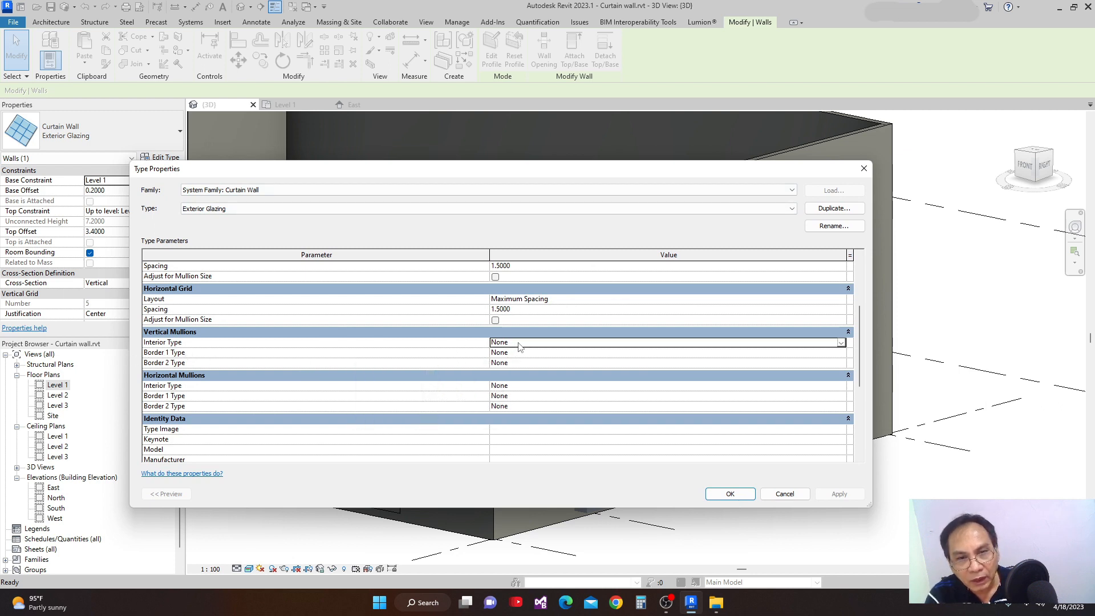
pyautogui.click(841, 343)
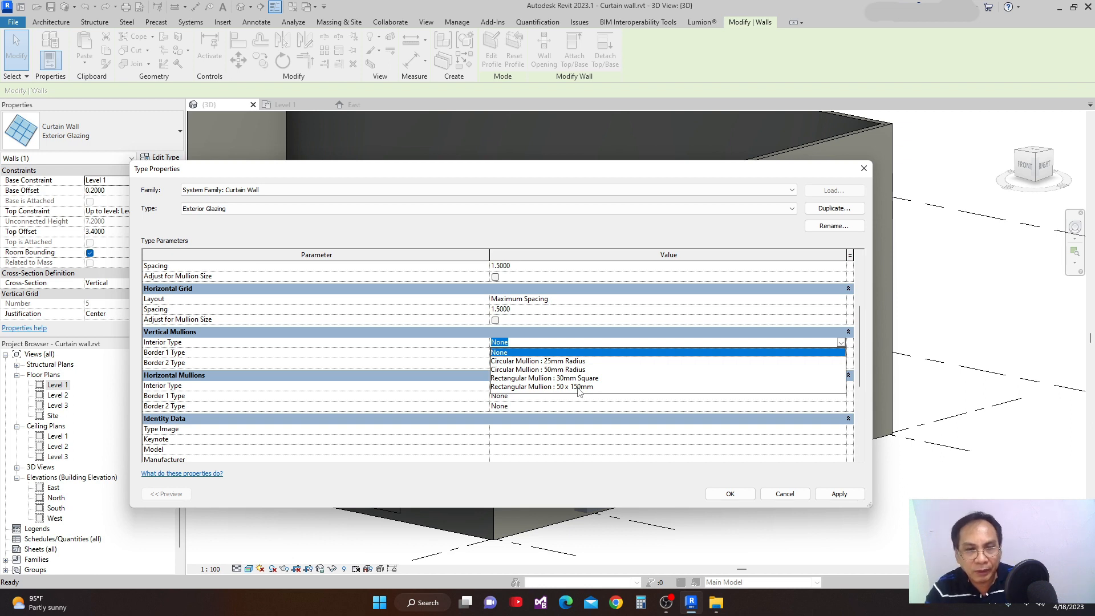
pyautogui.click(542, 361)
pyautogui.click(839, 494)
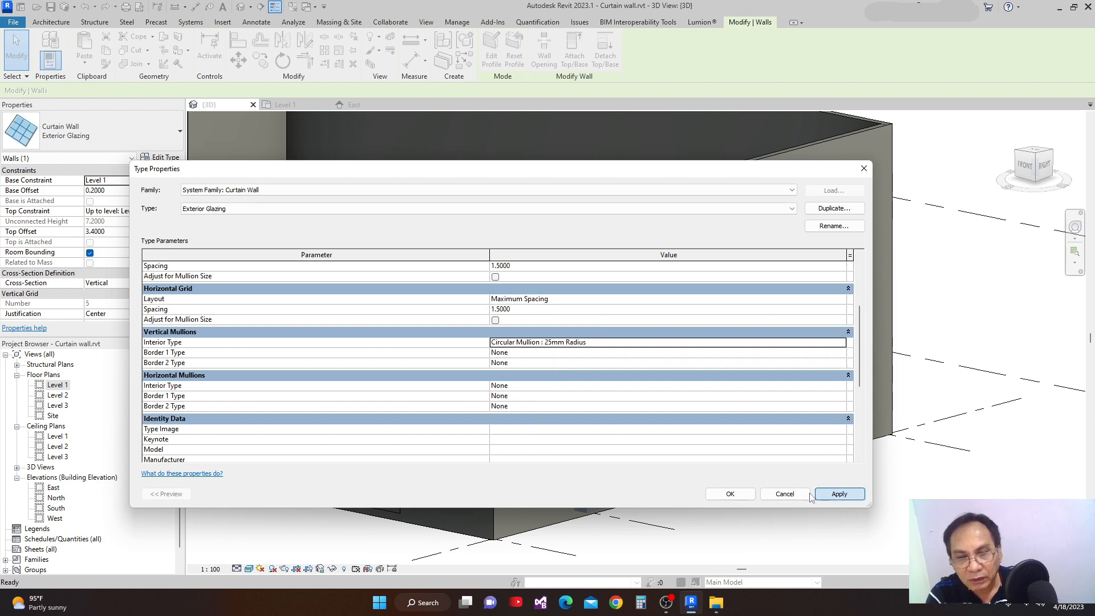
pyautogui.click(730, 494)
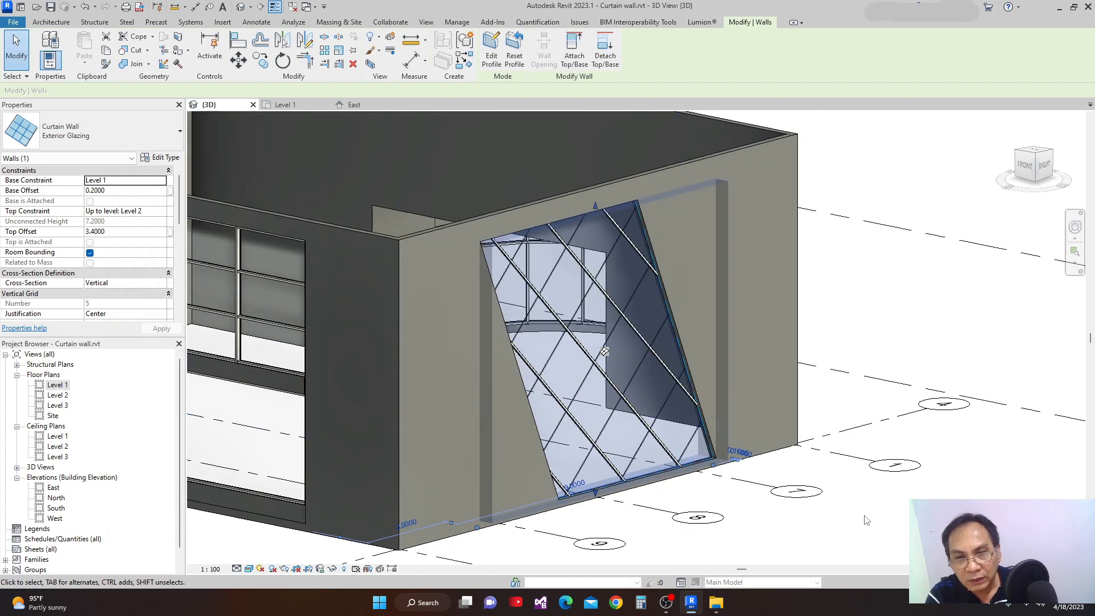
pyautogui.click(866, 520)
# Set the Exterior Glazing type's vertical mullion interior type to Rectangular Mullion : 30mm Square and apply it.
pyautogui.scroll(5, 517, 423)
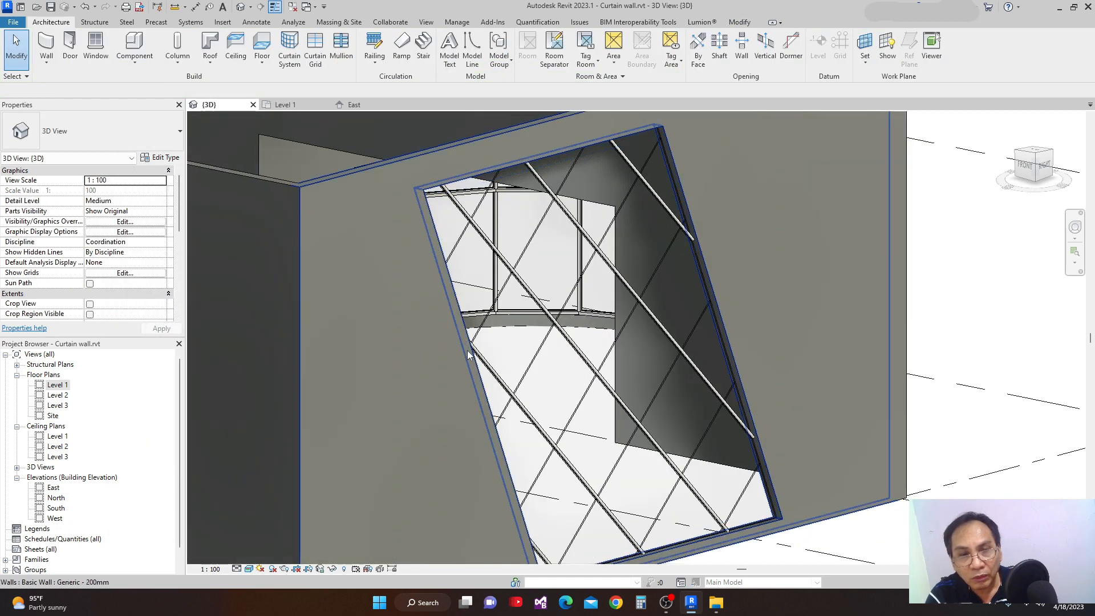
pyautogui.keyDown('shift'); pyautogui.moveTo(517, 423); pyautogui.dragTo(503, 477, button='middle'); pyautogui.keyUp('shift')
pyautogui.scroll(6, 502, 399)
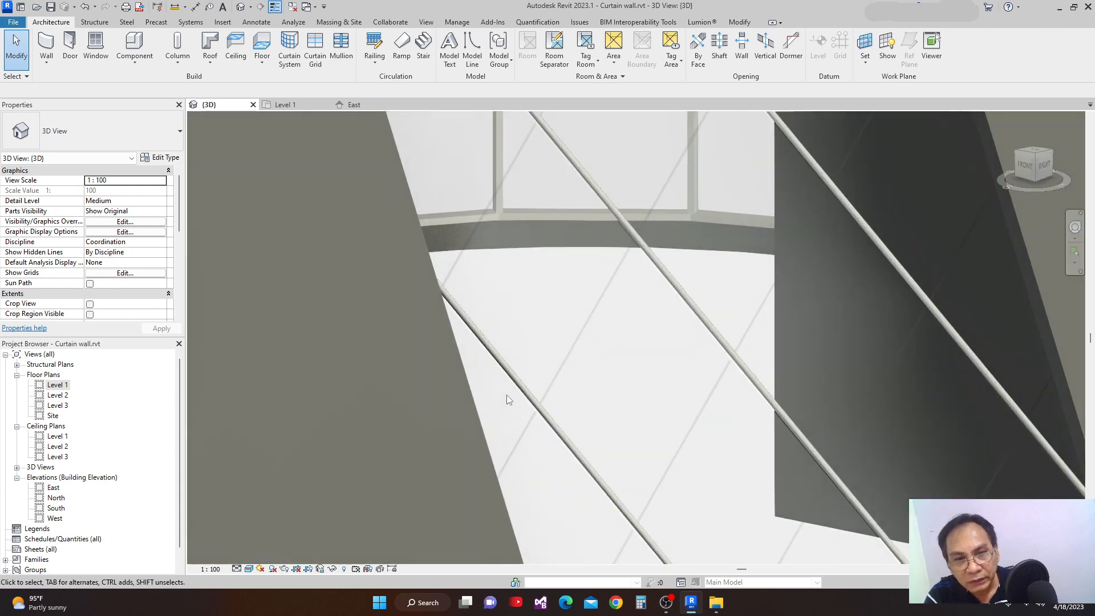
pyautogui.scroll(-6, 542, 399)
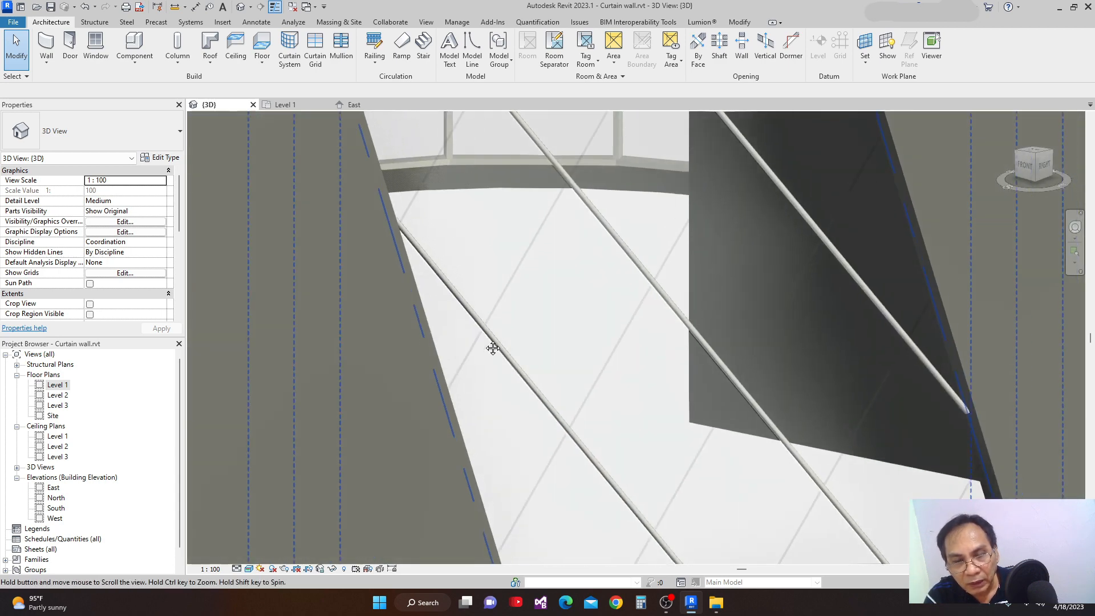
pyautogui.moveTo(621, 414); pyautogui.dragTo(629, 472, button='middle')
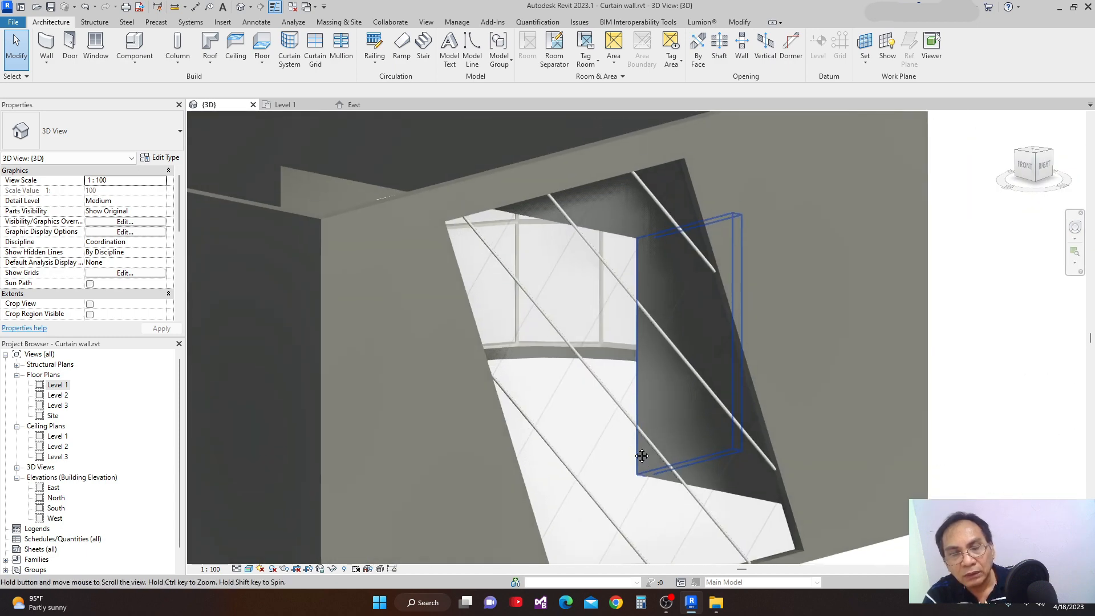
pyautogui.click(498, 213)
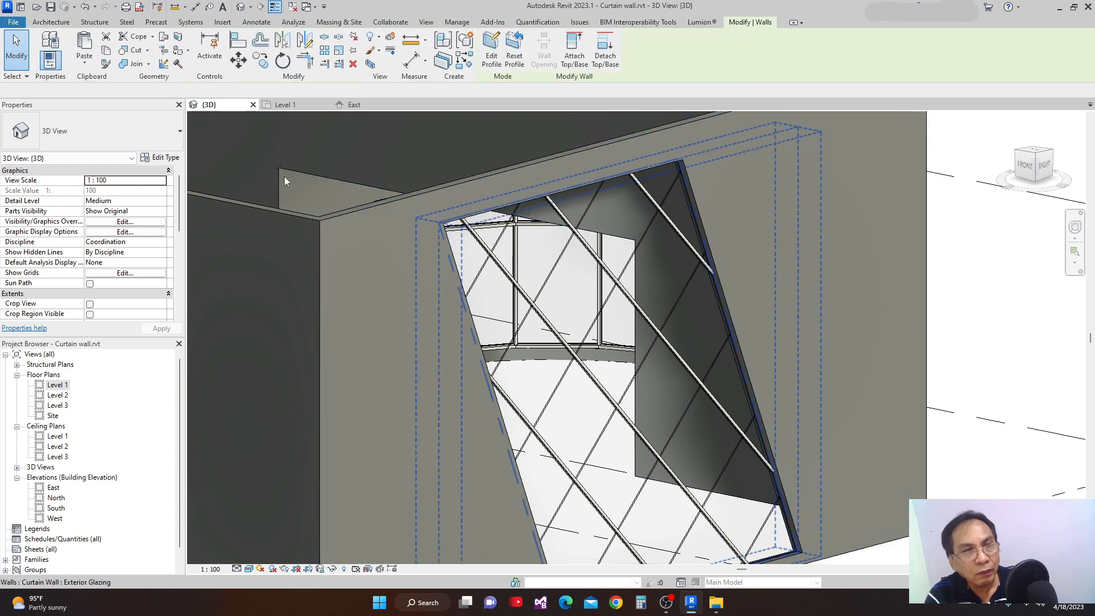
pyautogui.click(160, 157)
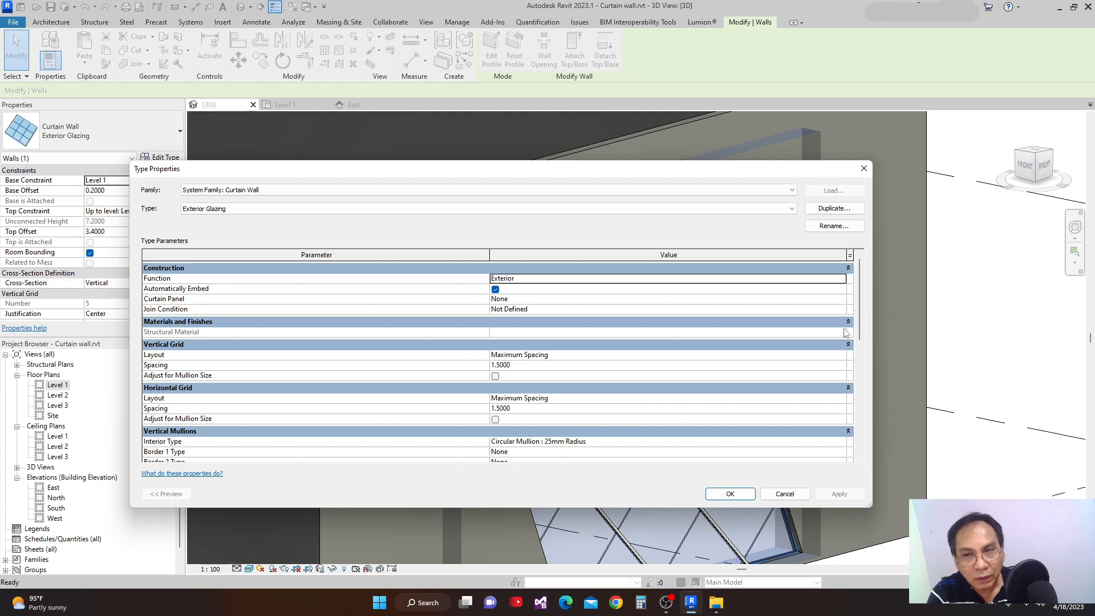
pyautogui.moveTo(858, 316); pyautogui.dragTo(870, 363)
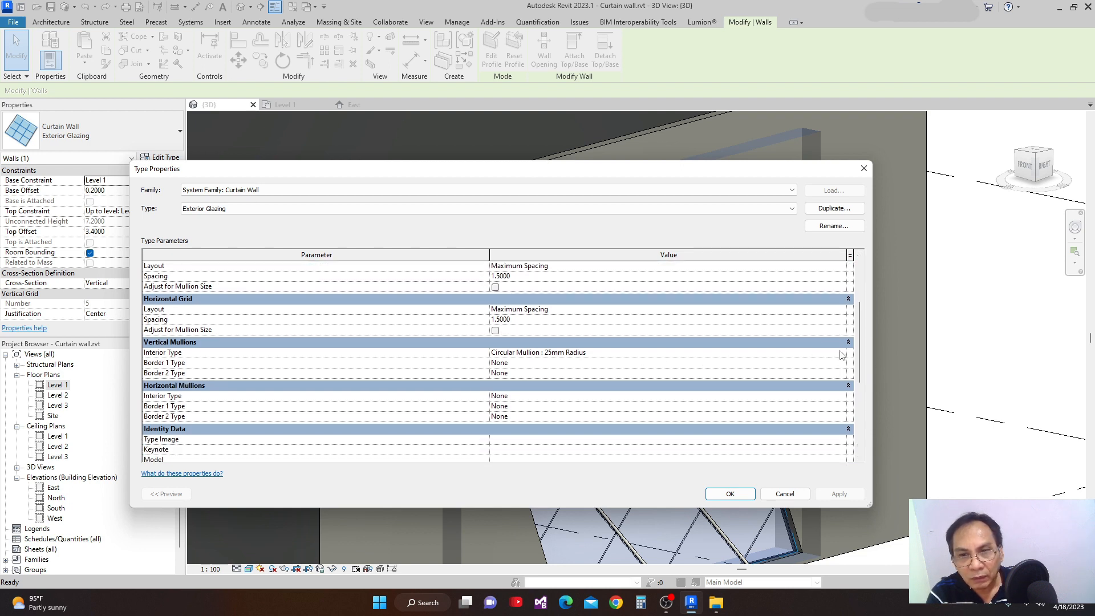
pyautogui.click(841, 353)
pyautogui.click(841, 353)
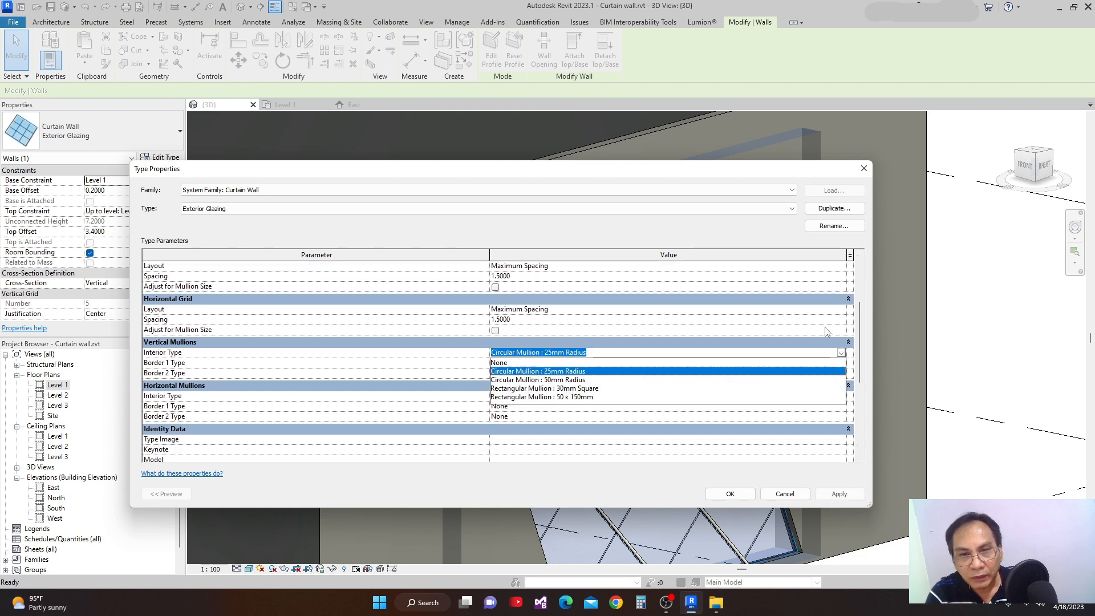
pyautogui.click(554, 390)
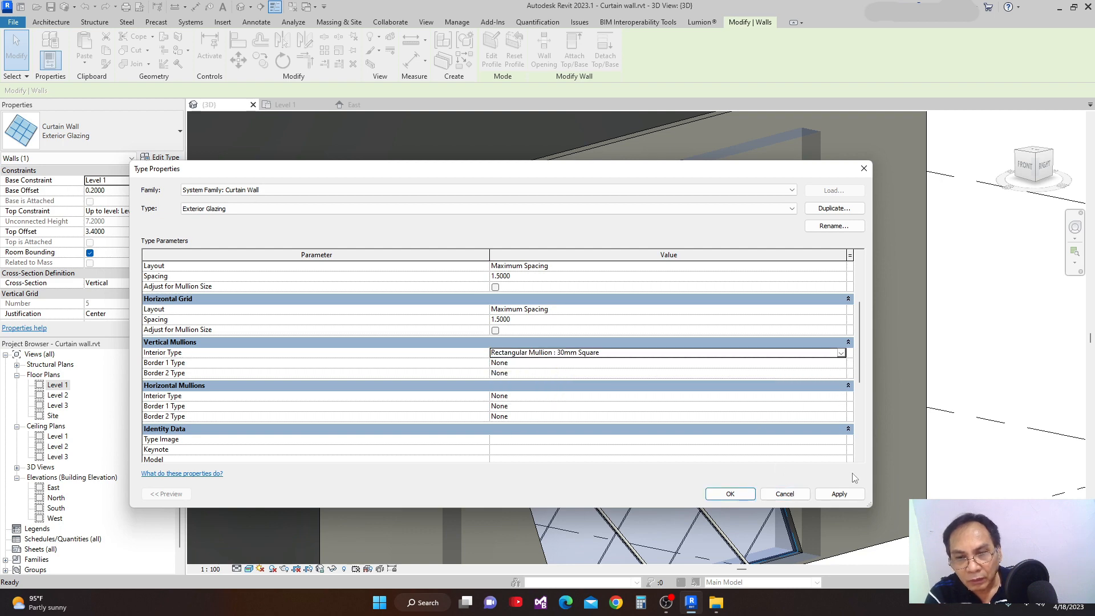
pyautogui.click(840, 495)
pyautogui.click(730, 494)
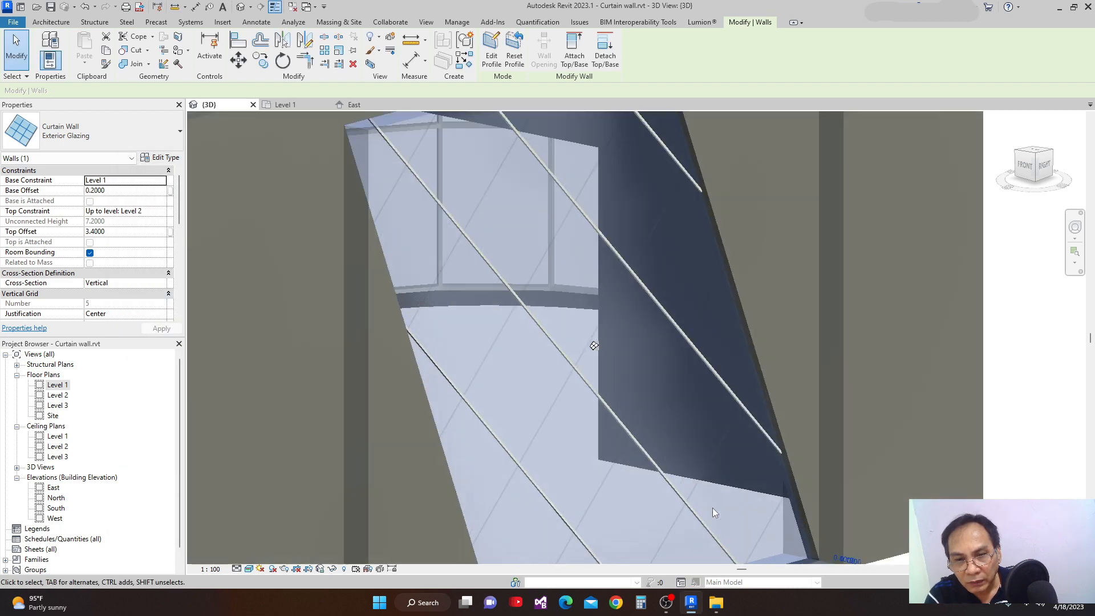
# Find the Circular Mullion family among the project's curtain wall mullion families and open its 25mm Radius type properties.
pyautogui.scroll(5, 603, 451)
pyautogui.moveTo(608, 449); pyautogui.dragTo(711, 424, button='middle')
pyautogui.scroll(-4, 651, 412)
pyautogui.scroll(-5, 650, 412)
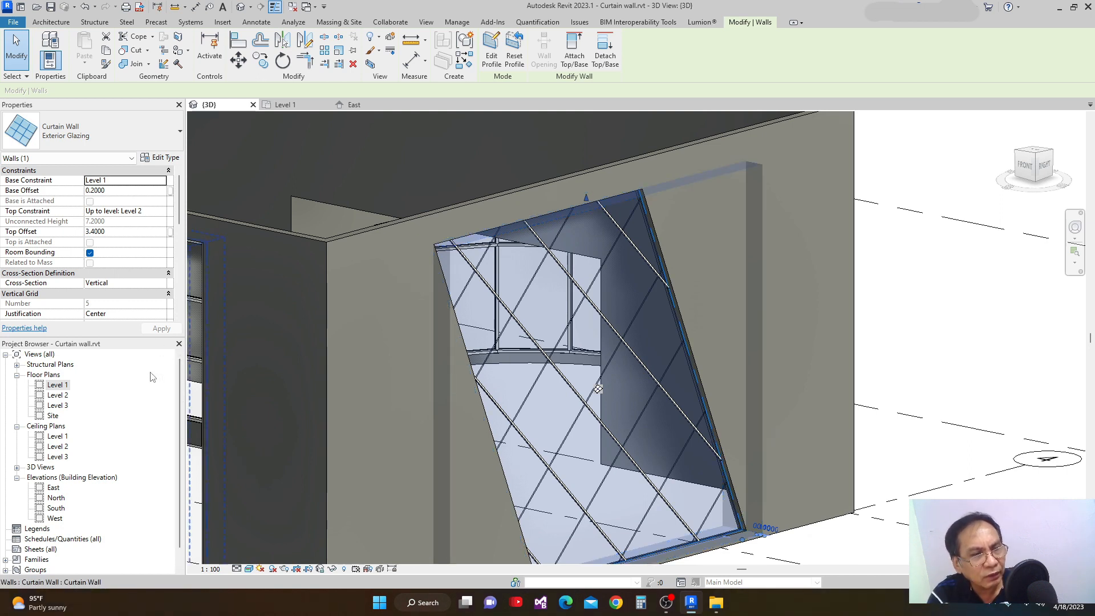
pyautogui.moveTo(178, 389); pyautogui.dragTo(176, 426)
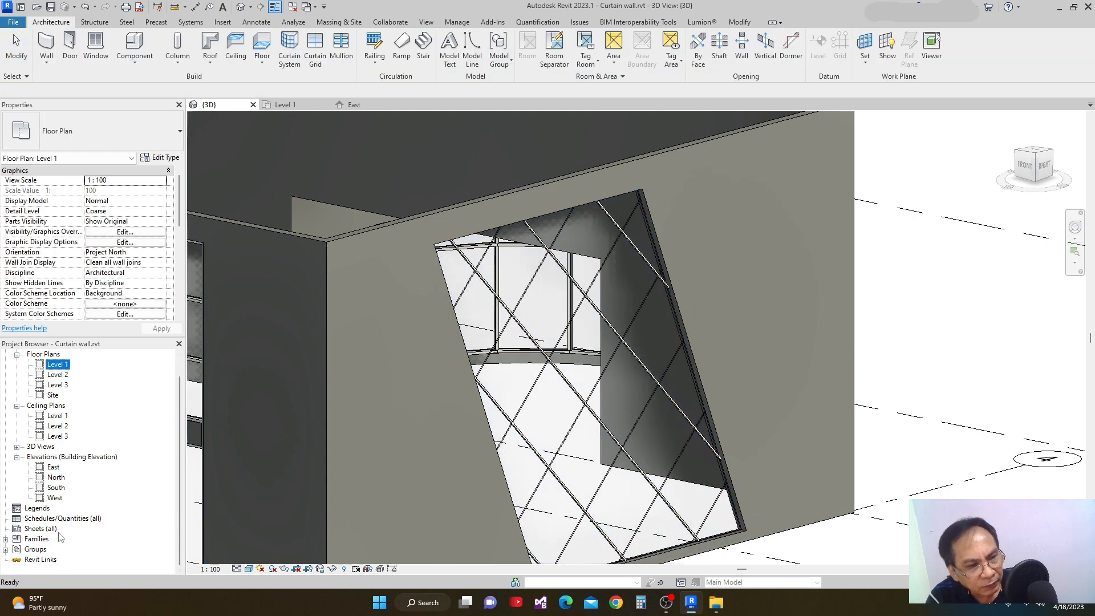
pyautogui.click(6, 539)
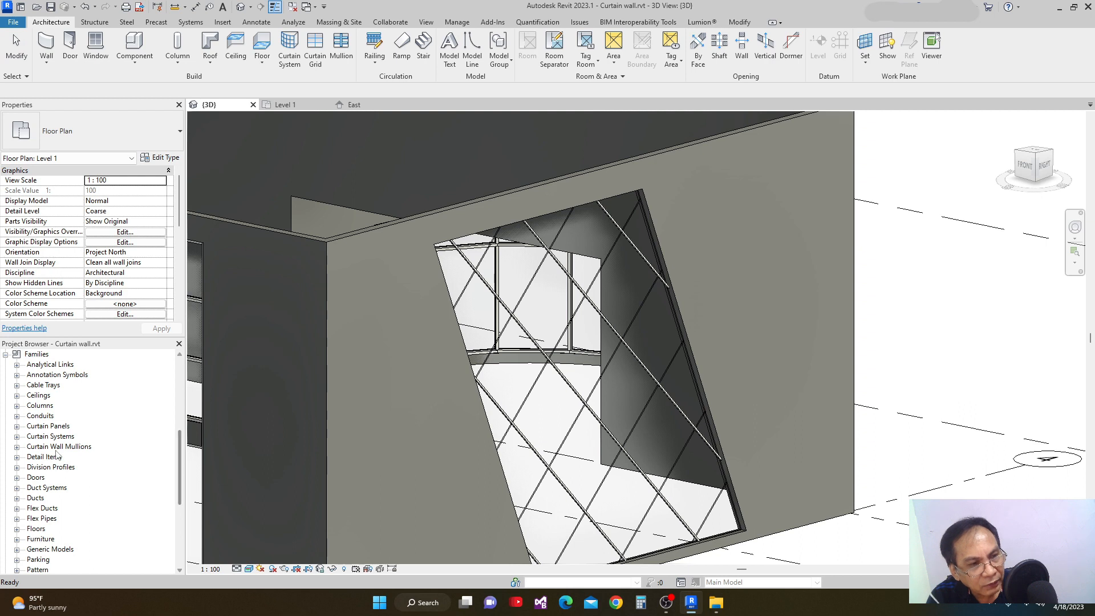
pyautogui.click(17, 447)
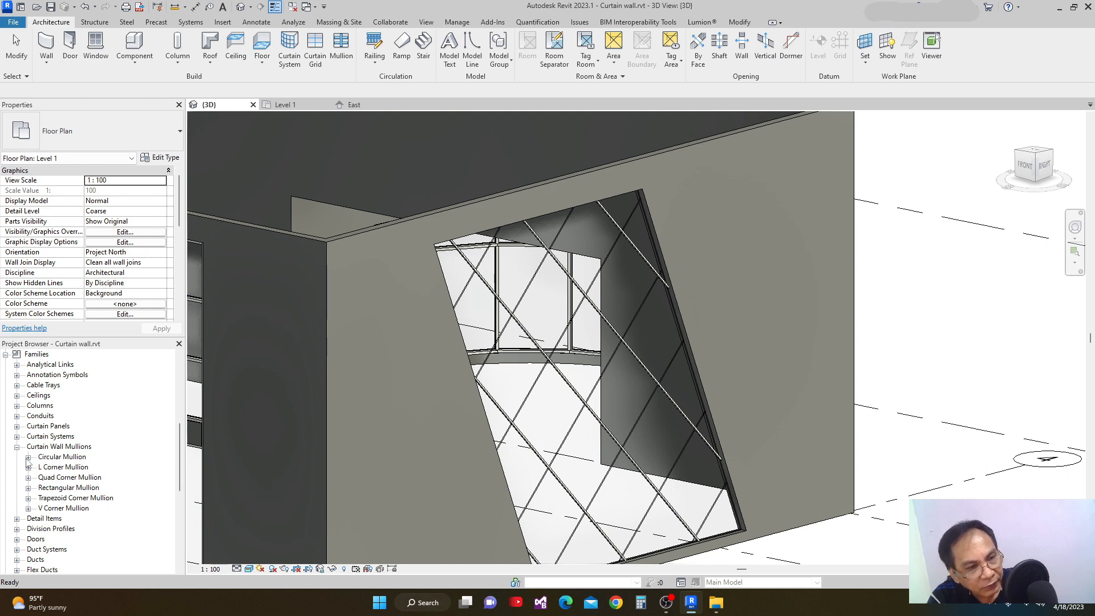
pyautogui.click(28, 458)
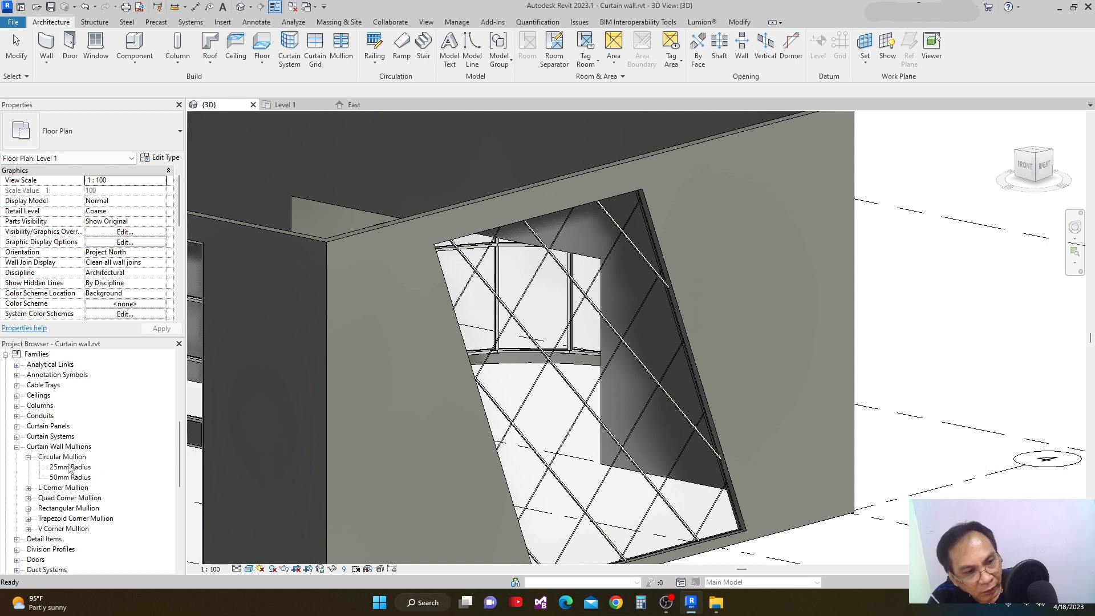
pyautogui.click(68, 478)
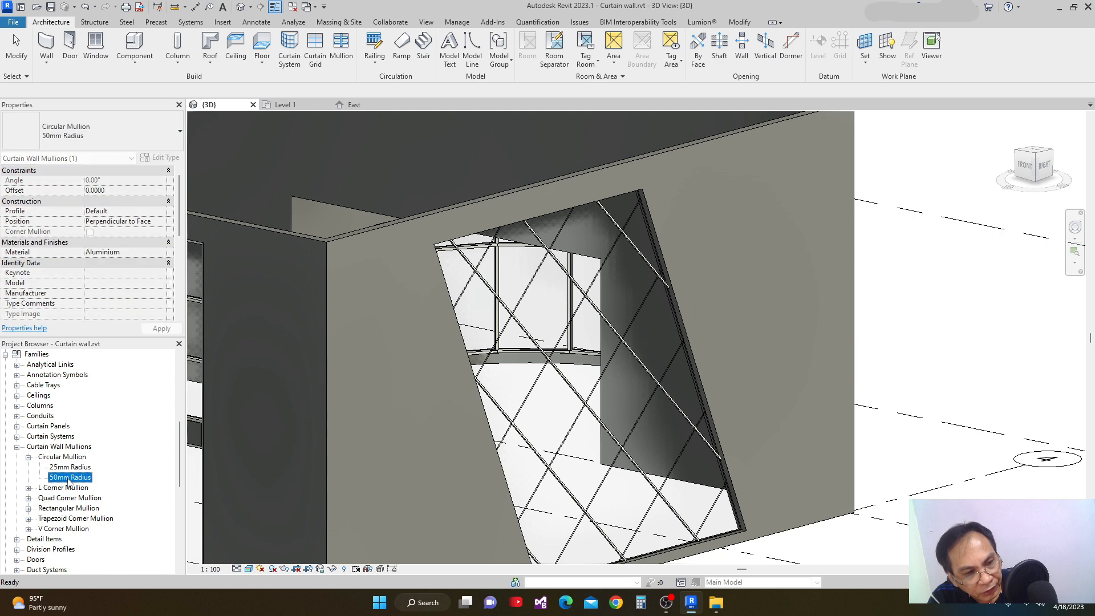
pyautogui.doubleClick(70, 467)
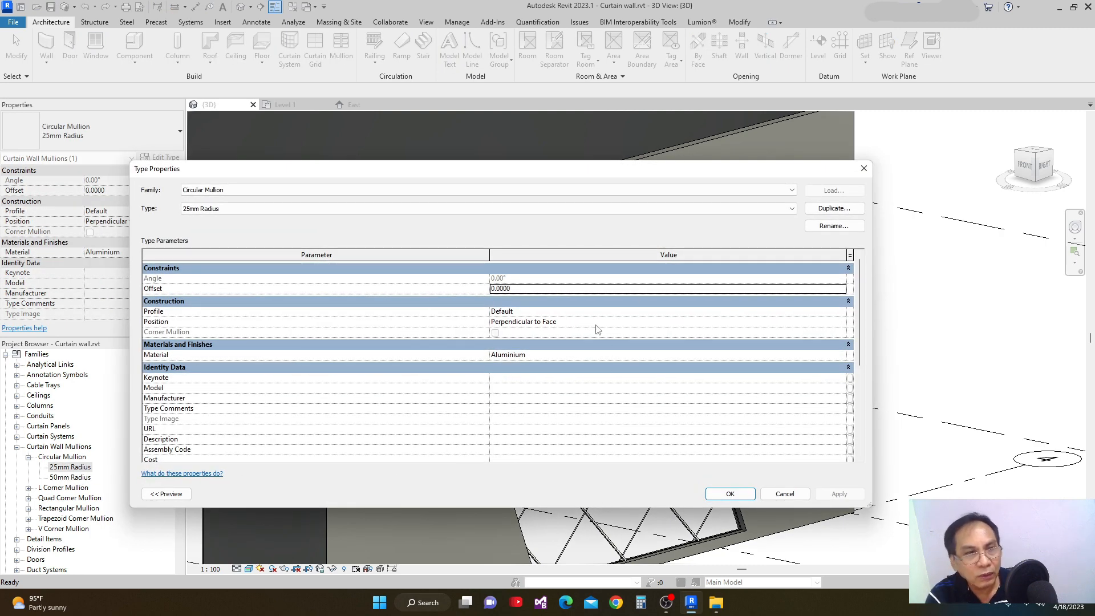
# Display the profile choices available for the 25mm Radius circular mullion type.
pyautogui.moveTo(549, 171); pyautogui.dragTo(598, 225)
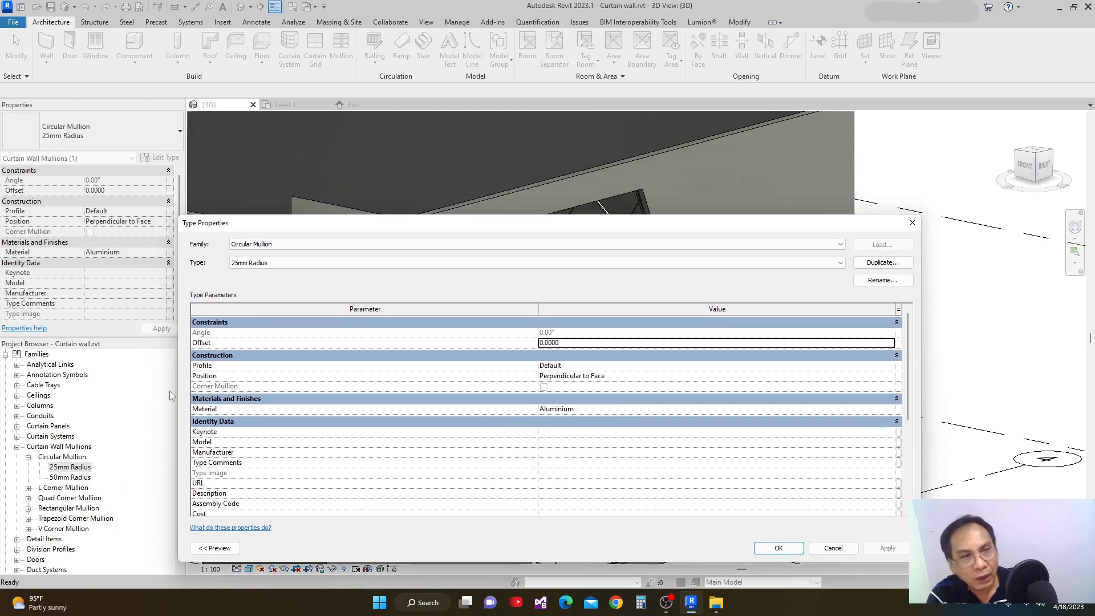
pyautogui.click(887, 367)
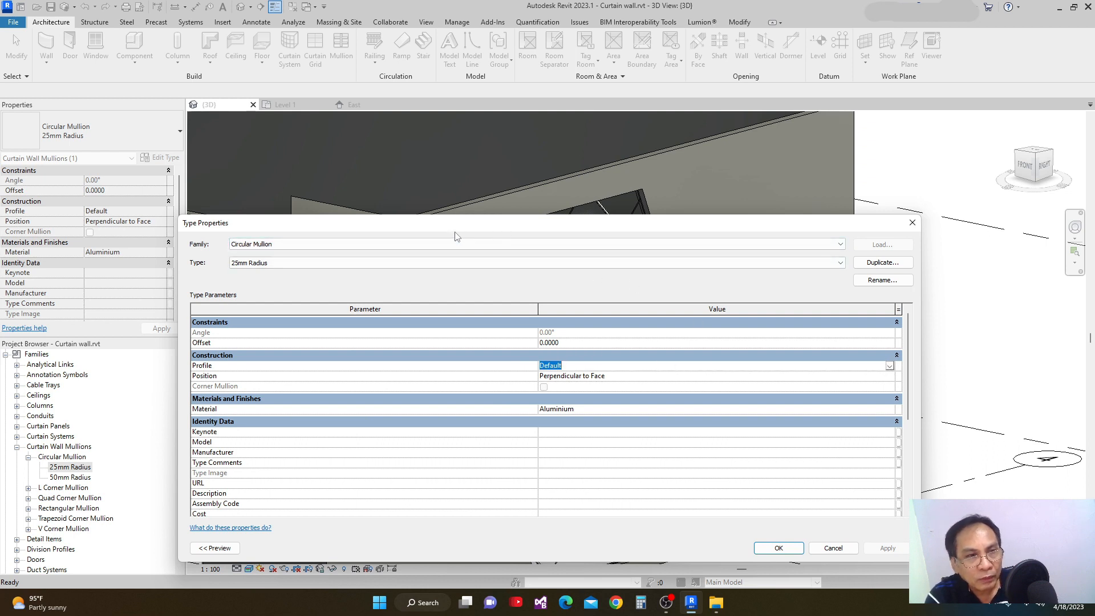
pyautogui.moveTo(462, 228); pyautogui.dragTo(392, 223)
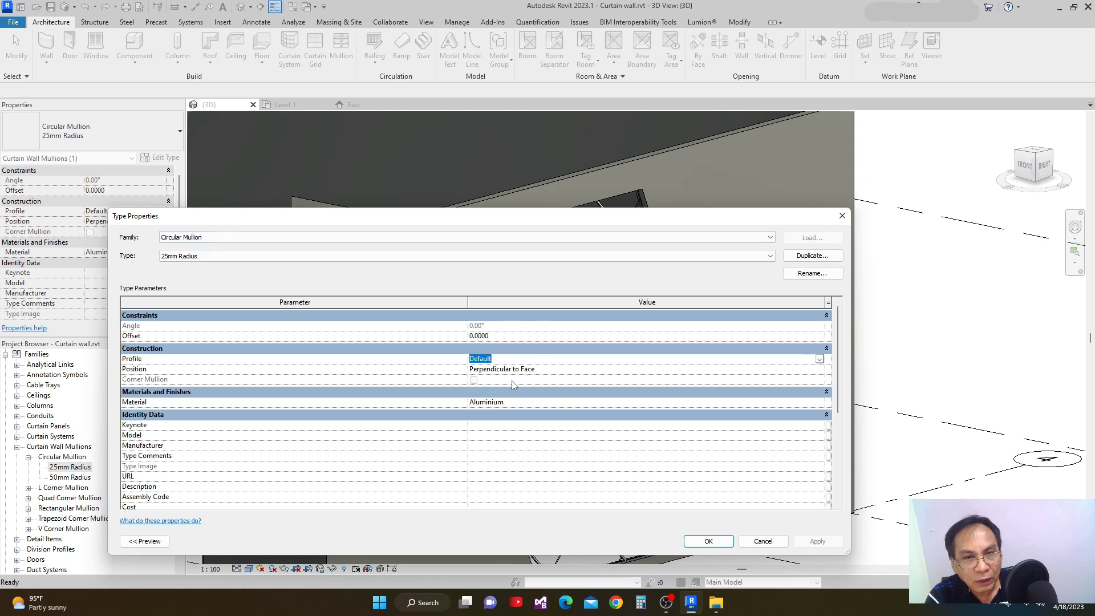
pyautogui.click(820, 360)
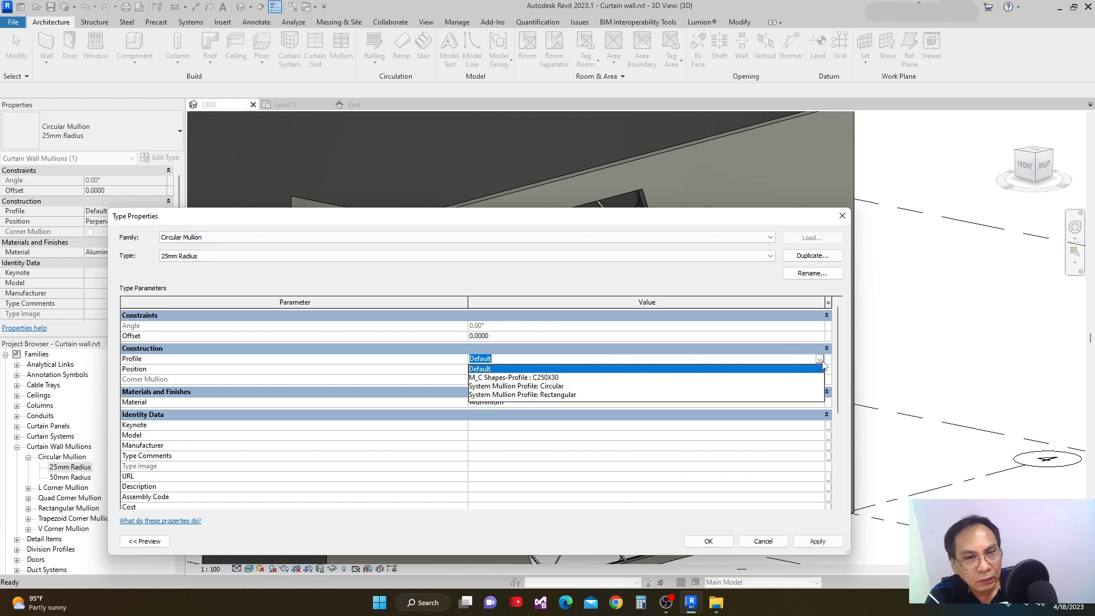
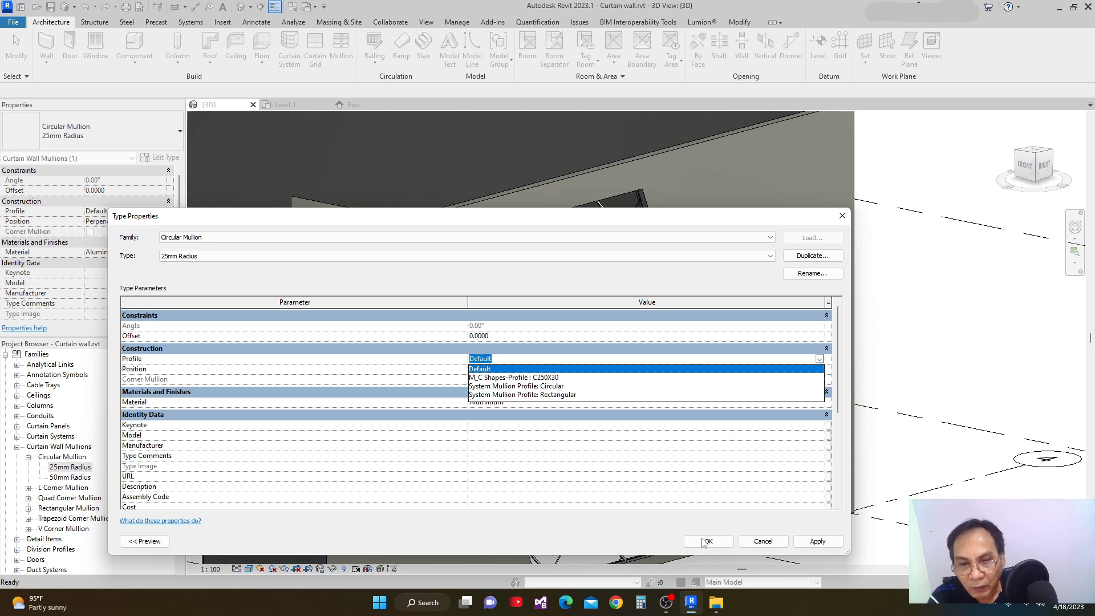
# Keep the 25mm Radius circular mullion's profile at Default and close its type properties.
pyautogui.click(838, 394)
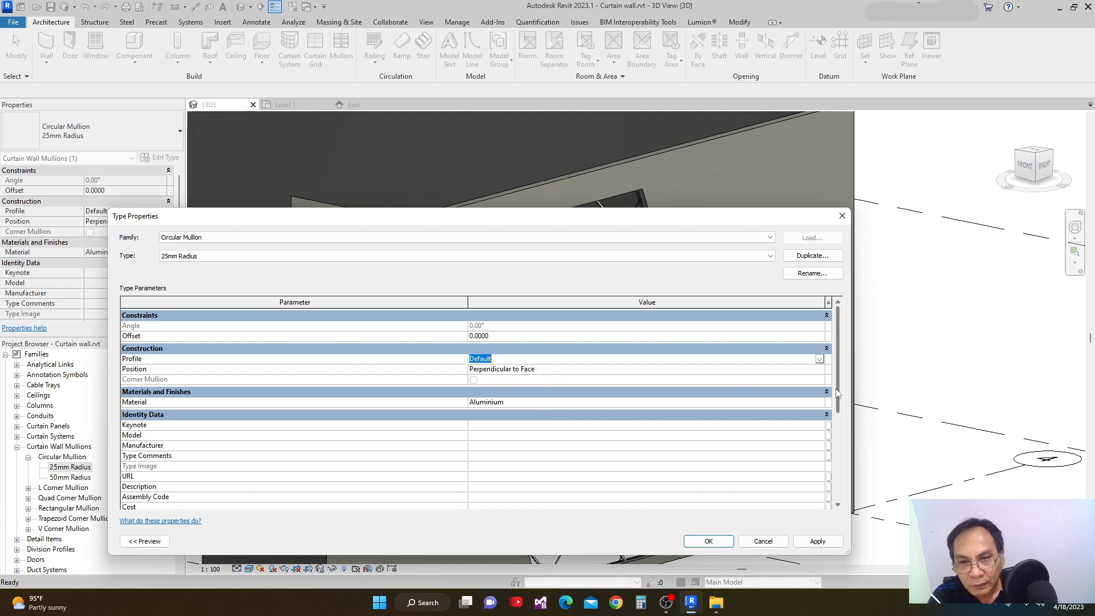
pyautogui.moveTo(839, 395)
pyautogui.mouseDown()
pyautogui.moveTo(843, 425)
pyautogui.moveTo(843, 409)
pyautogui.mouseUp()
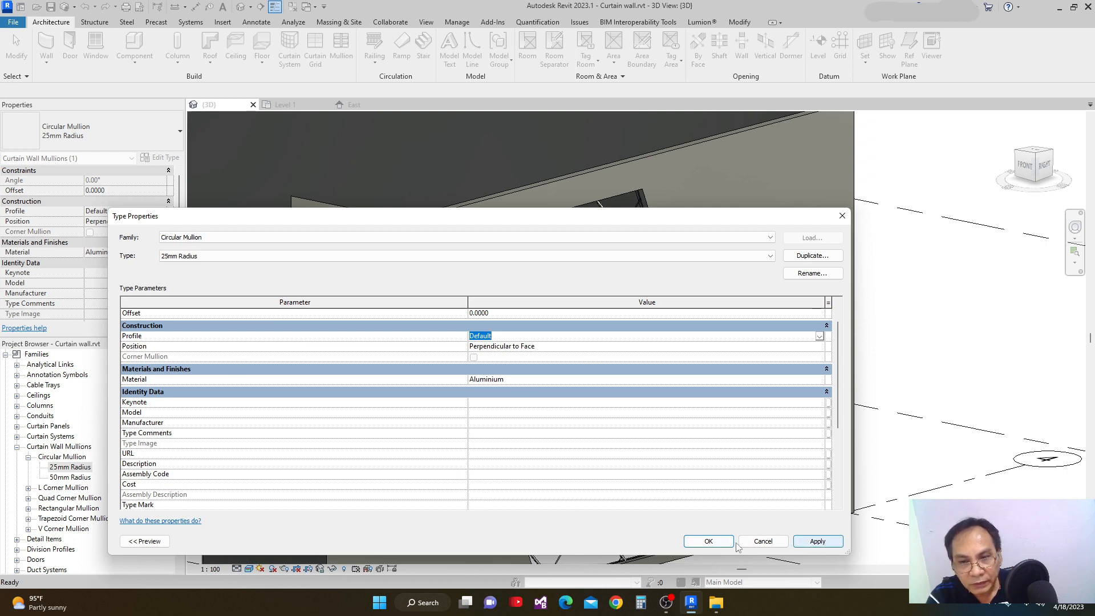
pyautogui.click(698, 544)
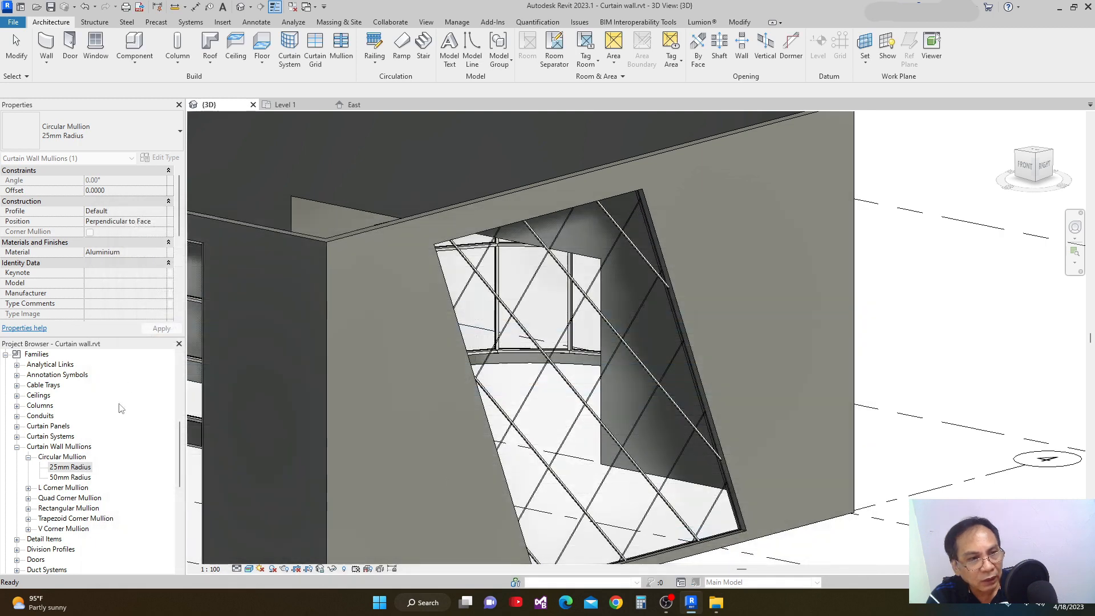
# Review the profile choices in the 50mm Radius circular mullion's type properties, keeping Default, and close them.
pyautogui.click(78, 478)
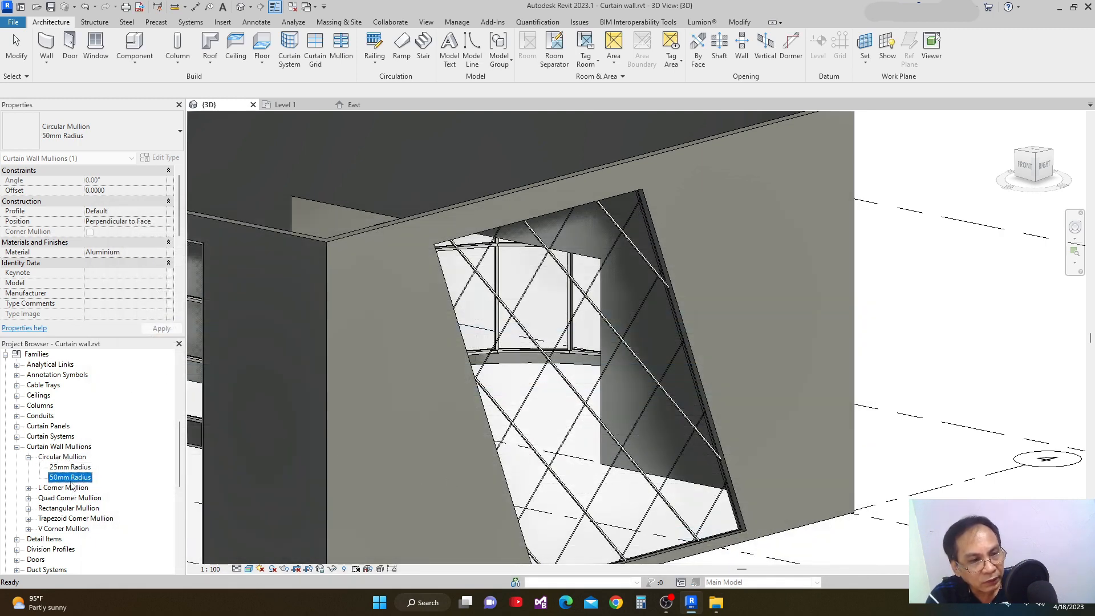
pyautogui.doubleClick(70, 478)
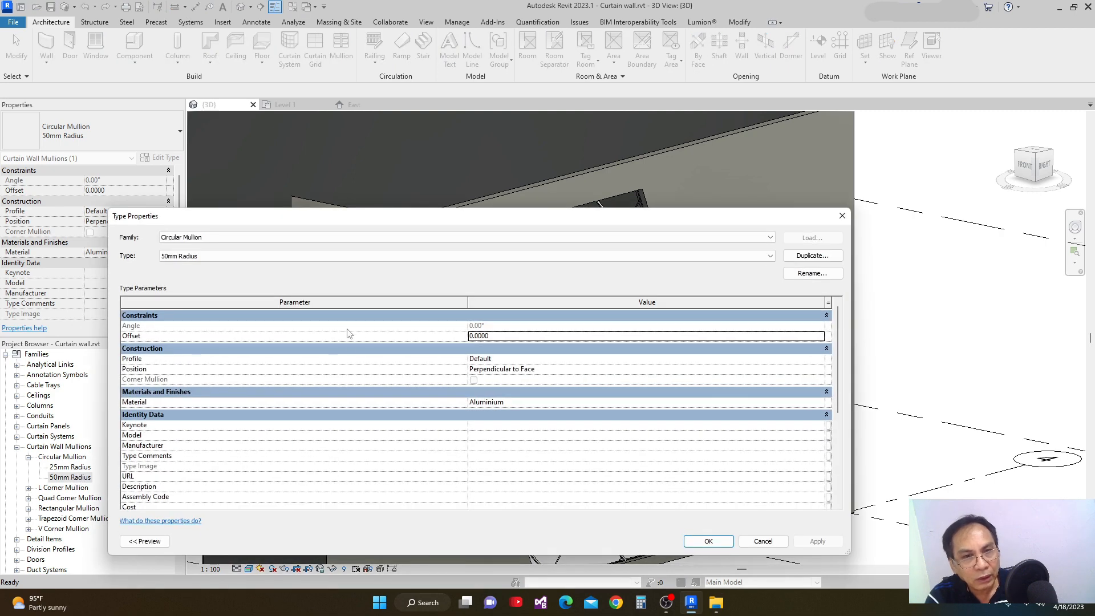
pyautogui.click(819, 361)
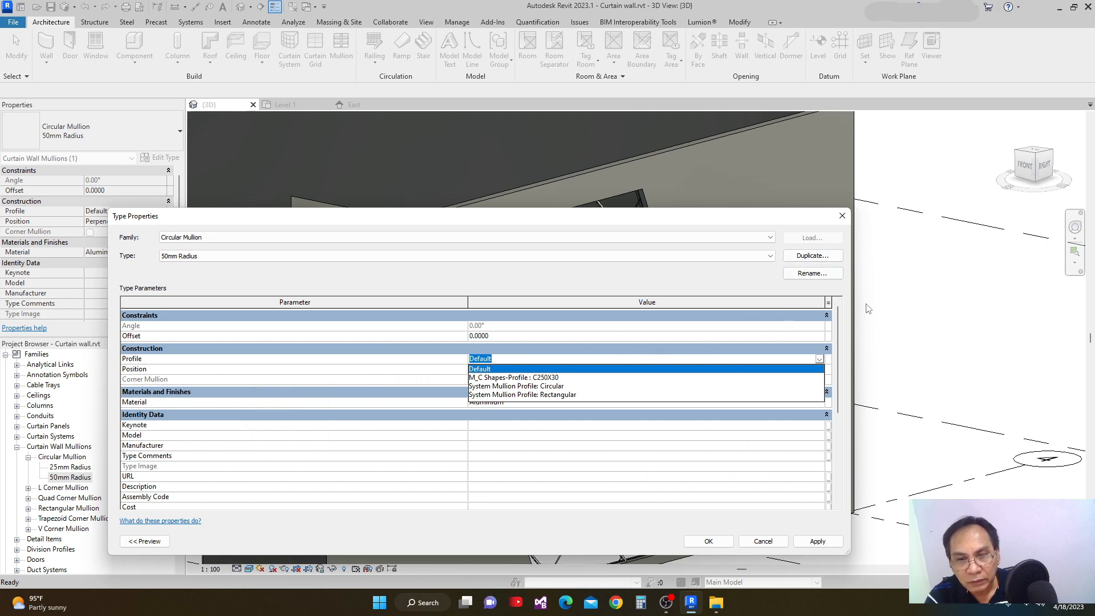
pyautogui.click(839, 381)
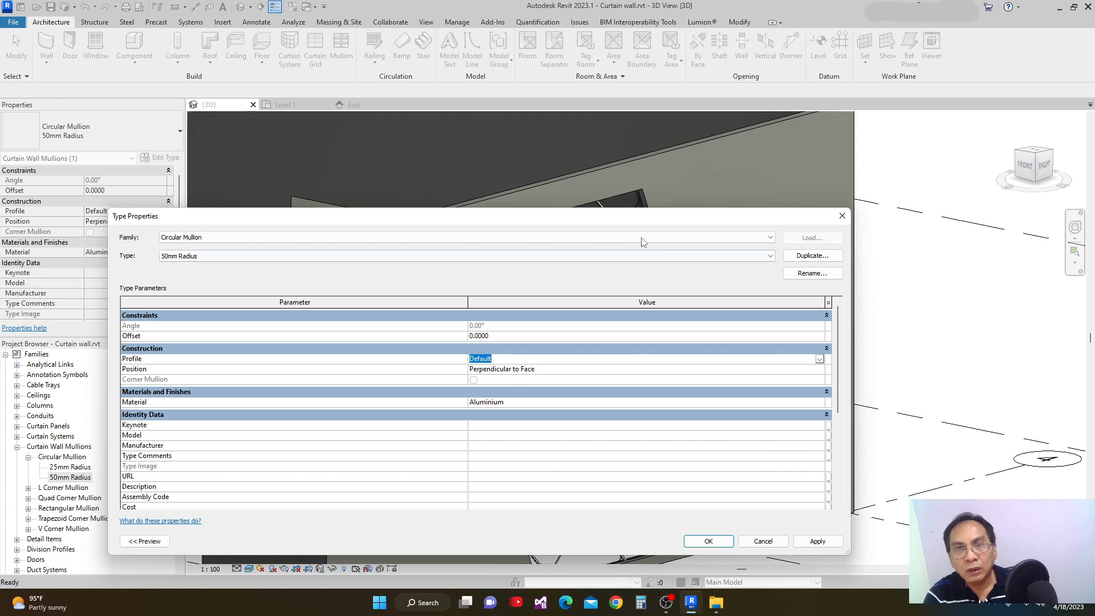
pyautogui.moveTo(643, 215); pyautogui.dragTo(685, 225)
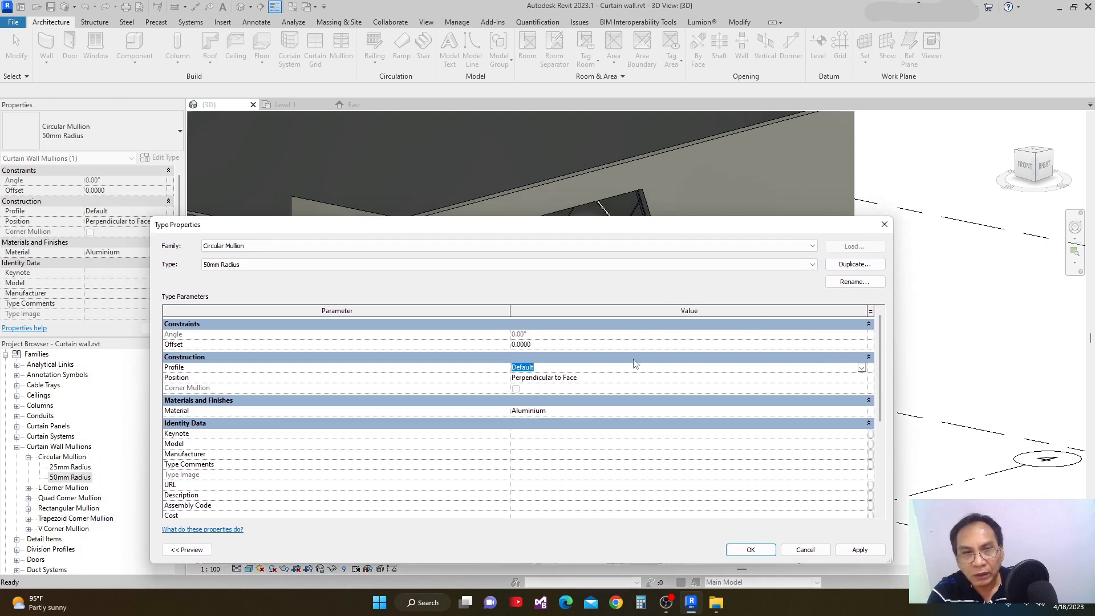
pyautogui.click(746, 549)
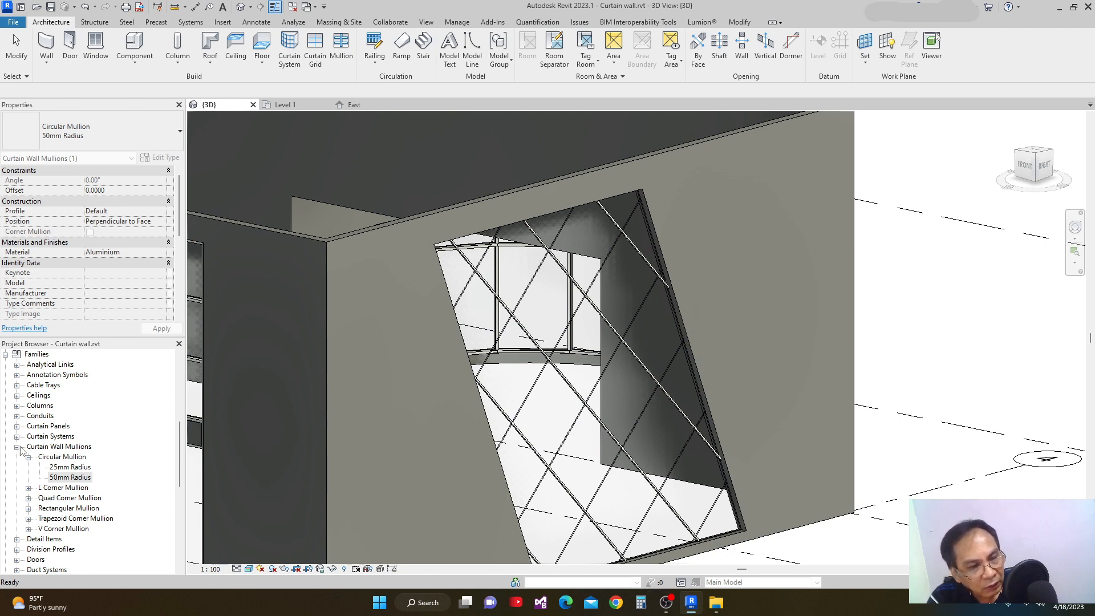
# Set the Rectangular Mullion 50 x 150mm type's profile to System Mullion Profile: Rectangular and apply it.
pyautogui.click(32, 509)
pyautogui.click(28, 508)
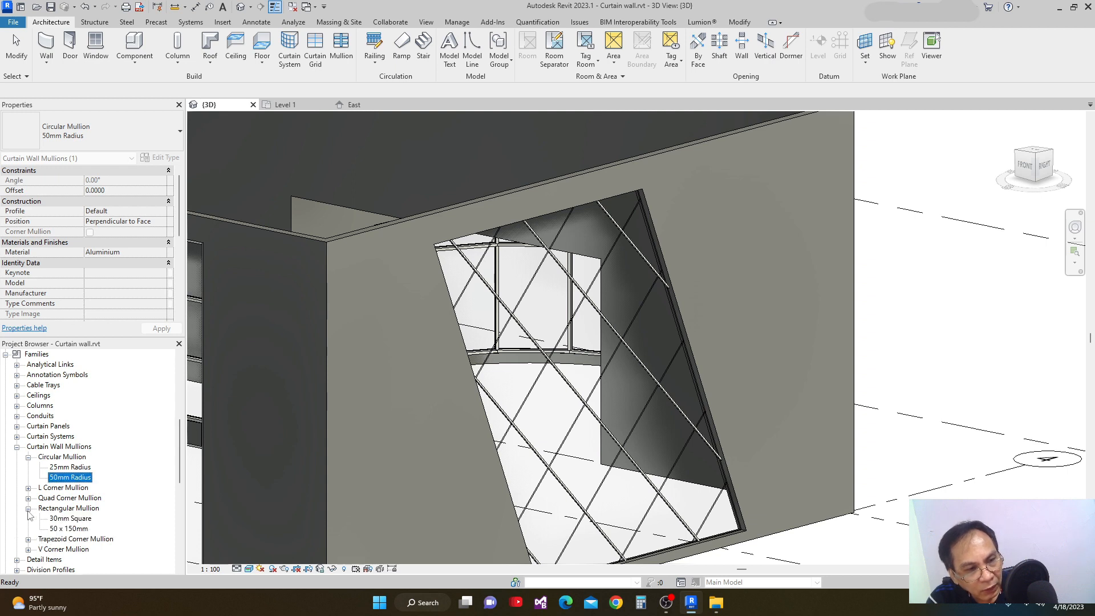
pyautogui.click(64, 519)
pyautogui.doubleClick(61, 528)
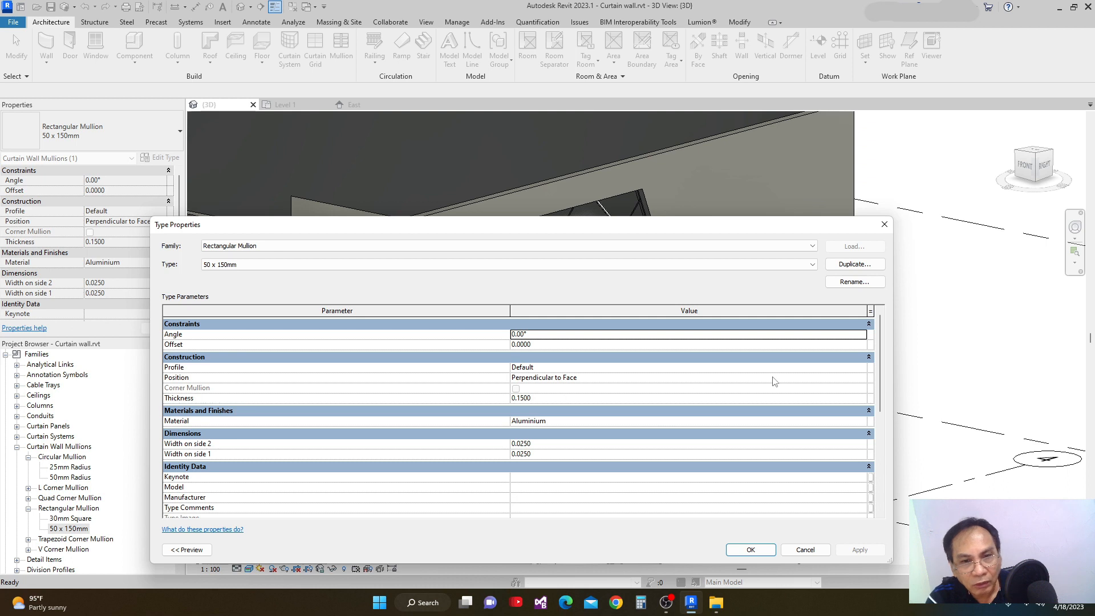
pyautogui.click(861, 369)
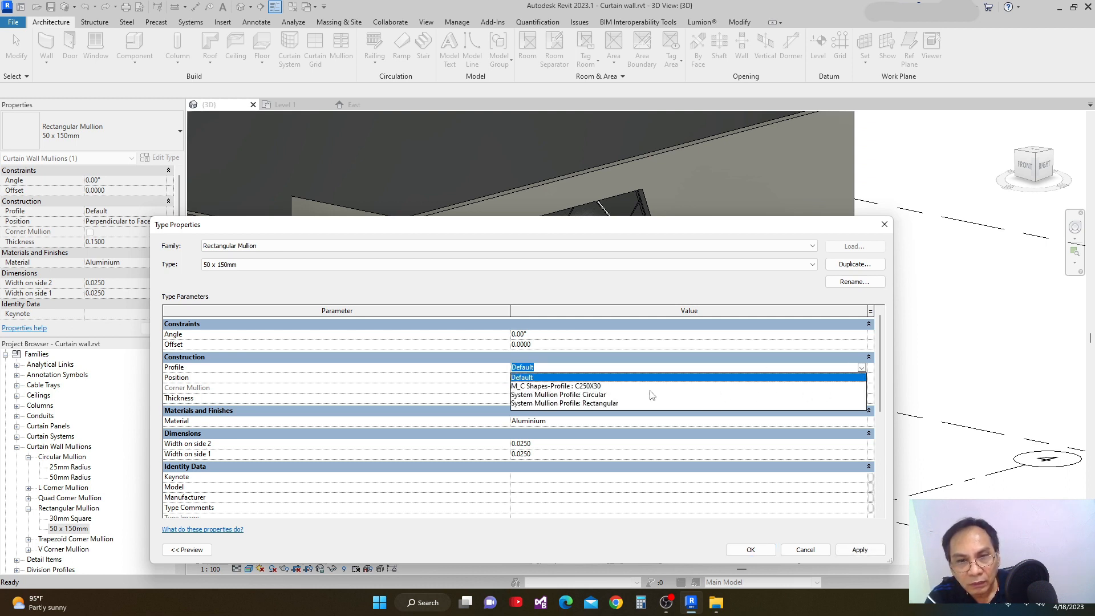
pyautogui.click(547, 403)
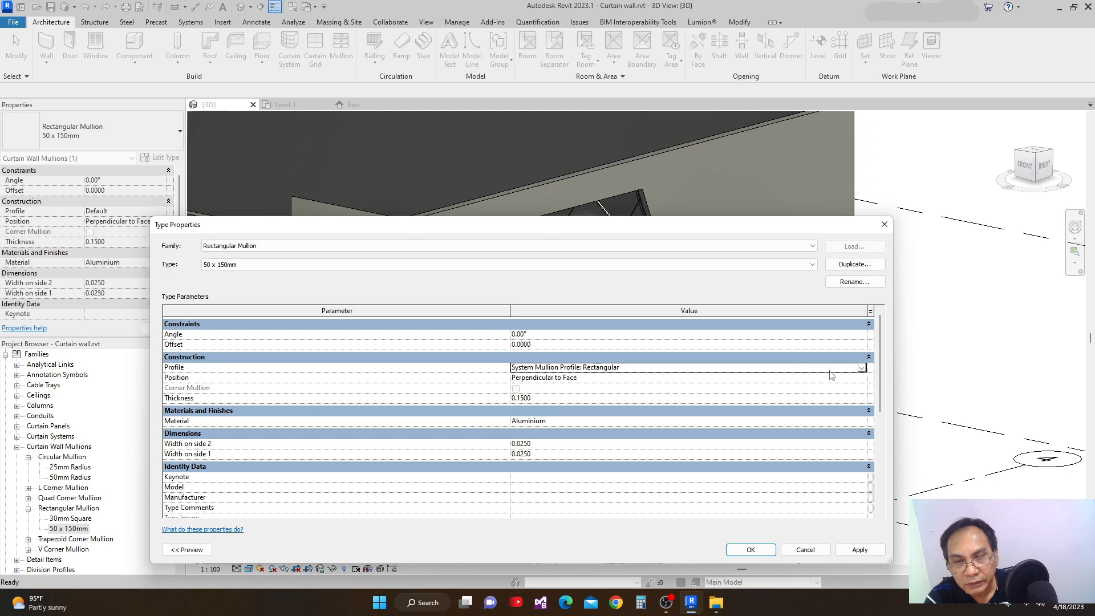
pyautogui.click(860, 369)
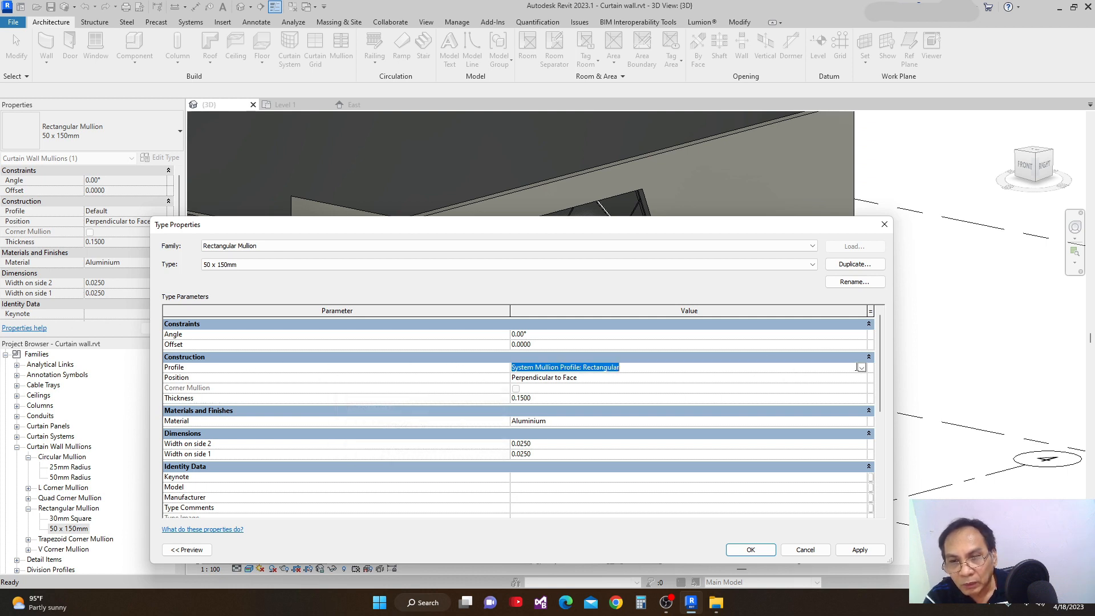
pyautogui.click(861, 368)
pyautogui.click(597, 402)
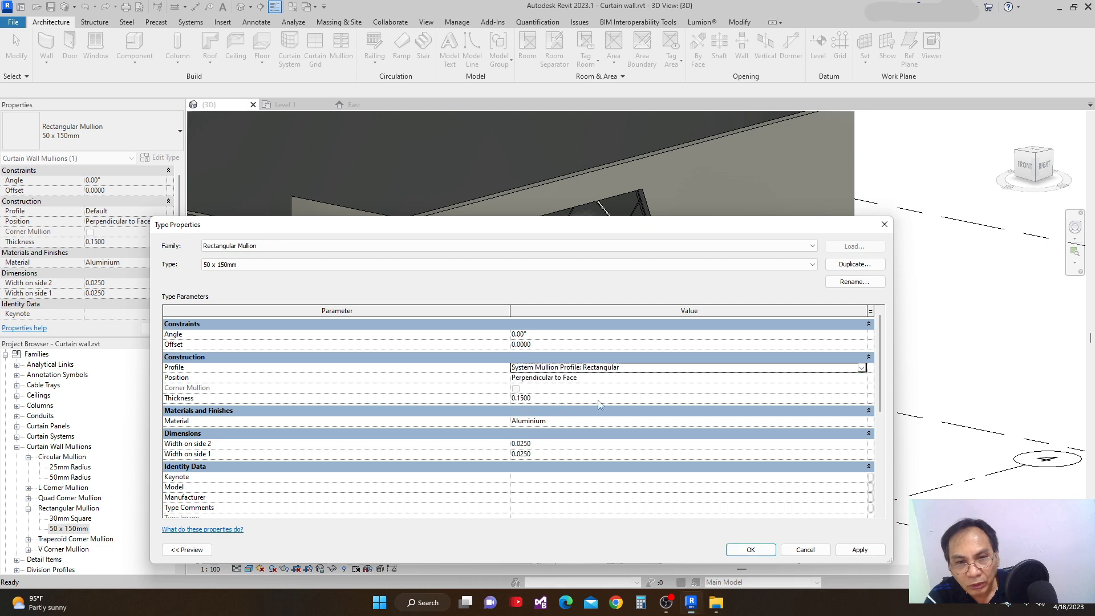
pyautogui.click(861, 551)
pyautogui.click(751, 551)
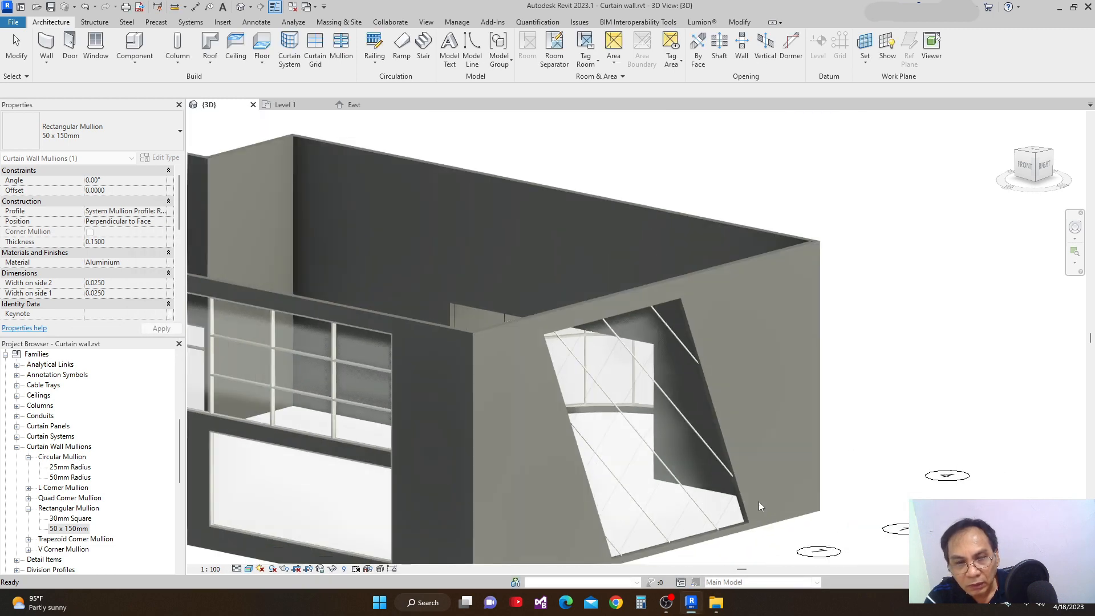
pyautogui.press('Escape')
# Set the Exterior Glazing type's horizontal mullion interior type to Rectangular Mullion : 30mm Square.
pyautogui.scroll(5, 763, 397)
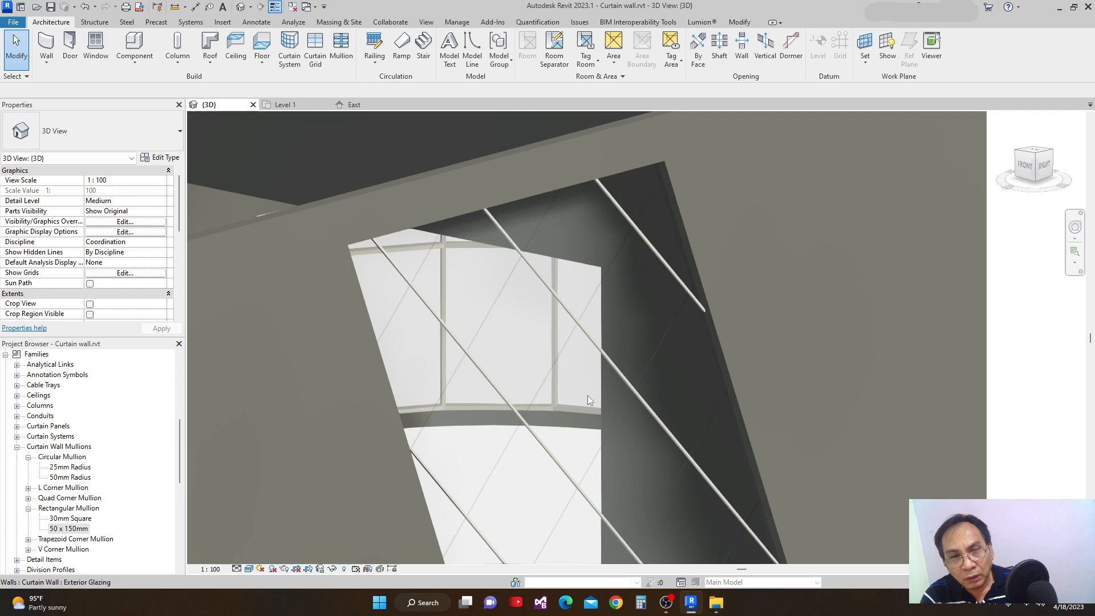
pyautogui.moveTo(569, 405); pyautogui.dragTo(581, 424, button='middle')
pyautogui.scroll(-1, 580, 424)
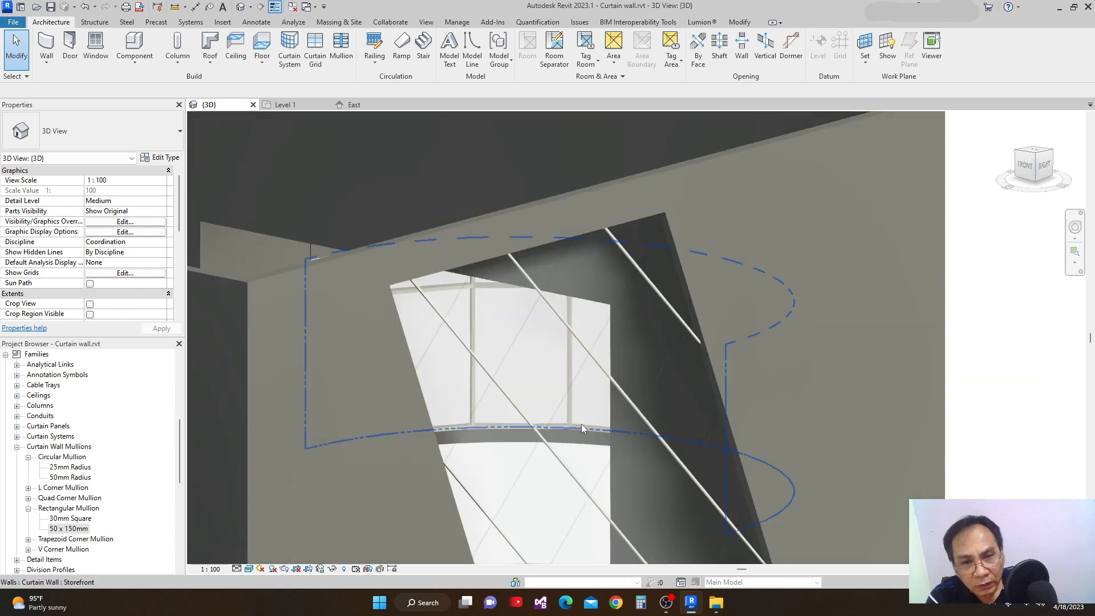
pyautogui.scroll(2, 482, 319)
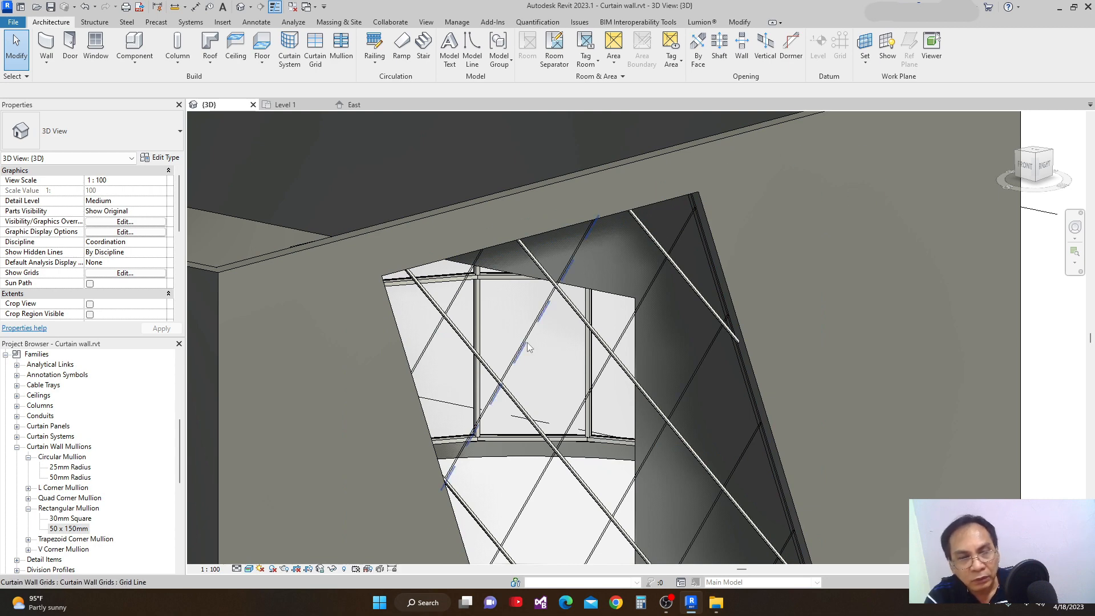
pyautogui.scroll(-3, 583, 363)
pyautogui.scroll(-2, 583, 363)
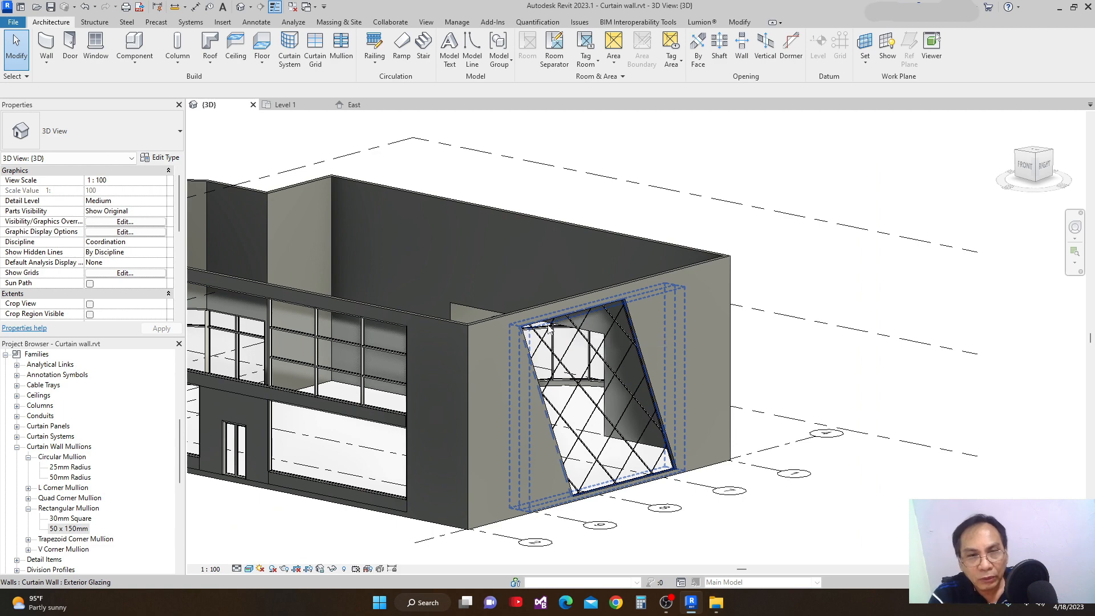
pyautogui.click(549, 327)
pyautogui.click(161, 158)
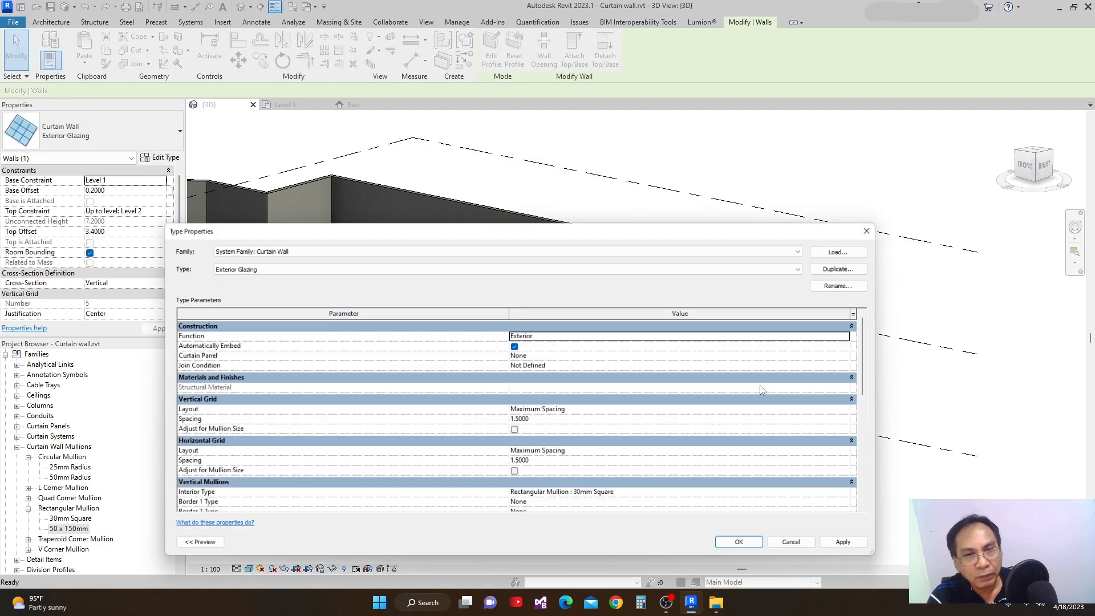
pyautogui.moveTo(881, 371); pyautogui.dragTo(901, 429)
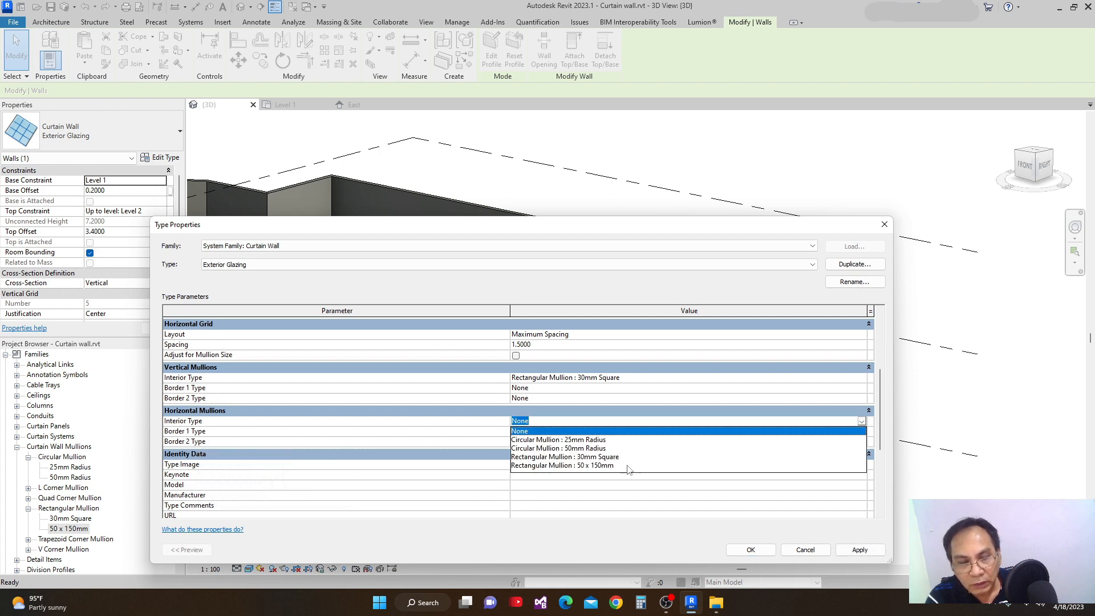
pyautogui.click(572, 458)
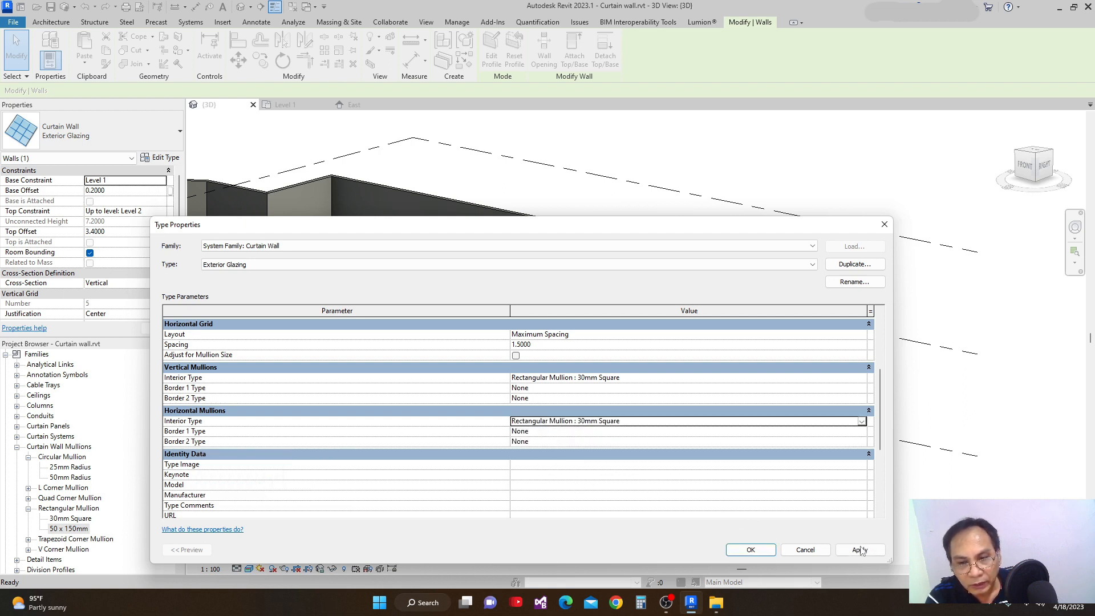
pyautogui.click(752, 550)
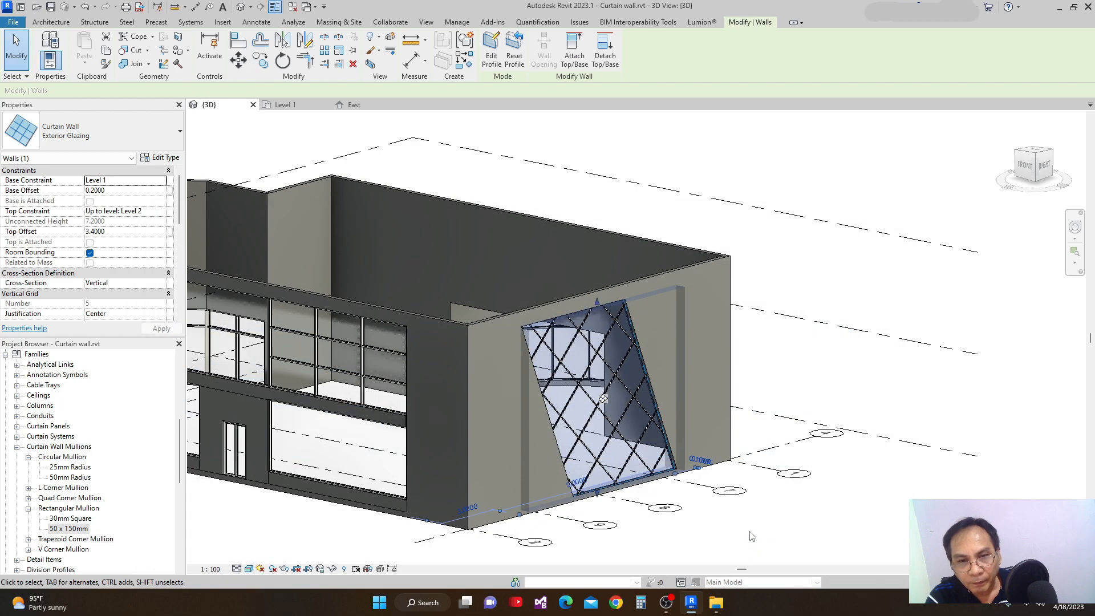
# Examine the diagonal mullion lattice and the borders of the slanted exterior glazing up close and from its outer face.
pyautogui.scroll(5, 807, 498)
pyautogui.click(805, 494)
pyautogui.scroll(3, 536, 365)
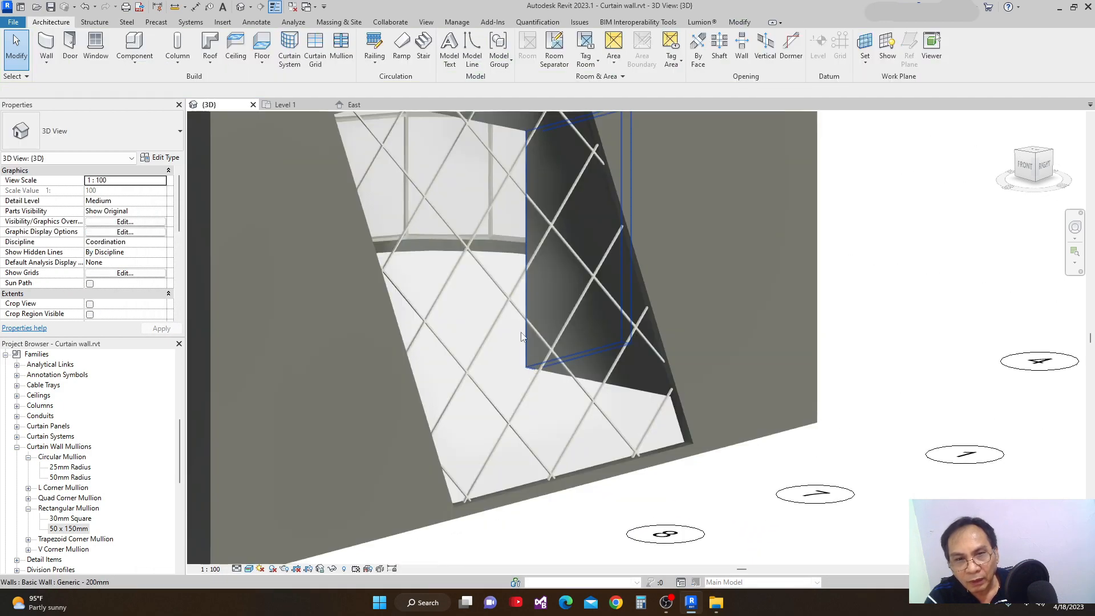
pyautogui.moveTo(578, 338); pyautogui.dragTo(842, 400, button='middle')
pyautogui.scroll(1, 549, 384)
pyautogui.scroll(1, 549, 384)
pyautogui.scroll(-2, 550, 382)
pyautogui.scroll(-1, 570, 402)
pyautogui.keyDown('shift'); pyautogui.moveTo(677, 450); pyautogui.dragTo(1077, 484, button='middle'); pyautogui.keyUp('shift')
pyautogui.keyDown('shift'); pyautogui.moveTo(824, 484); pyautogui.dragTo(924, 431, button='middle'); pyautogui.keyUp('shift')
pyautogui.scroll(-1, 932, 430)
pyautogui.keyDown('shift'); pyautogui.moveTo(687, 438); pyautogui.dragTo(687, 505, button='middle'); pyautogui.keyUp('shift')
pyautogui.keyDown('shift'); pyautogui.moveTo(582, 489); pyautogui.dragTo(577, 465, button='middle'); pyautogui.keyUp('shift')
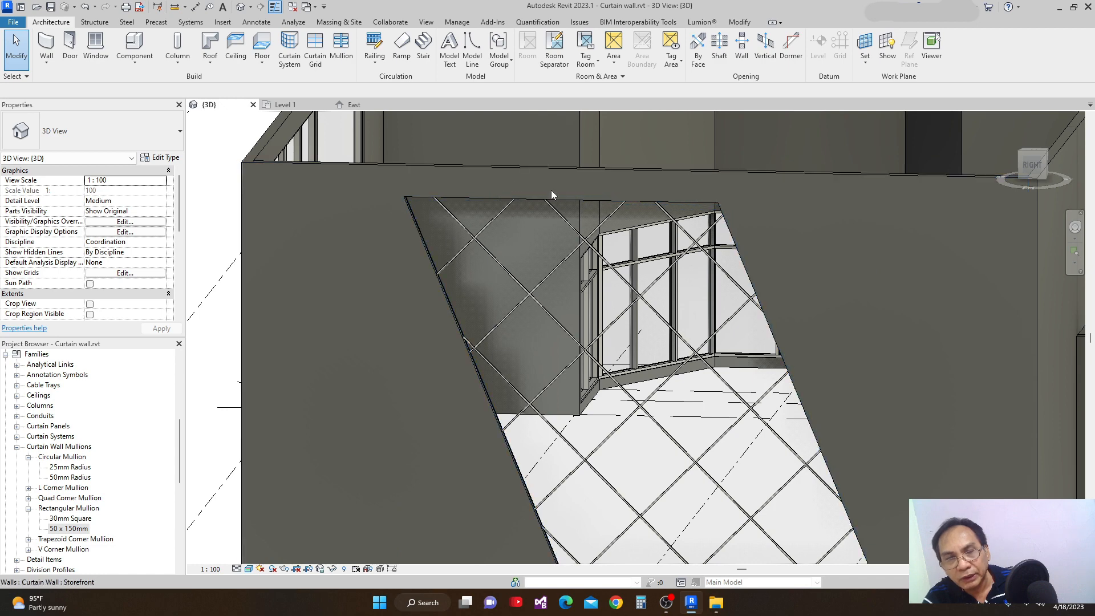
pyautogui.scroll(-3, 732, 211)
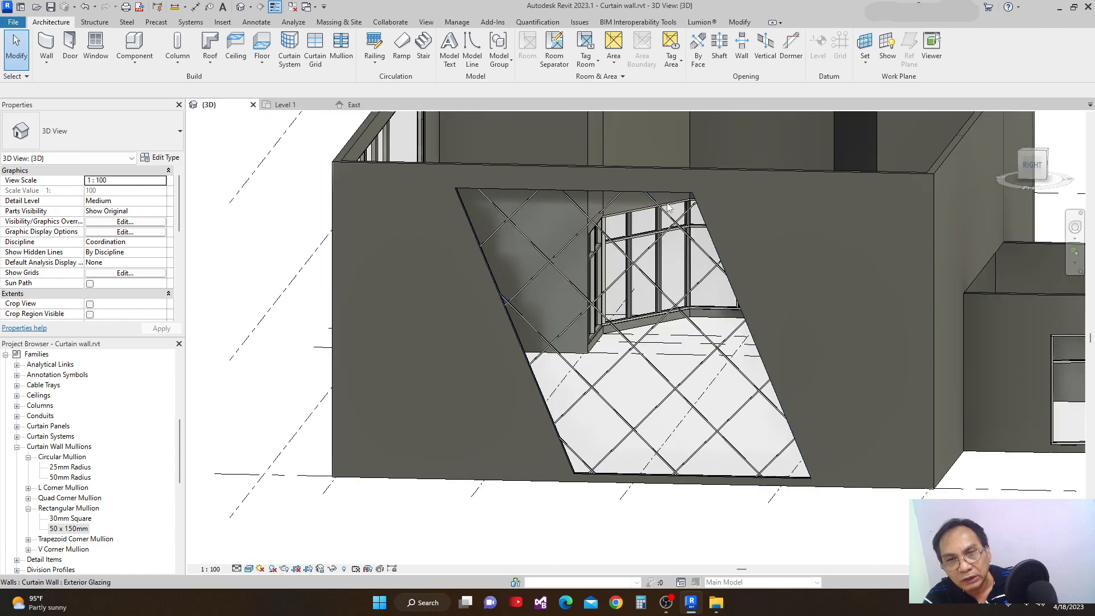
pyautogui.moveTo(495, 225); pyautogui.dragTo(498, 269, button='middle')
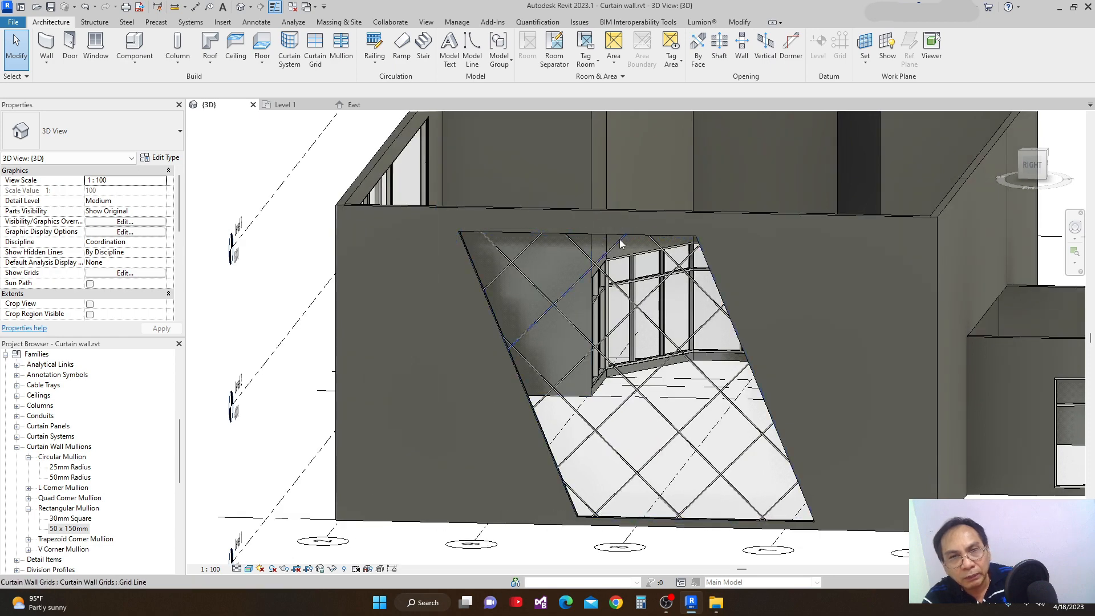
# Set the Exterior Glazing type's vertical mullion Border 1 Type to Rectangular Mullion : 50 x 150mm and apply it.
pyautogui.click(602, 238)
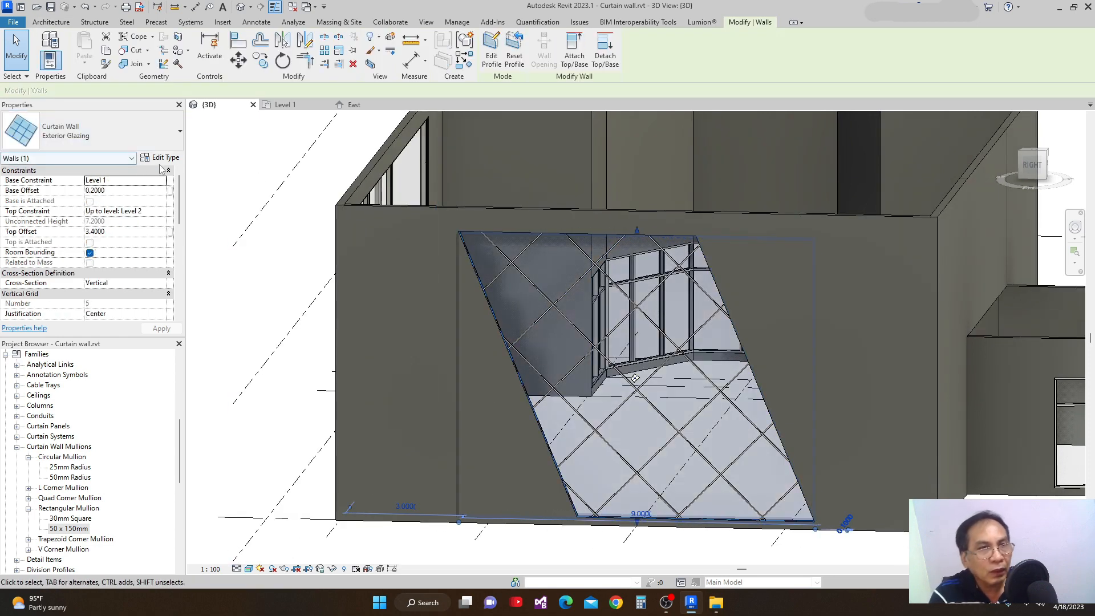
pyautogui.click(162, 158)
pyautogui.moveTo(879, 364); pyautogui.dragTo(888, 438)
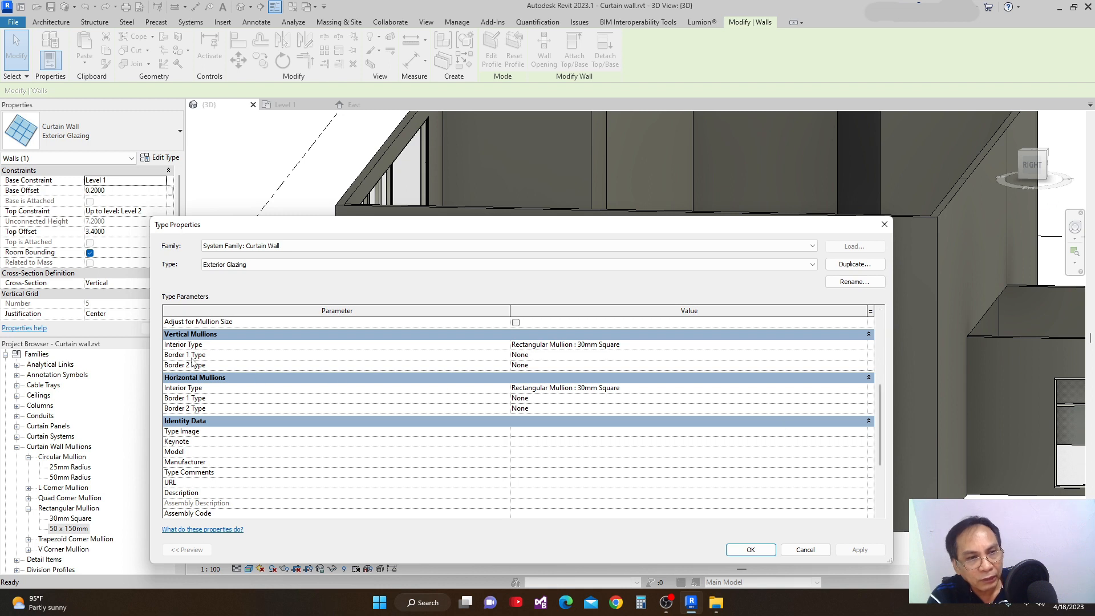
pyautogui.click(864, 357)
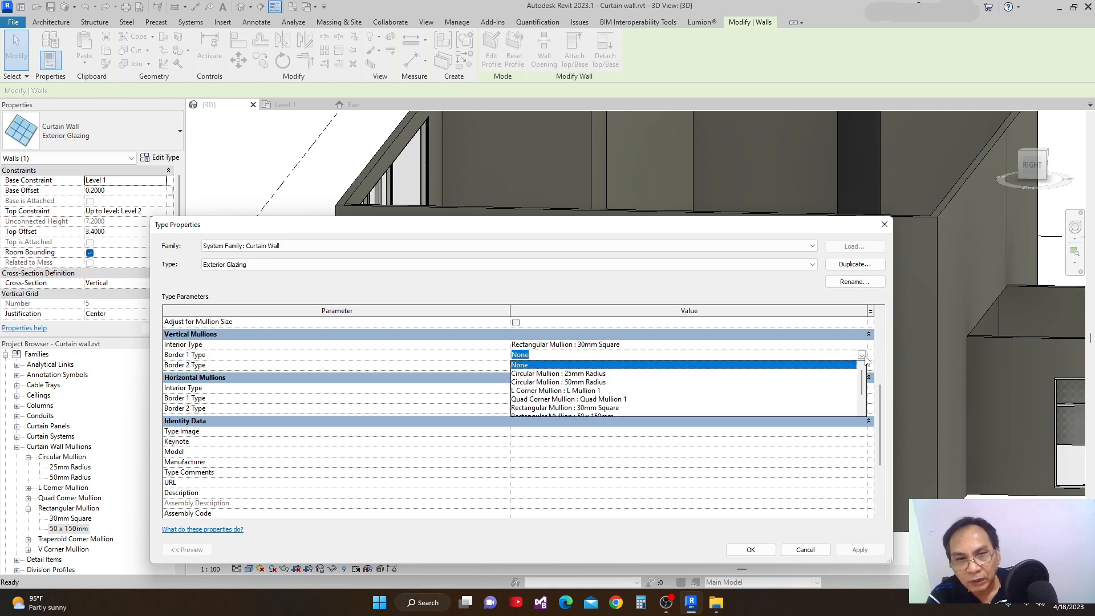
pyautogui.moveTo(865, 381)
pyautogui.mouseDown()
pyautogui.moveTo(868, 406)
pyautogui.moveTo(868, 391)
pyautogui.mouseUp()
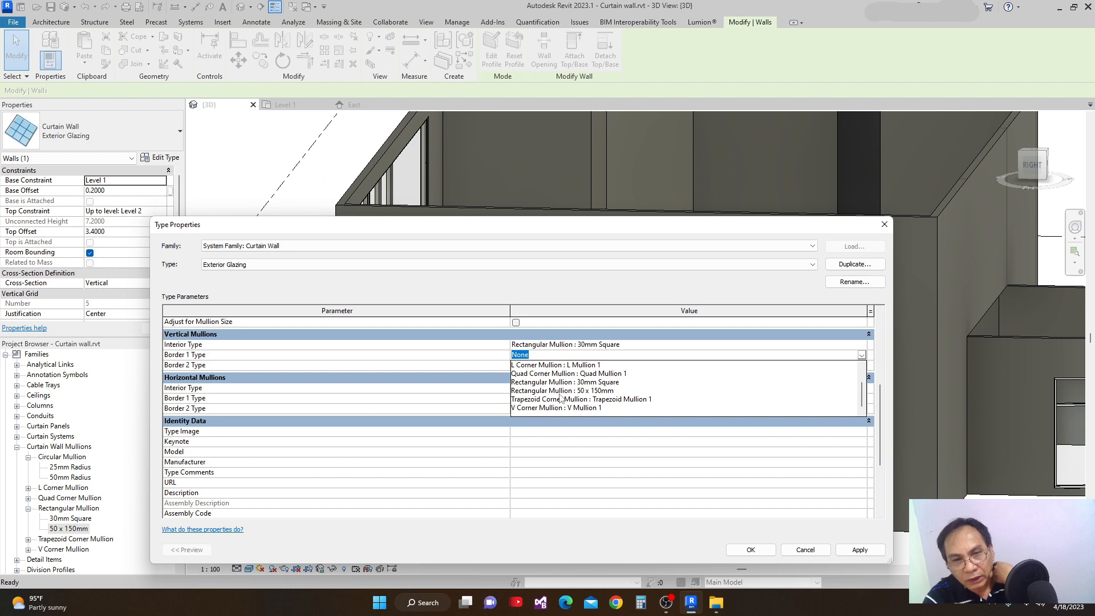
pyautogui.click(534, 391)
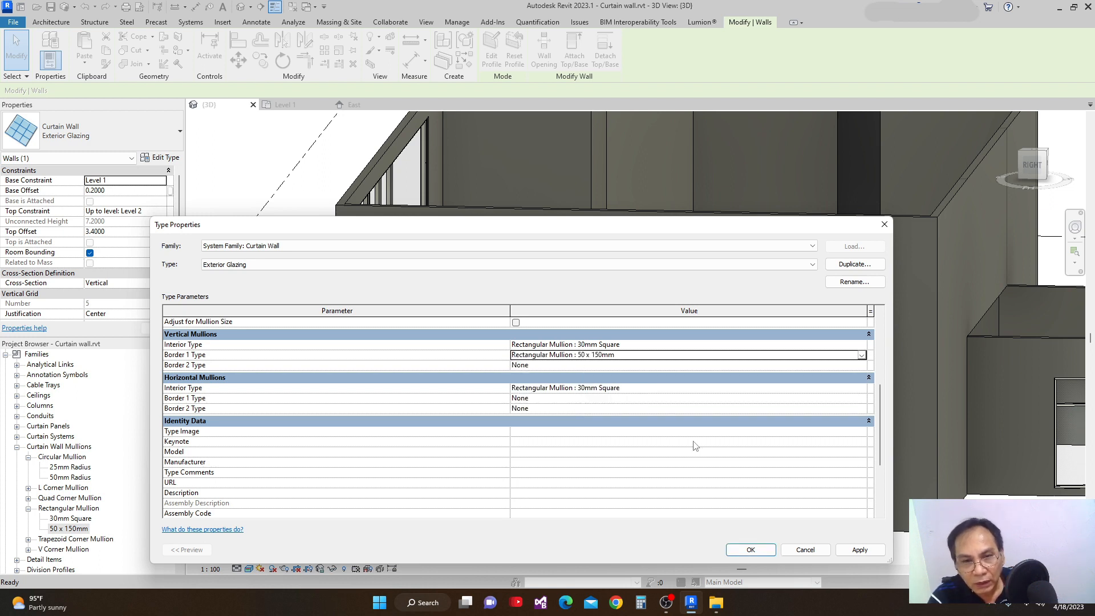
pyautogui.click(860, 550)
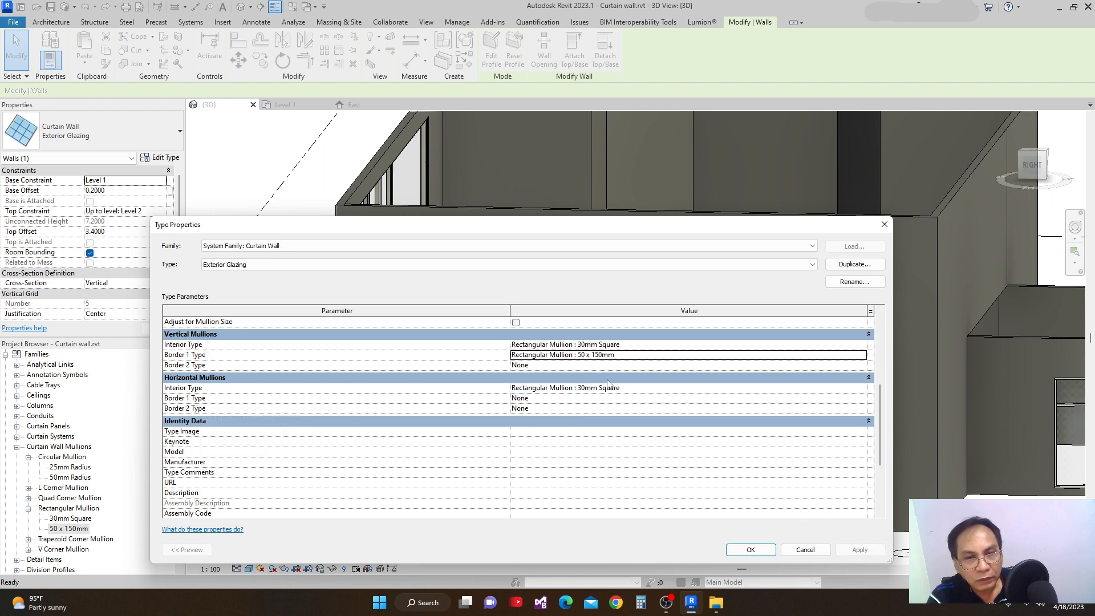
# Set the Exterior Glazing type's vertical mullion Border 2 Type to Rectangular Mullion : 50 x 150mm and apply it.
pyautogui.click(861, 368)
pyautogui.click(861, 365)
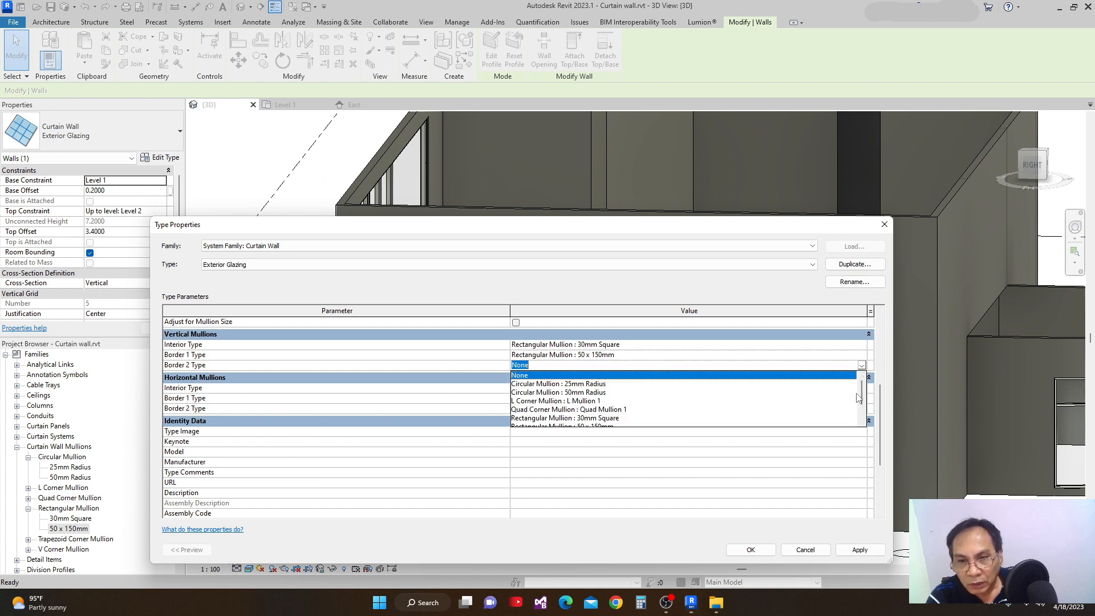
pyautogui.moveTo(862, 397); pyautogui.dragTo(862, 406)
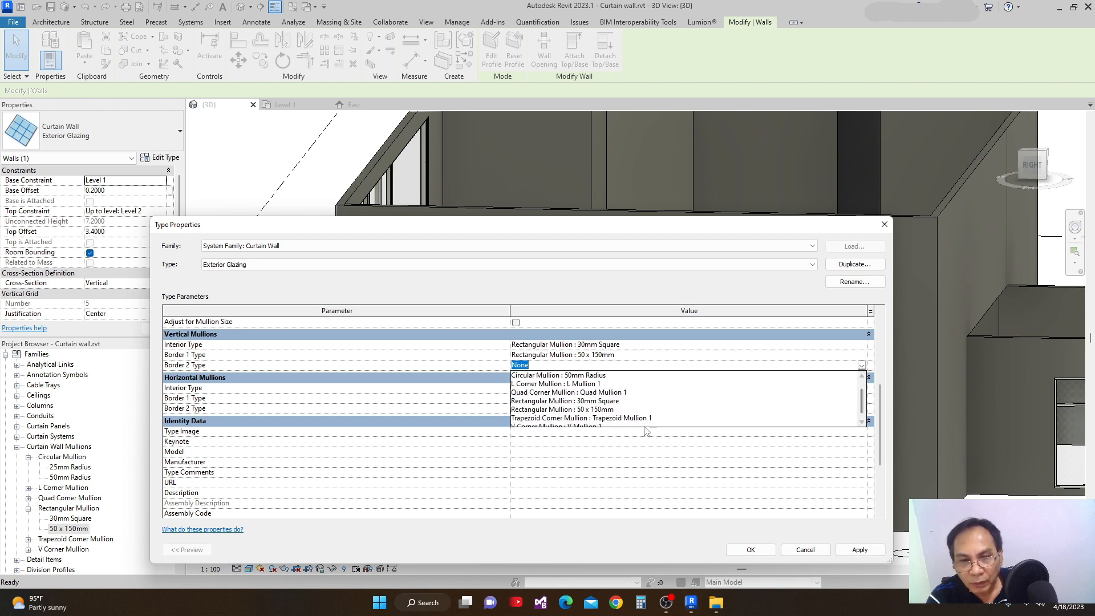
pyautogui.click(639, 409)
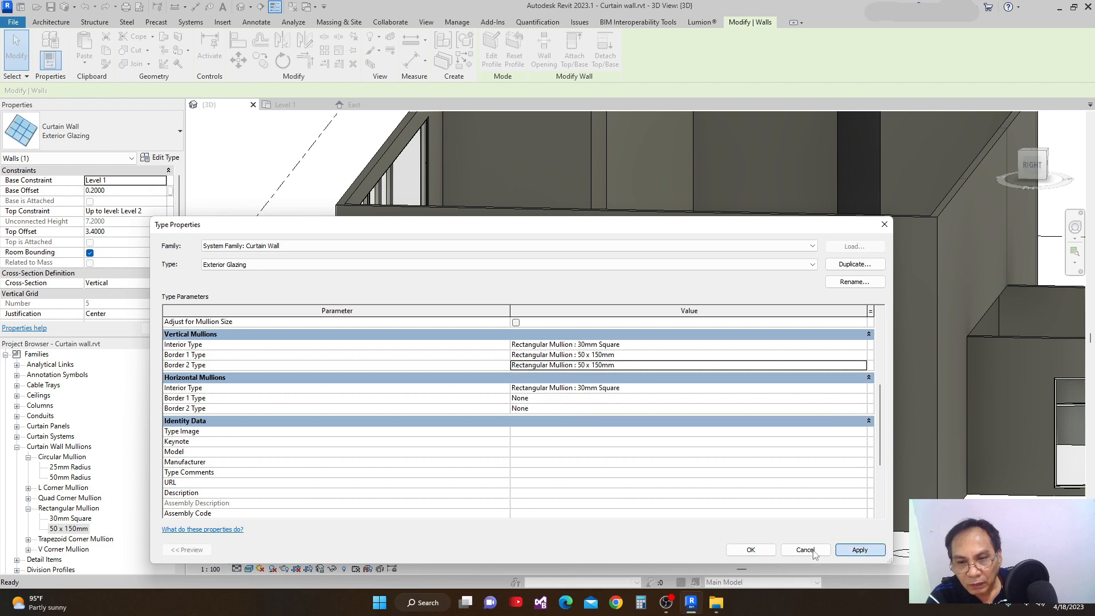
pyautogui.click(750, 550)
# Examine the side border mullions of the slanted exterior glazing up close from both faces of the wall.
pyautogui.keyDown('shift'); pyautogui.moveTo(909, 494); pyautogui.dragTo(534, 362, button='middle'); pyautogui.keyUp('shift')
pyautogui.scroll(5, 596, 302)
pyautogui.keyDown('shift'); pyautogui.moveTo(604, 303); pyautogui.dragTo(550, 381, button='middle'); pyautogui.keyUp('shift')
pyautogui.scroll(-2, 549, 367)
pyautogui.scroll(-5, 548, 368)
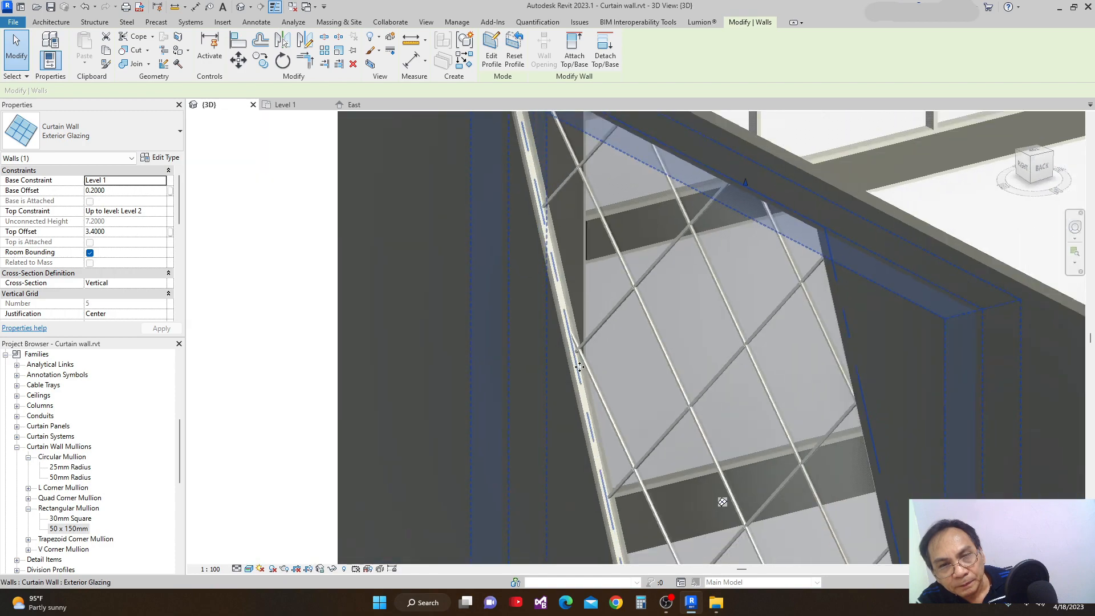
pyautogui.keyDown('shift'); pyautogui.moveTo(598, 402); pyautogui.dragTo(869, 380, button='middle'); pyautogui.keyUp('shift')
pyautogui.scroll(2, 730, 335)
pyautogui.scroll(-3, 709, 340)
pyautogui.keyDown('shift'); pyautogui.moveTo(709, 340); pyautogui.dragTo(552, 269, button='middle'); pyautogui.keyUp('shift')
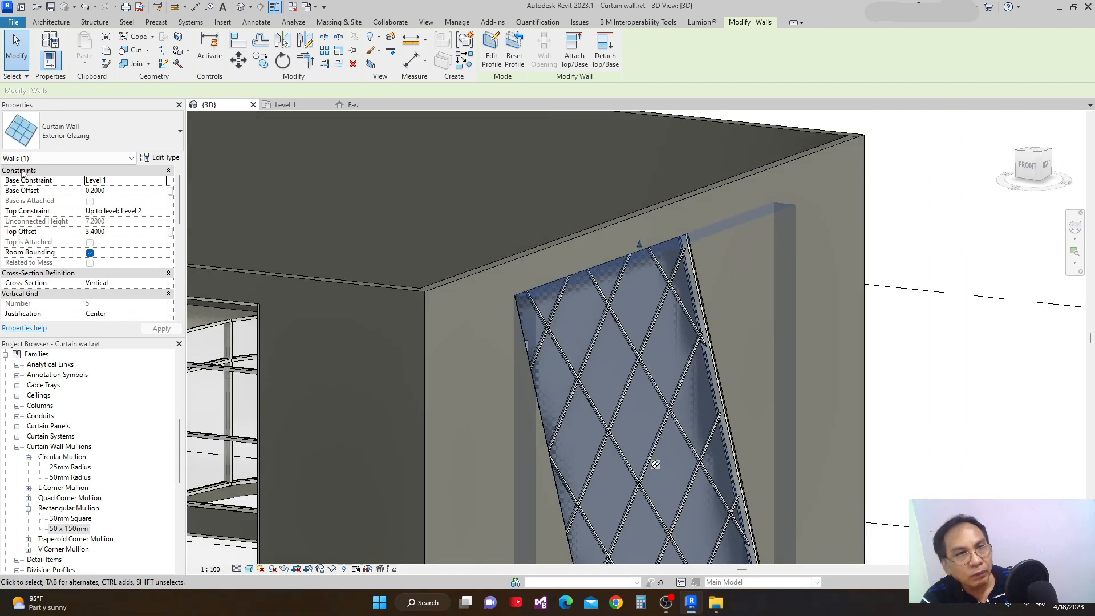
# Set the Exterior Glazing type's horizontal mullion Border 1 Type to Rectangular Mullion : 50 x 150mm.
pyautogui.click(161, 157)
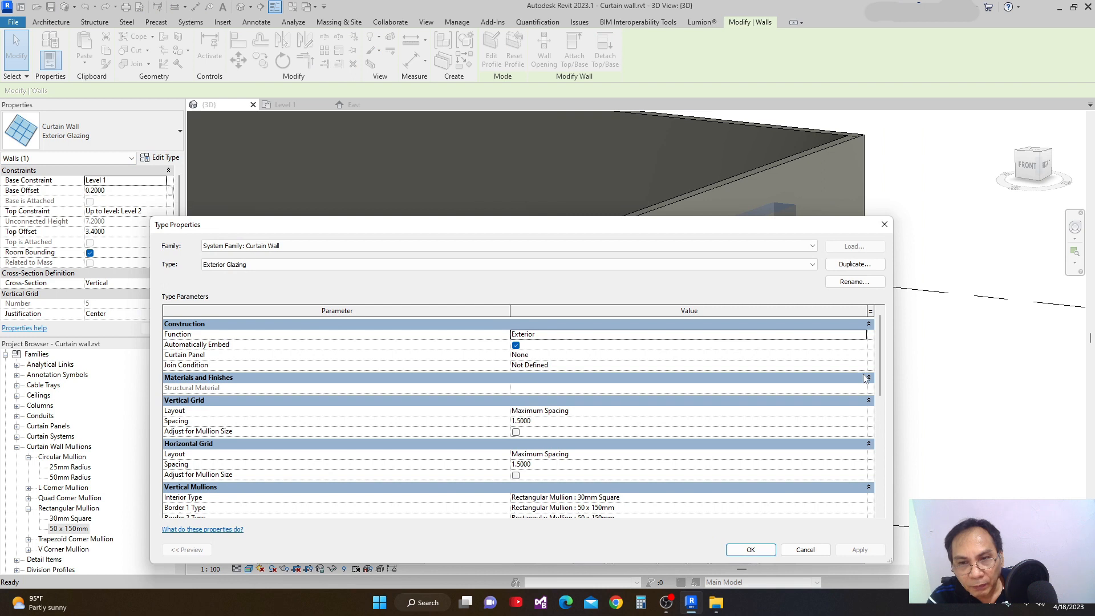
pyautogui.moveTo(882, 380); pyautogui.dragTo(871, 442)
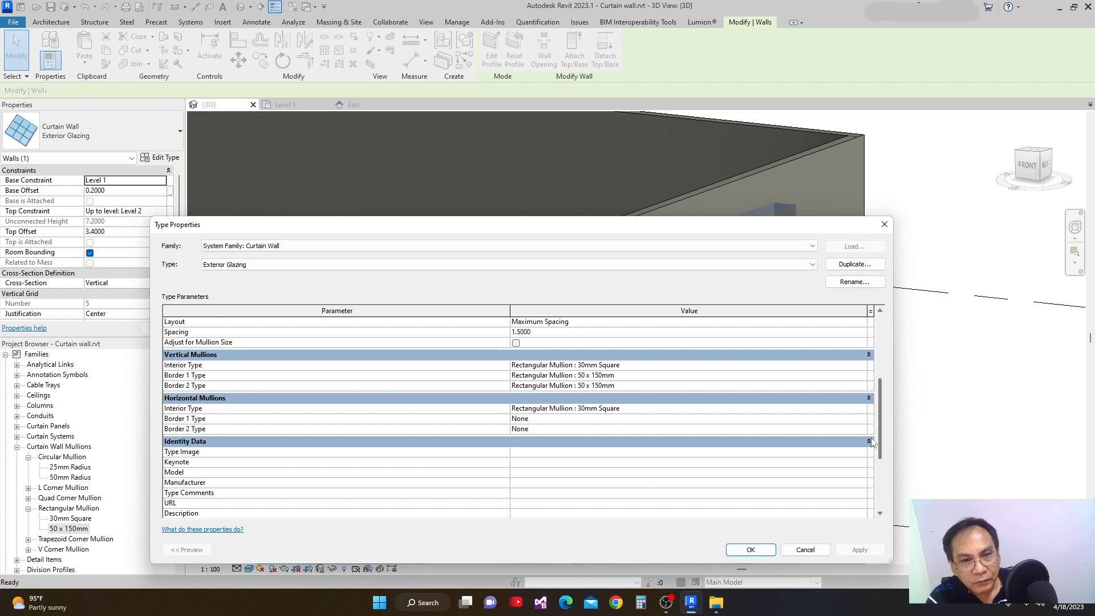
pyautogui.click(863, 422)
pyautogui.click(862, 420)
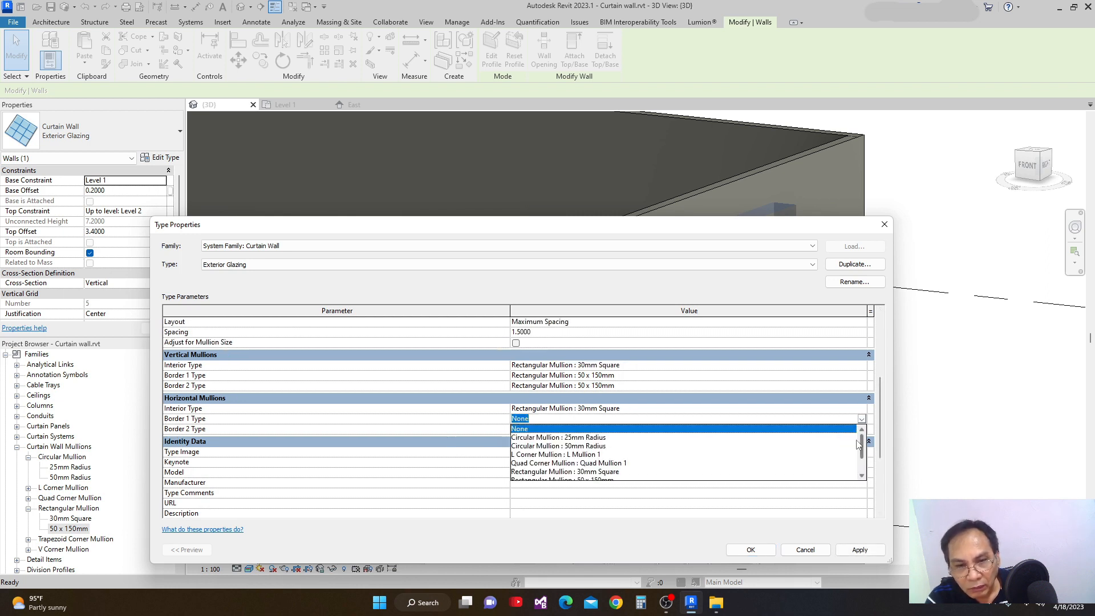
pyautogui.moveTo(861, 453); pyautogui.dragTo(861, 463)
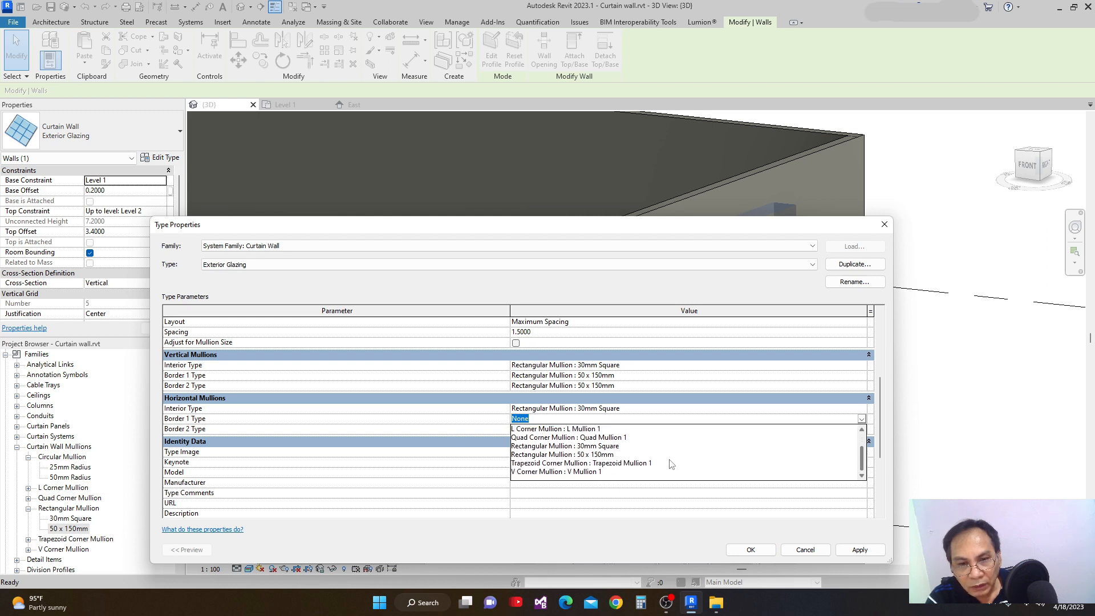
pyautogui.click(590, 455)
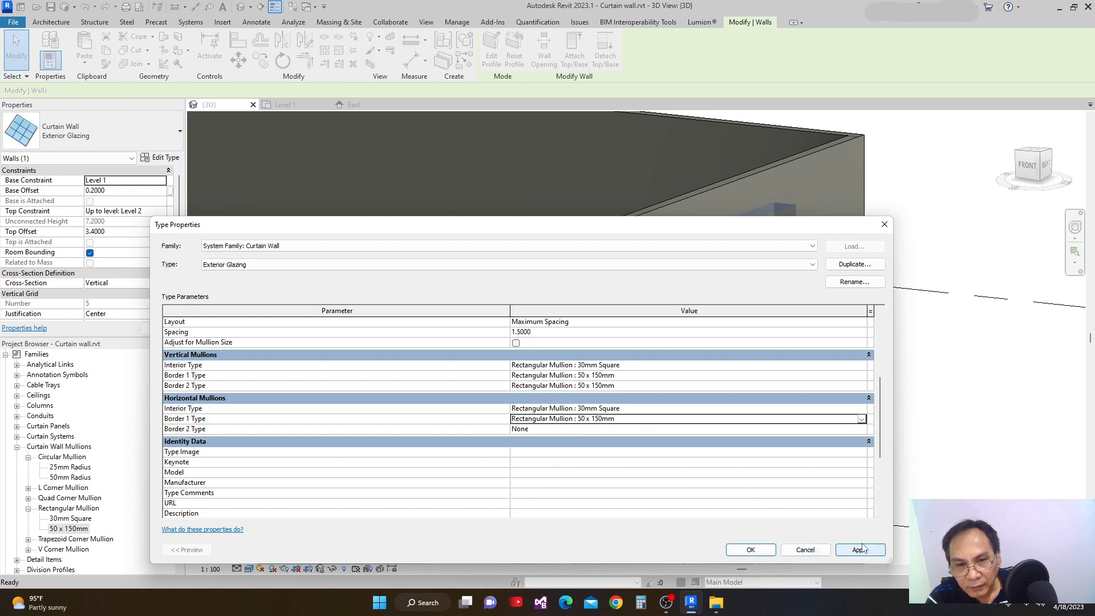
# Set the Exterior Glazing type's horizontal mullion Border 2 Type to Rectangular Mullion : 50 x 150mm and accept the type changes.
pyautogui.click(862, 429)
pyautogui.click(861, 429)
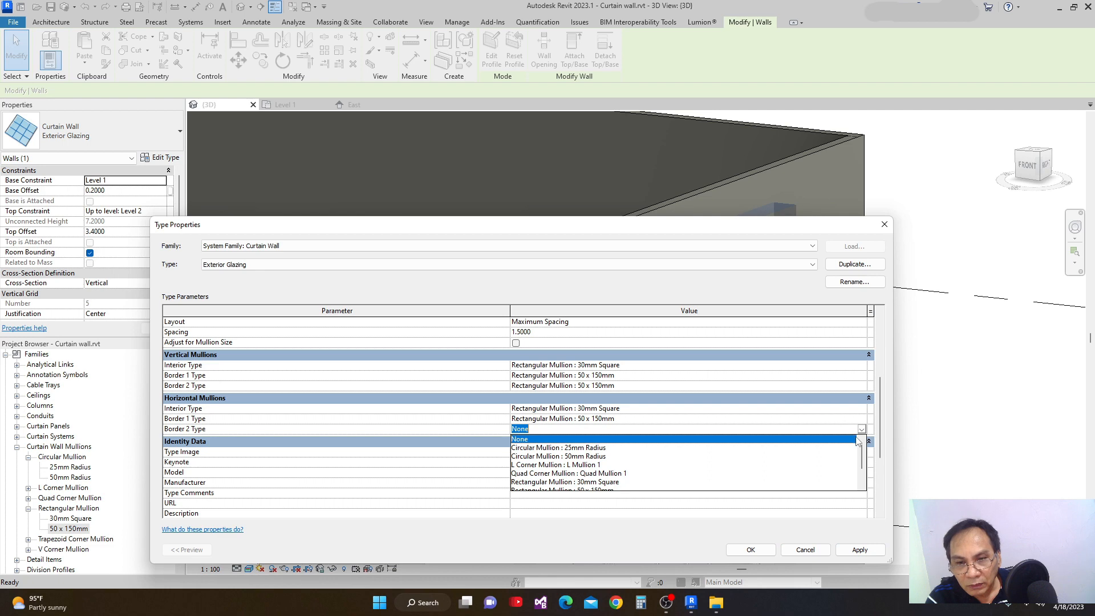
pyautogui.moveTo(863, 450); pyautogui.dragTo(863, 465)
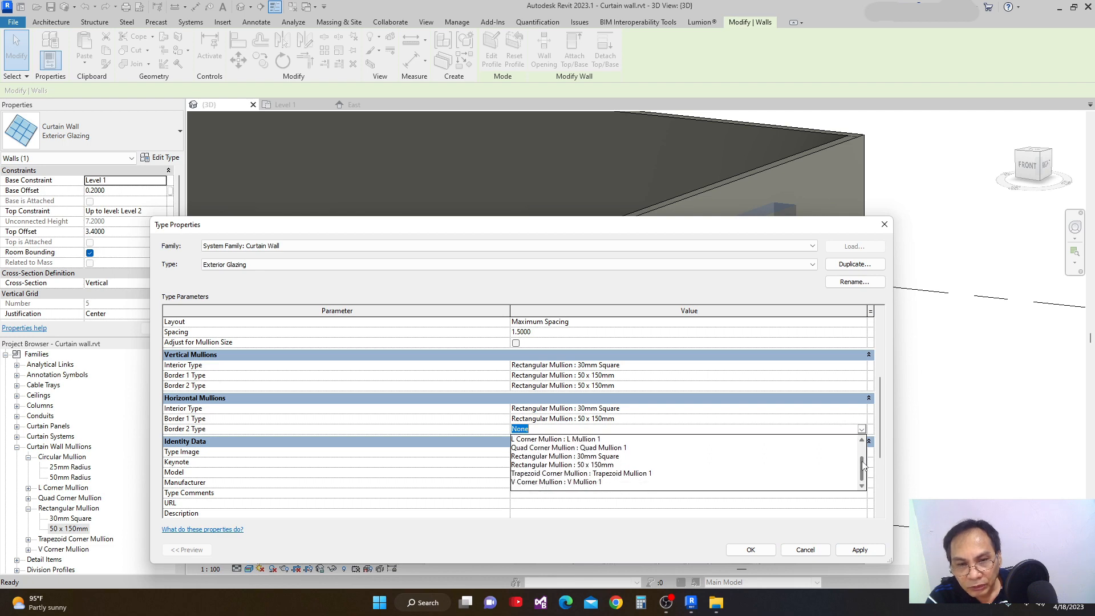
pyautogui.click(599, 465)
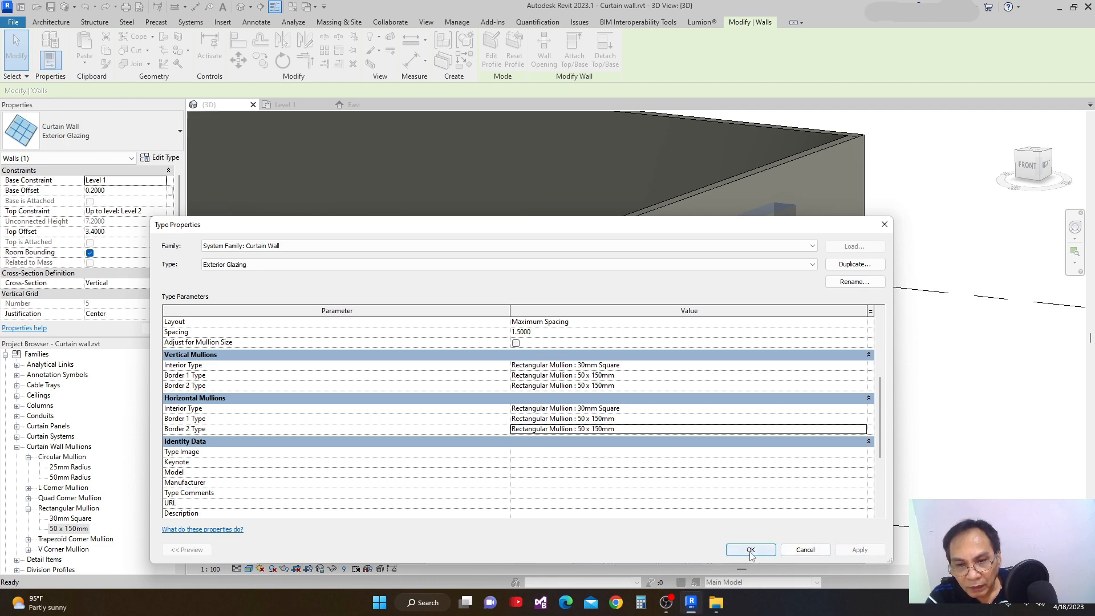
pyautogui.click(751, 550)
# Examine the slanted glazing with its full mullion border from several sides of the building.
pyautogui.scroll(-5, 785, 520)
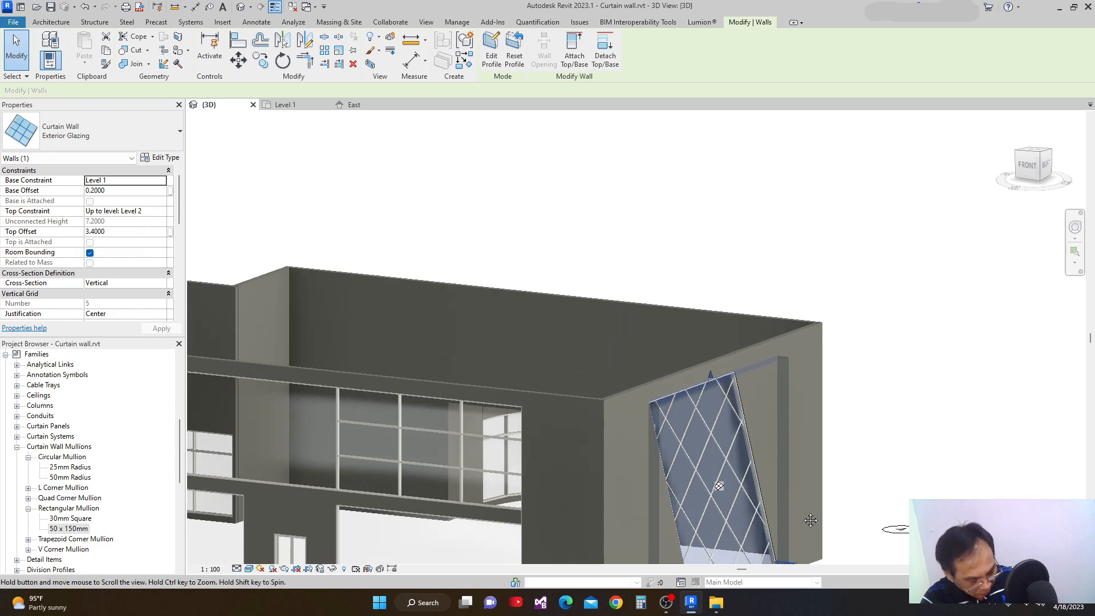
pyautogui.moveTo(900, 542); pyautogui.dragTo(525, 487, button='middle')
pyautogui.scroll(-1, 971, 525)
pyautogui.scroll(1, 875, 512)
pyautogui.keyDown('shift'); pyautogui.moveTo(665, 561); pyautogui.dragTo(451, 555, button='middle'); pyautogui.keyUp('shift')
pyautogui.keyDown('shift'); pyautogui.moveTo(520, 530); pyautogui.dragTo(975, 554, button='middle'); pyautogui.keyUp('shift')
pyautogui.scroll(-1, 763, 473)
pyautogui.moveTo(702, 457); pyautogui.dragTo(706, 481, button='middle')
pyautogui.scroll(1, 705, 479)
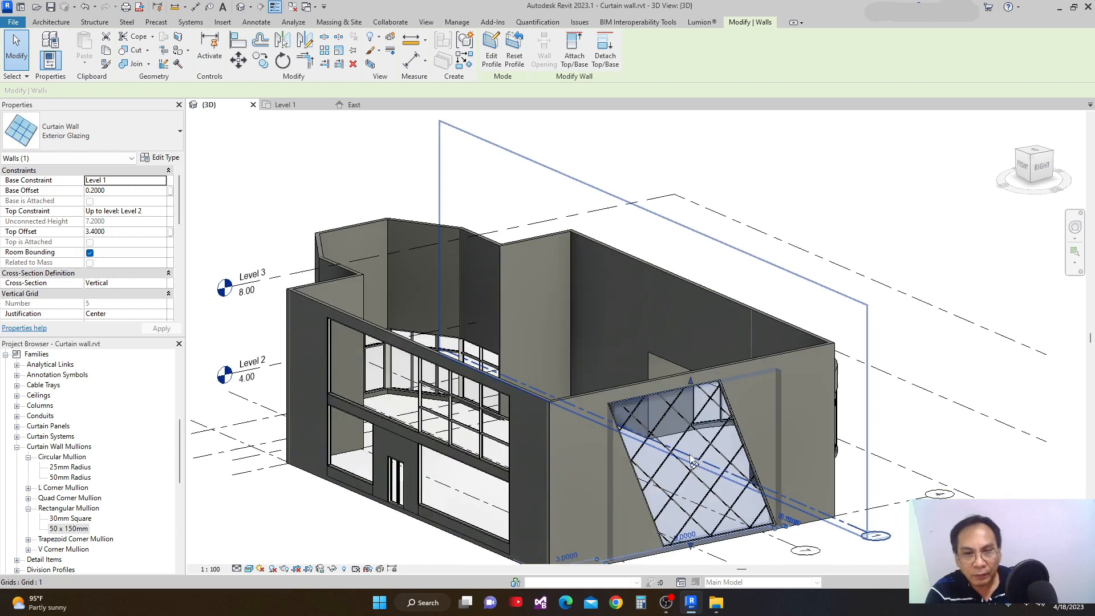
pyautogui.scroll(3, 707, 483)
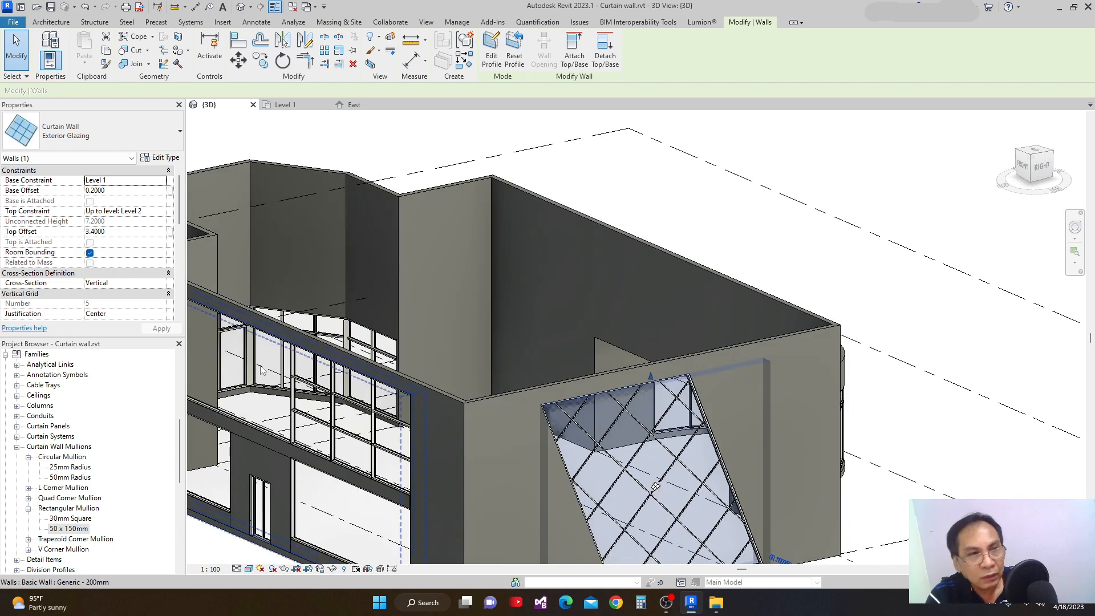
# Delete the curved Generic - 200mm wall that hosts the semicircular storefront in the Level 1 plan.
pyautogui.click(298, 106)
pyautogui.scroll(6, 510, 280)
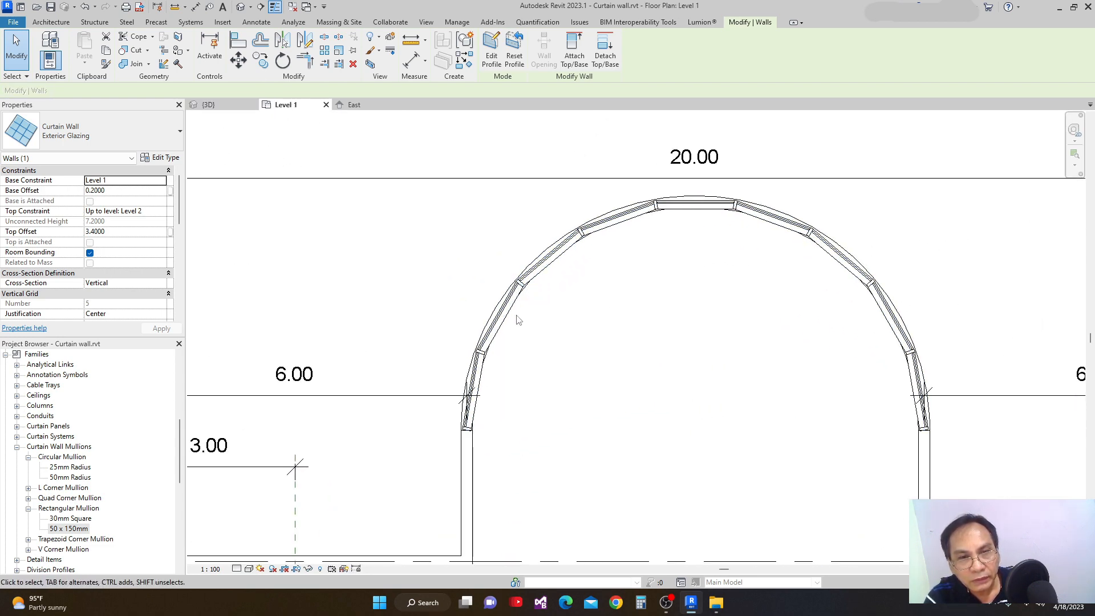
pyautogui.scroll(3, 508, 290)
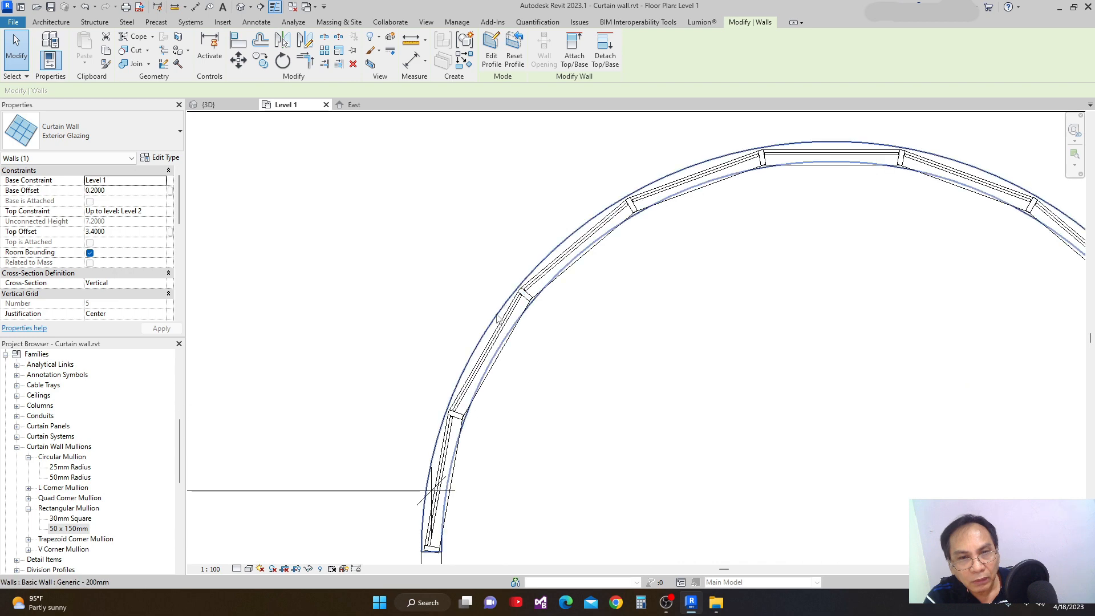
pyautogui.click(497, 318)
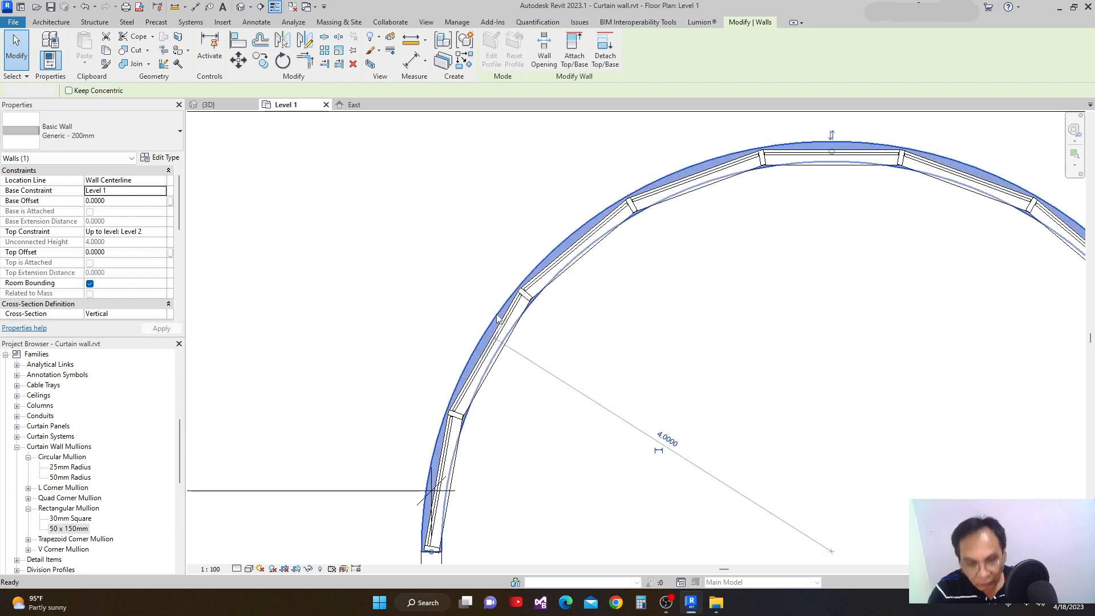
pyautogui.press('Delete')
pyautogui.scroll(-4, 575, 291)
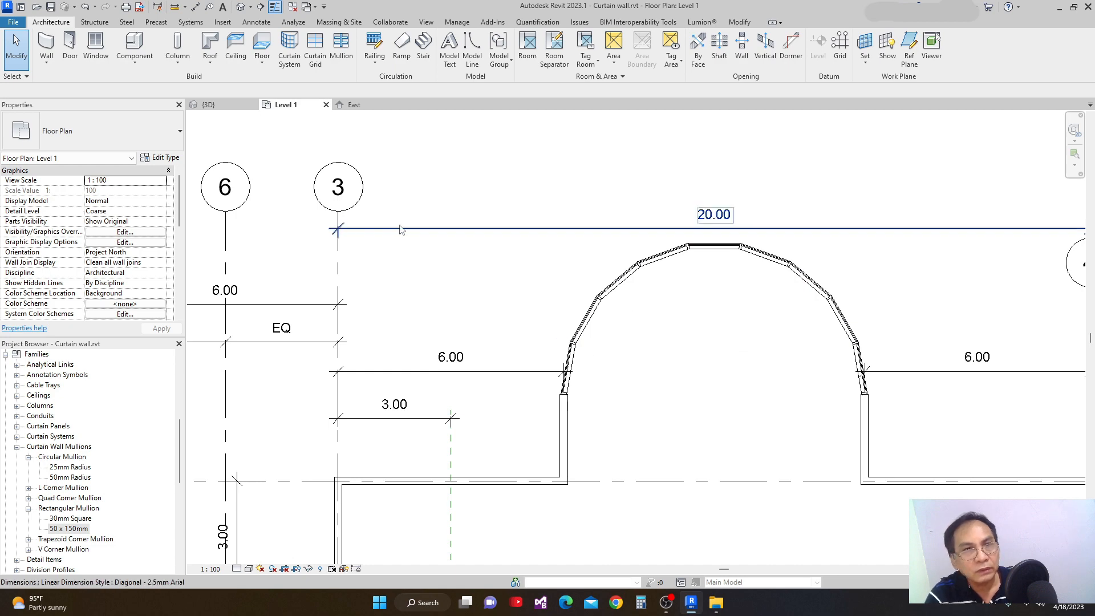
# Set the semicircular Storefront curtain wall's Top Offset to 0 in the 3D view.
pyautogui.click(221, 107)
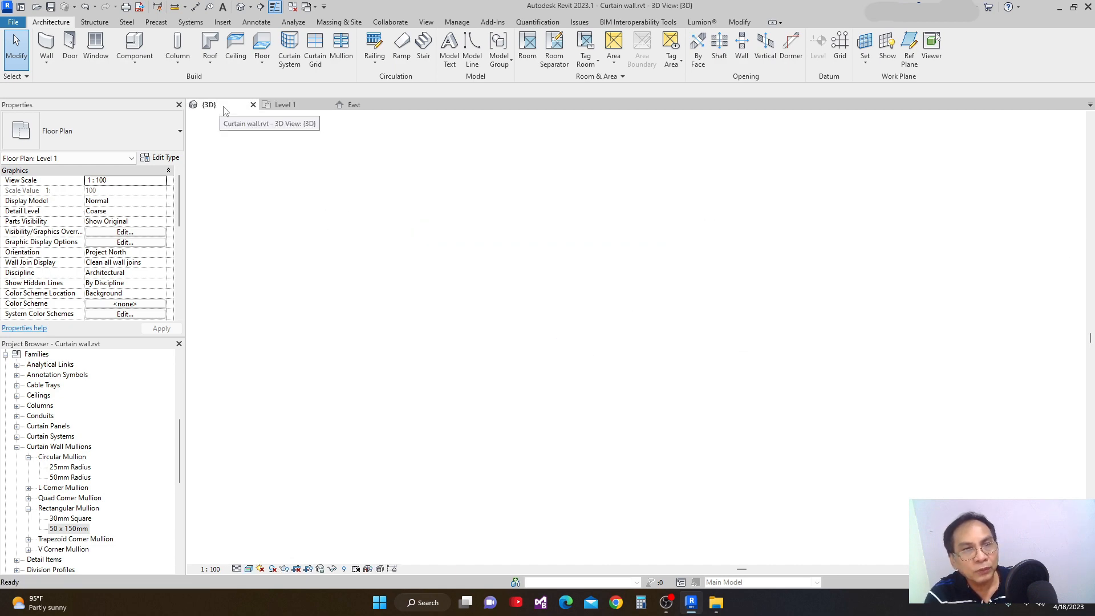
pyautogui.scroll(-5, 713, 394)
pyautogui.keyDown('shift'); pyautogui.moveTo(714, 403); pyautogui.dragTo(600, 423, button='middle'); pyautogui.keyUp('shift')
pyautogui.scroll(4, 890, 450)
pyautogui.keyDown('shift'); pyautogui.moveTo(890, 450); pyautogui.dragTo(761, 418, button='middle'); pyautogui.keyUp('shift')
pyautogui.scroll(2, 723, 438)
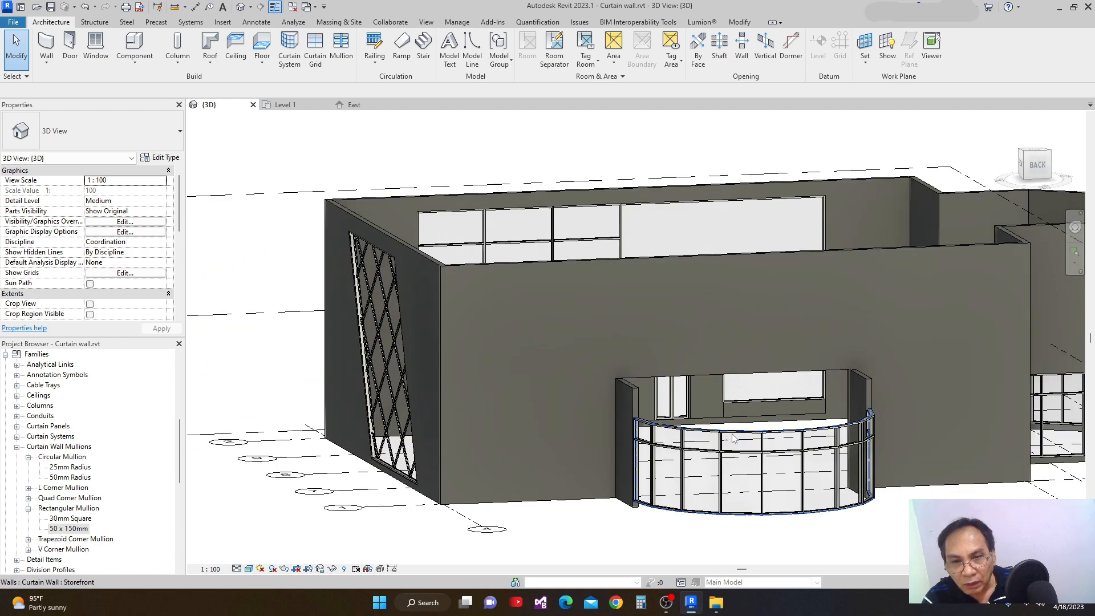
pyautogui.scroll(2, 756, 432)
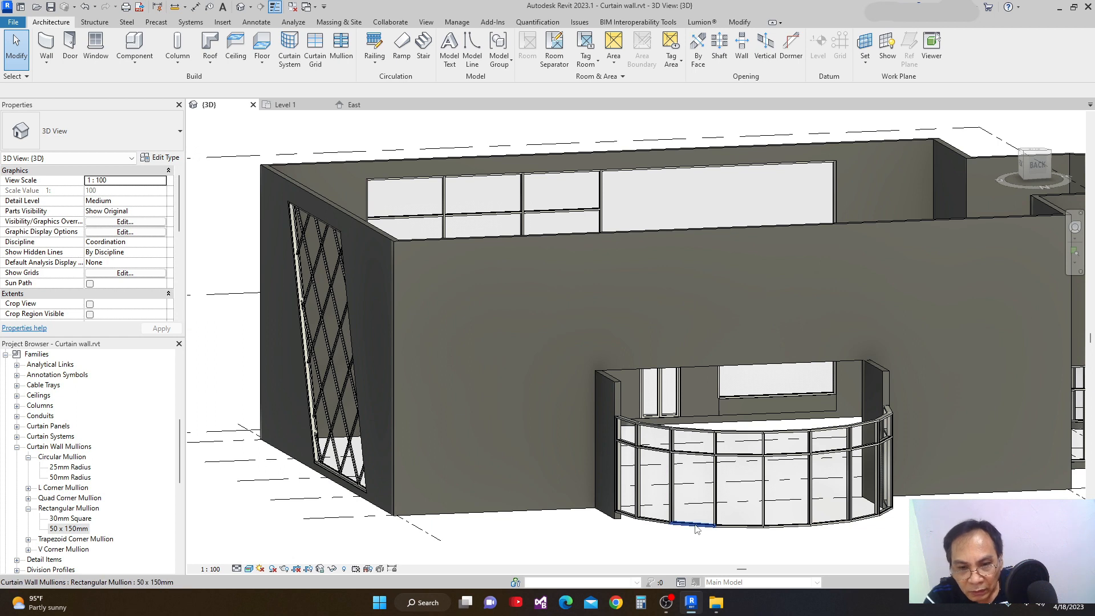
pyautogui.click(712, 438)
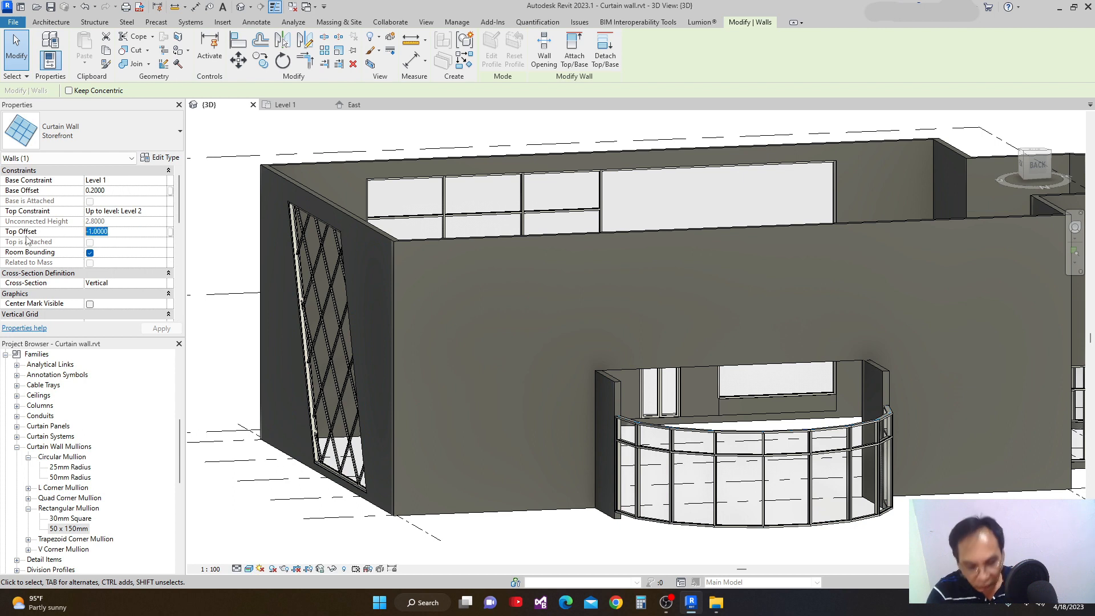
pyautogui.write('1')
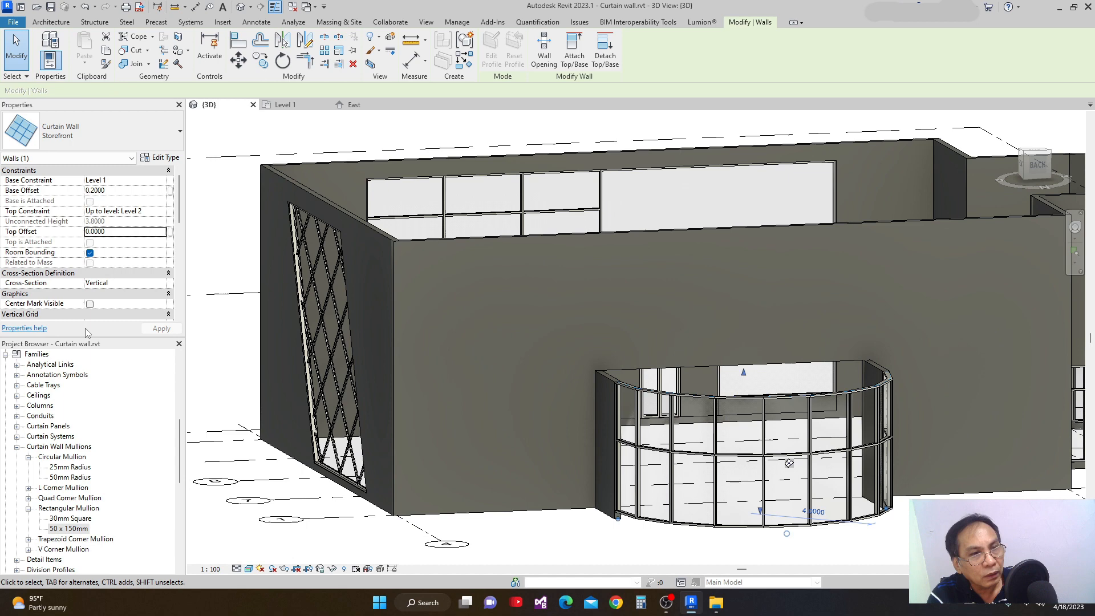
pyautogui.moveTo(734, 443); pyautogui.dragTo(636, 411, button='middle')
pyautogui.click(797, 530)
# Open the North elevation from its marker in the Level 1 plan and frame the curved storefront.
pyautogui.scroll(-2, 777, 499)
pyautogui.moveTo(775, 542); pyautogui.dragTo(769, 540, button='middle')
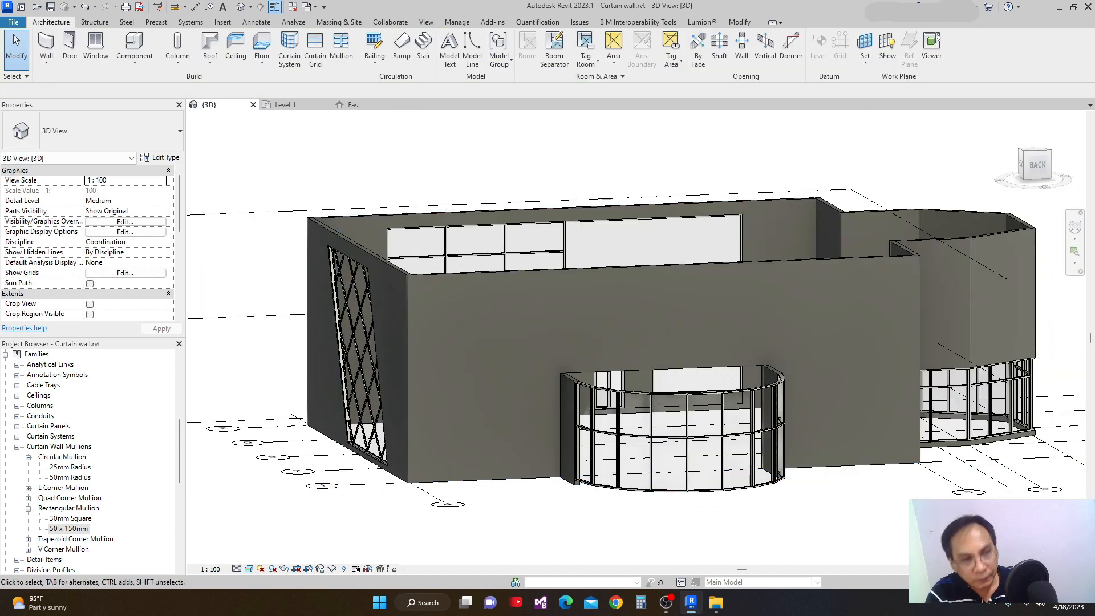
pyautogui.click(284, 106)
pyautogui.scroll(-4, 601, 322)
pyautogui.moveTo(642, 247); pyautogui.dragTo(628, 336, button='middle')
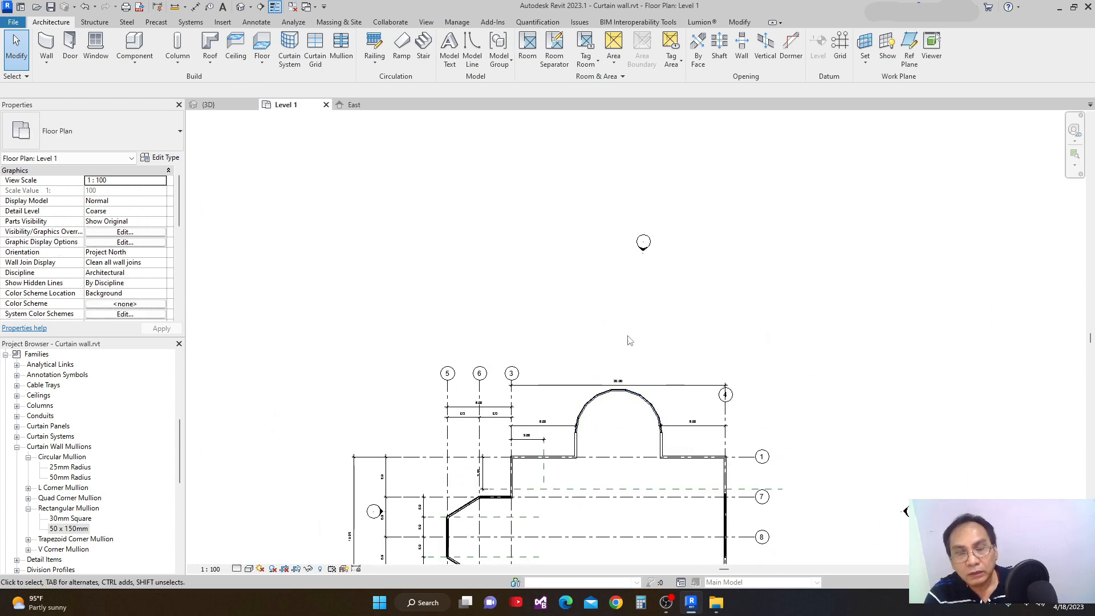
pyautogui.doubleClick(643, 255)
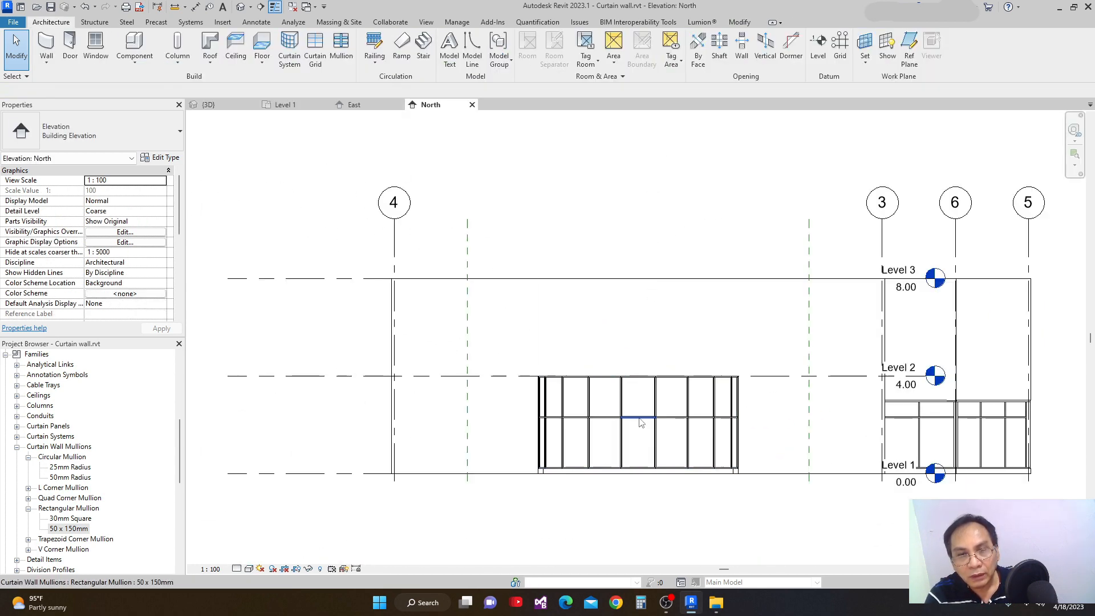
pyautogui.moveTo(640, 420); pyautogui.dragTo(637, 373, button='middle')
pyautogui.scroll(1, 506, 333)
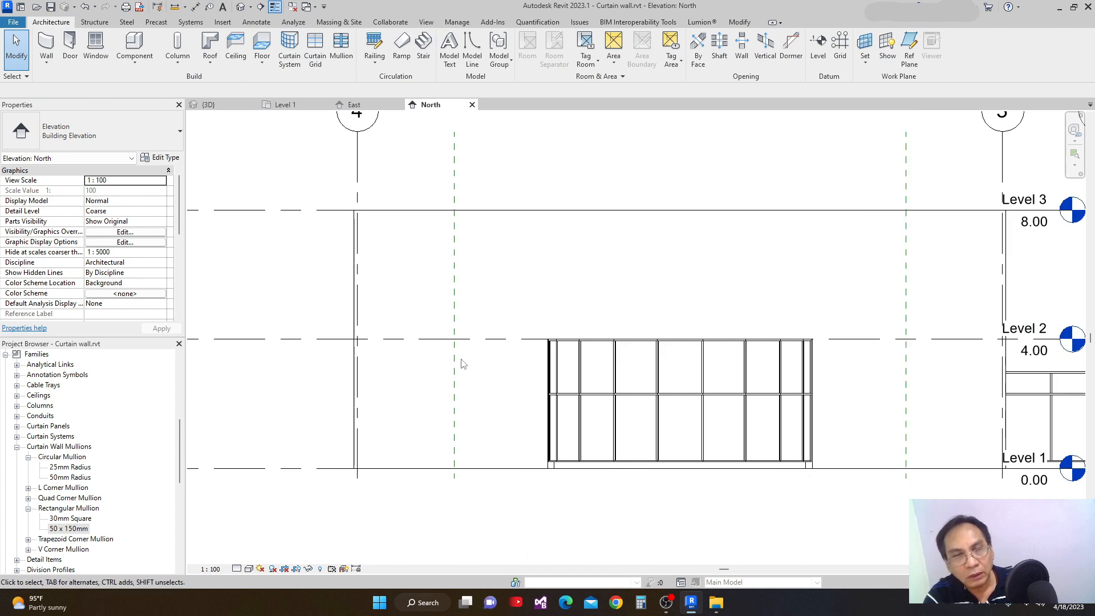
# Start a Roof by Extrusion on the picked plane of the Generic - 200mm wall, with Level 3 as reference level and 0 offset.
pyautogui.click(214, 65)
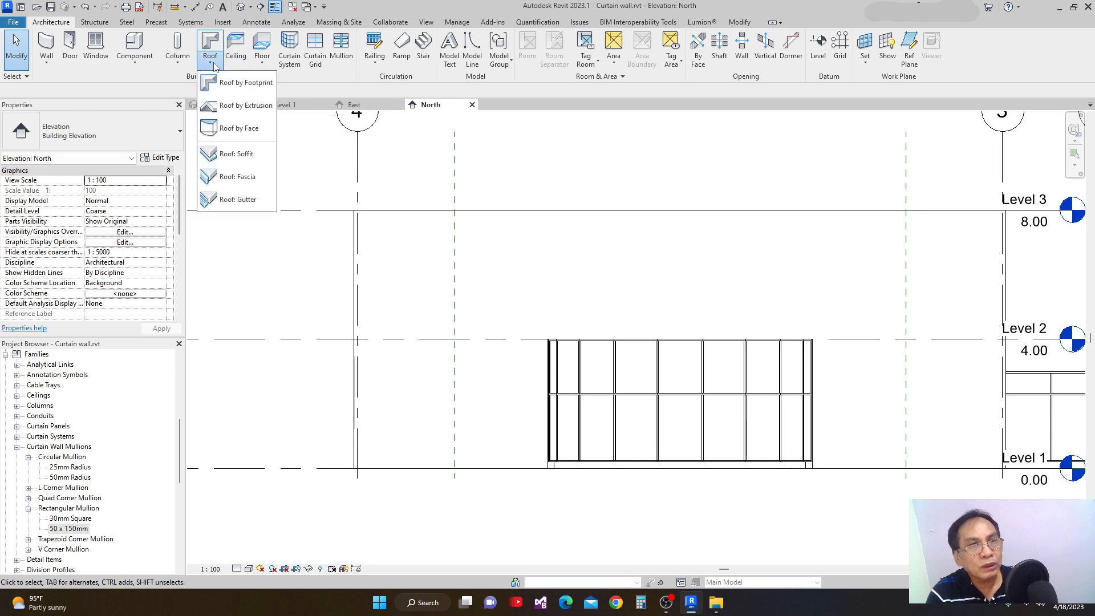
pyautogui.click(240, 107)
pyautogui.click(628, 345)
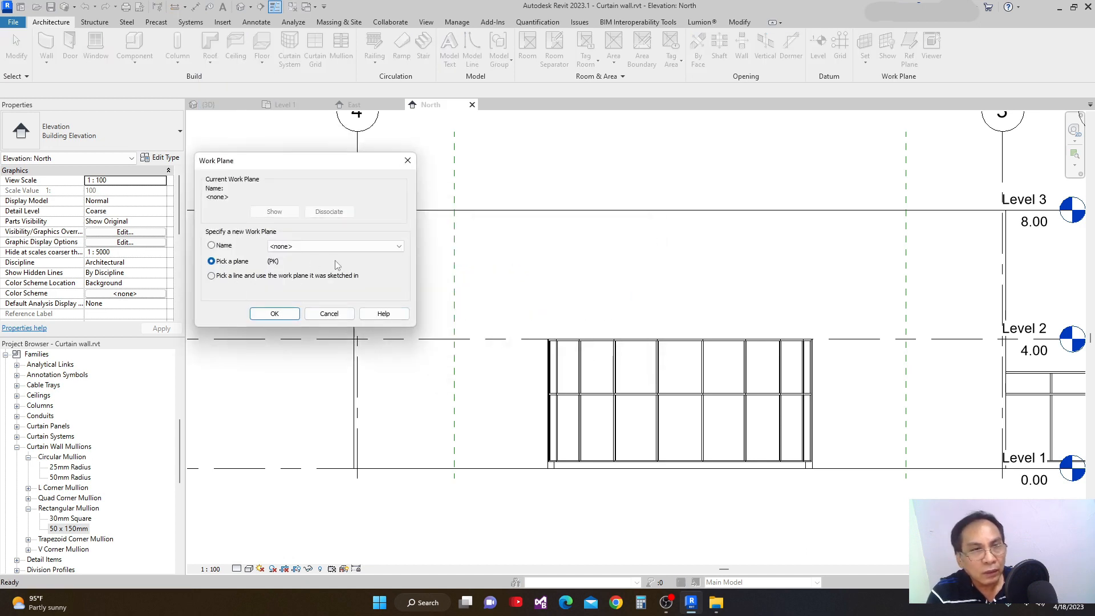
pyautogui.click(275, 313)
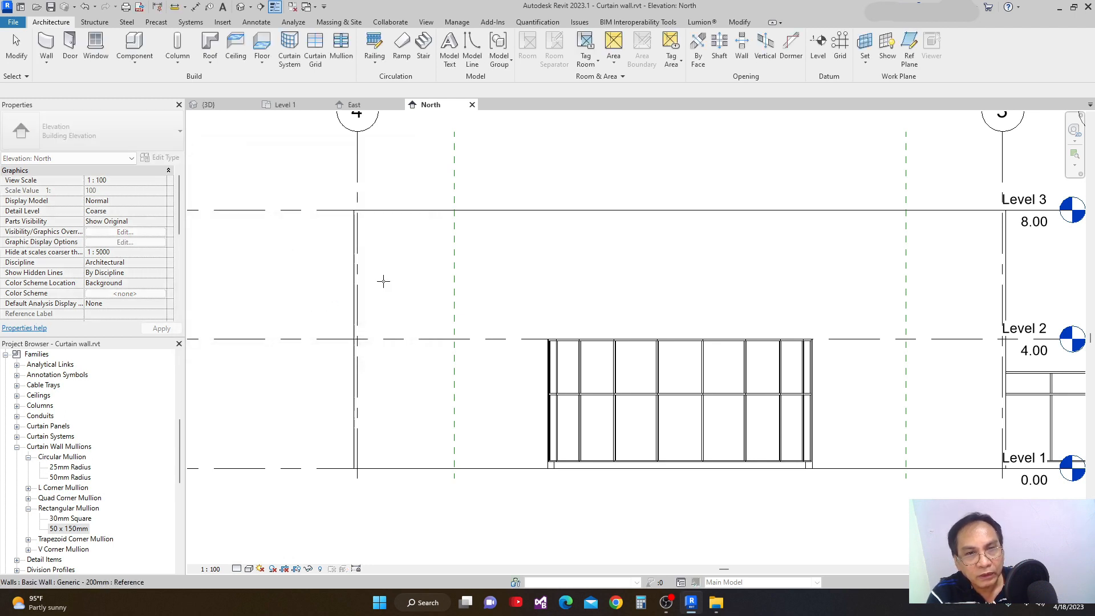
pyautogui.click(471, 210)
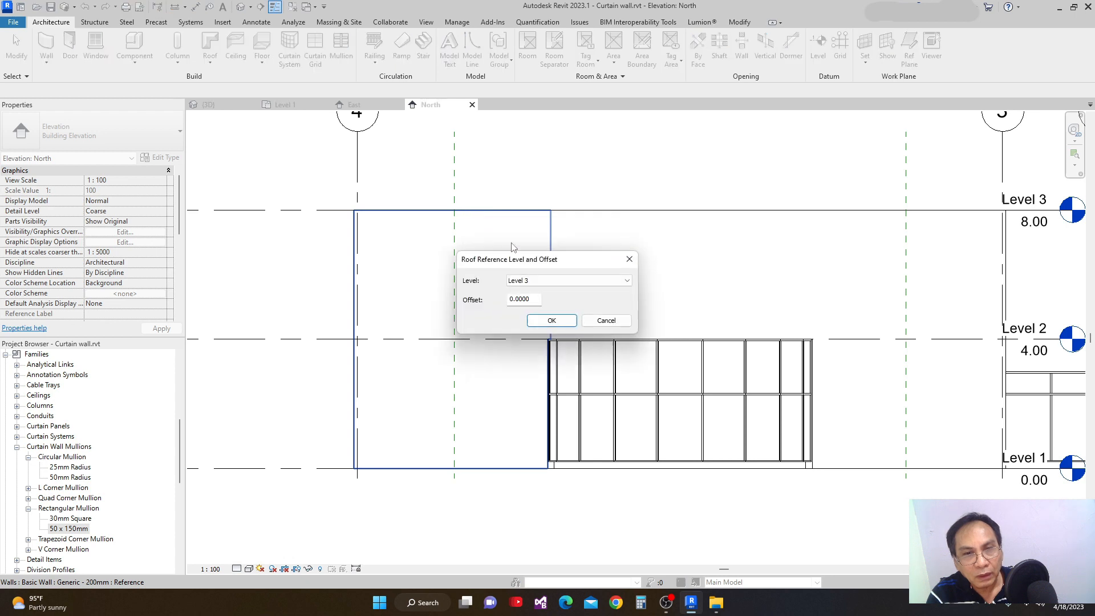
pyautogui.click(551, 321)
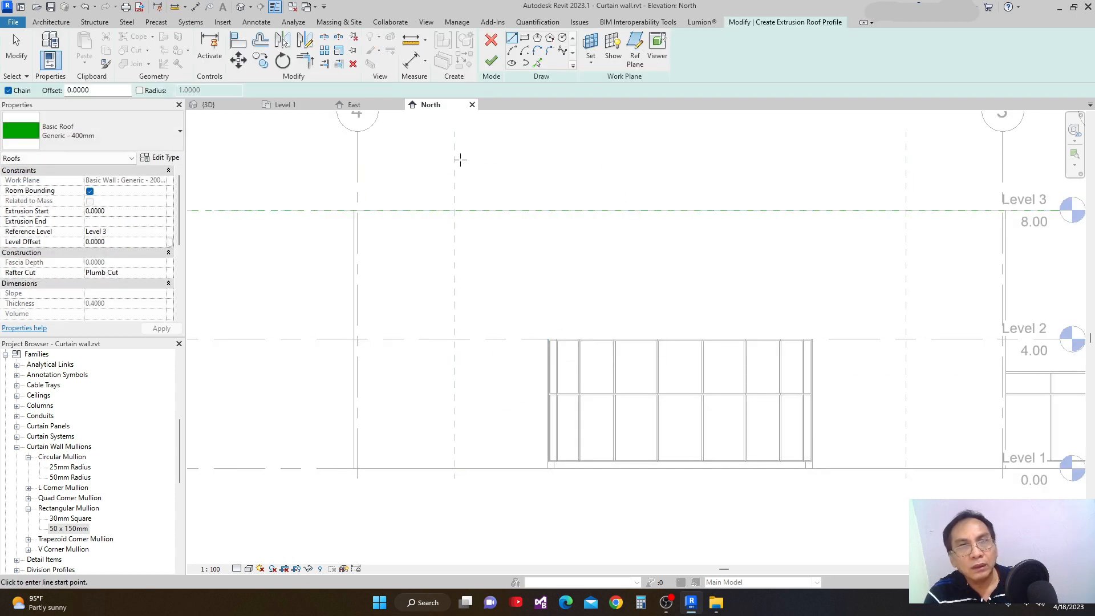
# Sketch a start-end-radius arc of about 5.73 m radius between the storefront's top corners and finish the extrusion roof.
pyautogui.click(512, 51)
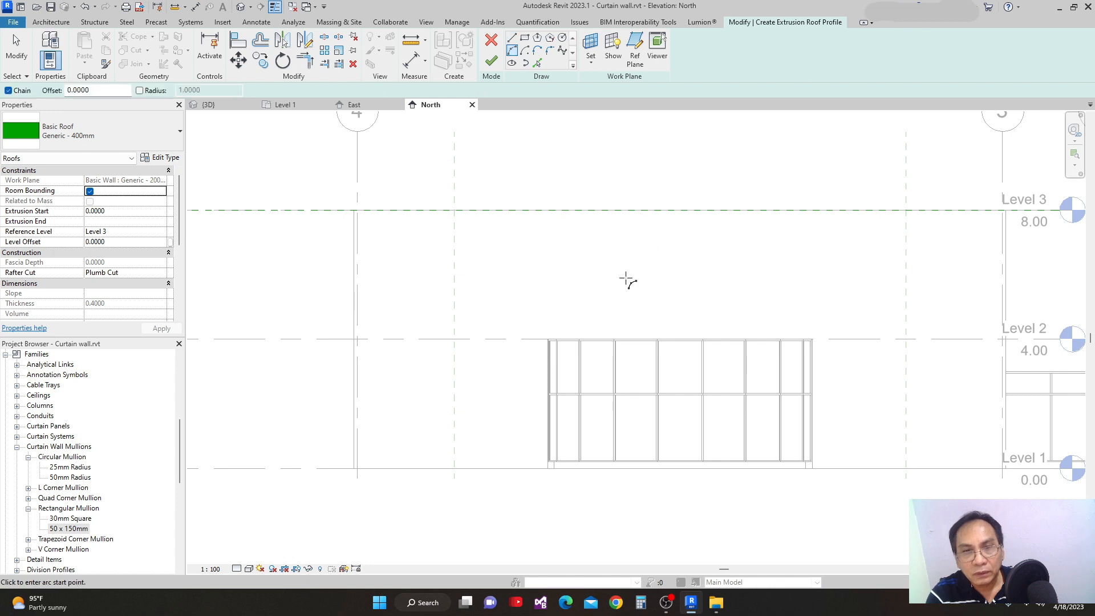
pyautogui.click(547, 338)
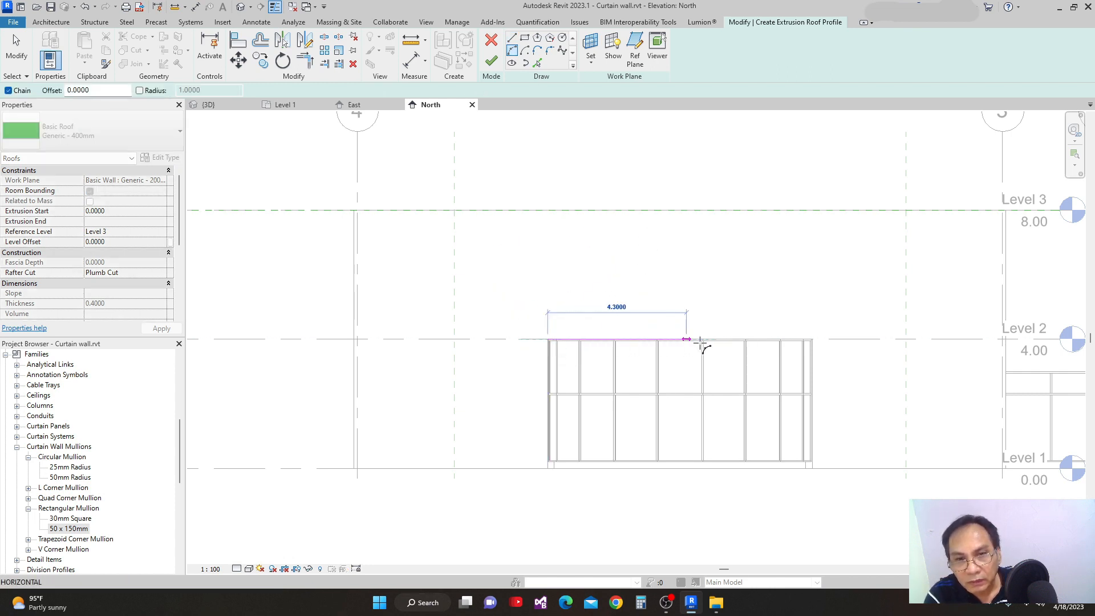
pyautogui.click(812, 339)
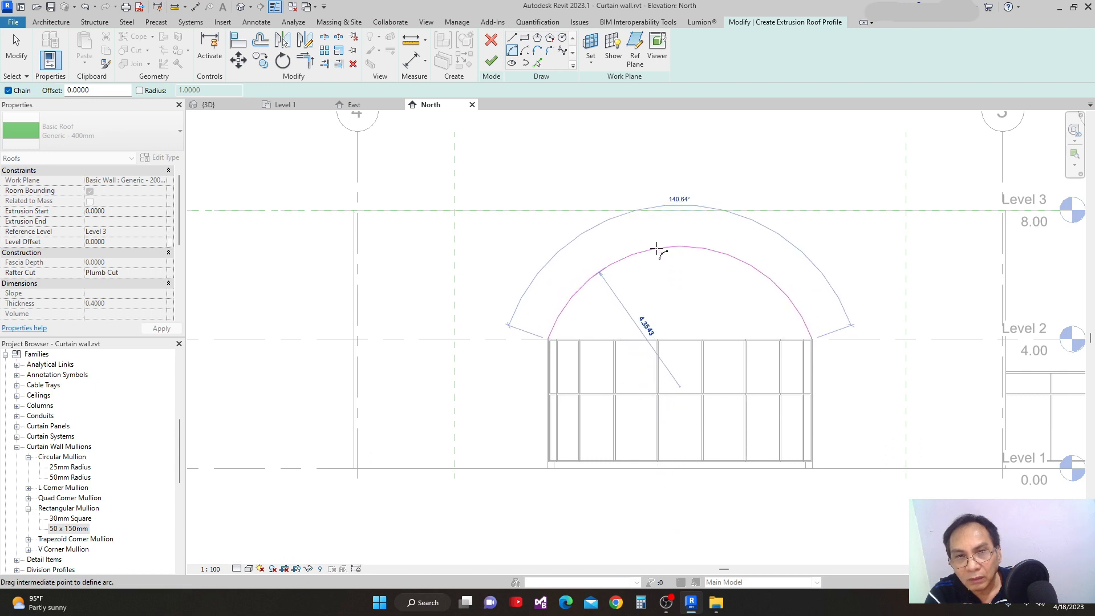
pyautogui.click(662, 285)
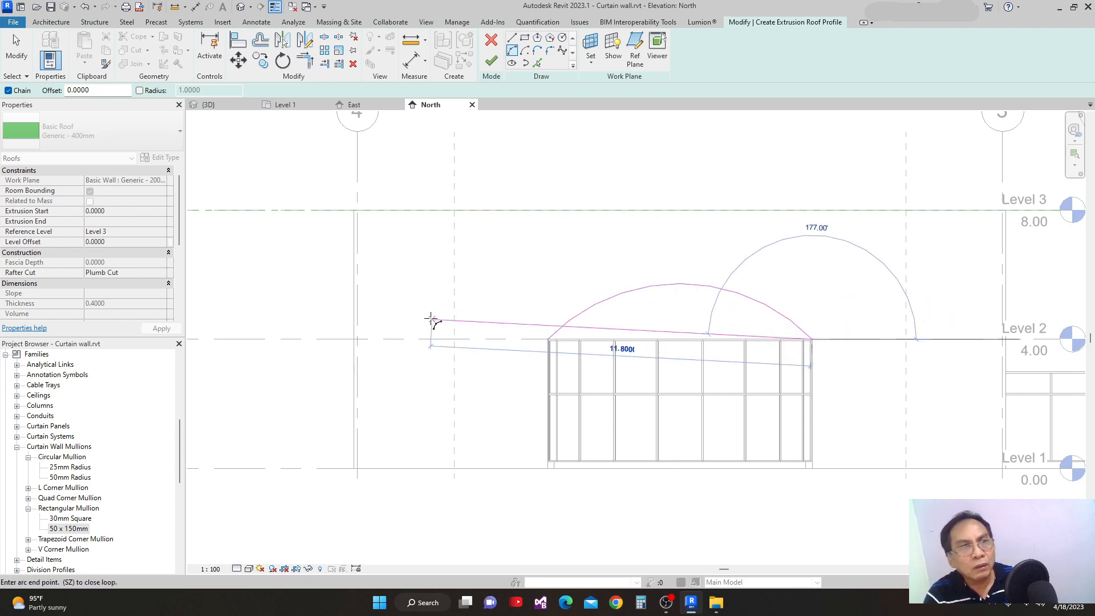
pyautogui.press('Escape')
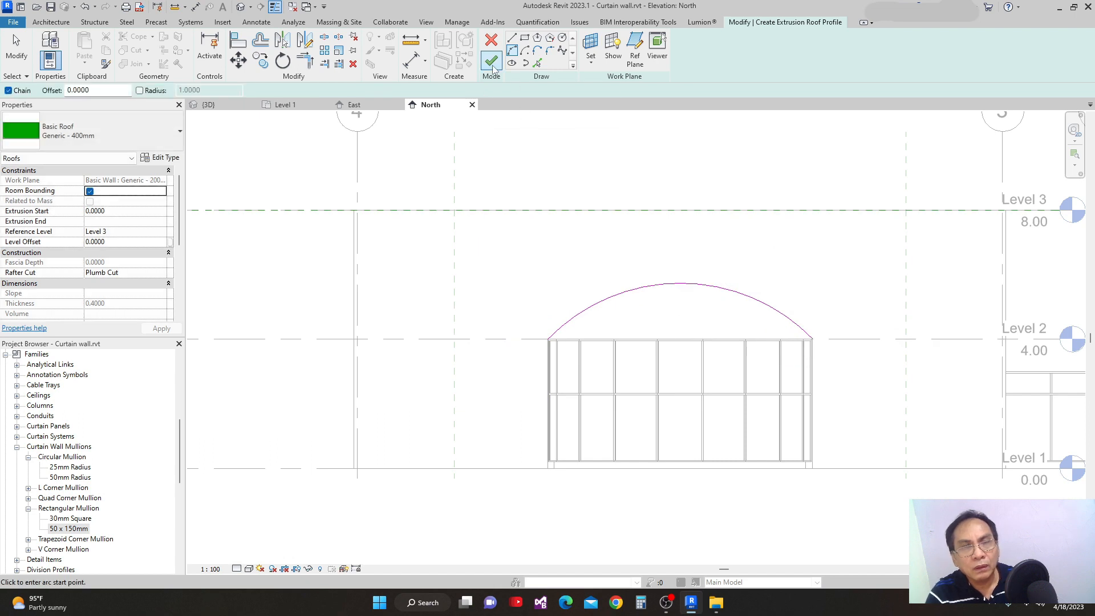
pyautogui.click(492, 64)
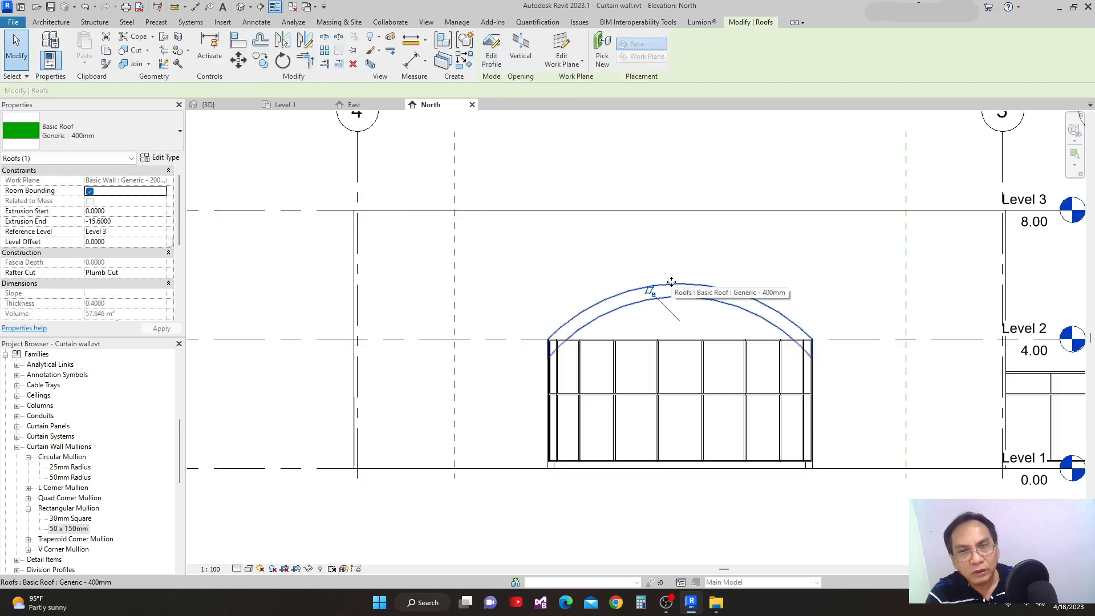
# Change the arched roof's type to Generic - 125mm and switch to the 3D view.
pyautogui.click(114, 132)
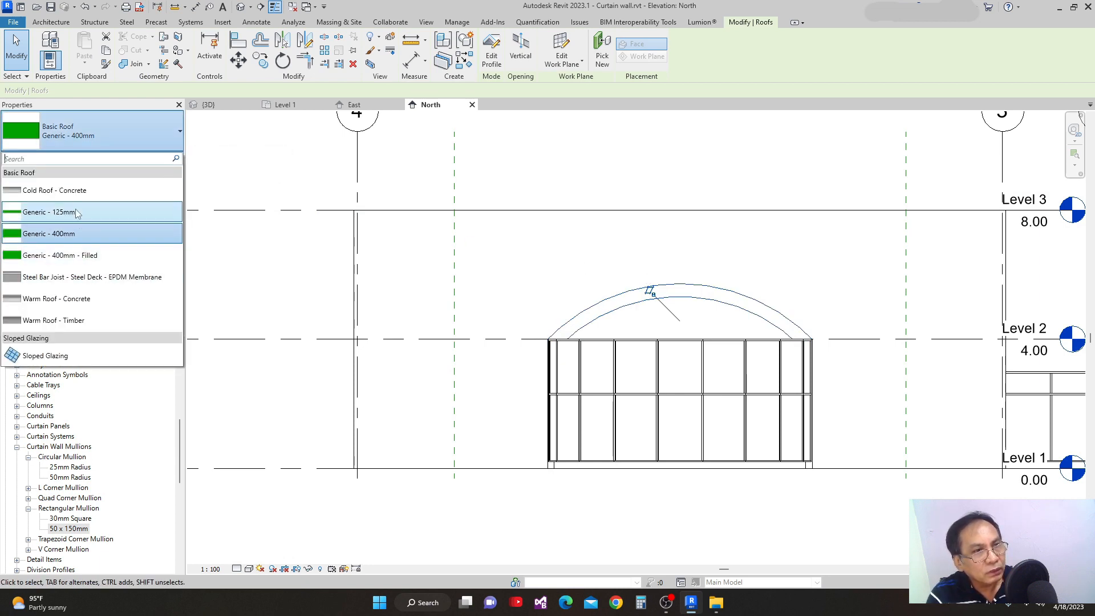
pyautogui.click(40, 212)
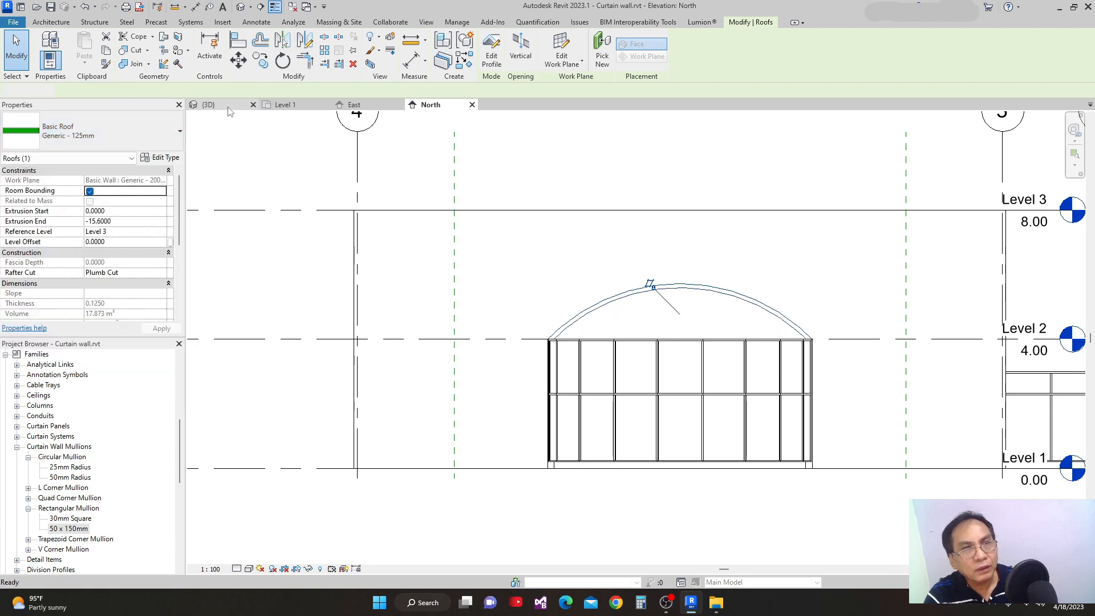
pyautogui.click(250, 106)
# Stretch the arched roof out over the storefront to an Extrusion Start of 8.2727, with its inner end near the exterior wall at Extrusion End 0.0604.
pyautogui.keyDown('shift'); pyautogui.moveTo(556, 438); pyautogui.dragTo(736, 405, button='middle'); pyautogui.keyUp('shift')
pyautogui.moveTo(740, 393); pyautogui.dragTo(957, 476)
pyautogui.moveTo(468, 296); pyautogui.dragTo(690, 371)
pyautogui.moveTo(764, 402); pyautogui.dragTo(802, 422)
pyautogui.scroll(2, 692, 409)
pyautogui.moveTo(719, 433); pyautogui.dragTo(727, 423, button='middle')
pyautogui.scroll(-3, 728, 427)
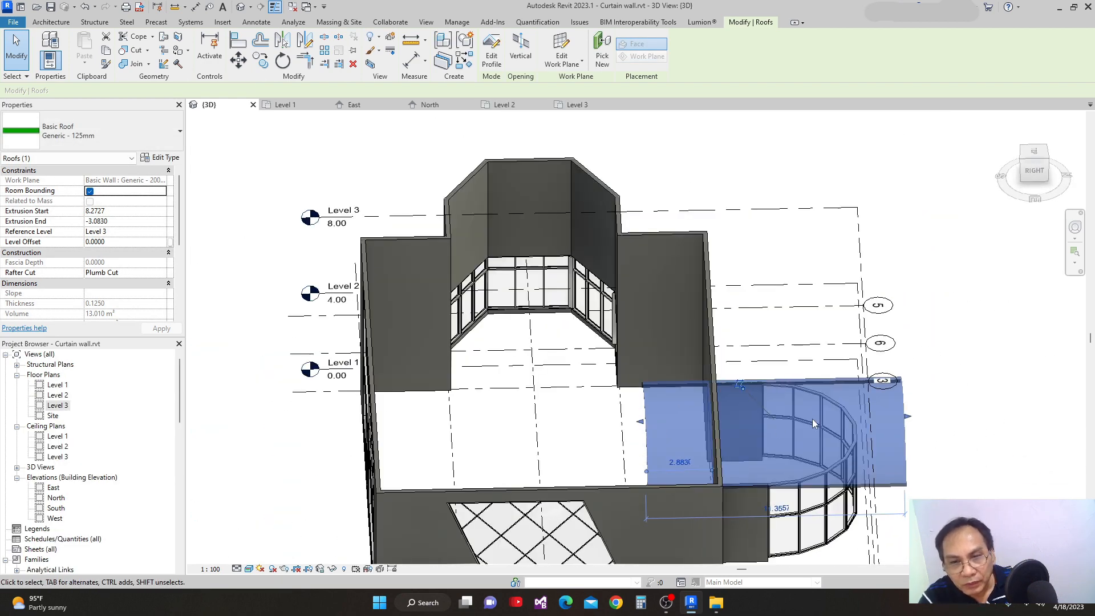
pyautogui.scroll(3, 812, 418)
pyautogui.moveTo(742, 437); pyautogui.dragTo(737, 433, button='middle')
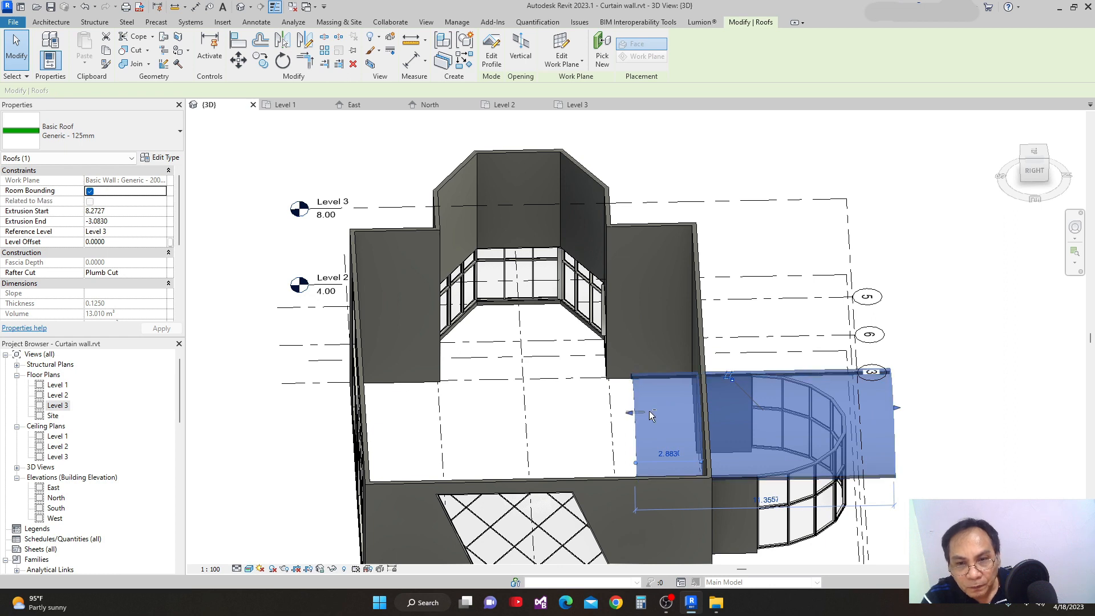
pyautogui.moveTo(634, 414); pyautogui.dragTo(707, 414)
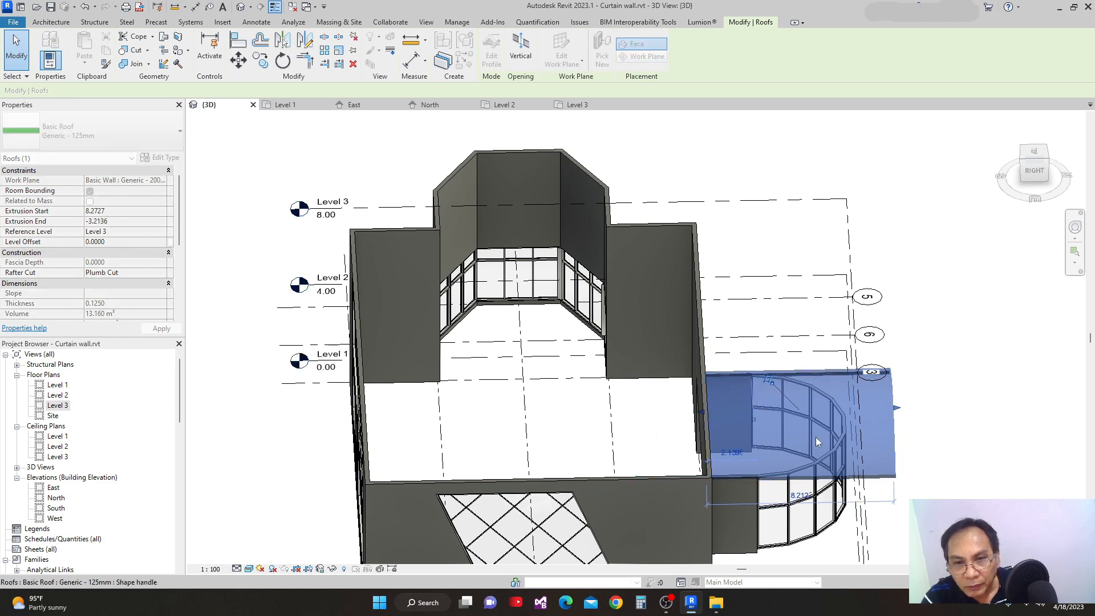
# Pull the arched roof's outer edge back towards the storefront to an Extrusion Start of 7.1157.
pyautogui.scroll(-2, 850, 457)
pyautogui.keyDown('shift'); pyautogui.moveTo(850, 458); pyautogui.dragTo(820, 434, button='middle'); pyautogui.keyUp('shift')
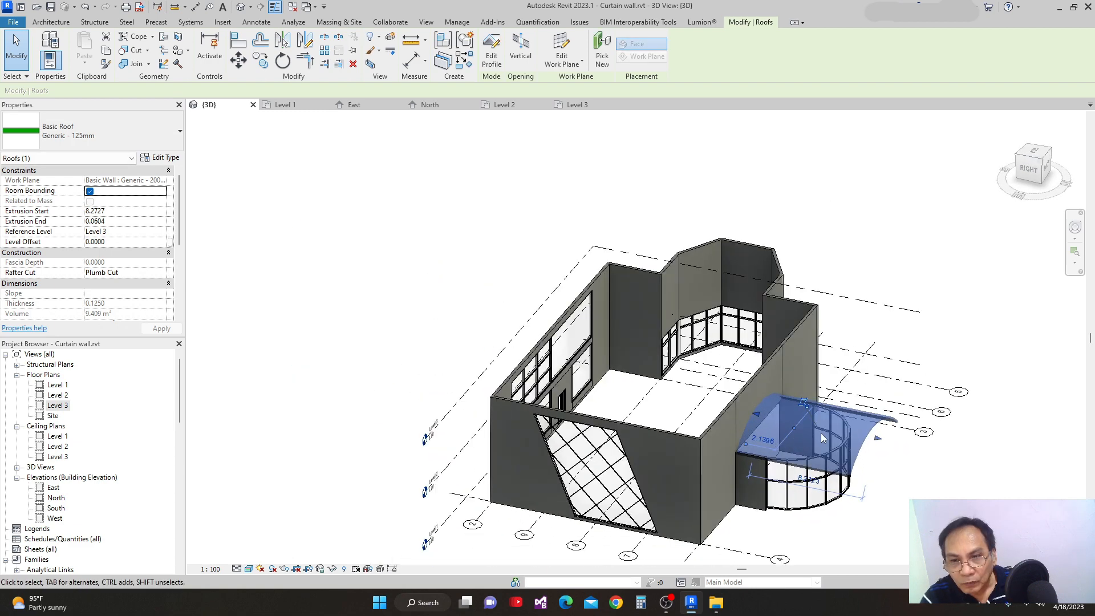
pyautogui.scroll(4, 906, 442)
pyautogui.moveTo(891, 446); pyautogui.dragTo(845, 443)
pyautogui.keyDown('shift'); pyautogui.moveTo(845, 443); pyautogui.dragTo(613, 404, button='middle'); pyautogui.keyUp('shift')
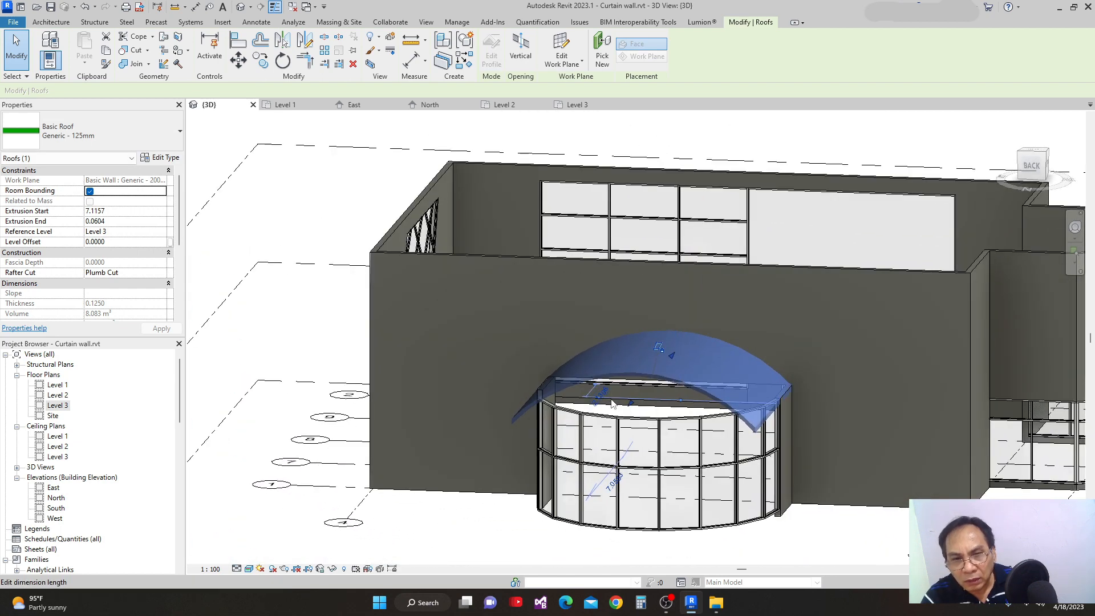
pyautogui.scroll(-5, 612, 403)
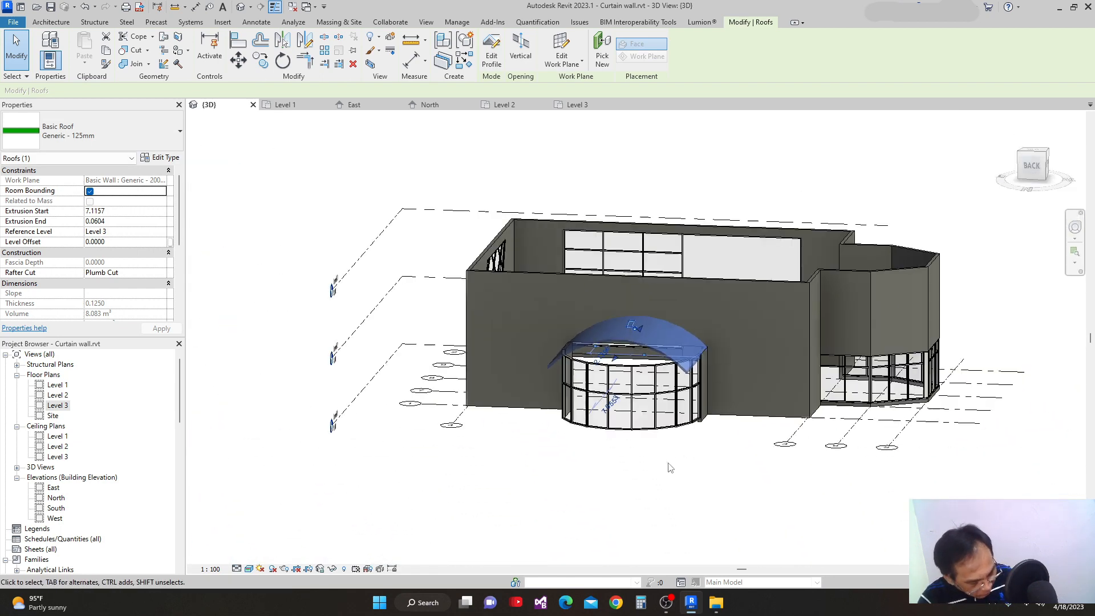
pyautogui.keyDown('shift'); pyautogui.moveTo(684, 467); pyautogui.dragTo(785, 503, button='middle'); pyautogui.keyUp('shift')
pyautogui.click(786, 503)
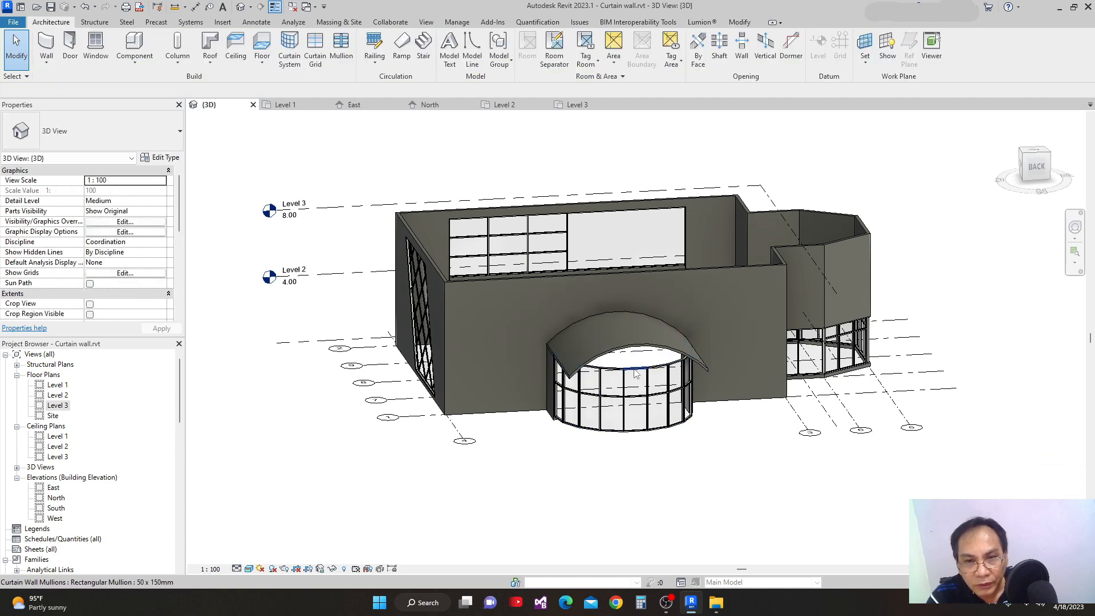
# Attach the top of the curved Storefront curtain wall to the arched roof and resolve the error by deleting the affected elements.
pyautogui.click(640, 374)
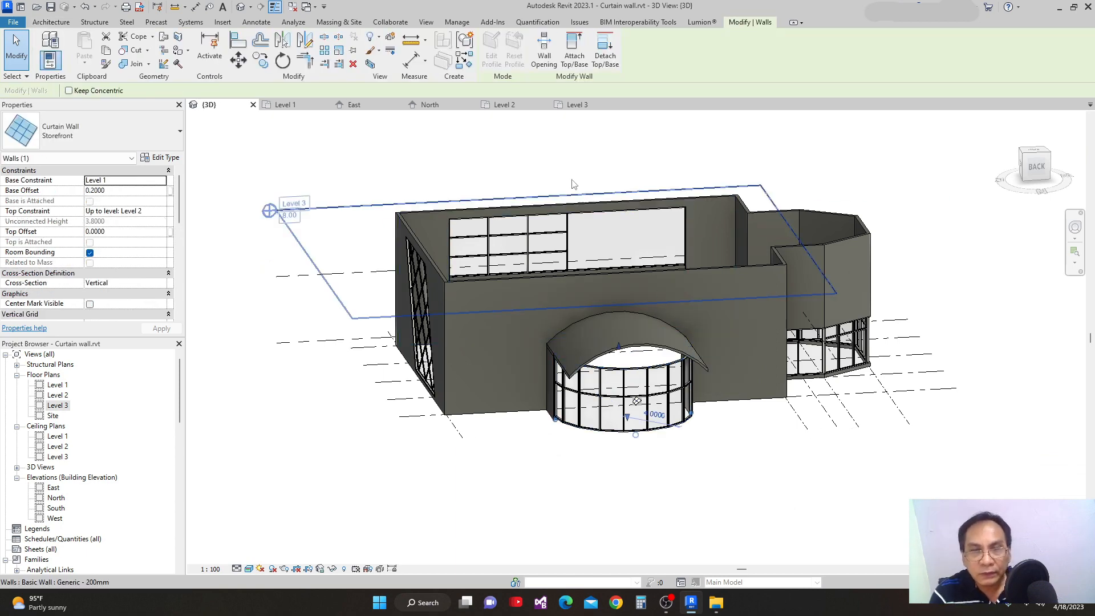
pyautogui.click(574, 57)
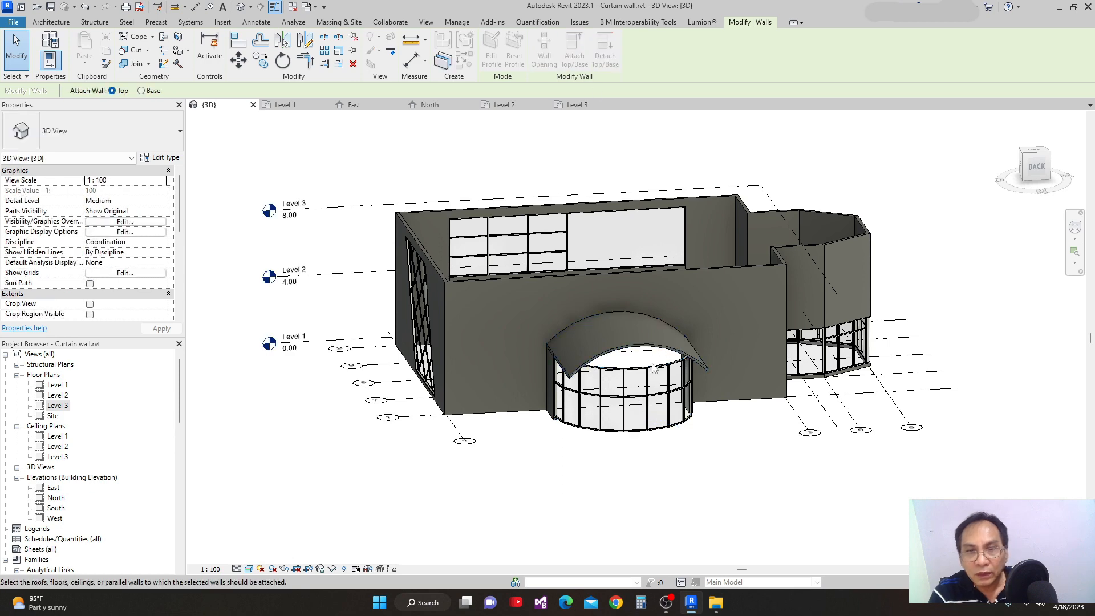
pyautogui.scroll(4, 622, 371)
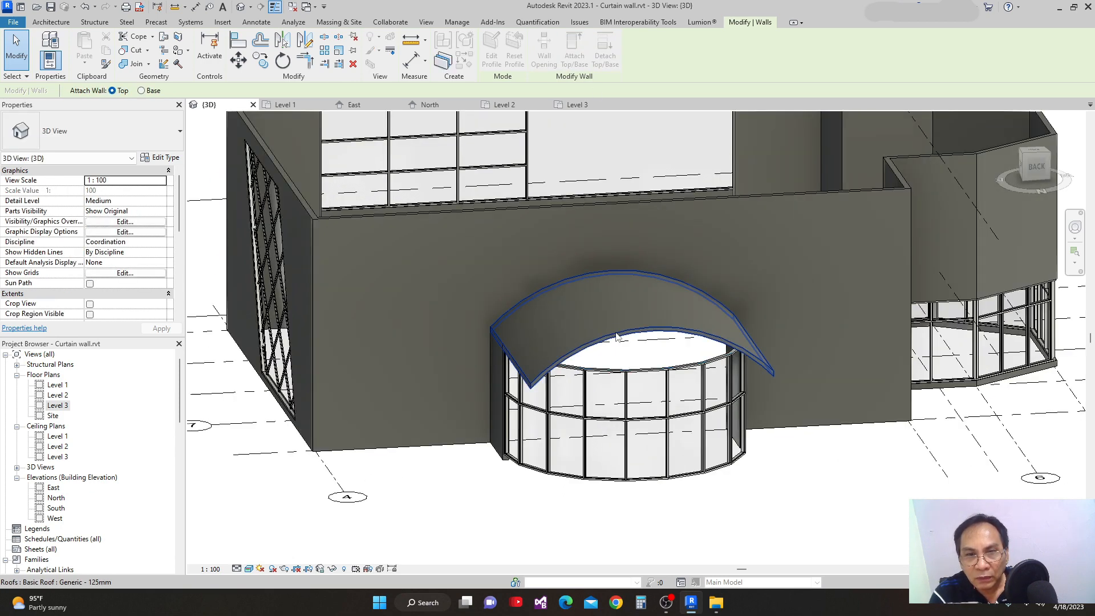
pyautogui.click(615, 336)
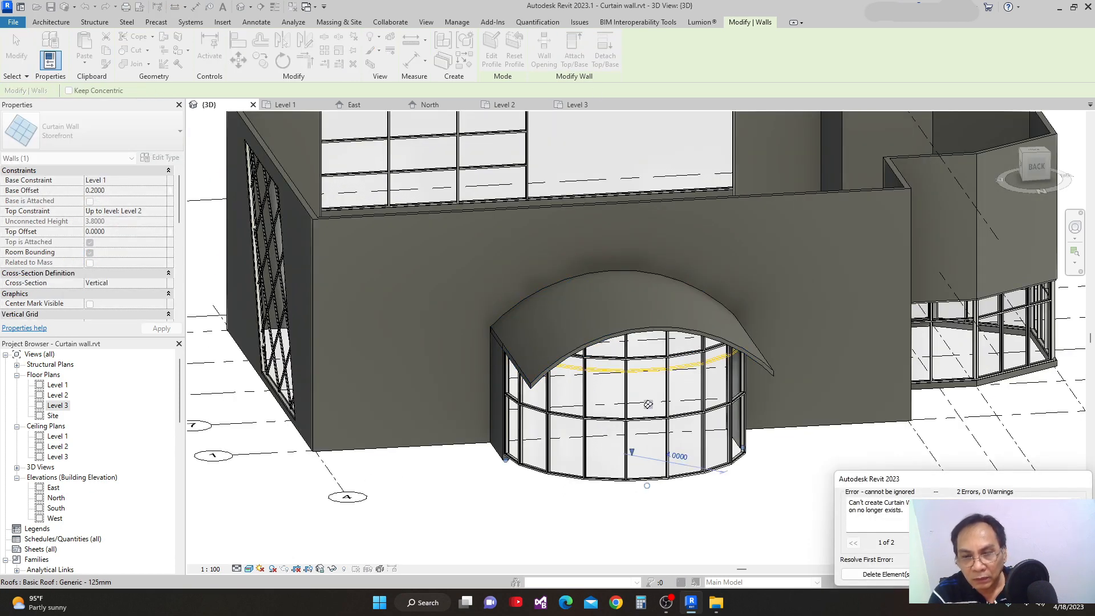
pyautogui.click(877, 575)
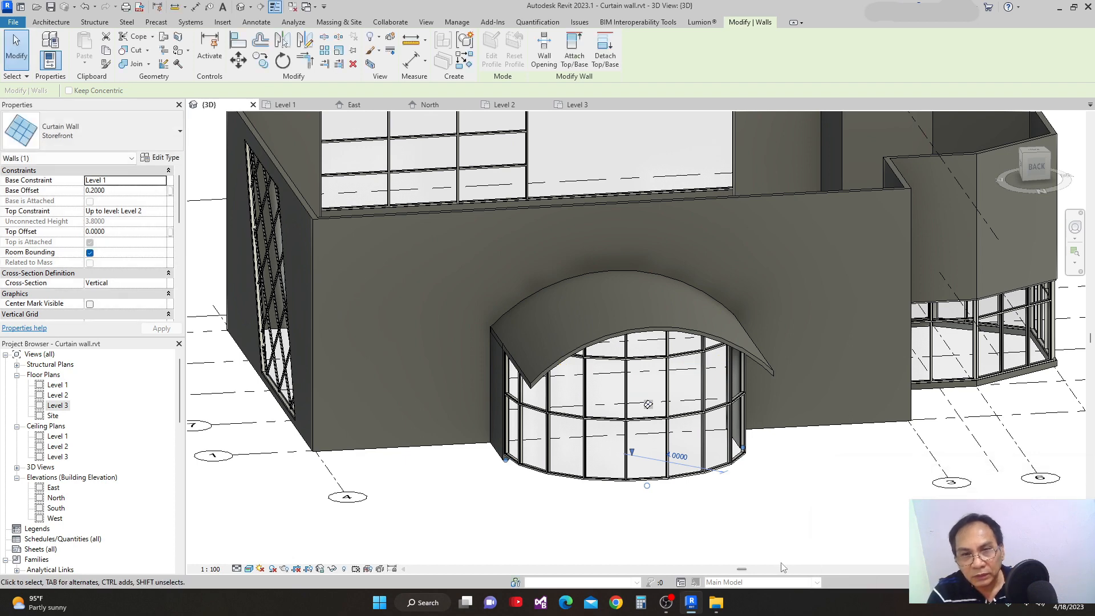
# Set the curved storefront's Base Offset to 0 and deselect it.
pyautogui.scroll(-2, 783, 566)
pyautogui.keyDown('shift'); pyautogui.moveTo(708, 527); pyautogui.dragTo(709, 489, button='middle'); pyautogui.keyUp('shift')
pyautogui.scroll(2, 640, 475)
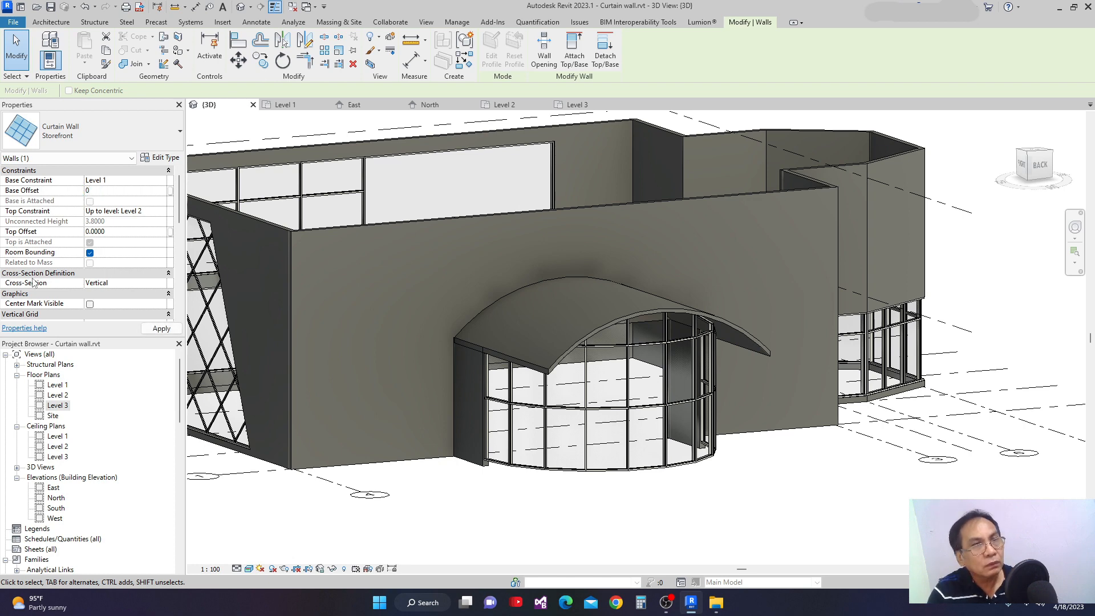
pyautogui.click(161, 329)
pyautogui.scroll(-3, 638, 507)
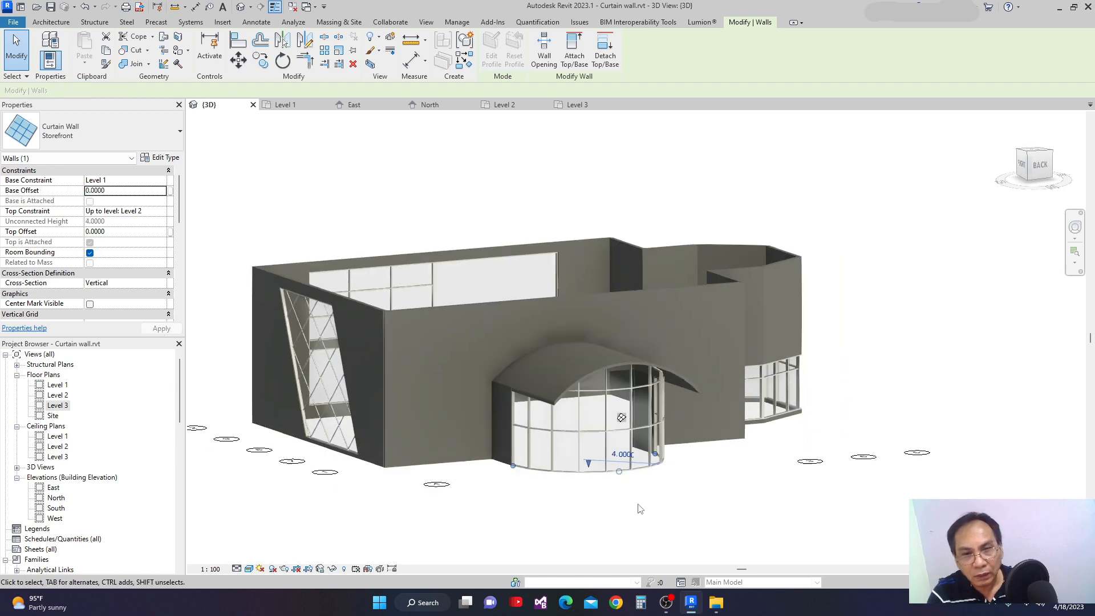
pyautogui.click(743, 523)
# Examine the building in 3D from several sides, including the arched roof, curved storefront and slanted glazing.
pyautogui.scroll(-1, 744, 521)
pyautogui.keyDown('shift'); pyautogui.moveTo(743, 520); pyautogui.dragTo(777, 531, button='middle'); pyautogui.keyUp('shift')
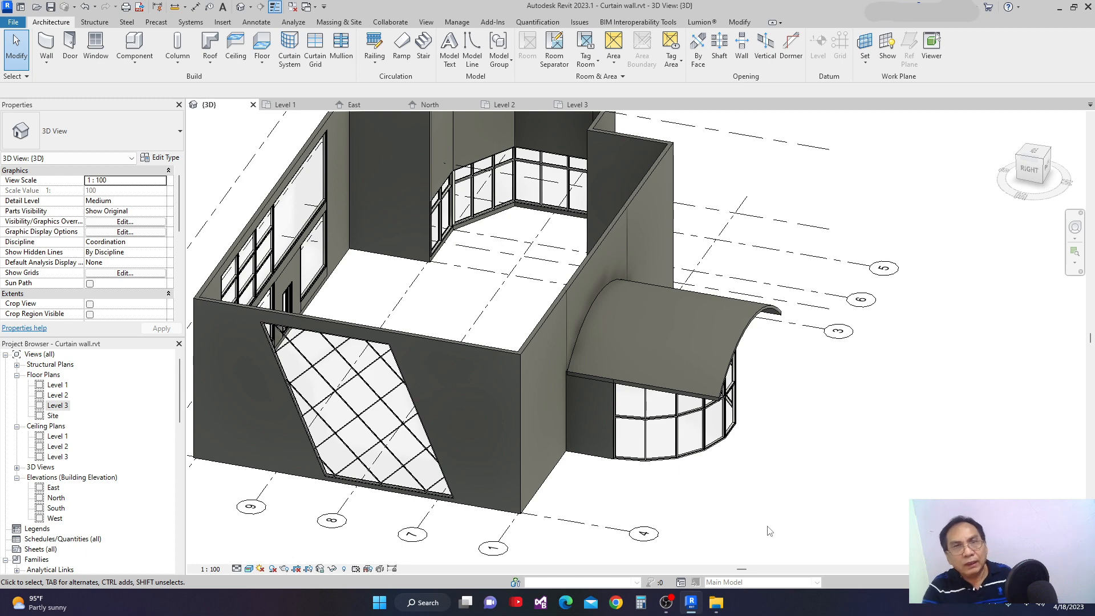
pyautogui.scroll(-3, 837, 523)
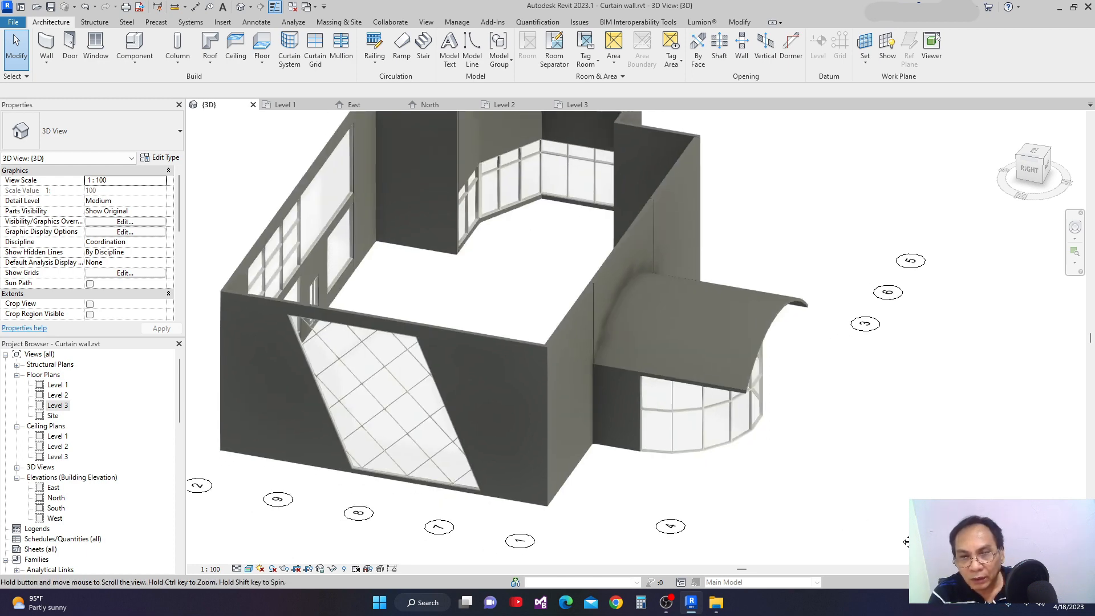
pyautogui.keyDown('shift'); pyautogui.moveTo(903, 539); pyautogui.dragTo(342, 376, button='middle'); pyautogui.keyUp('shift')
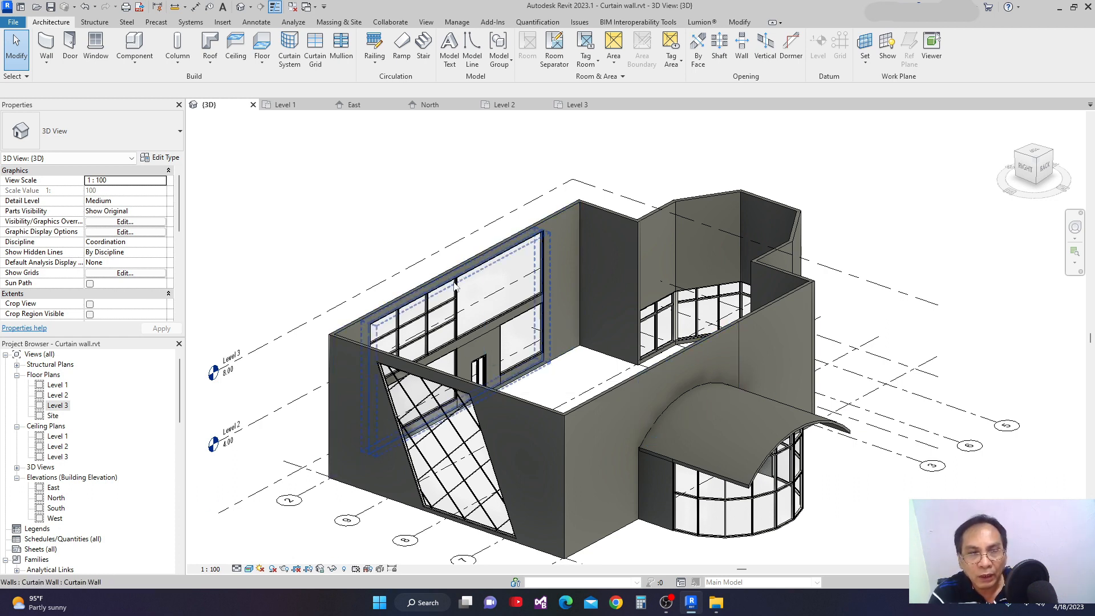
pyautogui.scroll(-2, 741, 453)
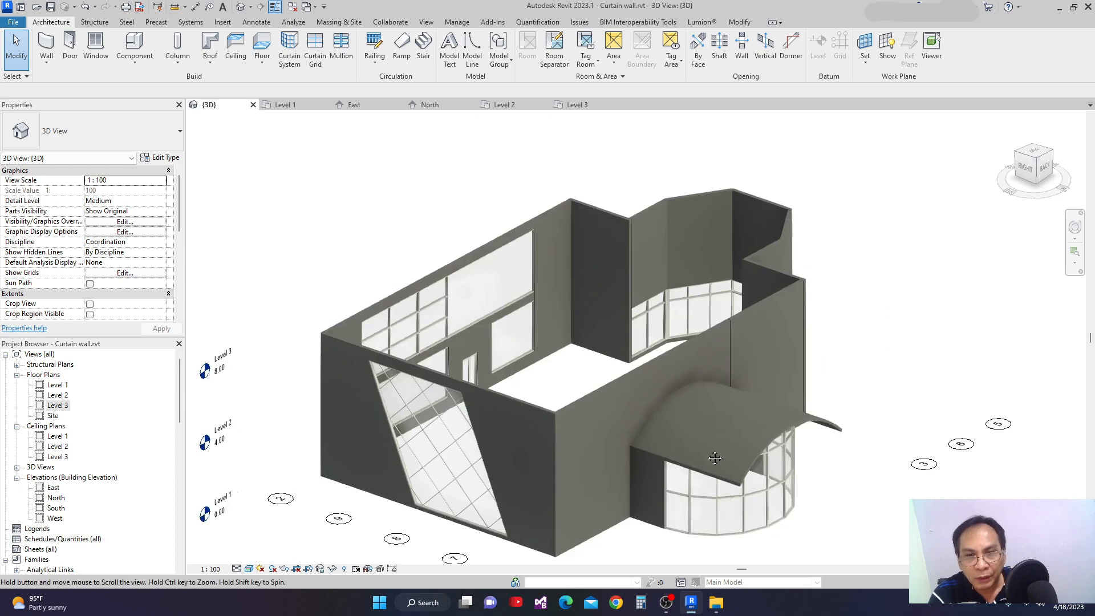
pyautogui.moveTo(691, 507); pyautogui.dragTo(657, 474, button='middle')
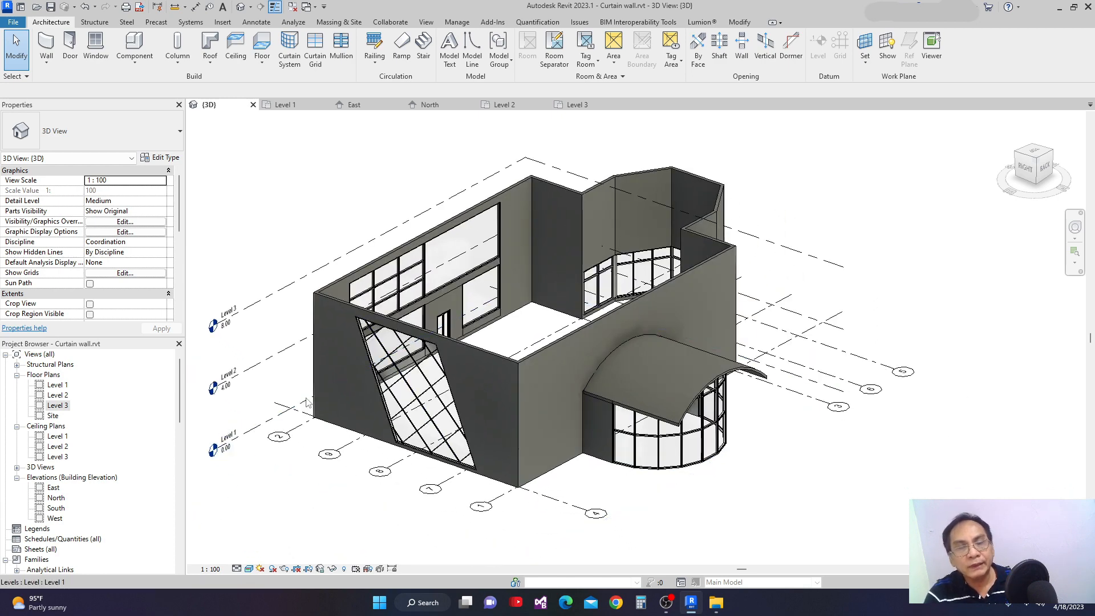